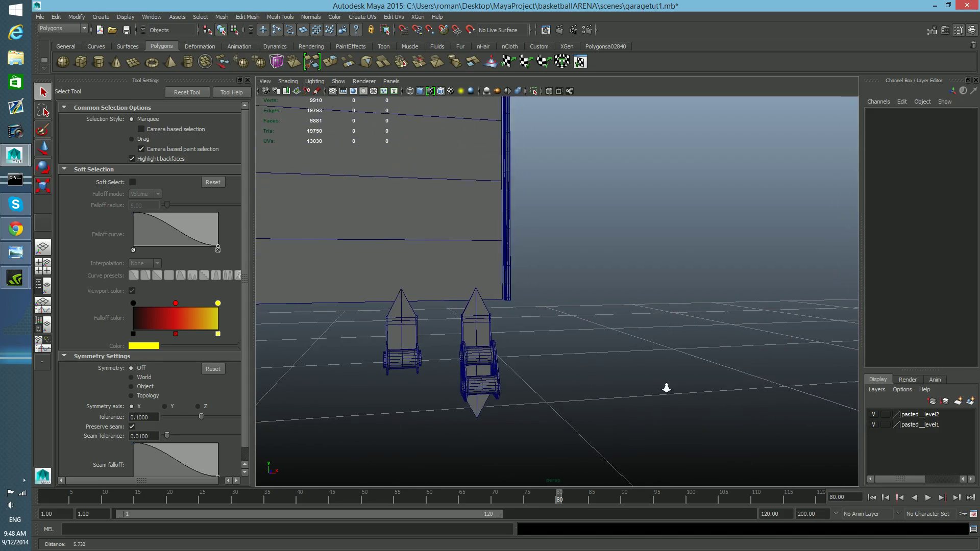
Step: Select the left bracket-and-spool object
{"action": "middle_click_drag", "start_coordinate": [543, 393], "coordinate": [554, 388], "text": "alt"}
{"action": "mouse_move", "coordinate": [554, 391]}
{"action": "right_mouse_down", "text": "alt"}
{"action": "mouse_move", "coordinate": [578, 401]}
{"action": "mouse_move", "coordinate": [569, 401]}
{"action": "right_mouse_up", "text": "alt"}
{"action": "middle_click_drag", "start_coordinate": [569, 400], "coordinate": [571, 393], "text": "alt"}
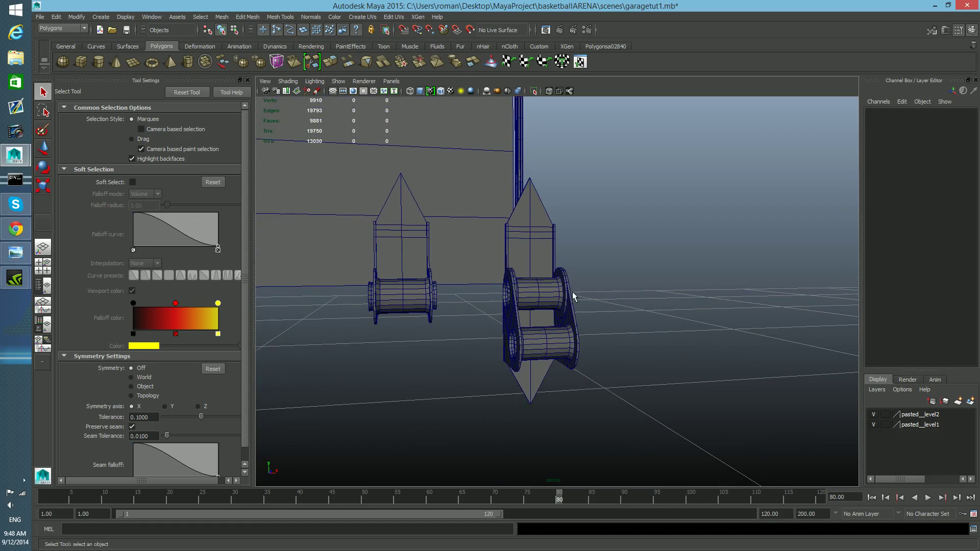
{"action": "left_click_drag", "start_coordinate": [565, 307], "coordinate": [563, 336], "text": "alt"}
{"action": "right_click_drag", "start_coordinate": [563, 336], "coordinate": [565, 339], "text": "alt"}
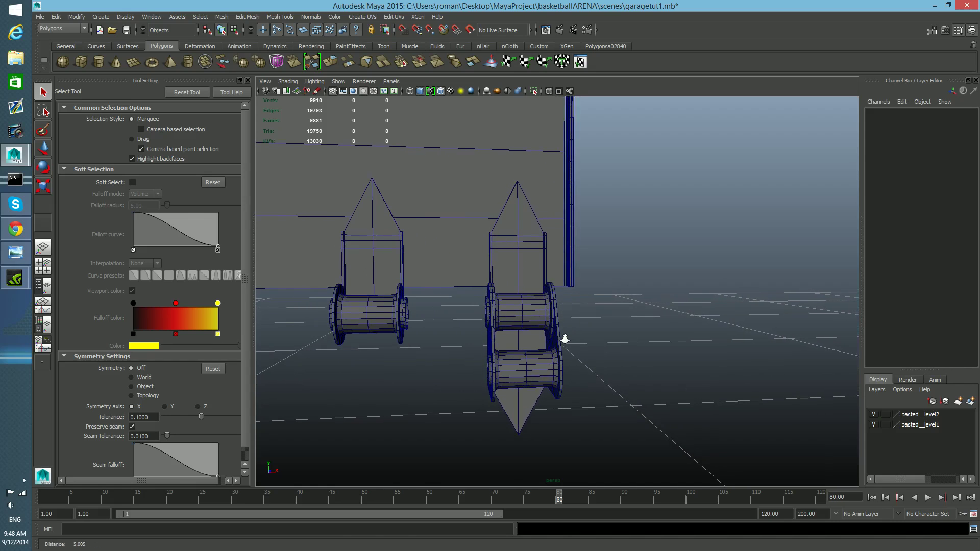
{"action": "left_click_drag", "start_coordinate": [542, 319], "coordinate": [552, 341], "text": "alt"}
{"action": "middle_click_drag", "start_coordinate": [600, 380], "coordinate": [589, 366], "text": "alt"}
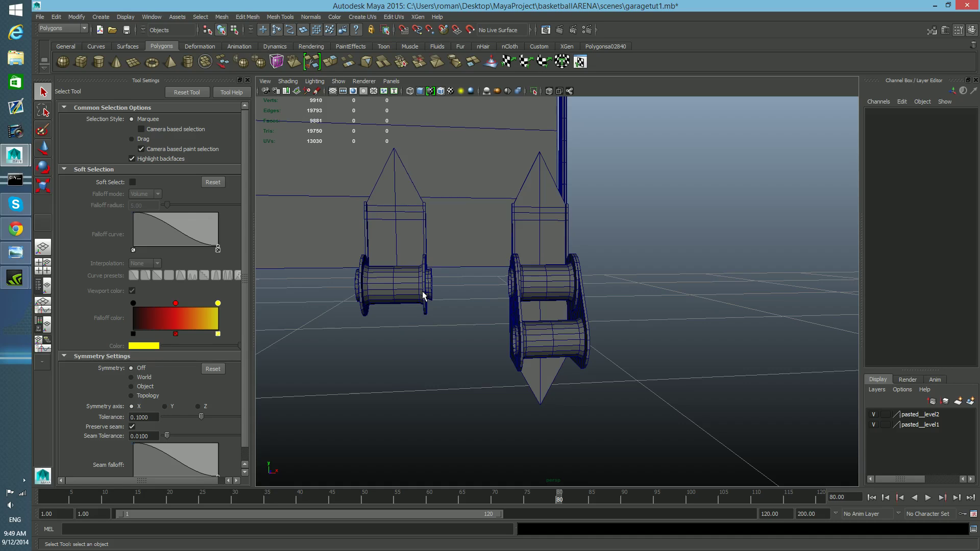
{"action": "middle_click_drag", "start_coordinate": [453, 329], "coordinate": [649, 404], "text": "alt"}
{"action": "middle_click_drag", "start_coordinate": [594, 391], "coordinate": [571, 393], "text": "alt"}
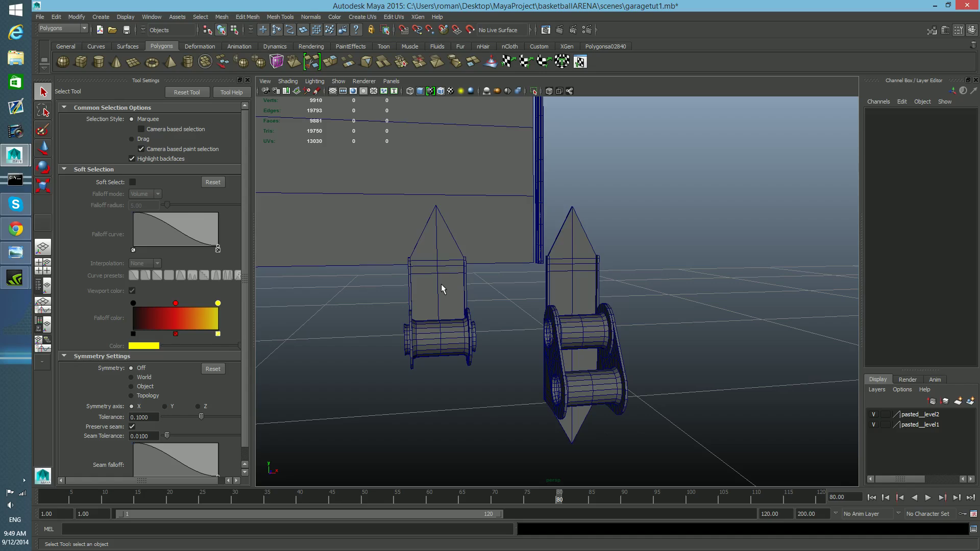
{"action": "left_click", "coordinate": [468, 342]}
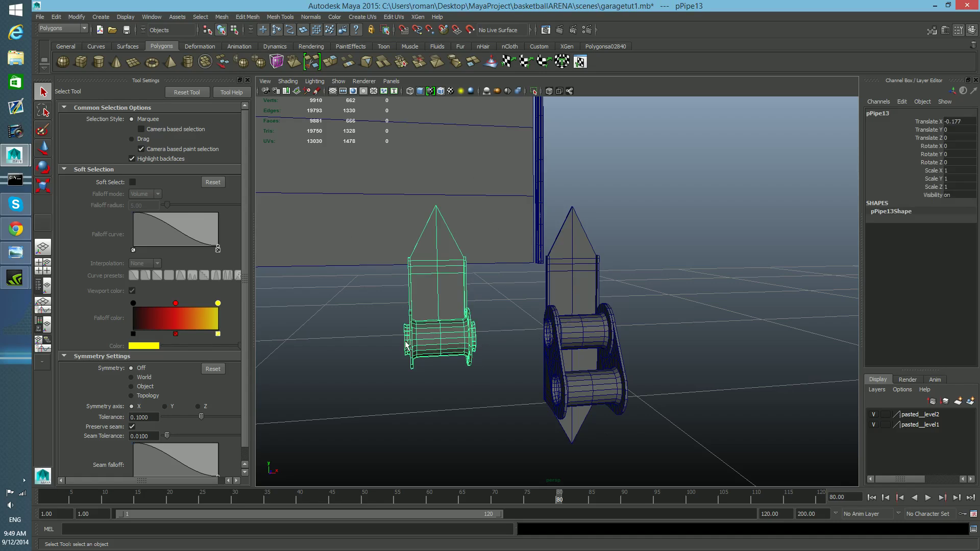
{"action": "middle_click_drag", "start_coordinate": [450, 341], "coordinate": [489, 316], "text": "alt"}
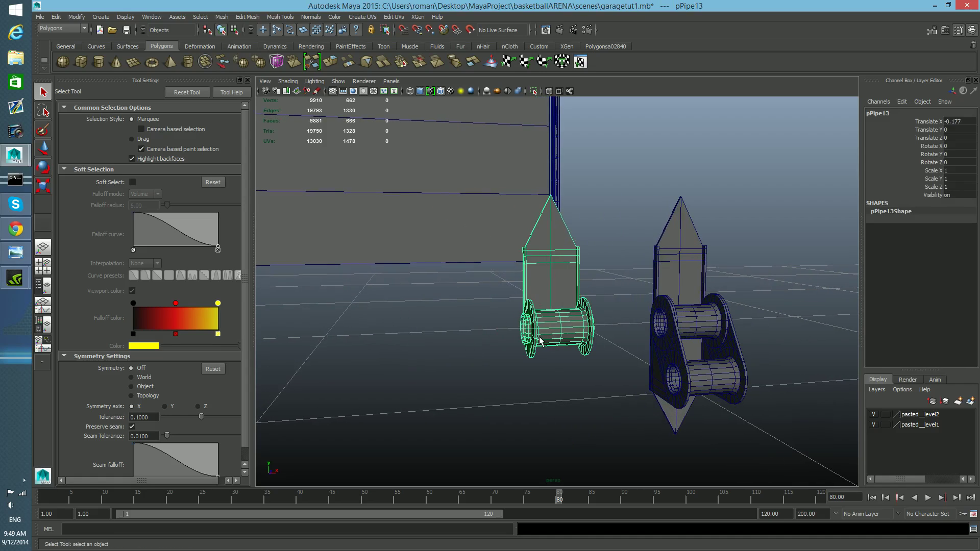
Step: Duplicate the selected bracket and rotate the copy 180 degrees about Z with rotation snapping
{"action": "key", "text": "r"}
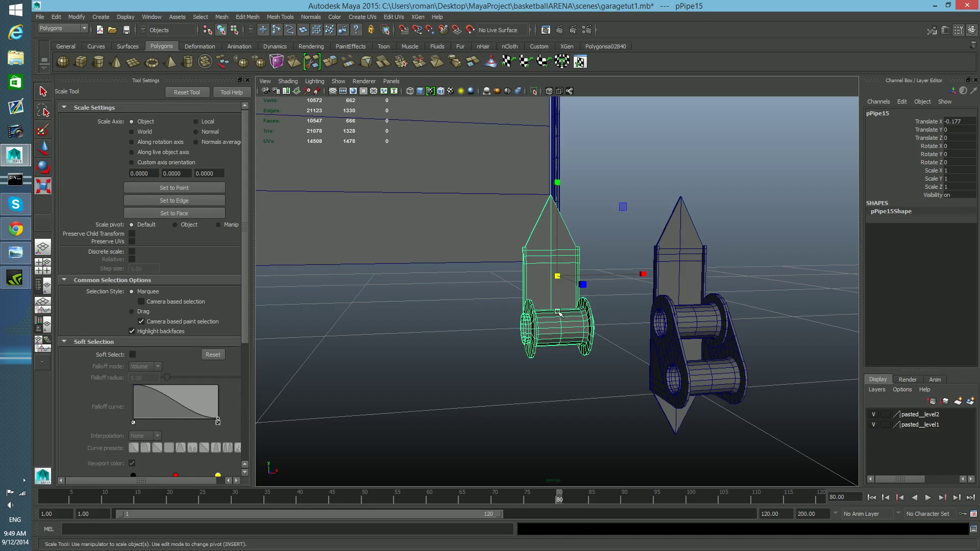
{"action": "key", "text": "w"}
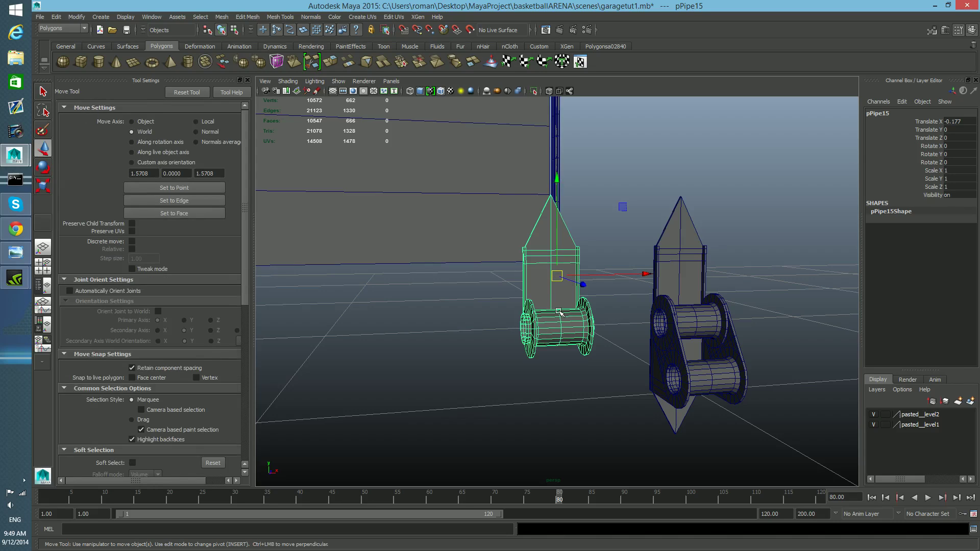
{"action": "key", "text": "r"}
{"action": "key", "text": "e"}
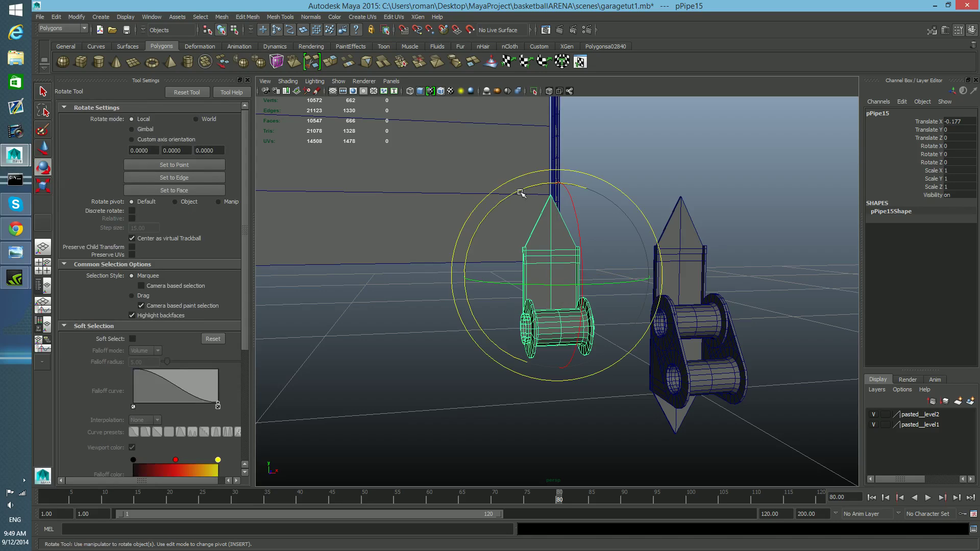
{"action": "left_click_drag", "start_coordinate": [520, 193], "coordinate": [498, 229]}
{"action": "key", "text": "ctrl+z"}
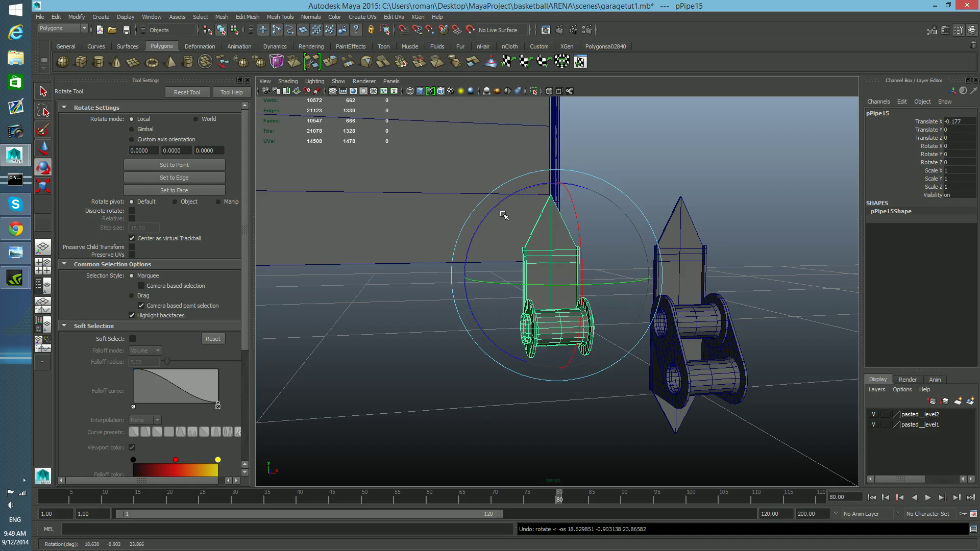
{"action": "key", "text": "j"}
{"action": "left_click_drag", "start_coordinate": [502, 207], "coordinate": [514, 353]}
Step: Move the flipped copy up to about 0.095 in Y so its spool sits on top
{"action": "key", "text": "w"}
{"action": "left_click_drag", "start_coordinate": [557, 183], "coordinate": [523, 261]}
{"action": "mouse_move", "coordinate": [521, 260]}
{"action": "middle_mouse_down", "text": "alt"}
{"action": "mouse_move", "coordinate": [562, 260]}
{"action": "mouse_move", "coordinate": [521, 264]}
{"action": "middle_mouse_up", "text": "alt"}
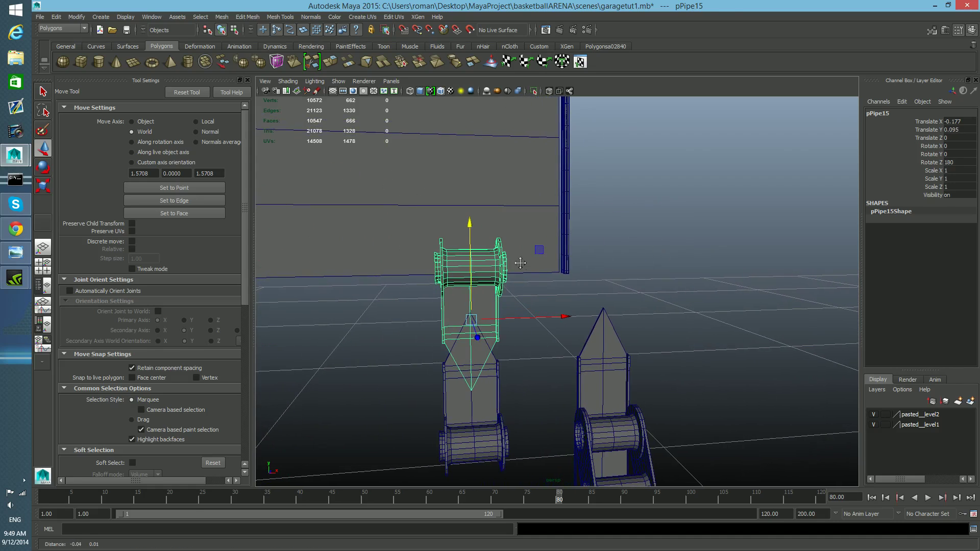
Step: Switch the copy to face mode, select the face loops of its spool's outer cylinder and delete them
{"action": "scroll", "coordinate": [491, 266], "scroll_direction": "up", "scroll_amount": 2}
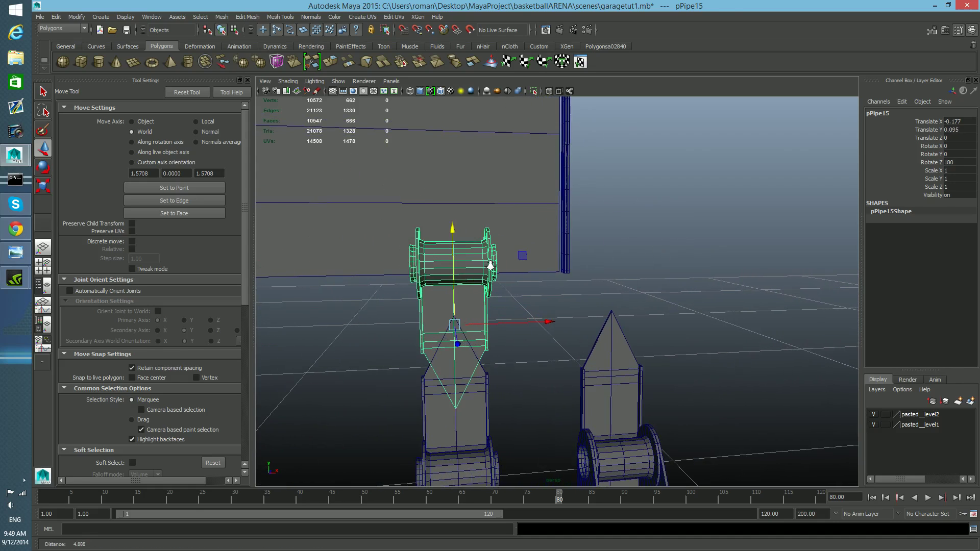
{"action": "right_click_drag", "start_coordinate": [461, 247], "coordinate": [410, 231]}
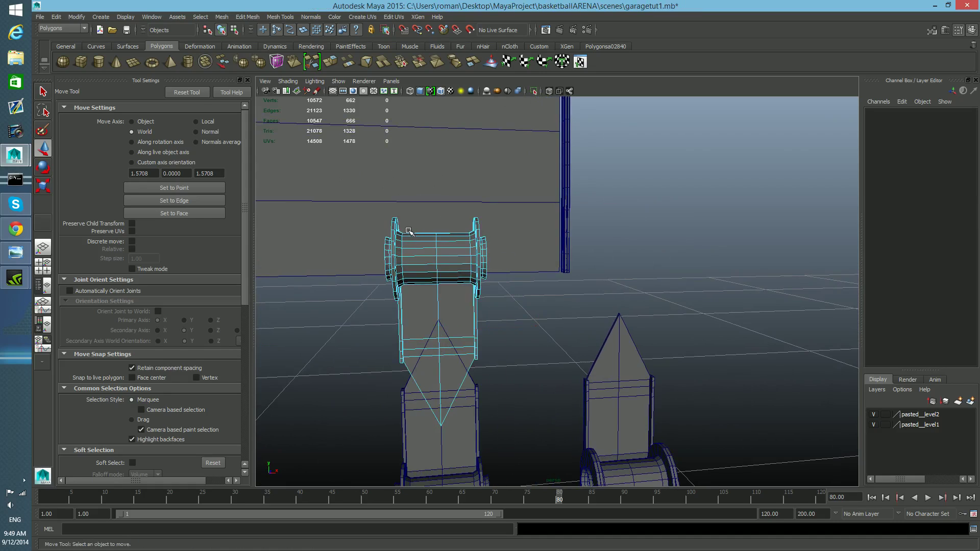
{"action": "left_click", "coordinate": [400, 233]}
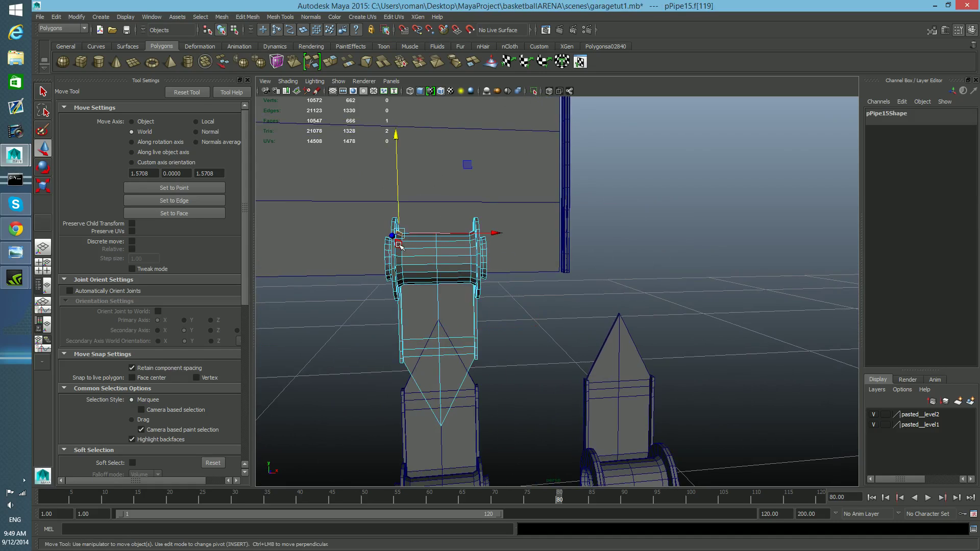
{"action": "left_click", "coordinate": [422, 262]}
{"action": "scroll", "coordinate": [423, 260], "scroll_direction": "up", "scroll_amount": 2}
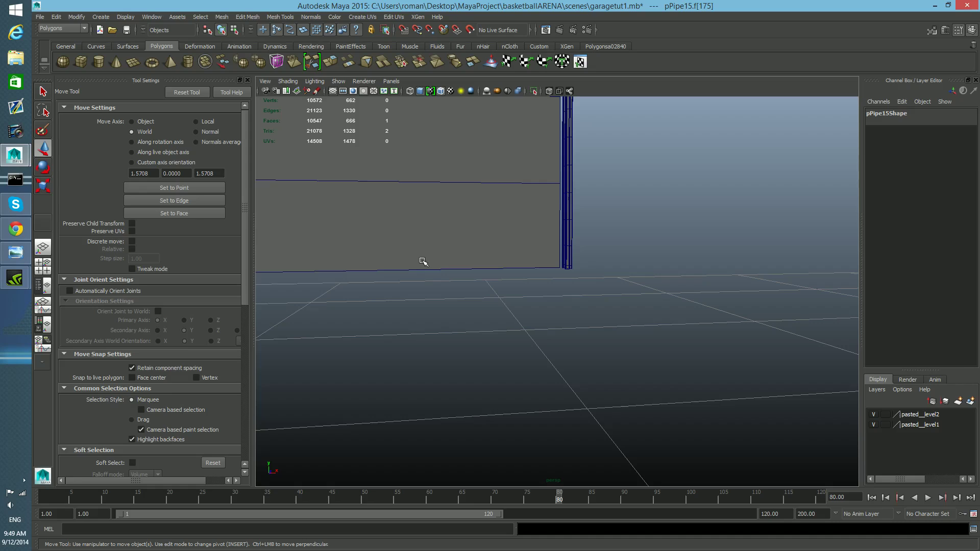
{"action": "scroll", "coordinate": [424, 262], "scroll_direction": "up", "scroll_amount": 3}
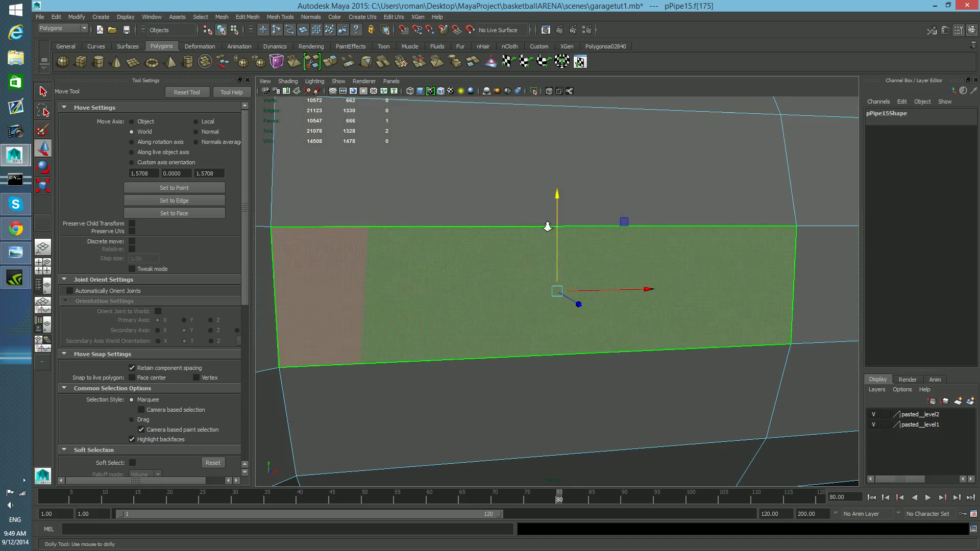
{"action": "scroll", "coordinate": [547, 227], "scroll_direction": "down", "scroll_amount": 3}
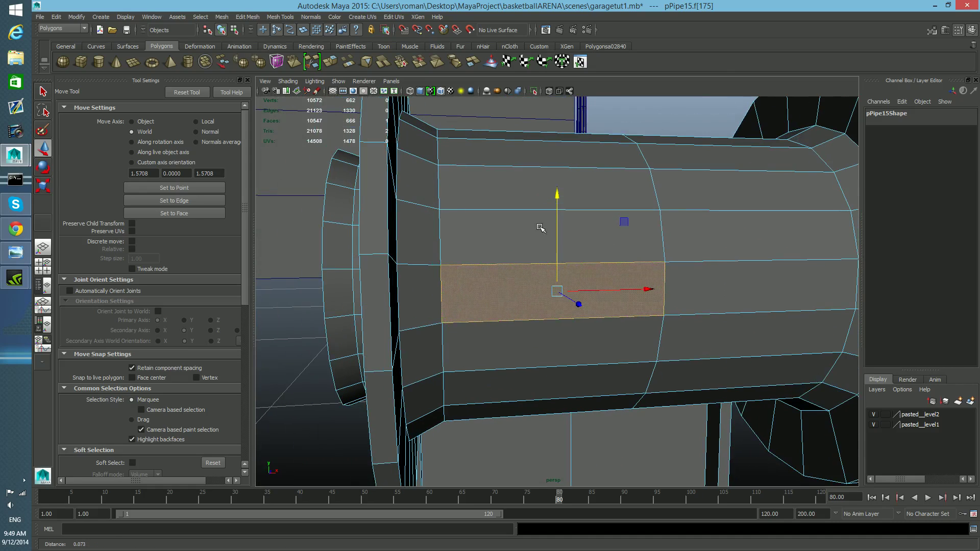
{"action": "double_click", "coordinate": [521, 244], "text": "shift"}
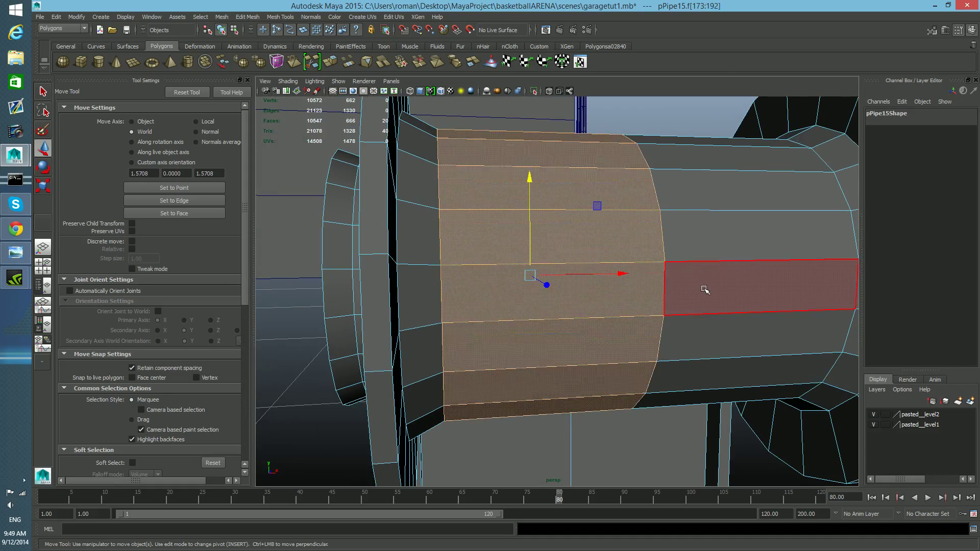
{"action": "double_click", "coordinate": [705, 290], "text": "shift"}
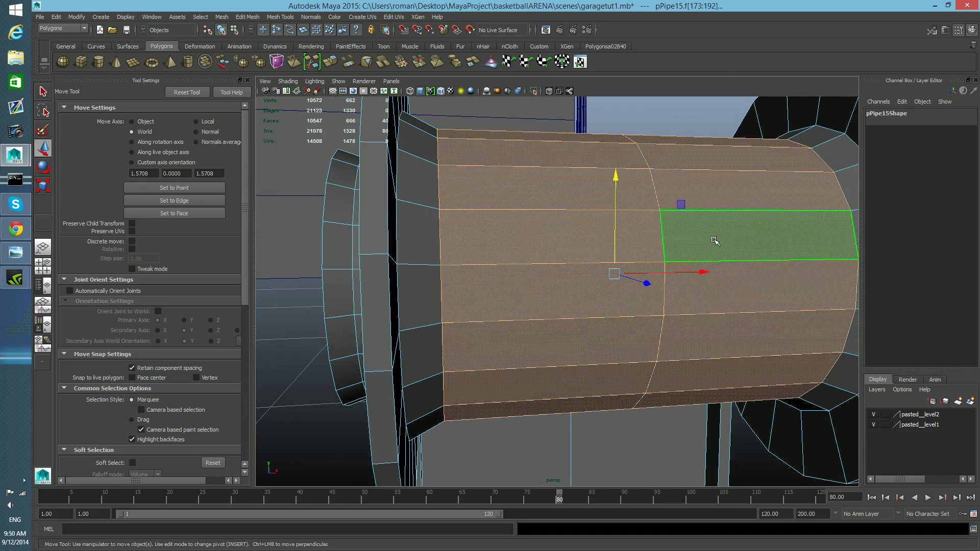
{"action": "double_click", "coordinate": [428, 287], "text": "shift"}
{"action": "middle_click_drag", "start_coordinate": [828, 284], "coordinate": [816, 285], "text": "alt"}
{"action": "left_click", "coordinate": [849, 278], "text": "shift"}
{"action": "double_click", "coordinate": [842, 249], "text": "shift"}
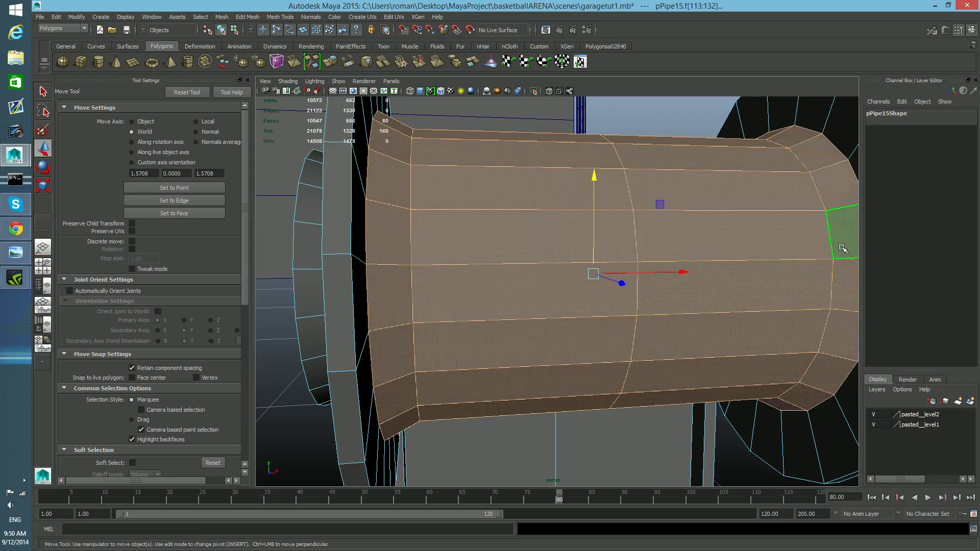
{"action": "key", "text": "Delete"}
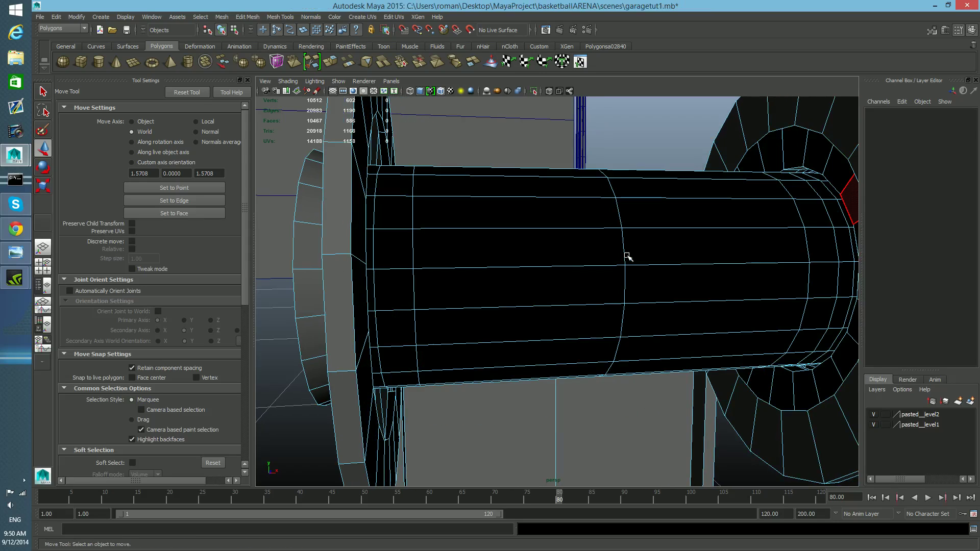
Step: Select the face loops of the spool's inner cylinder and delete them
{"action": "scroll", "coordinate": [668, 269], "scroll_direction": "down", "scroll_amount": 3}
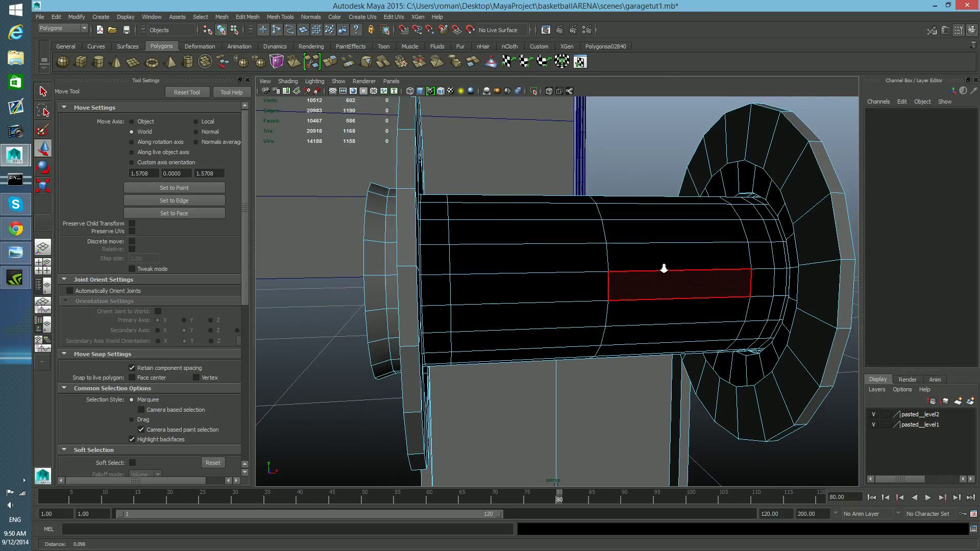
{"action": "double_click", "coordinate": [762, 289]}
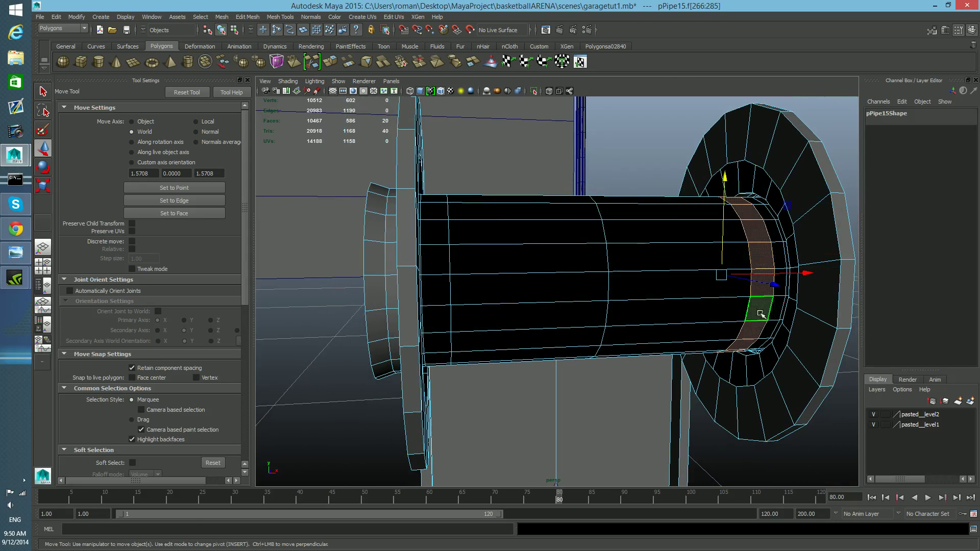
{"action": "double_click", "coordinate": [707, 290]}
{"action": "key", "text": "ctrl+z"}
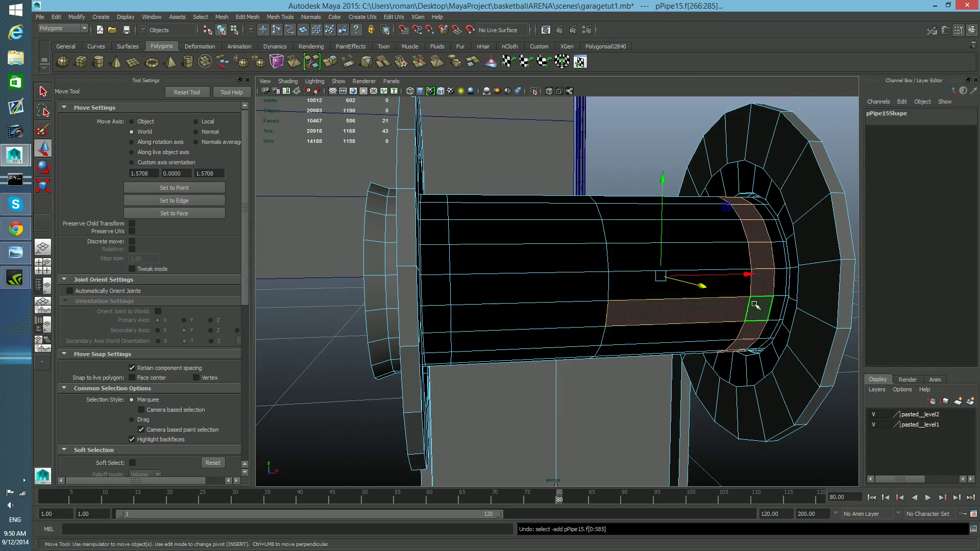
{"action": "double_click", "coordinate": [736, 286], "text": "shift"}
{"action": "key", "text": "ctrl+z"}
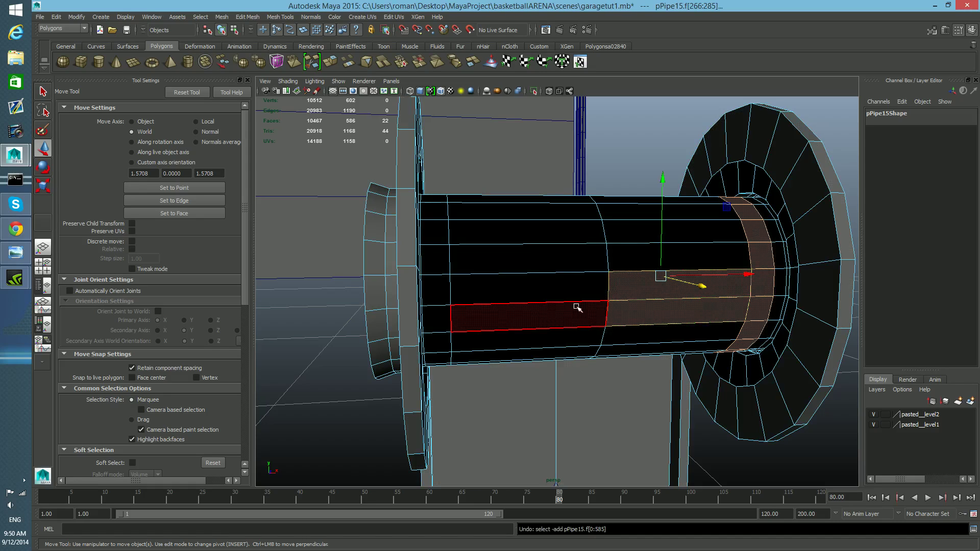
{"action": "left_click", "coordinate": [577, 308]}
{"action": "double_click", "coordinate": [576, 294], "text": "shift"}
{"action": "double_click", "coordinate": [659, 317], "text": "shift"}
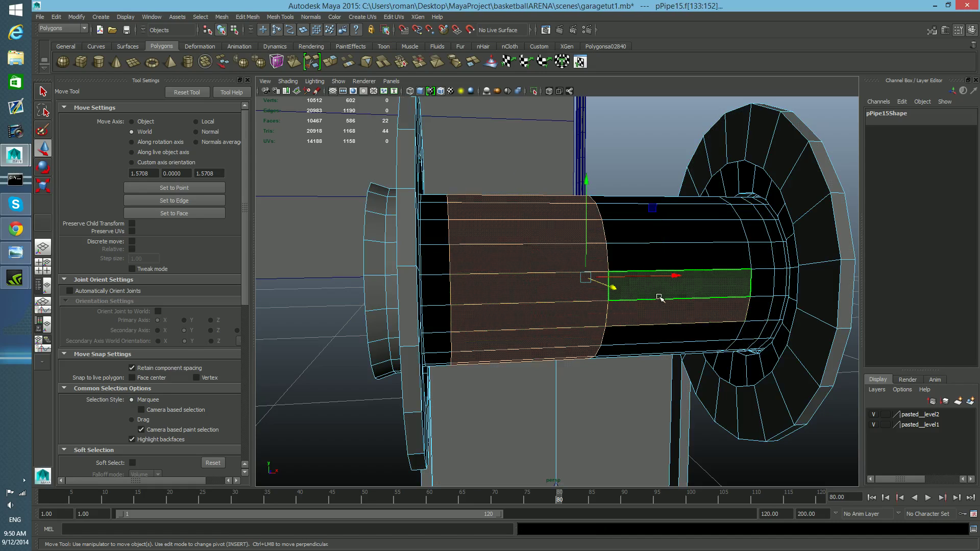
{"action": "left_click", "coordinate": [759, 290], "text": "shift"}
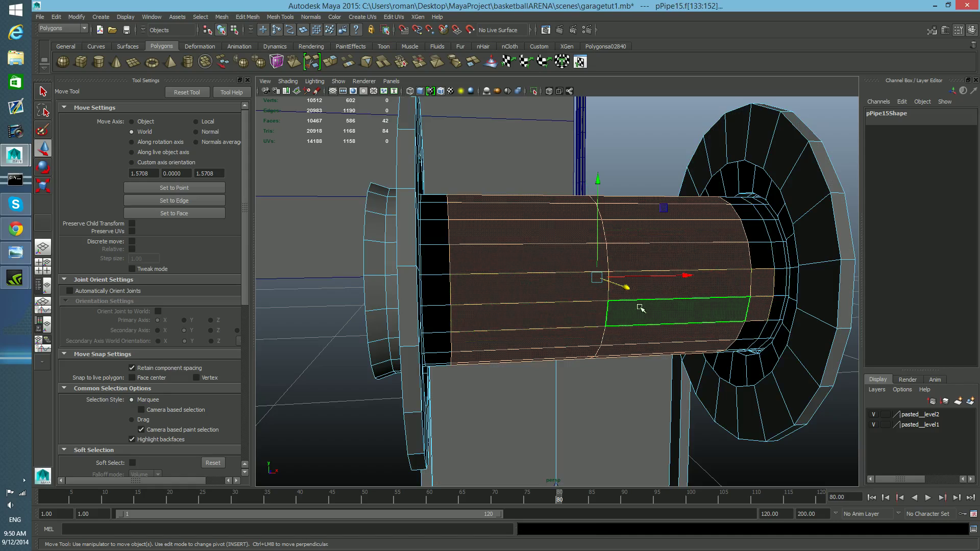
{"action": "double_click", "coordinate": [761, 256], "text": "shift"}
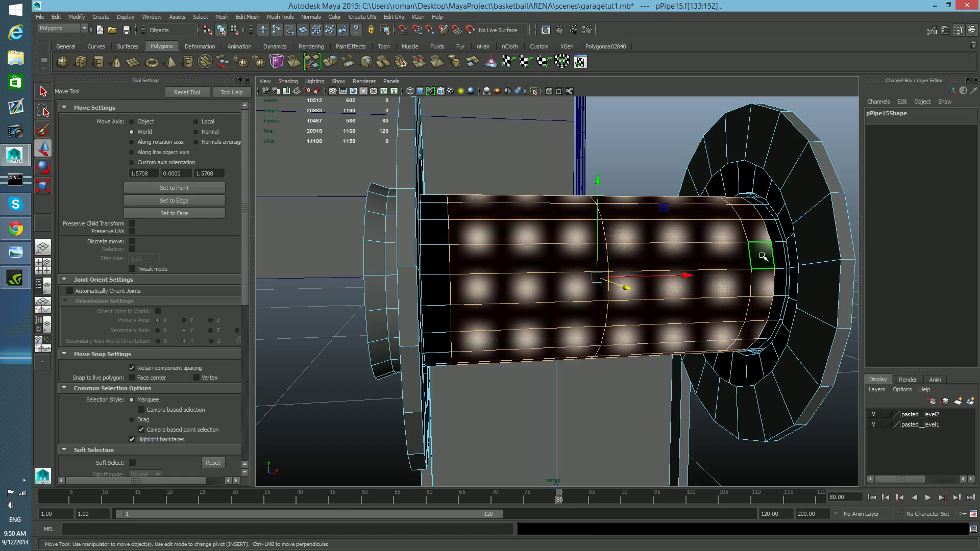
{"action": "double_click", "coordinate": [423, 299], "text": "shift"}
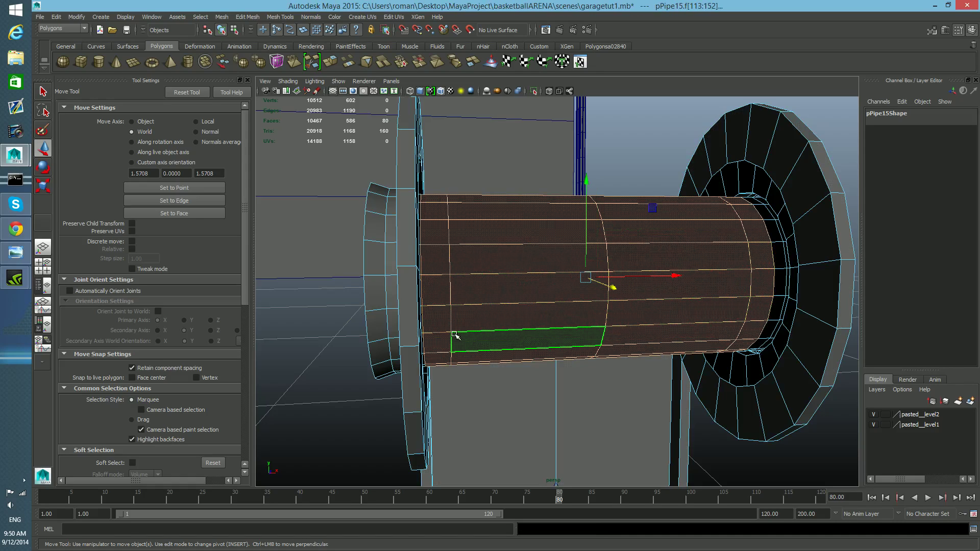
{"action": "key", "text": "Delete"}
Step: Select the faces of one small spool flange on the copied bracket and delete them
{"action": "mouse_move", "coordinate": [533, 346]}
{"action": "left_mouse_down", "text": "alt"}
{"action": "mouse_move", "coordinate": [510, 342]}
{"action": "mouse_move", "coordinate": [552, 361]}
{"action": "mouse_move", "coordinate": [538, 364]}
{"action": "left_mouse_up", "text": "alt"}
{"action": "middle_click_drag", "start_coordinate": [538, 364], "coordinate": [547, 364], "text": "alt"}
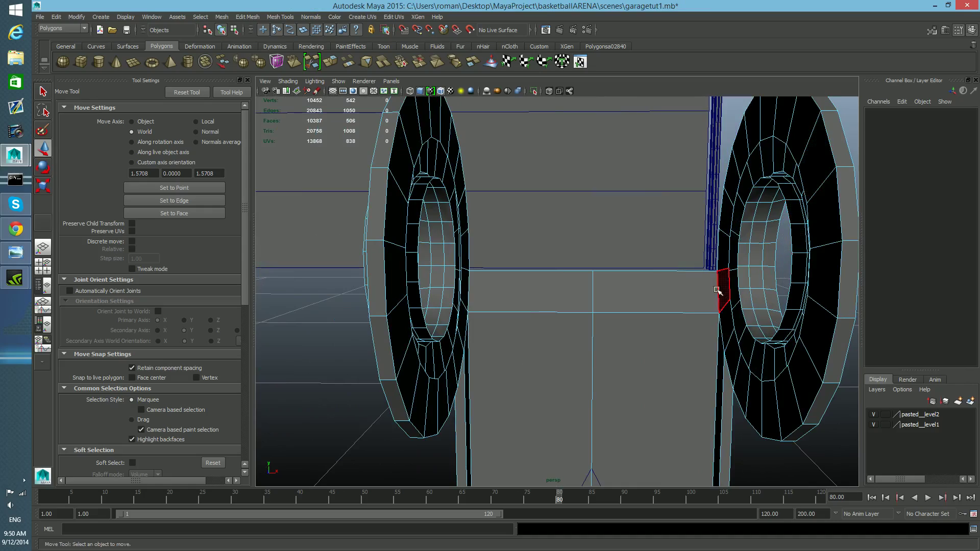
{"action": "right_click_drag", "start_coordinate": [718, 290], "coordinate": [620, 311], "text": "alt"}
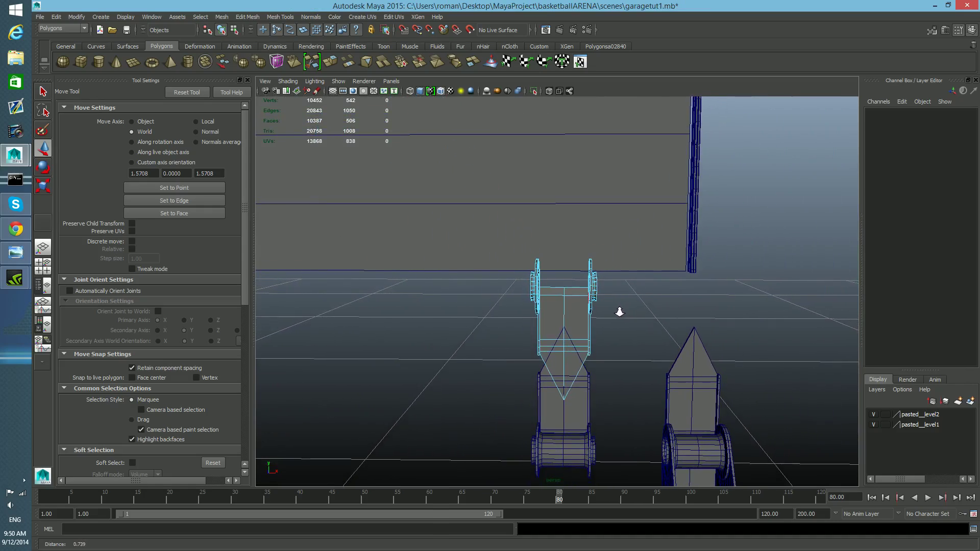
{"action": "key", "text": "f"}
{"action": "mouse_move", "coordinate": [674, 349]}
{"action": "left_mouse_down", "text": "alt"}
{"action": "mouse_move", "coordinate": [652, 350]}
{"action": "mouse_move", "coordinate": [677, 361]}
{"action": "mouse_move", "coordinate": [657, 354]}
{"action": "left_mouse_up", "text": "alt"}
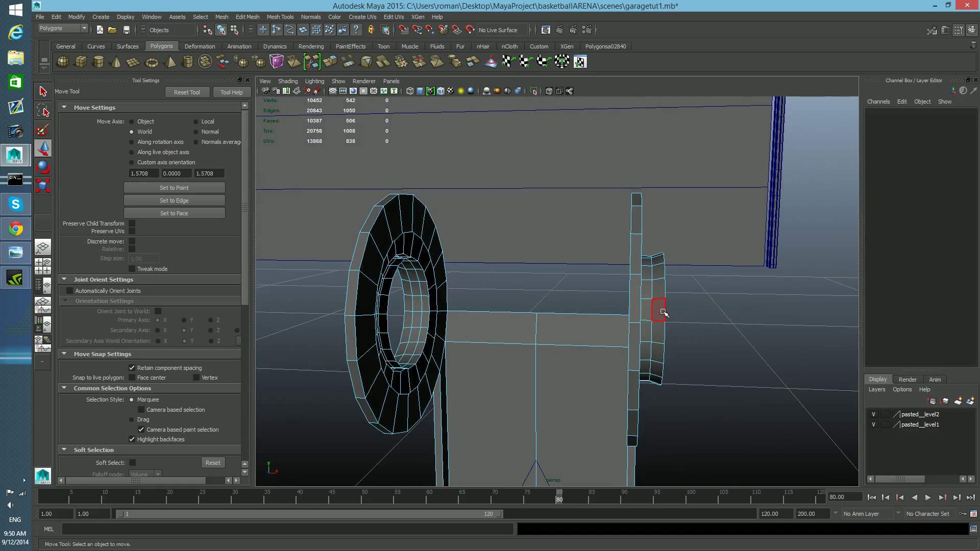
{"action": "left_click_drag", "start_coordinate": [647, 239], "coordinate": [715, 545]}
{"action": "left_click_drag", "start_coordinate": [695, 422], "coordinate": [646, 424], "text": "alt"}
{"action": "scroll", "coordinate": [625, 410], "scroll_direction": "up", "scroll_amount": 8}
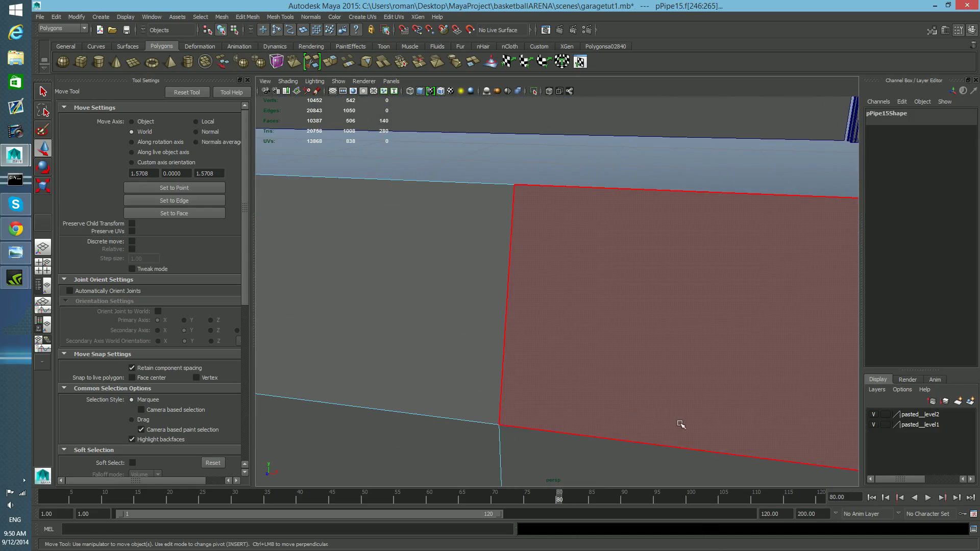
{"action": "scroll", "coordinate": [646, 413], "scroll_direction": "down", "scroll_amount": 6}
{"action": "scroll", "coordinate": [647, 412], "scroll_direction": "up", "scroll_amount": 1}
{"action": "key", "text": "Delete"}
Step: Select the other small spool flange on the copied bracket and delete it
{"action": "left_click_drag", "start_coordinate": [565, 411], "coordinate": [573, 391], "text": "alt"}
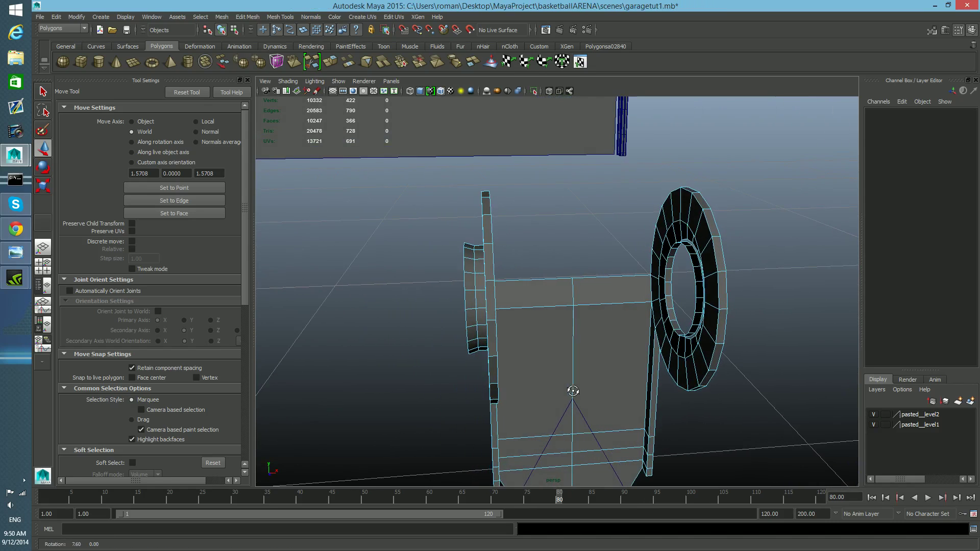
{"action": "left_click_drag", "start_coordinate": [456, 328], "coordinate": [510, 384]}
{"action": "key", "text": "Delete"}
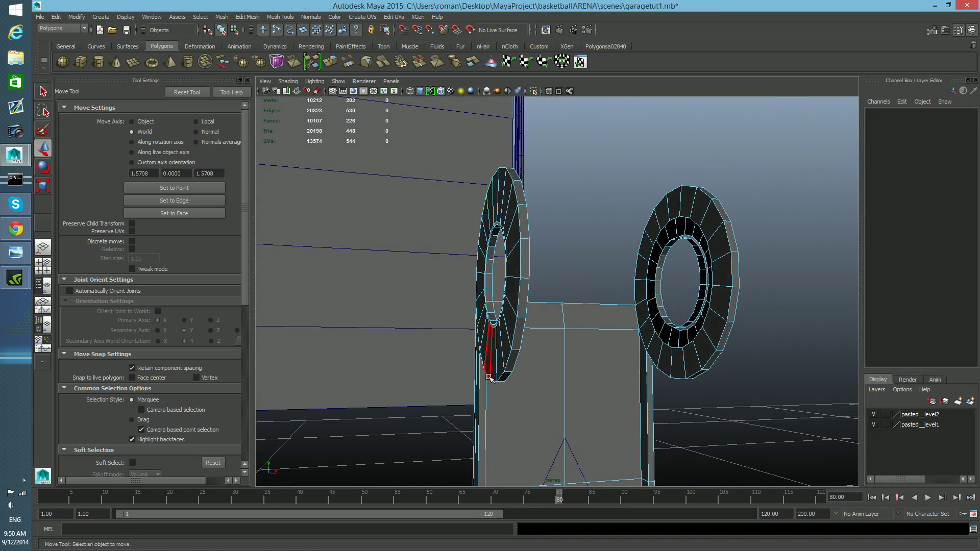
{"action": "mouse_move", "coordinate": [509, 384]}
{"action": "right_mouse_down", "text": "alt"}
{"action": "mouse_move", "coordinate": [517, 377]}
{"action": "mouse_move", "coordinate": [528, 391]}
{"action": "right_mouse_up", "text": "alt"}
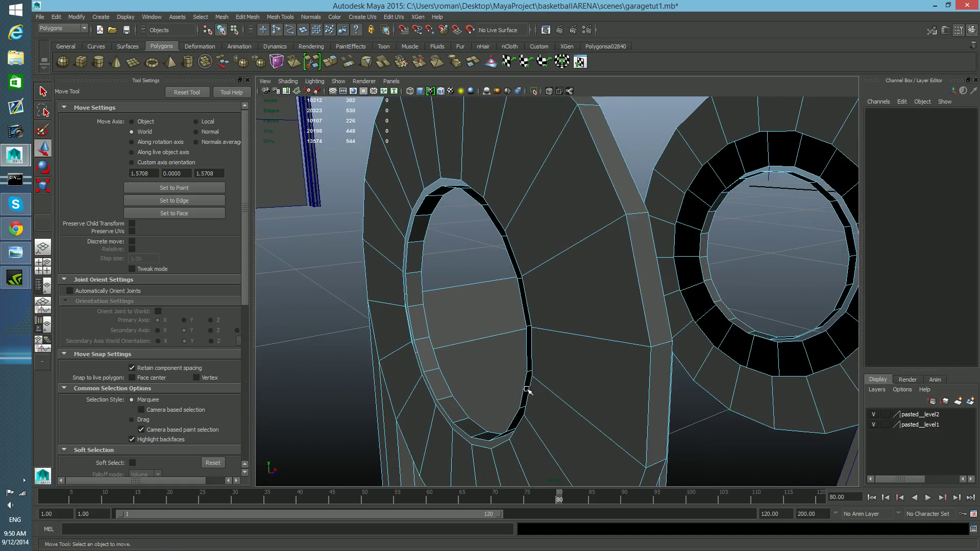
Step: Select the inner face loops of both holes in the copied bracket and delete them
{"action": "left_click", "coordinate": [488, 434]}
{"action": "double_click", "coordinate": [468, 425], "text": "shift"}
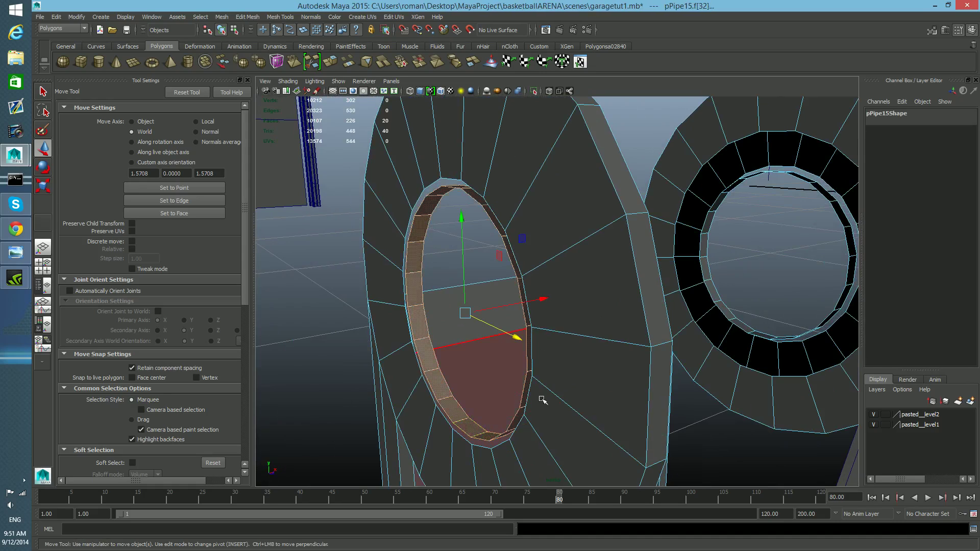
{"action": "left_click", "coordinate": [764, 338], "text": "shift"}
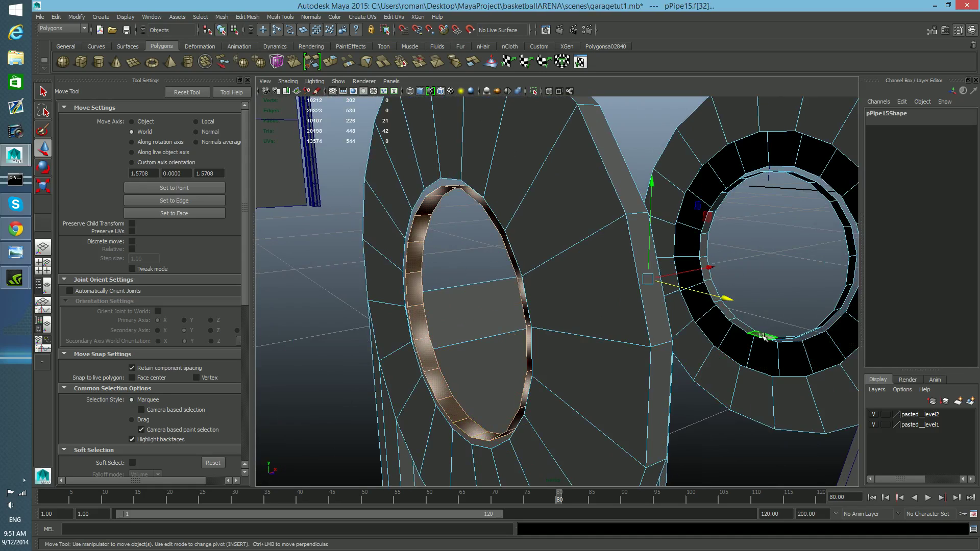
{"action": "scroll", "coordinate": [756, 356], "scroll_direction": "down", "scroll_amount": 5}
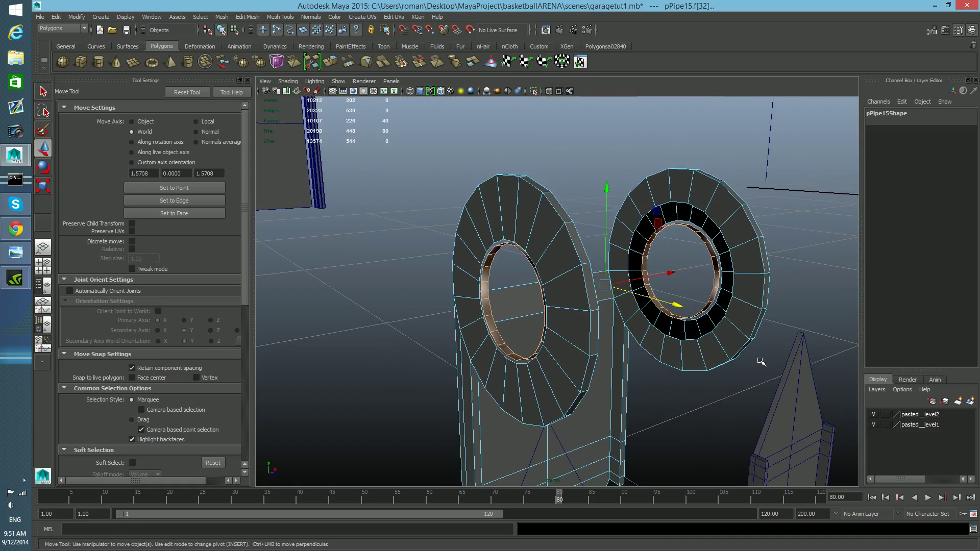
{"action": "left_click", "coordinate": [750, 374]}
{"action": "scroll", "coordinate": [657, 350], "scroll_direction": "down", "scroll_amount": 5}
{"action": "left_click_drag", "start_coordinate": [656, 351], "coordinate": [717, 353], "text": "alt"}
{"action": "right_click_drag", "start_coordinate": [717, 353], "coordinate": [649, 358], "text": "alt"}
{"action": "middle_click_drag", "start_coordinate": [649, 358], "coordinate": [641, 347], "text": "alt"}
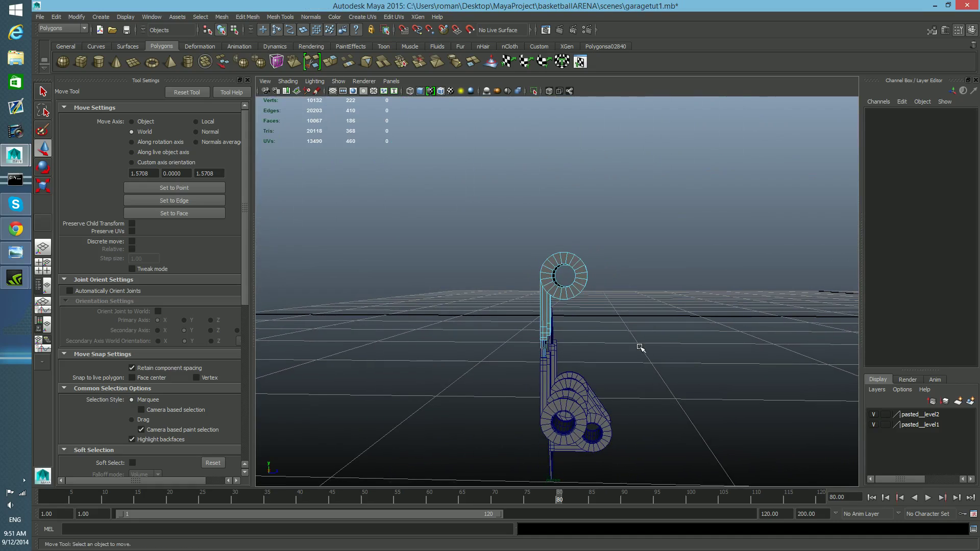
Step: Switch to object selection and move the copied bracket down to line up with the spool
{"action": "key", "text": "F8"}
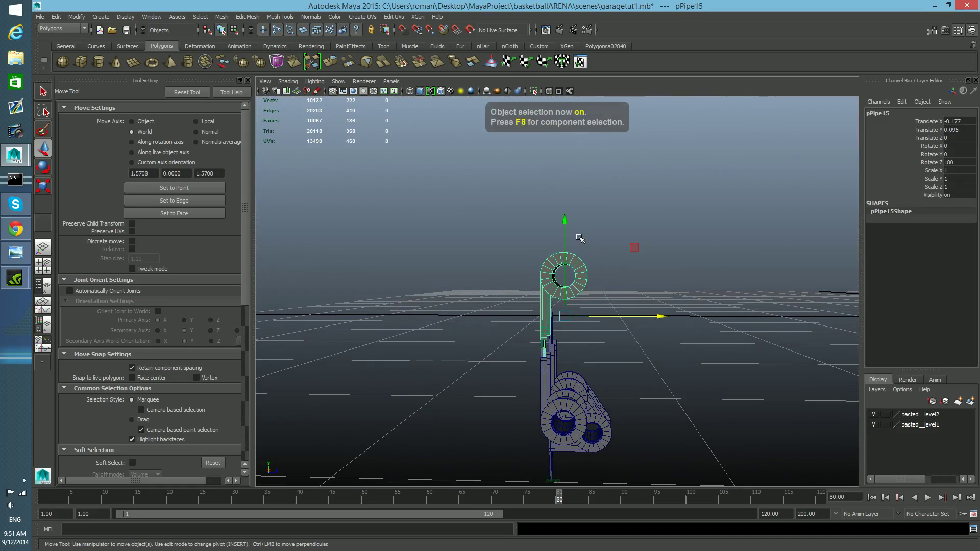
{"action": "left_click_drag", "start_coordinate": [562, 220], "coordinate": [563, 284]}
{"action": "left_click_drag", "start_coordinate": [570, 345], "coordinate": [569, 369]}
{"action": "left_click_drag", "start_coordinate": [634, 390], "coordinate": [507, 396], "text": "alt"}
{"action": "middle_click_drag", "start_coordinate": [508, 396], "coordinate": [507, 350], "text": "alt"}
{"action": "right_click_drag", "start_coordinate": [507, 351], "coordinate": [574, 385], "text": "alt"}
{"action": "middle_click_drag", "start_coordinate": [574, 385], "coordinate": [572, 369], "text": "alt"}
{"action": "right_click_drag", "start_coordinate": [572, 368], "coordinate": [580, 344], "text": "alt"}
{"action": "left_click_drag", "start_coordinate": [581, 343], "coordinate": [549, 278], "text": "alt"}
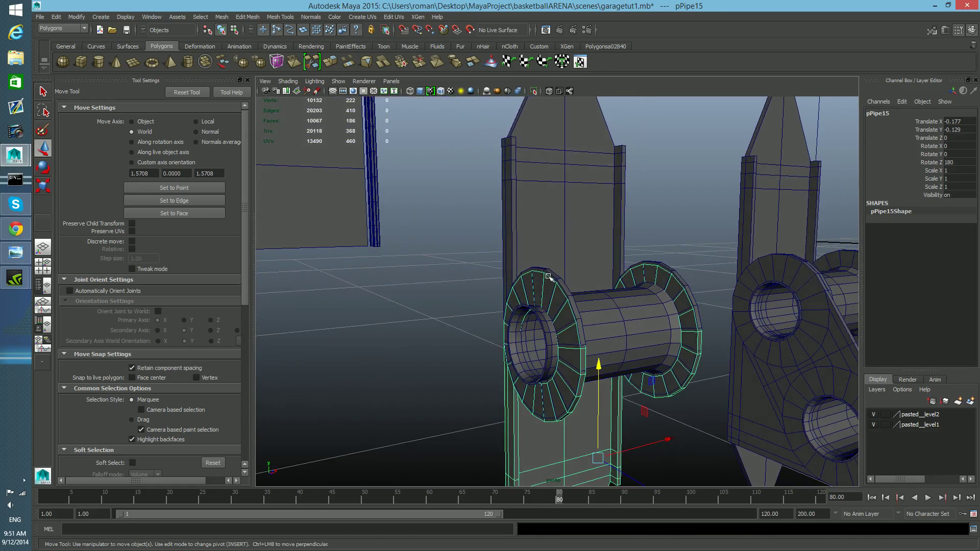
{"action": "left_click", "coordinate": [601, 366]}
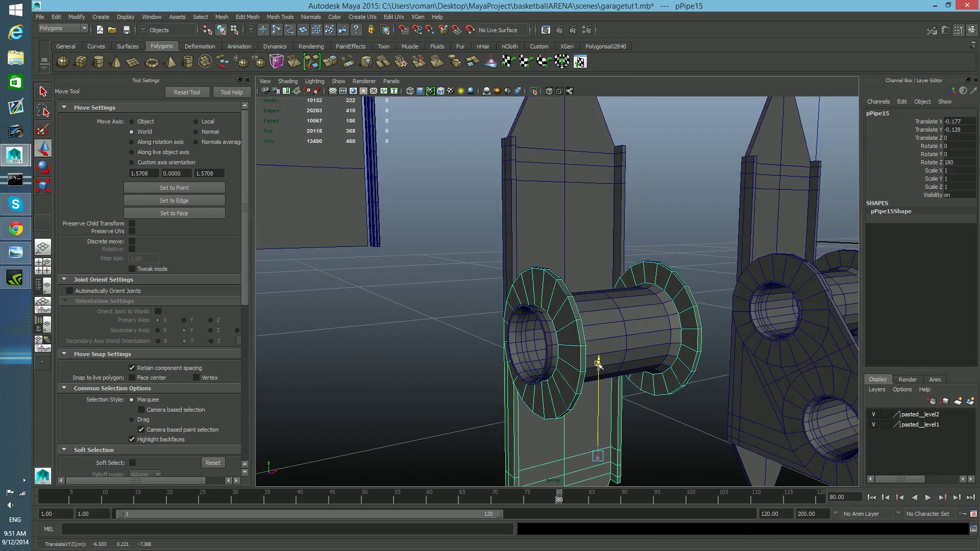
{"action": "left_click_drag", "start_coordinate": [598, 364], "coordinate": [491, 356], "text": "alt"}
{"action": "left_click", "coordinate": [603, 354]}
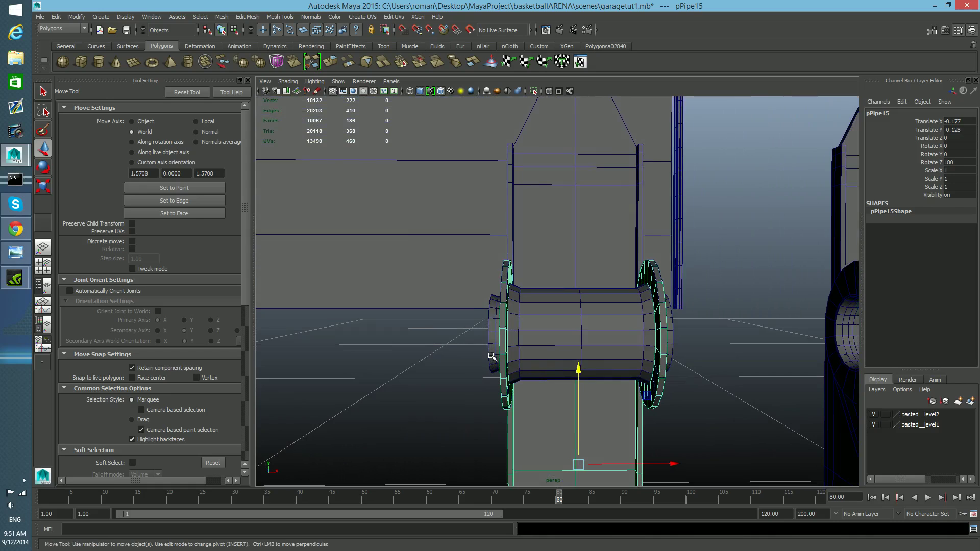
Step: Scale the copied bracket along X to about 0.92 so it fits between the spool flanges
{"action": "key", "text": "r"}
{"action": "scroll", "coordinate": [547, 381], "scroll_direction": "down", "scroll_amount": 3}
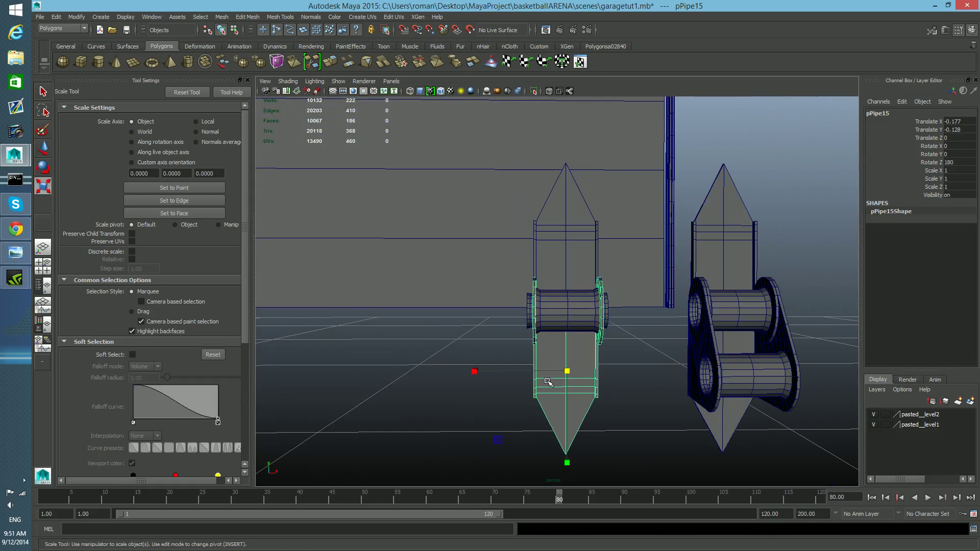
{"action": "left_click_drag", "start_coordinate": [476, 371], "coordinate": [480, 373]}
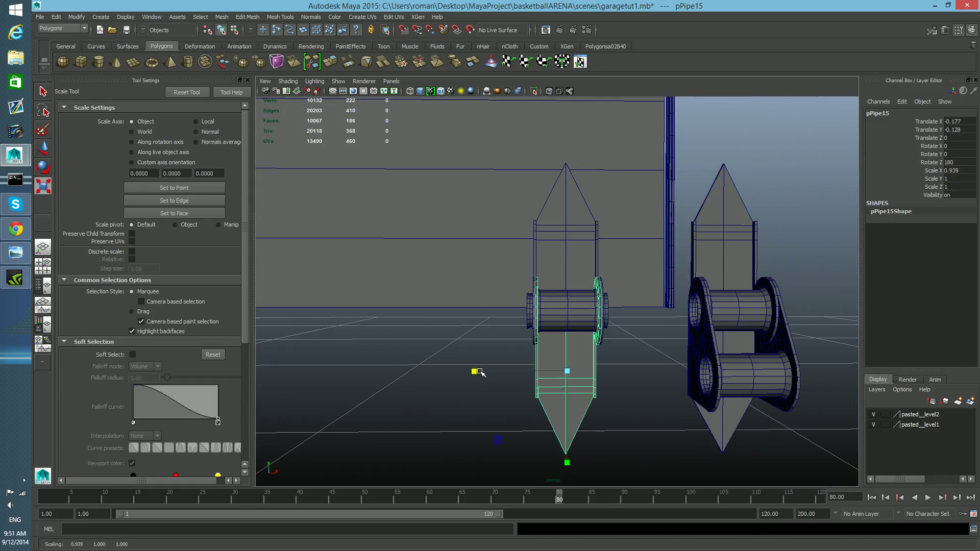
{"action": "scroll", "coordinate": [480, 373], "scroll_direction": "up", "scroll_amount": 5}
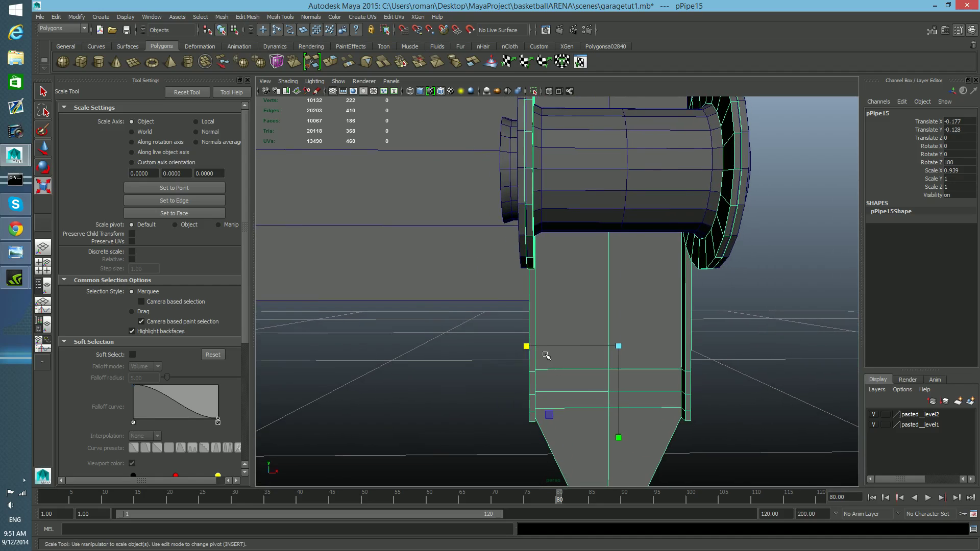
{"action": "middle_click_drag", "start_coordinate": [546, 354], "coordinate": [544, 359], "text": "alt"}
{"action": "left_click", "coordinate": [522, 366]}
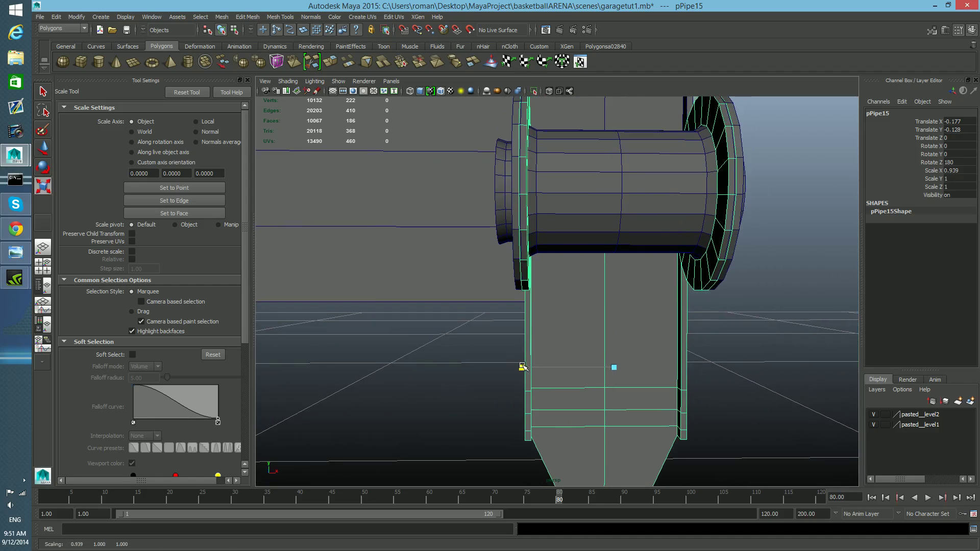
{"action": "left_click_drag", "start_coordinate": [521, 367], "coordinate": [523, 366]}
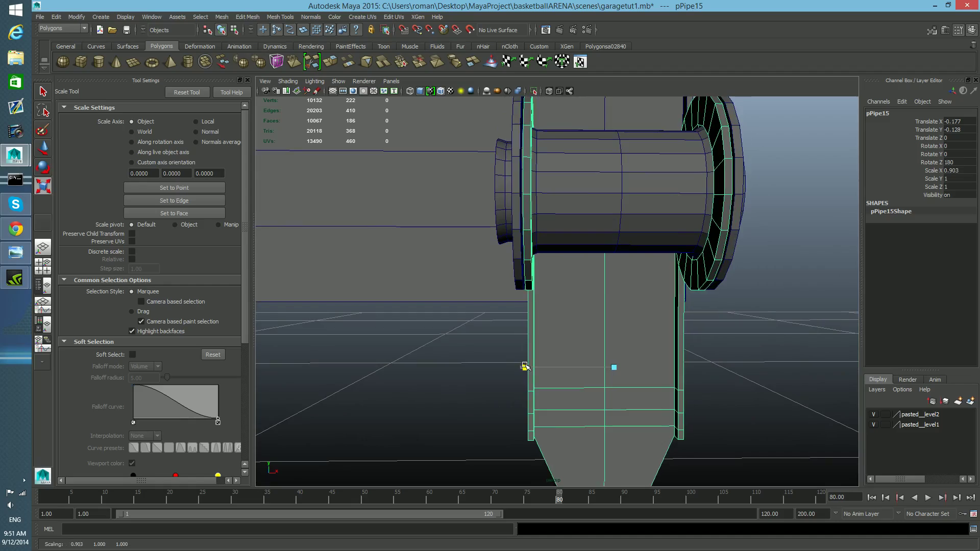
{"action": "mouse_move", "coordinate": [612, 352]}
{"action": "left_mouse_down", "text": "alt"}
{"action": "mouse_move", "coordinate": [573, 363]}
{"action": "mouse_move", "coordinate": [639, 377]}
{"action": "mouse_move", "coordinate": [710, 357]}
{"action": "mouse_move", "coordinate": [578, 361]}
{"action": "mouse_move", "coordinate": [598, 357]}
{"action": "mouse_move", "coordinate": [610, 370]}
{"action": "left_mouse_up", "text": "alt"}
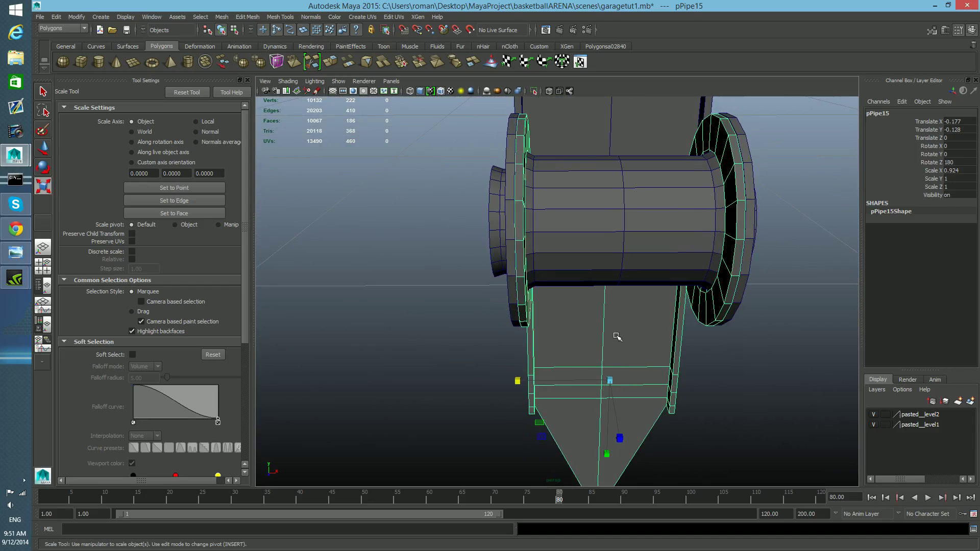
Step: Select the copied bracket together with its spool and combine them into one mesh
{"action": "left_click", "coordinate": [638, 182], "text": "shift"}
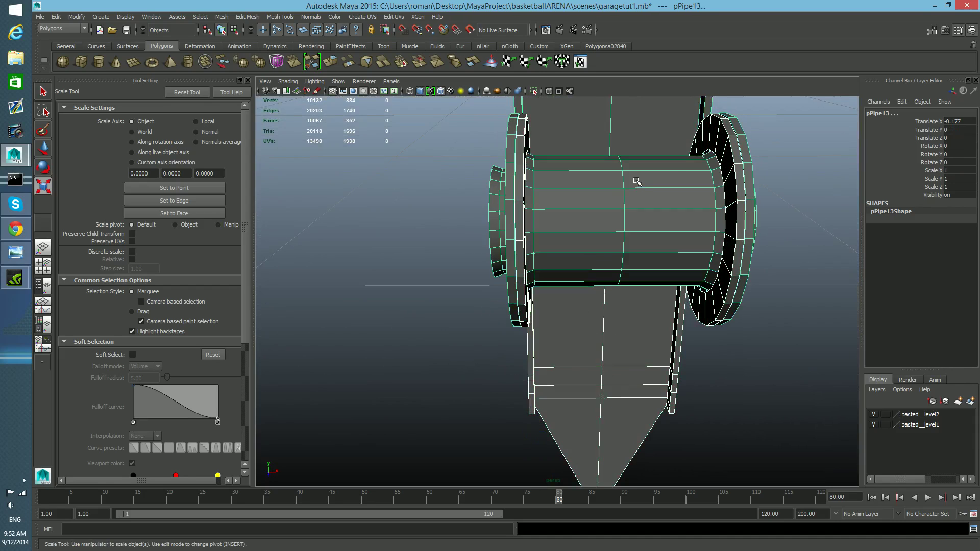
{"action": "scroll", "coordinate": [654, 359], "scroll_direction": "down", "scroll_amount": 5}
{"action": "key", "text": "e"}
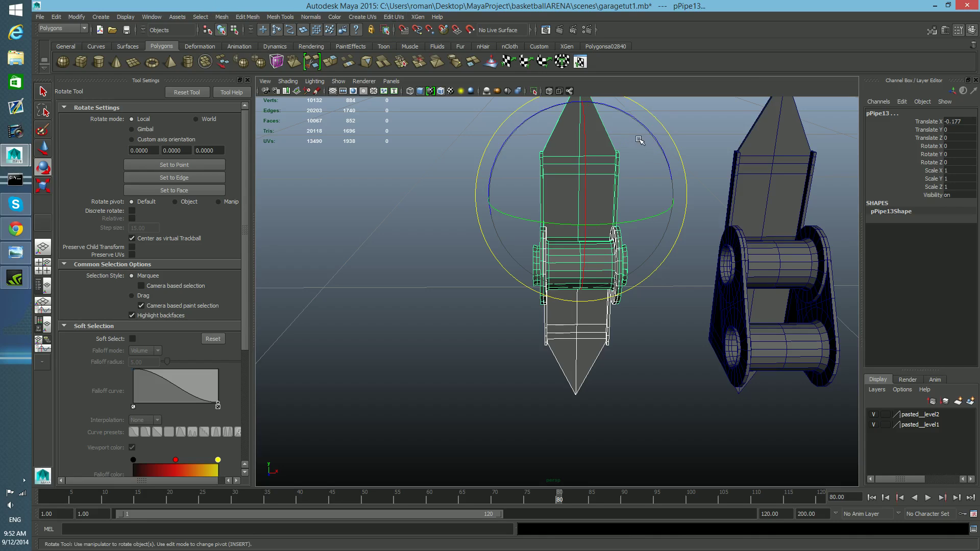
{"action": "left_click_drag", "start_coordinate": [646, 132], "coordinate": [662, 192], "text": "alt"}
{"action": "key", "text": "ctrl+z"}
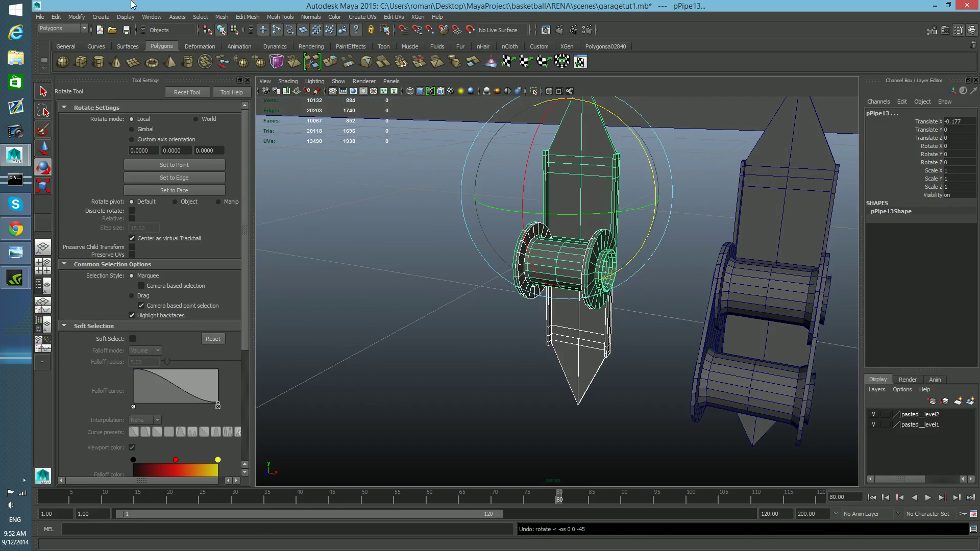
{"action": "left_click", "coordinate": [220, 17]}
{"action": "left_click", "coordinate": [240, 32]}
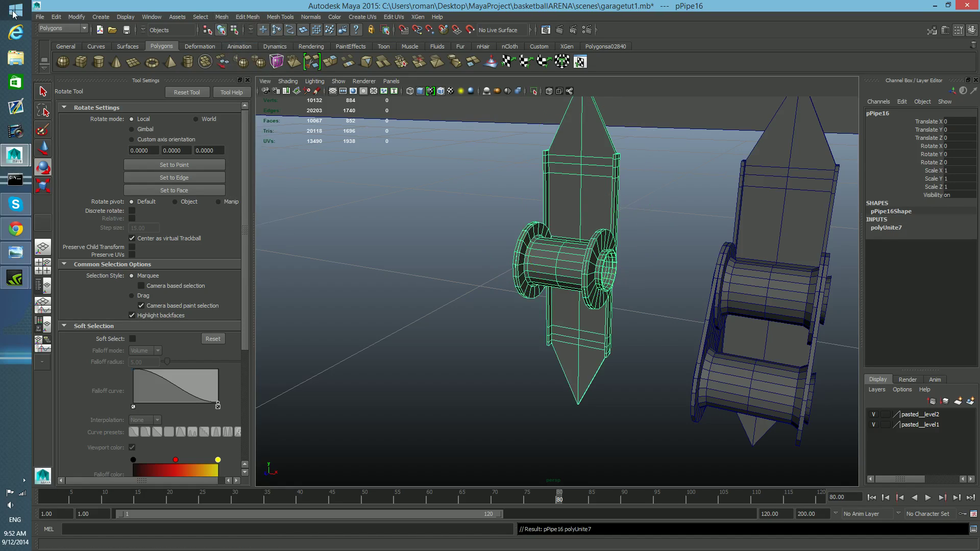
Step: Rotate the combined bracket and spool 180 degrees about Z with snapping on
{"action": "left_click", "coordinate": [77, 17]}
{"action": "left_click", "coordinate": [87, 107]}
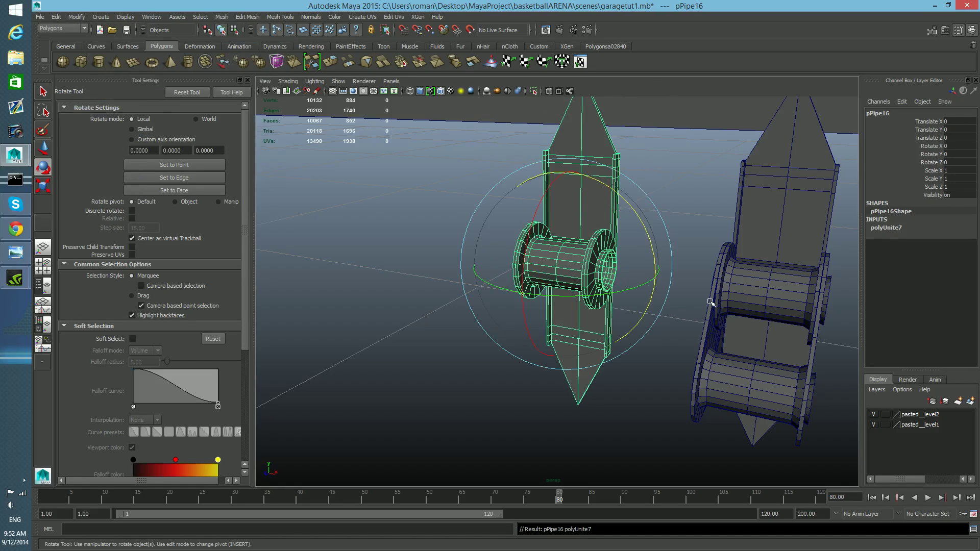
{"action": "key", "text": "j"}
{"action": "left_click_drag", "start_coordinate": [648, 241], "coordinate": [657, 373]}
{"action": "left_click_drag", "start_coordinate": [636, 336], "coordinate": [653, 335], "text": "alt"}
Step: Separate the combined mesh back into its individual pieces
{"action": "left_click", "coordinate": [222, 17]}
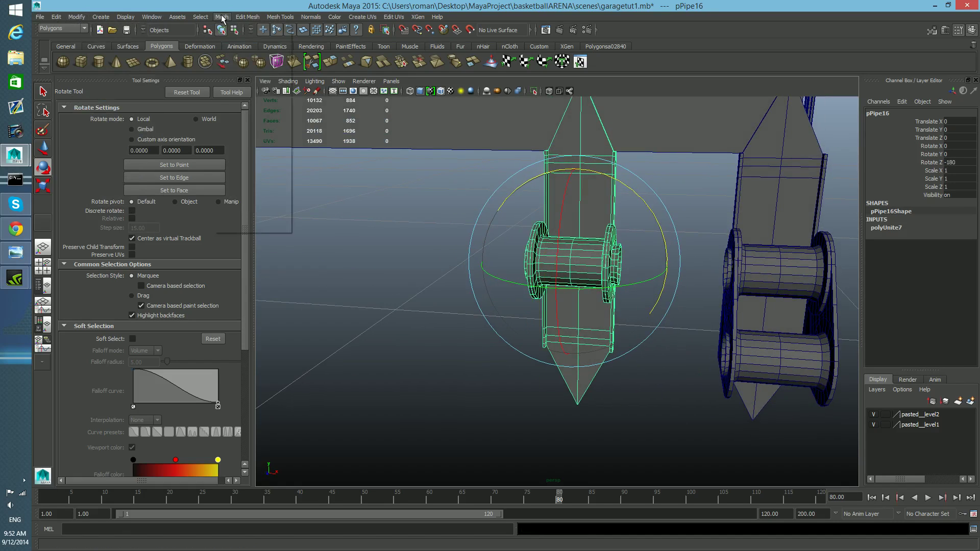
{"action": "left_click", "coordinate": [241, 74]}
{"action": "scroll", "coordinate": [588, 328], "scroll_direction": "up", "scroll_amount": 2}
{"action": "scroll", "coordinate": [587, 327], "scroll_direction": "up", "scroll_amount": 3}
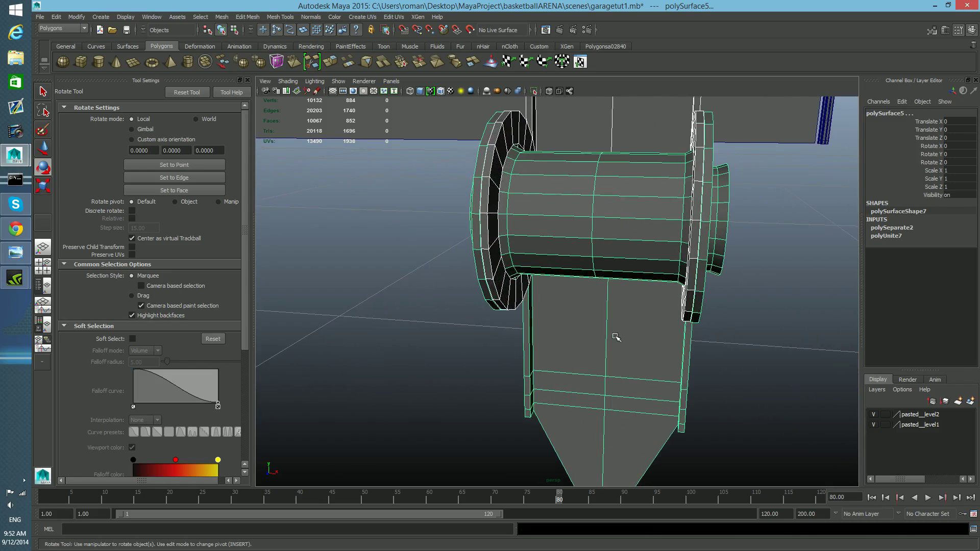
{"action": "left_click_drag", "start_coordinate": [649, 285], "coordinate": [628, 304], "text": "alt"}
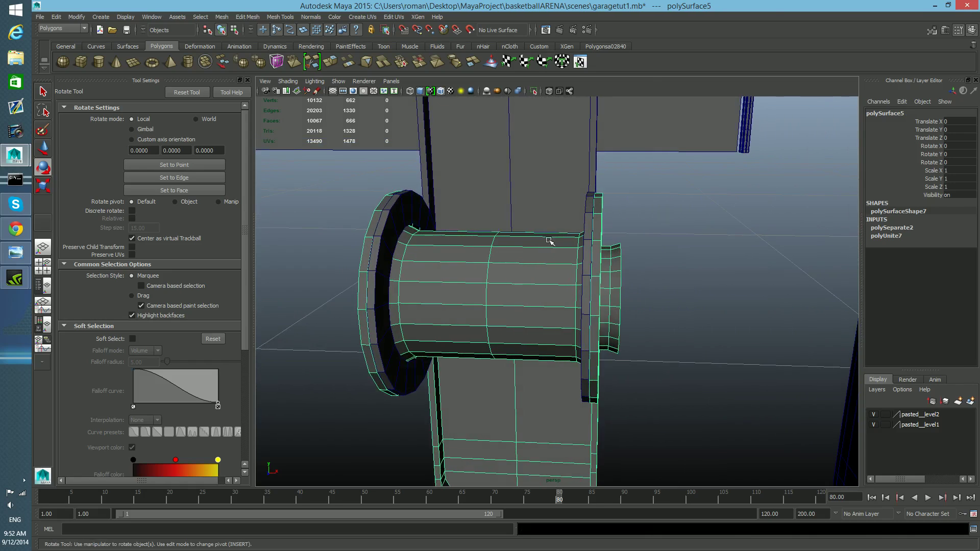
{"action": "left_click", "coordinate": [580, 243]}
{"action": "mouse_move", "coordinate": [577, 273]}
{"action": "left_mouse_down", "text": "alt"}
{"action": "mouse_move", "coordinate": [573, 285]}
{"action": "mouse_move", "coordinate": [586, 286]}
{"action": "left_mouse_up", "text": "alt"}
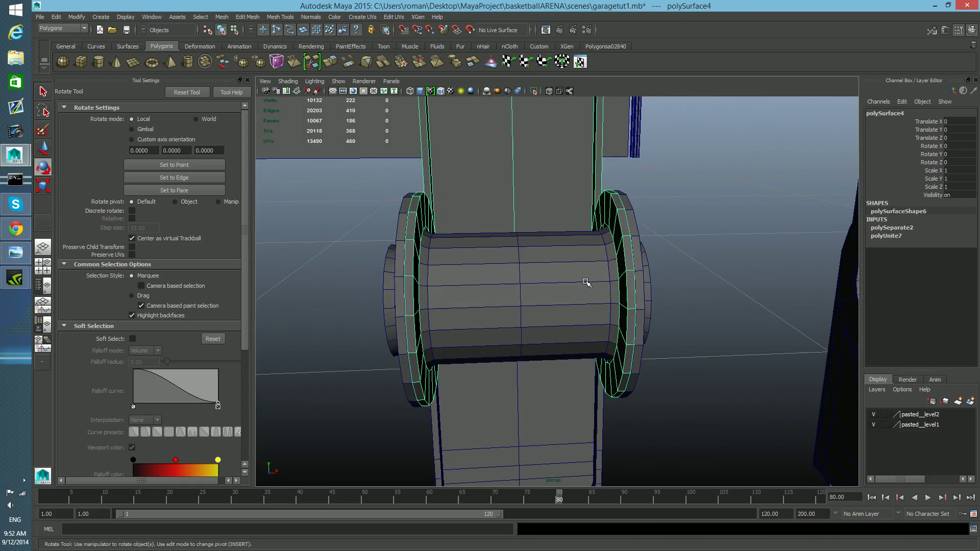
{"action": "key", "text": "f"}
Step: Select an edge loop on the spool's right flange and scale it down uniformly
{"action": "left_click", "coordinate": [561, 307]}
{"action": "left_click_drag", "start_coordinate": [566, 330], "coordinate": [554, 326], "text": "alt"}
{"action": "left_click", "coordinate": [534, 91]}
{"action": "right_click_drag", "start_coordinate": [580, 324], "coordinate": [636, 341], "text": "alt"}
{"action": "left_click_drag", "start_coordinate": [636, 340], "coordinate": [643, 339], "text": "alt"}
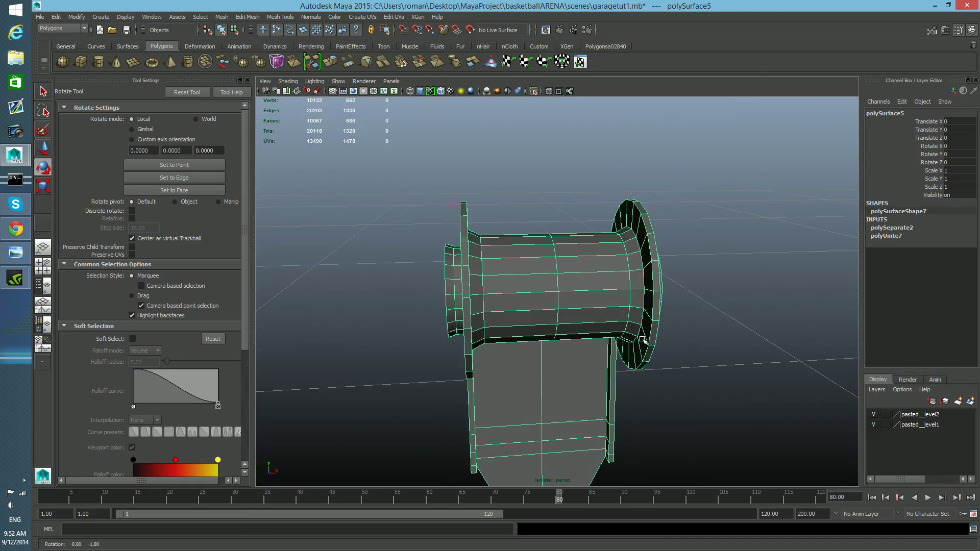
{"action": "right_click_drag", "start_coordinate": [642, 339], "coordinate": [644, 339], "text": "alt"}
{"action": "right_click_drag", "start_coordinate": [656, 252], "coordinate": [613, 247]}
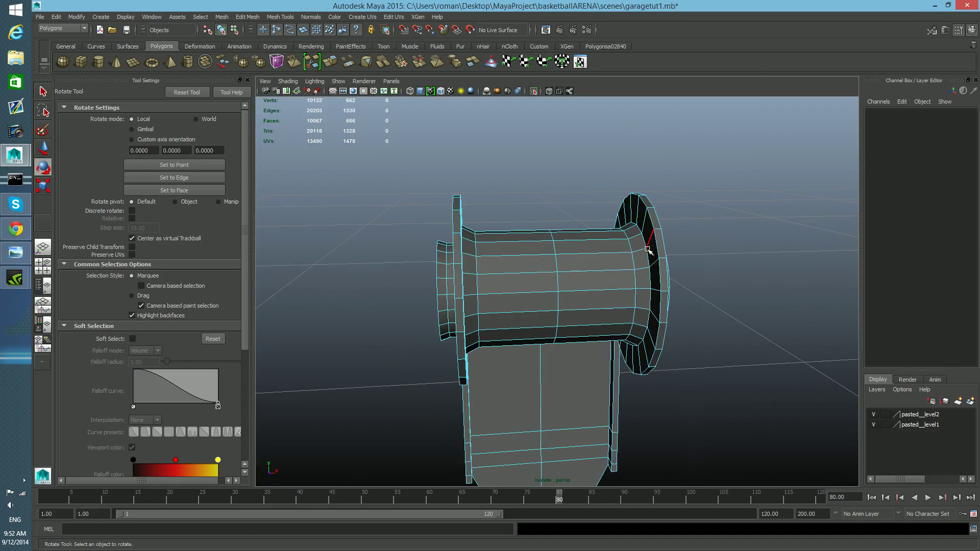
{"action": "left_click", "coordinate": [630, 300]}
{"action": "key", "text": "r"}
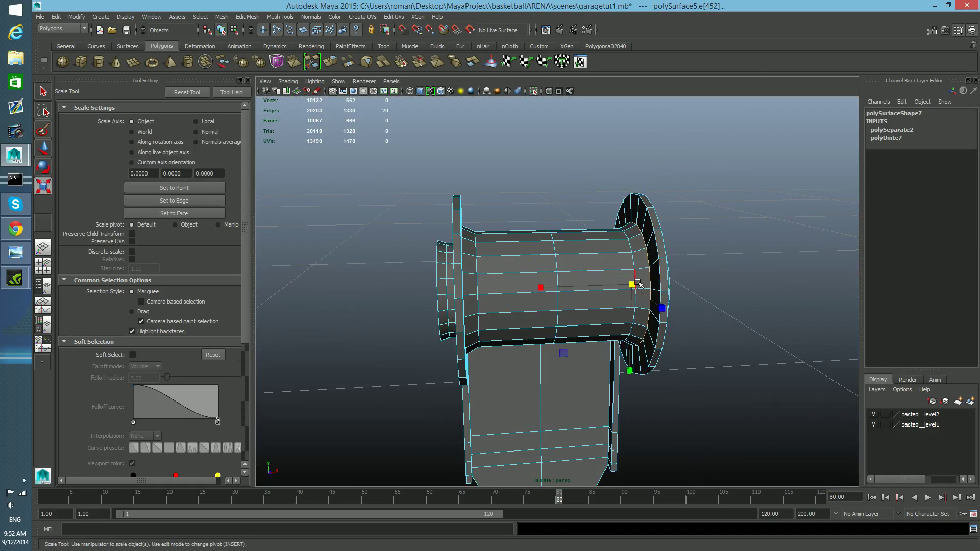
{"action": "left_click_drag", "start_coordinate": [632, 285], "coordinate": [613, 287]}
{"action": "left_click_drag", "start_coordinate": [483, 262], "coordinate": [483, 256], "text": "alt"}
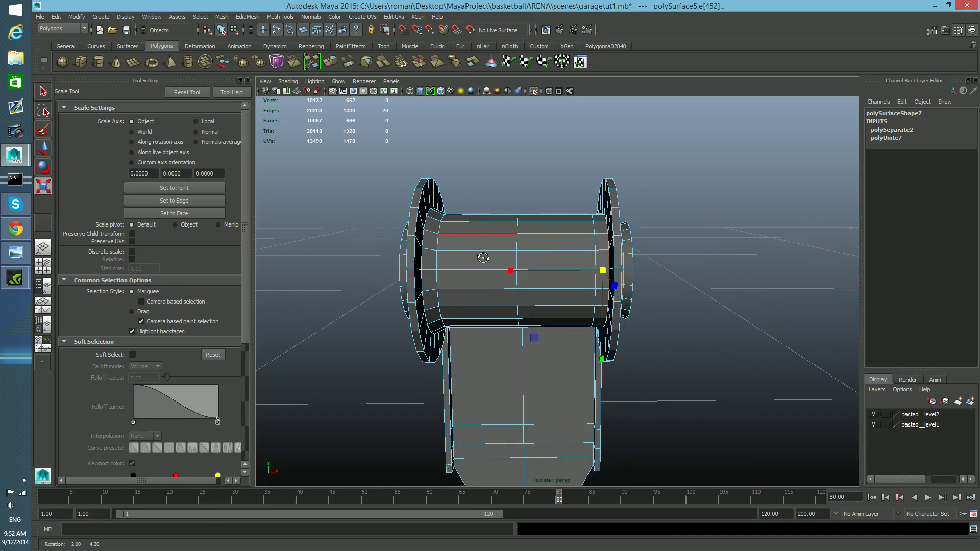
Step: Select an edge loop on the spool's left flange, scale it down and return to object selection
{"action": "double_click", "coordinate": [426, 238]}
{"action": "mouse_move", "coordinate": [434, 271]}
{"action": "left_mouse_down"}
{"action": "mouse_move", "coordinate": [426, 272]}
{"action": "mouse_move", "coordinate": [445, 276]}
{"action": "left_mouse_up"}
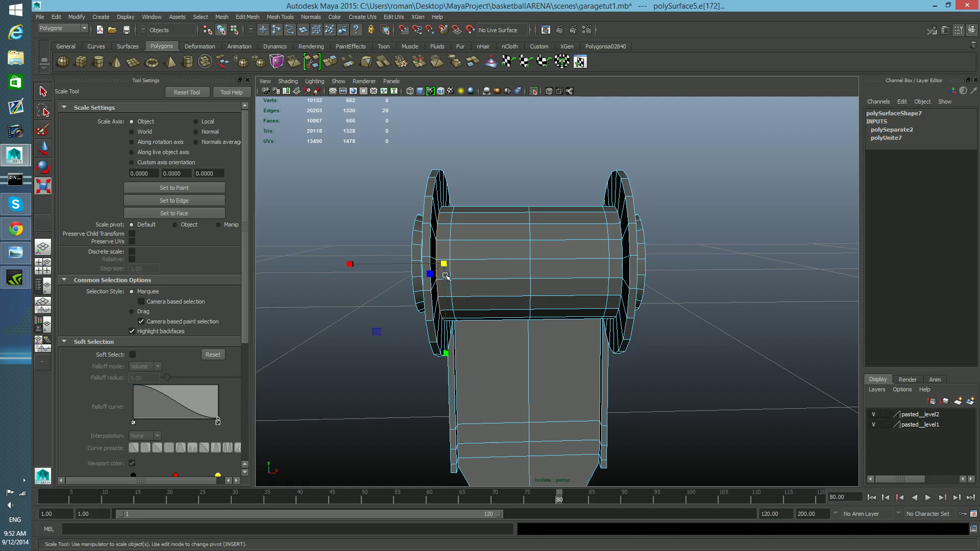
{"action": "key", "text": "F8"}
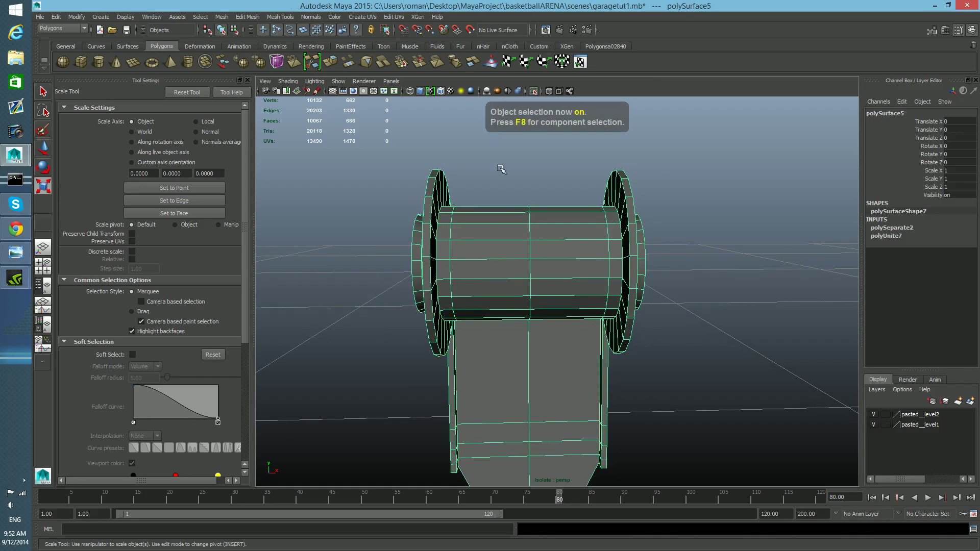
Step: On the other spool, select an edge loop of its right flange and scale it down to about 0.9
{"action": "left_click_drag", "start_coordinate": [540, 93], "coordinate": [608, 230], "text": "alt"}
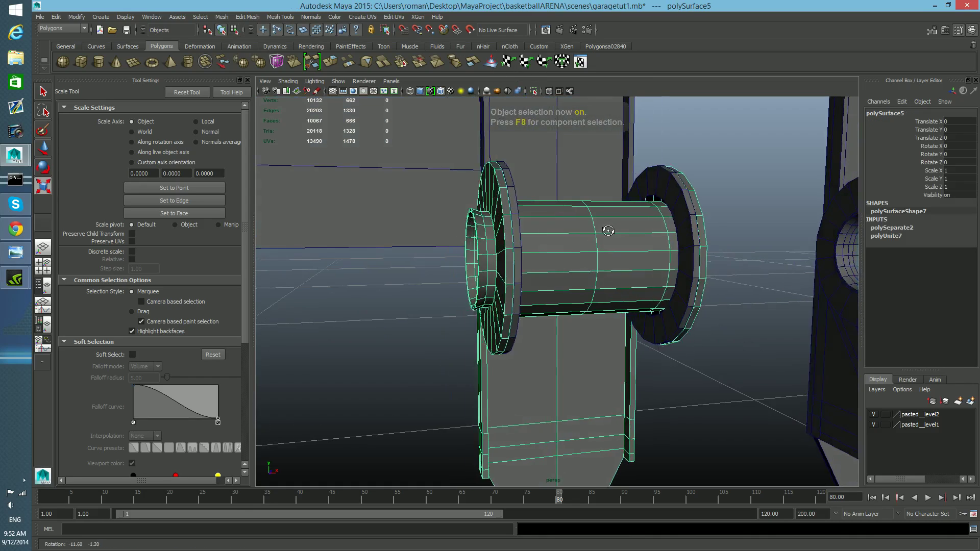
{"action": "scroll", "coordinate": [608, 231], "scroll_direction": "up", "scroll_amount": 4}
{"action": "left_click", "coordinate": [777, 172]}
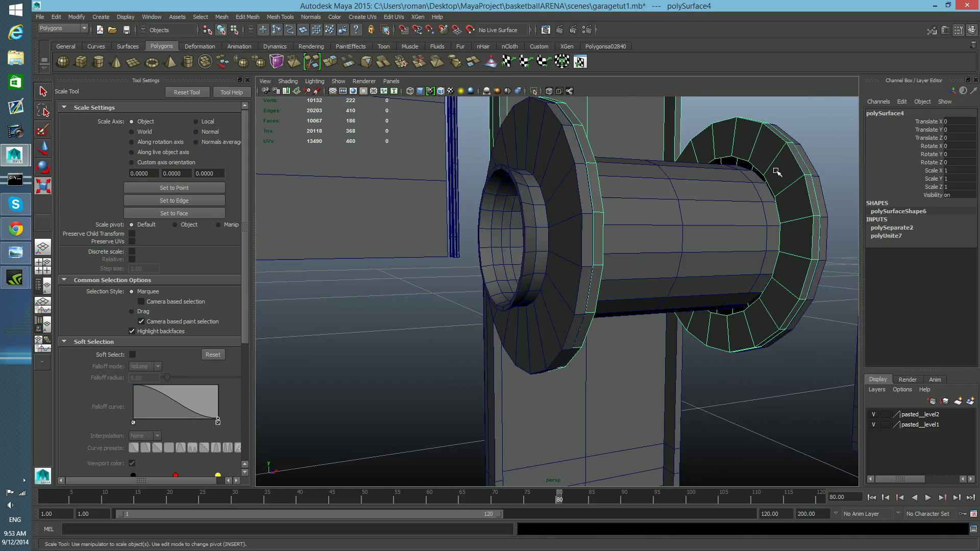
{"action": "left_click_drag", "start_coordinate": [776, 197], "coordinate": [774, 203], "text": "alt"}
{"action": "right_click_drag", "start_coordinate": [774, 203], "coordinate": [774, 180]}
{"action": "double_click", "coordinate": [765, 194]}
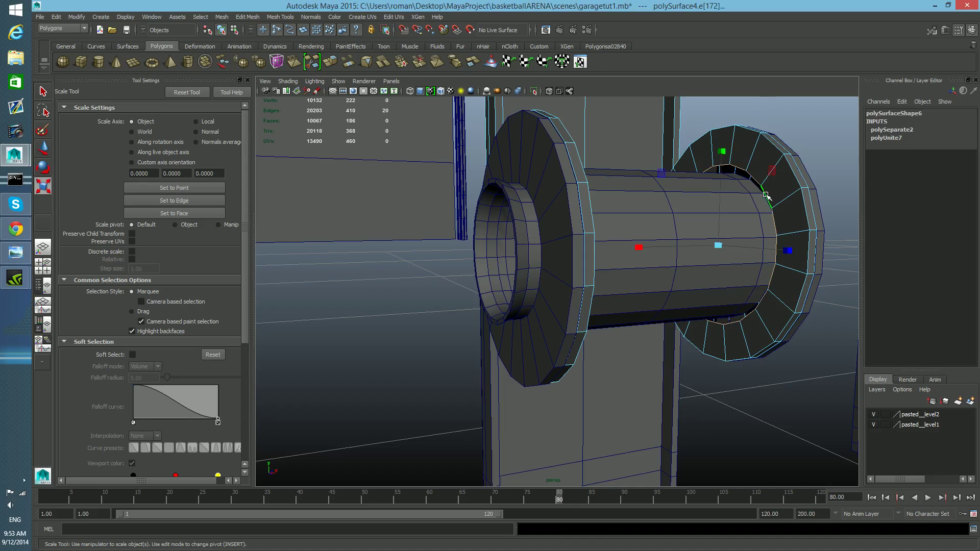
{"action": "left_click_drag", "start_coordinate": [717, 247], "coordinate": [705, 250]}
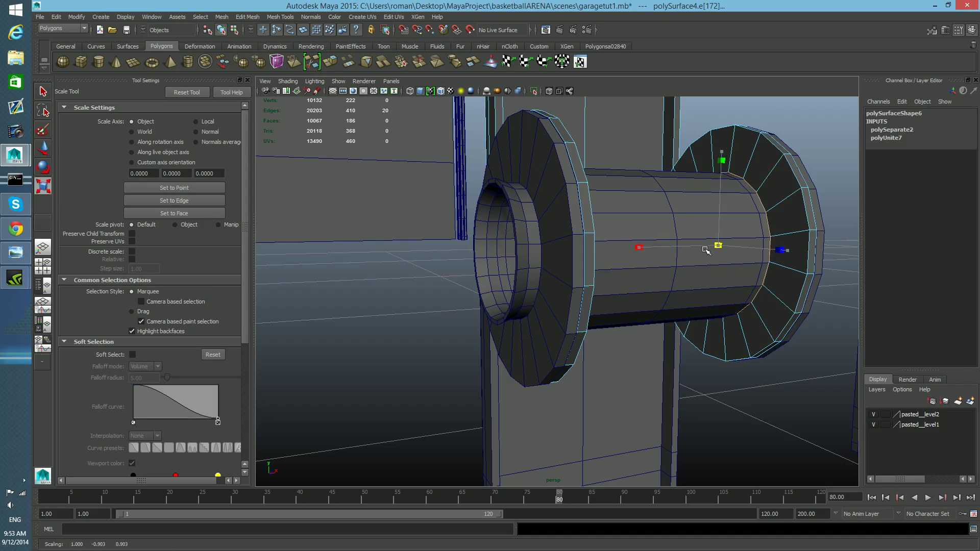
{"action": "left_click_drag", "start_coordinate": [707, 251], "coordinate": [688, 245], "text": "alt"}
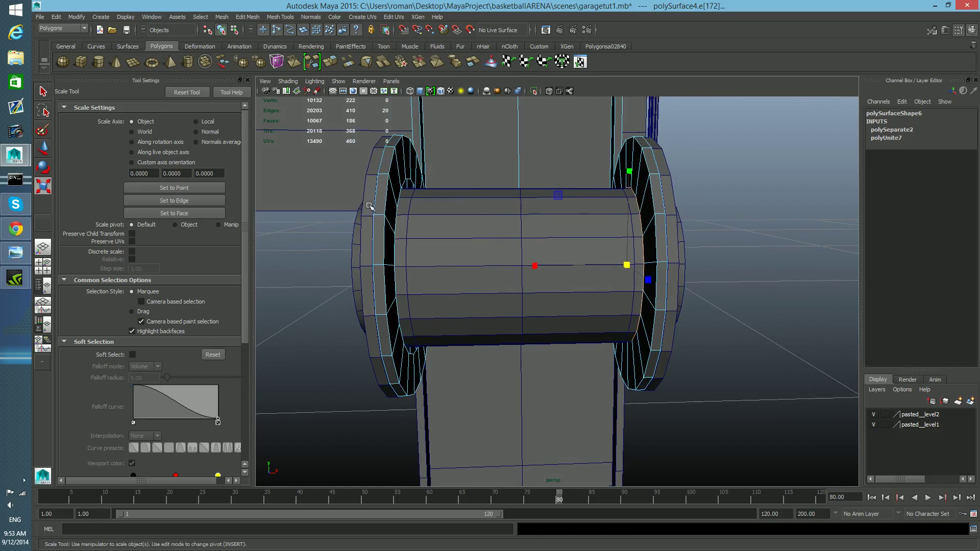
Step: On the other spool, scale down an edge loop of its left flange and return to object selection
{"action": "left_click", "coordinate": [395, 222]}
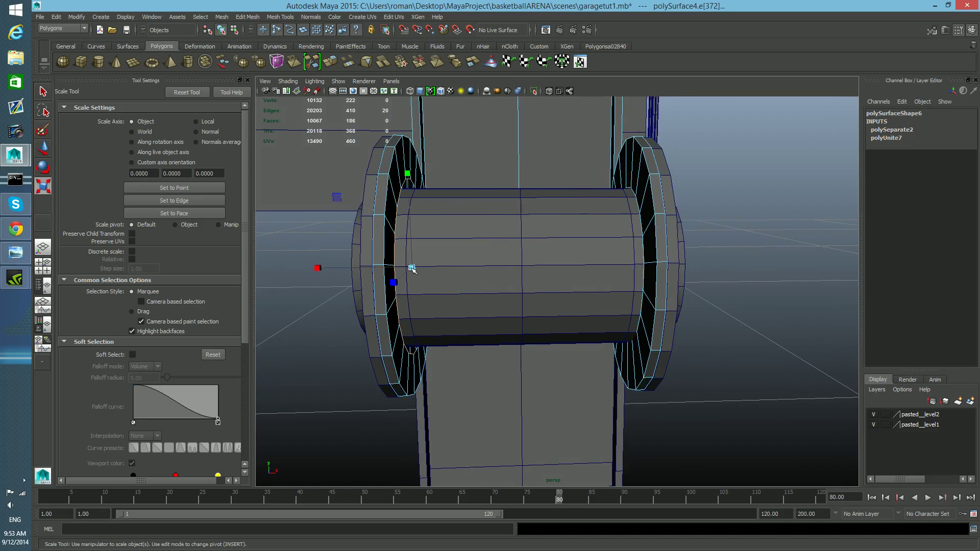
{"action": "mouse_move", "coordinate": [411, 267]}
{"action": "left_mouse_down"}
{"action": "mouse_move", "coordinate": [397, 268]}
{"action": "mouse_move", "coordinate": [418, 271]}
{"action": "mouse_move", "coordinate": [393, 268]}
{"action": "left_mouse_up"}
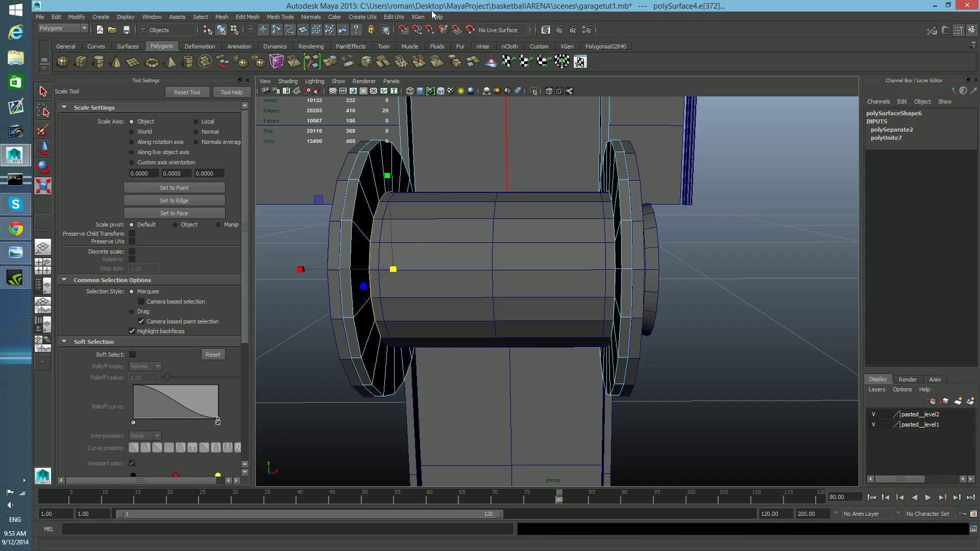
{"action": "left_click", "coordinate": [532, 92]}
{"action": "left_click", "coordinate": [532, 92]}
{"action": "key", "text": "F8"}
{"action": "key", "text": "F8"}
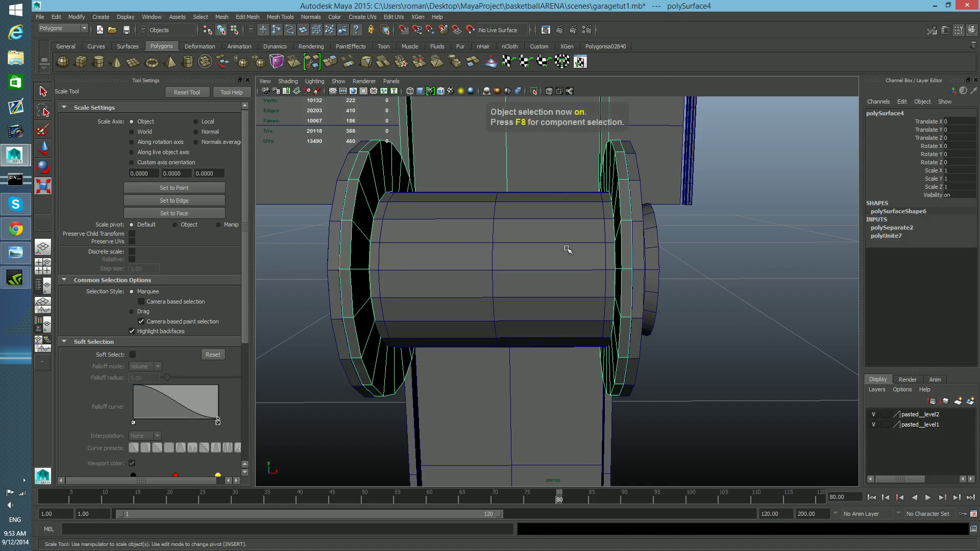
{"action": "left_click", "coordinate": [532, 92]}
Step: Select the inner edge loop of one flange's hole and extrude it
{"action": "left_click_drag", "start_coordinate": [633, 271], "coordinate": [654, 232], "text": "alt"}
{"action": "right_click_drag", "start_coordinate": [657, 230], "coordinate": [659, 200]}
{"action": "left_click", "coordinate": [656, 229]}
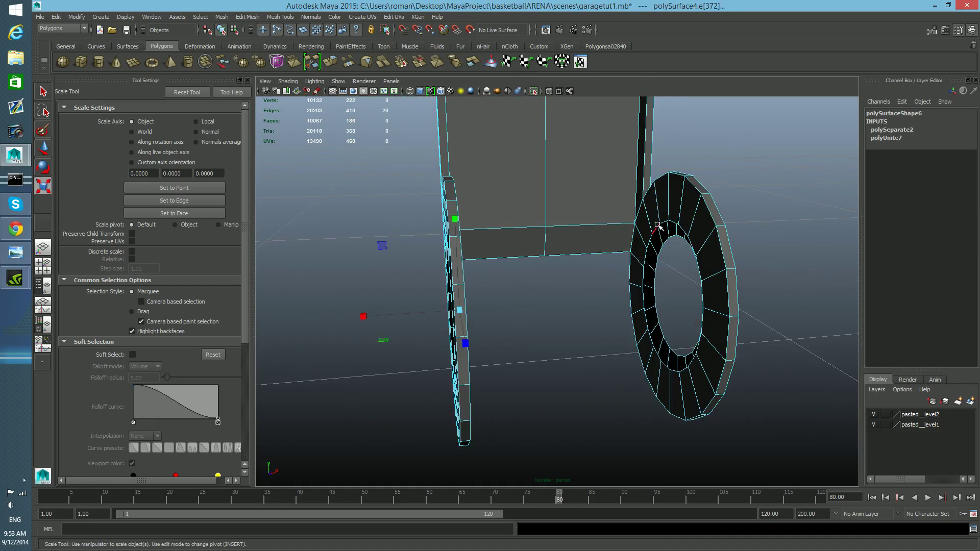
{"action": "left_click", "coordinate": [654, 228]}
{"action": "mouse_move", "coordinate": [665, 257]}
{"action": "left_mouse_down", "text": "alt"}
{"action": "mouse_move", "coordinate": [676, 256]}
{"action": "mouse_move", "coordinate": [668, 261]}
{"action": "left_mouse_up", "text": "alt"}
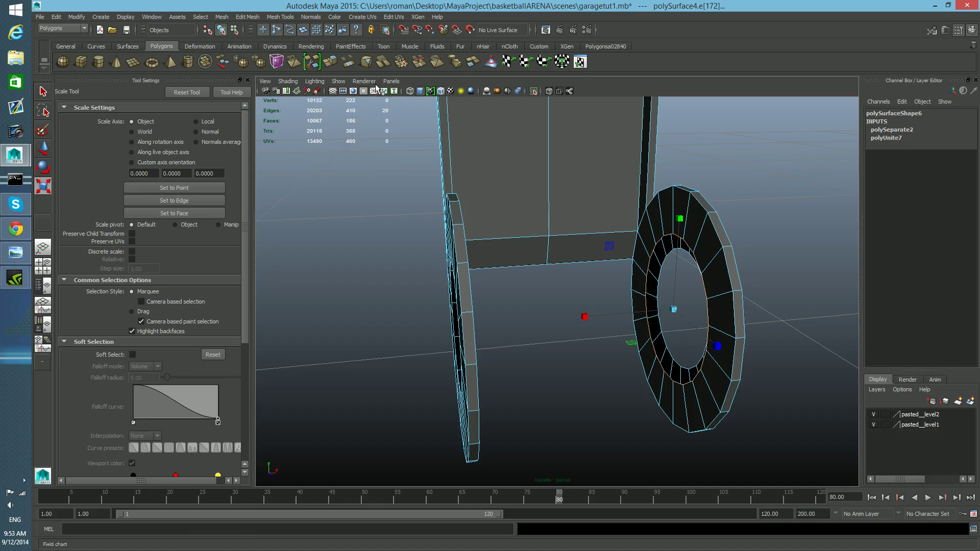
{"action": "left_click", "coordinate": [330, 62]}
{"action": "left_click_drag", "start_coordinate": [786, 323], "coordinate": [622, 336], "text": "alt"}
{"action": "key", "text": "w"}
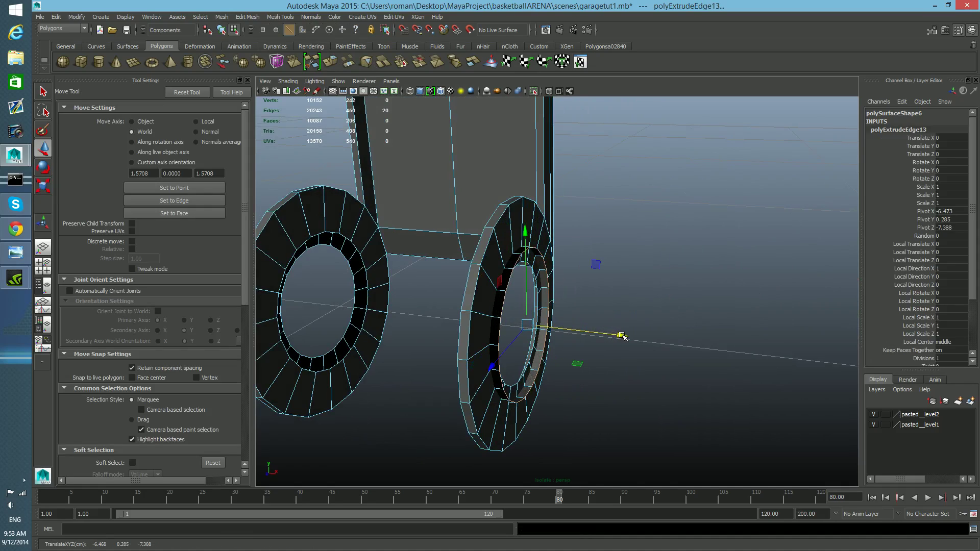
{"action": "key", "text": "ctrl+z"}
Step: Extrude the inner hole edge loop of the opposite flange and move the new edges across with vertex snapping
{"action": "left_click_drag", "start_coordinate": [622, 357], "coordinate": [385, 287], "text": "alt"}
{"action": "double_click", "coordinate": [369, 295]}
{"action": "left_click", "coordinate": [335, 63]}
{"action": "left_click_drag", "start_coordinate": [487, 327], "coordinate": [528, 326], "text": "alt"}
{"action": "key", "text": "w"}
{"action": "key", "text": "v"}
{"action": "left_click_drag", "start_coordinate": [645, 323], "coordinate": [557, 365]}
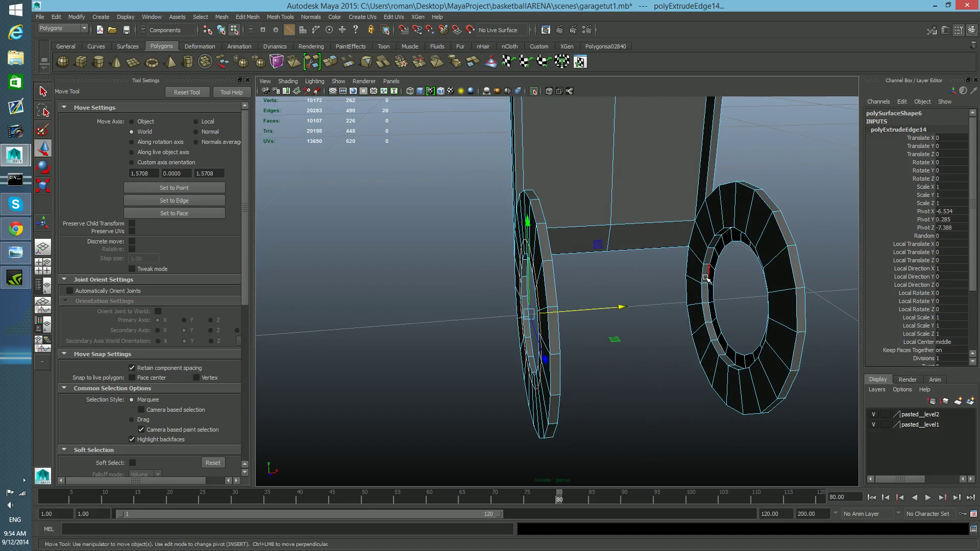
{"action": "left_click_drag", "start_coordinate": [647, 313], "coordinate": [706, 302], "text": "alt"}
Step: Open the Merge Vertex Tool and merge a vertex of the extruded edges onto the flange
{"action": "left_click", "coordinate": [280, 16]}
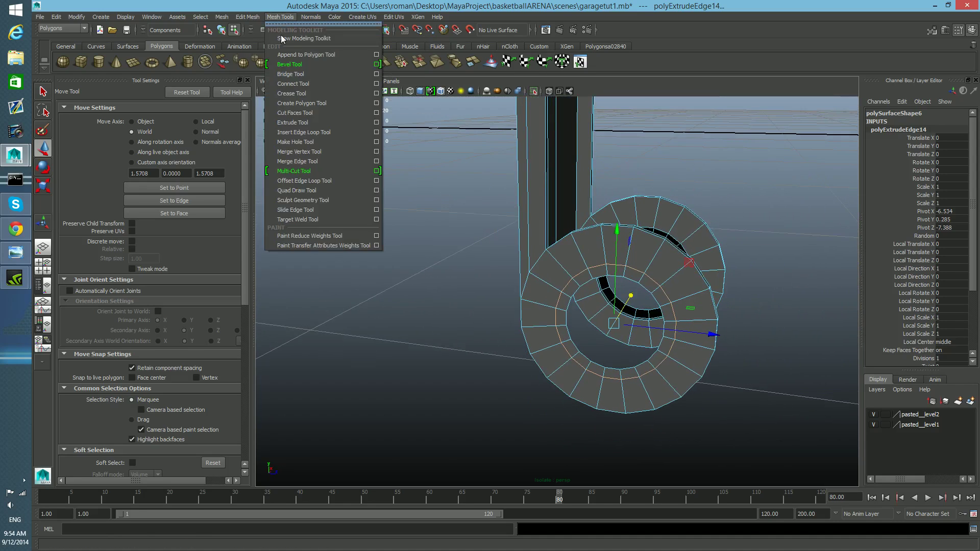
{"action": "left_click", "coordinate": [316, 152]}
{"action": "mouse_move", "coordinate": [624, 276]}
{"action": "left_mouse_down"}
{"action": "mouse_move", "coordinate": [625, 266]}
{"action": "mouse_move", "coordinate": [645, 273]}
{"action": "mouse_move", "coordinate": [671, 304]}
{"action": "mouse_move", "coordinate": [666, 342]}
{"action": "mouse_move", "coordinate": [674, 339]}
{"action": "mouse_move", "coordinate": [651, 364]}
{"action": "mouse_move", "coordinate": [715, 396]}
{"action": "mouse_move", "coordinate": [687, 349]}
{"action": "left_mouse_up"}
{"action": "key", "text": "ctrl+z"}
{"action": "key", "text": "ctrl+z"}
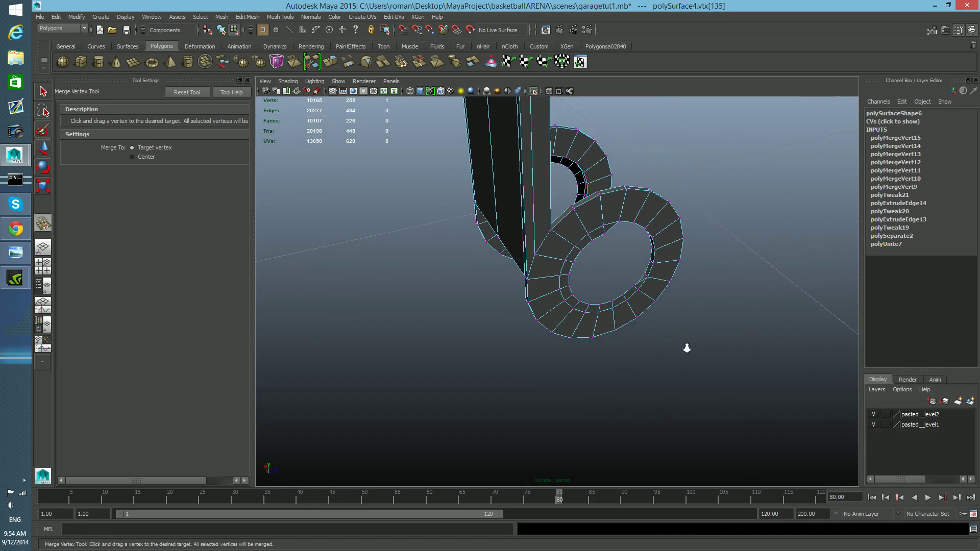
Step: Merge the extruded ring's vertices onto the matching flange vertices along one side of the hole
{"action": "scroll", "coordinate": [687, 348], "scroll_direction": "up", "scroll_amount": 4}
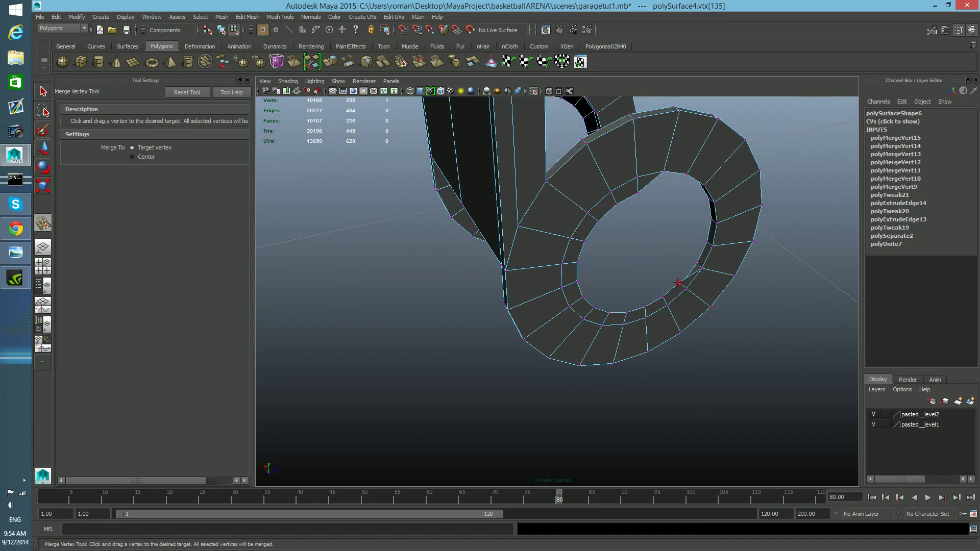
{"action": "left_click_drag", "start_coordinate": [682, 286], "coordinate": [637, 176]}
{"action": "left_click_drag", "start_coordinate": [633, 186], "coordinate": [495, 179], "text": "alt"}
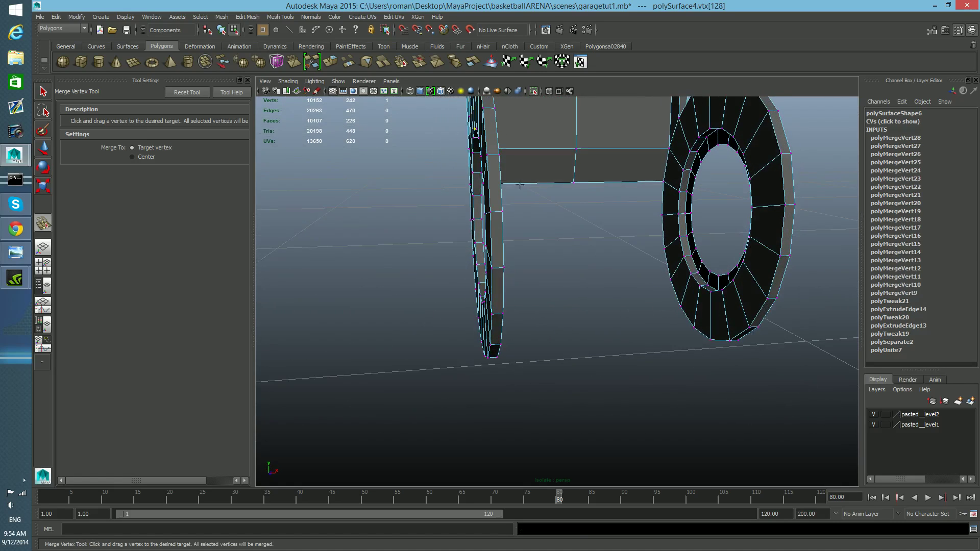
{"action": "right_click_drag", "start_coordinate": [556, 191], "coordinate": [616, 216], "text": "alt"}
{"action": "middle_click_drag", "start_coordinate": [619, 218], "coordinate": [548, 246], "text": "alt"}
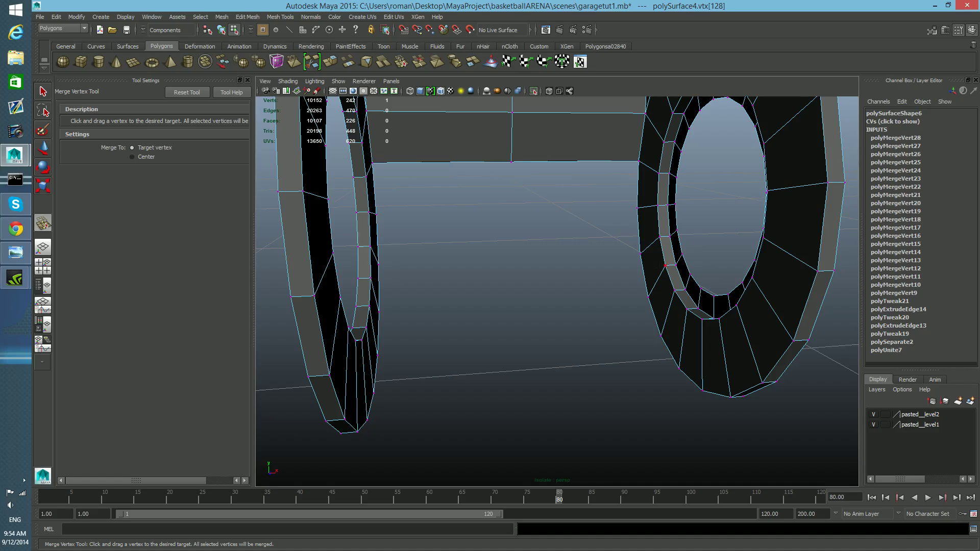
{"action": "left_click_drag", "start_coordinate": [676, 265], "coordinate": [600, 314]}
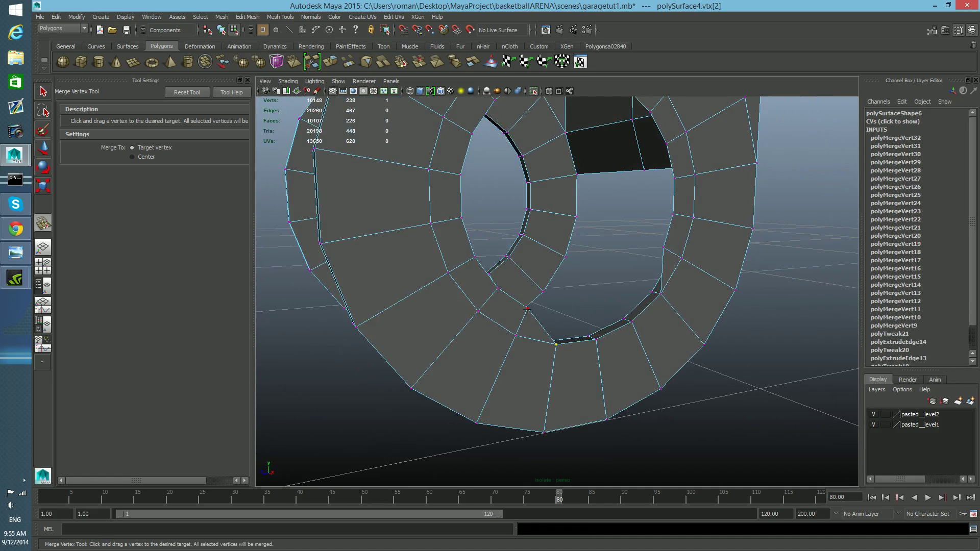
{"action": "left_click_drag", "start_coordinate": [517, 335], "coordinate": [480, 311]}
{"action": "left_click_drag", "start_coordinate": [474, 258], "coordinate": [435, 215]}
{"action": "left_click_drag", "start_coordinate": [458, 175], "coordinate": [433, 167]}
{"action": "middle_click_drag", "start_coordinate": [437, 164], "coordinate": [433, 184], "text": "alt"}
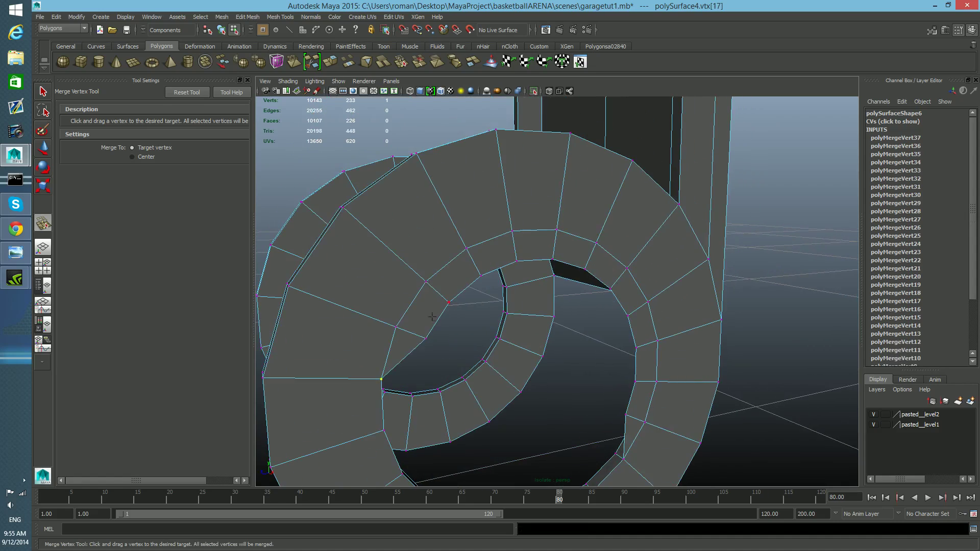
{"action": "left_click_drag", "start_coordinate": [406, 334], "coordinate": [396, 327]}
{"action": "key", "text": "ctrl+z"}
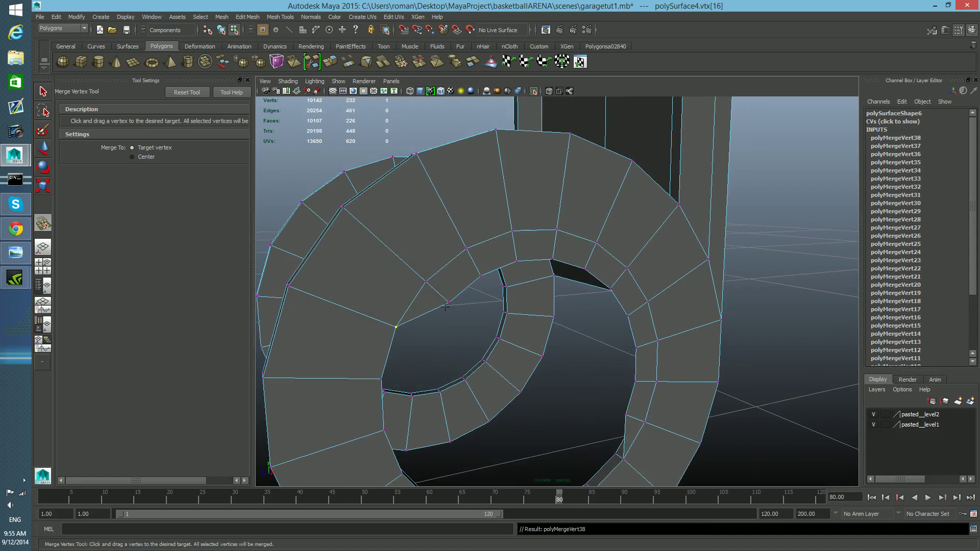
Step: Continue merging extruded ring vertices onto the flange around the upper part of the hole
{"action": "left_click_drag", "start_coordinate": [425, 280], "coordinate": [512, 231]}
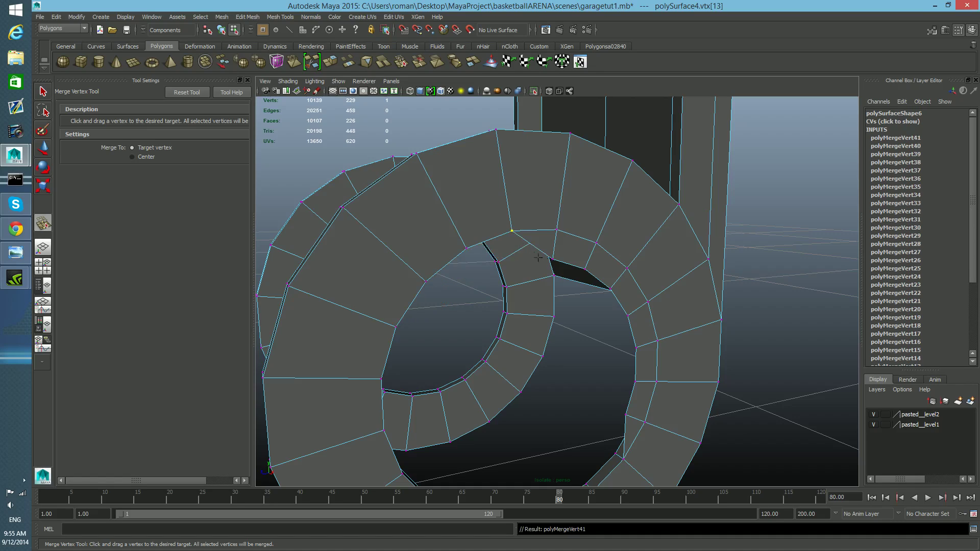
{"action": "left_click_drag", "start_coordinate": [552, 259], "coordinate": [557, 231]}
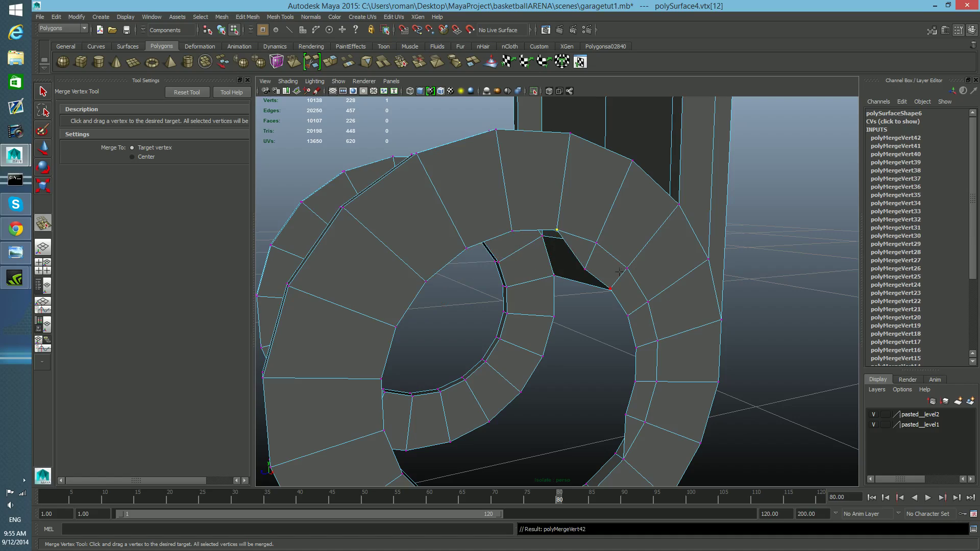
{"action": "left_click_drag", "start_coordinate": [585, 269], "coordinate": [596, 244]}
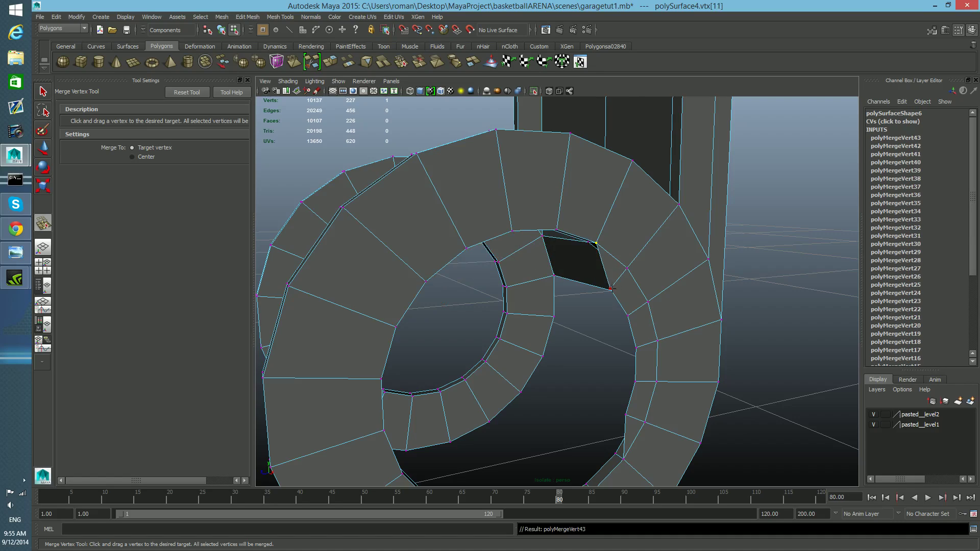
{"action": "left_click_drag", "start_coordinate": [624, 275], "coordinate": [627, 268]}
{"action": "left_click_drag", "start_coordinate": [644, 303], "coordinate": [648, 303]}
{"action": "middle_click_drag", "start_coordinate": [638, 367], "coordinate": [633, 329], "text": "alt"}
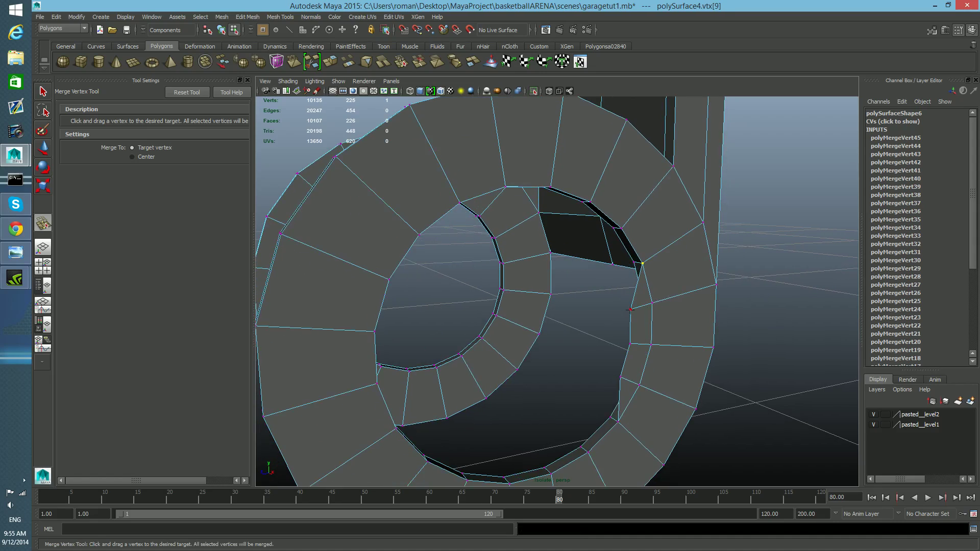
{"action": "left_click_drag", "start_coordinate": [648, 303], "coordinate": [652, 303]}
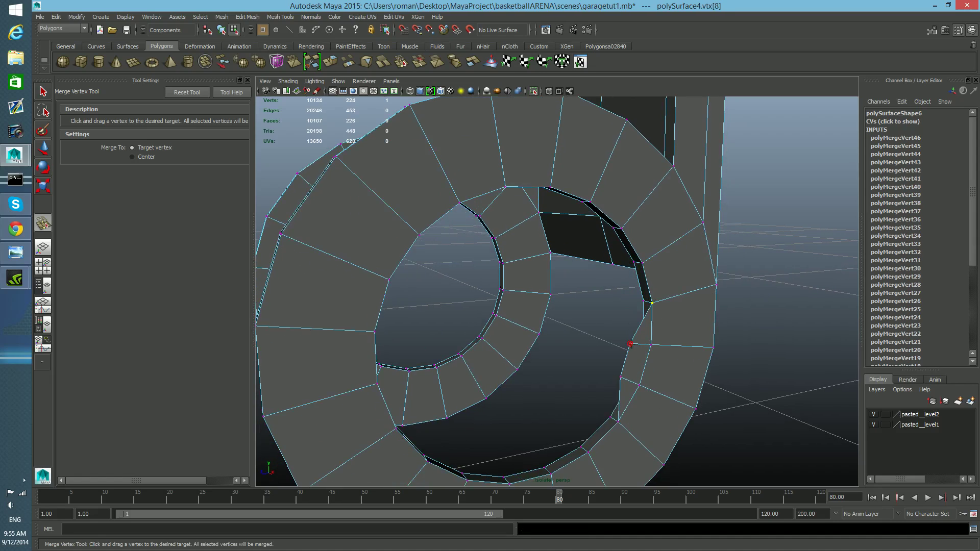
{"action": "left_click_drag", "start_coordinate": [649, 346], "coordinate": [650, 346]}
{"action": "middle_click_drag", "start_coordinate": [631, 377], "coordinate": [617, 361], "text": "alt"}
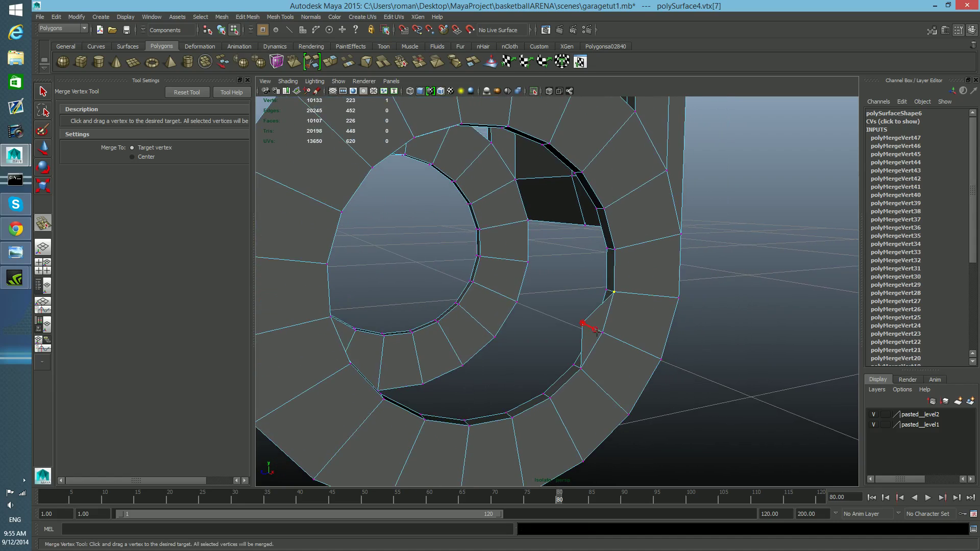
Step: Merge the remaining extruded ring vertices onto the flange around the lower part of the hole
{"action": "left_click_drag", "start_coordinate": [603, 332], "coordinate": [603, 333]}
{"action": "left_click_drag", "start_coordinate": [604, 333], "coordinate": [711, 357], "text": "alt"}
{"action": "middle_click_drag", "start_coordinate": [702, 293], "coordinate": [709, 355], "text": "alt"}
{"action": "right_click_drag", "start_coordinate": [709, 355], "coordinate": [654, 354], "text": "alt"}
{"action": "middle_click_drag", "start_coordinate": [654, 355], "coordinate": [656, 369], "text": "alt"}
{"action": "left_click_drag", "start_coordinate": [655, 369], "coordinate": [649, 369], "text": "alt"}
{"action": "middle_click_drag", "start_coordinate": [632, 380], "coordinate": [653, 362], "text": "alt"}
{"action": "right_click_drag", "start_coordinate": [620, 368], "coordinate": [659, 368], "text": "alt"}
{"action": "middle_click_drag", "start_coordinate": [633, 386], "coordinate": [616, 380], "text": "alt"}
{"action": "right_click_drag", "start_coordinate": [613, 382], "coordinate": [647, 384], "text": "alt"}
{"action": "middle_click_drag", "start_coordinate": [664, 358], "coordinate": [628, 399], "text": "alt"}
{"action": "mouse_move", "coordinate": [629, 398]}
{"action": "right_mouse_down", "text": "alt"}
{"action": "mouse_move", "coordinate": [608, 387]}
{"action": "mouse_move", "coordinate": [642, 393]}
{"action": "right_mouse_up", "text": "alt"}
{"action": "middle_click_drag", "start_coordinate": [642, 392], "coordinate": [675, 355], "text": "alt"}
{"action": "right_click_drag", "start_coordinate": [674, 356], "coordinate": [643, 383], "text": "alt"}
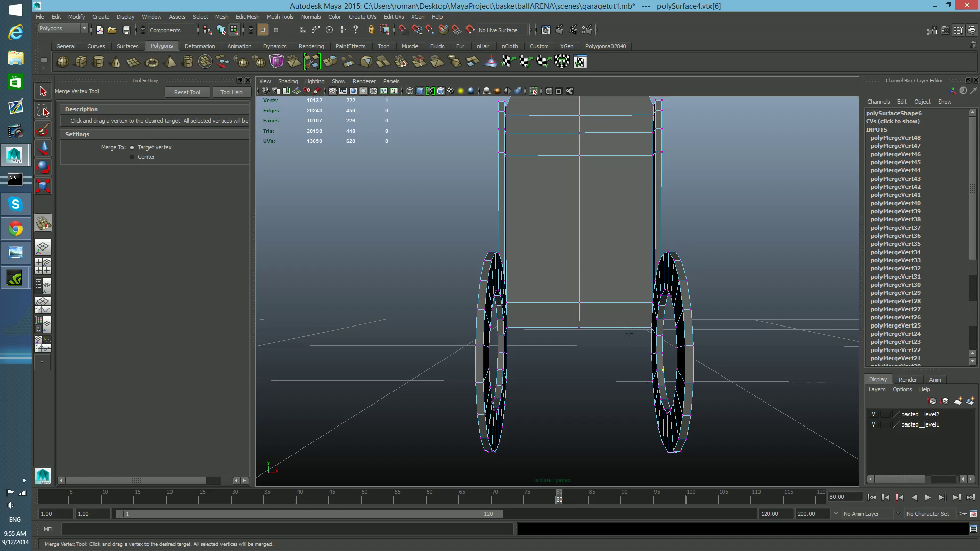
Step: Inspect the merged spools and brackets from several angles in object mode
{"action": "key", "text": "F8"}
{"action": "left_click_drag", "start_coordinate": [647, 327], "coordinate": [602, 320], "text": "alt"}
{"action": "right_click_drag", "start_coordinate": [560, 335], "coordinate": [576, 353], "text": "alt"}
{"action": "right_click_drag", "start_coordinate": [630, 324], "coordinate": [606, 320], "text": "alt"}
{"action": "middle_click_drag", "start_coordinate": [619, 427], "coordinate": [594, 347], "text": "alt"}
{"action": "left_click", "coordinate": [535, 91]}
{"action": "left_click_drag", "start_coordinate": [516, 265], "coordinate": [696, 271], "text": "alt"}
{"action": "right_click_drag", "start_coordinate": [696, 271], "coordinate": [627, 275], "text": "alt"}
{"action": "left_click_drag", "start_coordinate": [627, 274], "coordinate": [615, 293], "text": "alt"}
{"action": "key", "text": "q"}
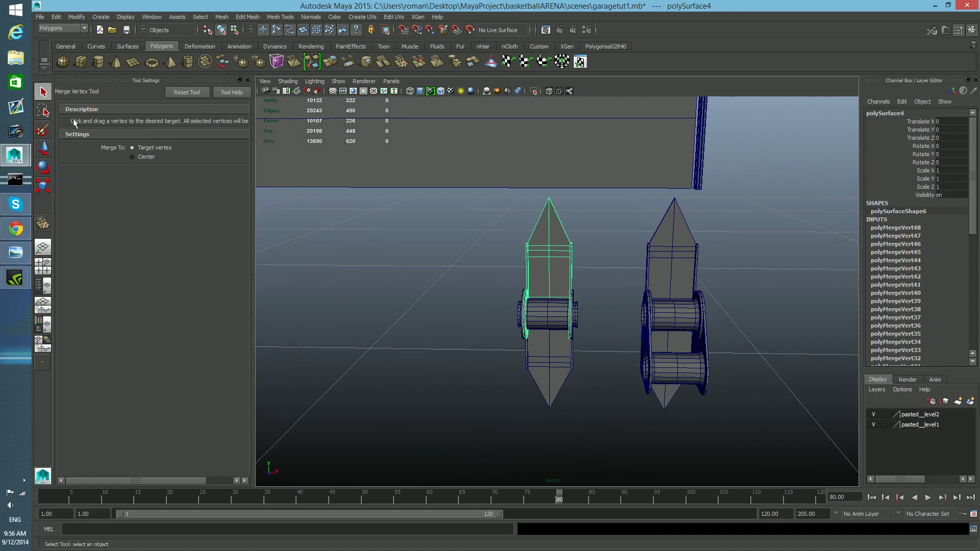
{"action": "right_click_drag", "start_coordinate": [595, 292], "coordinate": [664, 374], "text": "alt"}
{"action": "left_click_drag", "start_coordinate": [663, 374], "coordinate": [685, 400], "text": "alt"}
{"action": "right_click_drag", "start_coordinate": [685, 400], "coordinate": [669, 400], "text": "alt"}
{"action": "middle_click_drag", "start_coordinate": [670, 400], "coordinate": [643, 376], "text": "alt"}
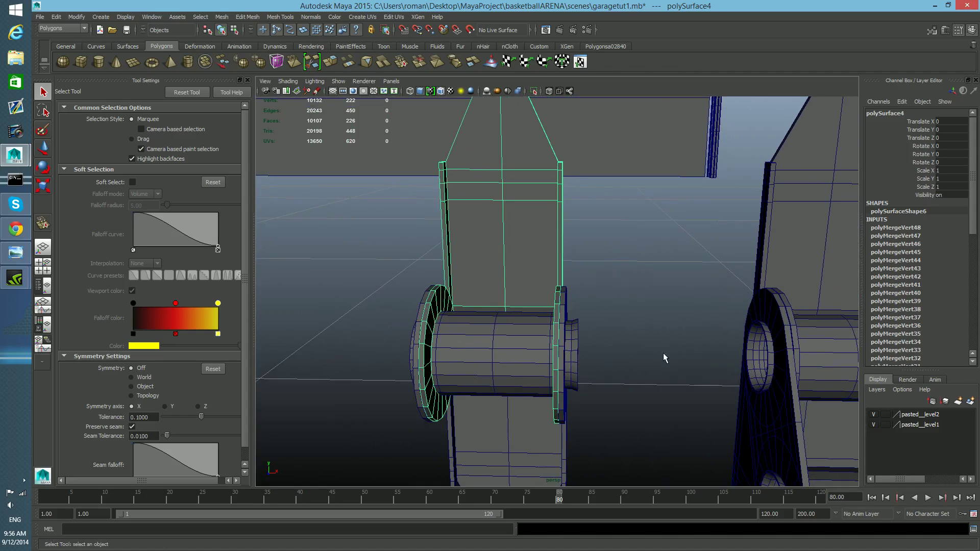
{"action": "scroll", "coordinate": [664, 353], "scroll_direction": "down", "scroll_amount": 4}
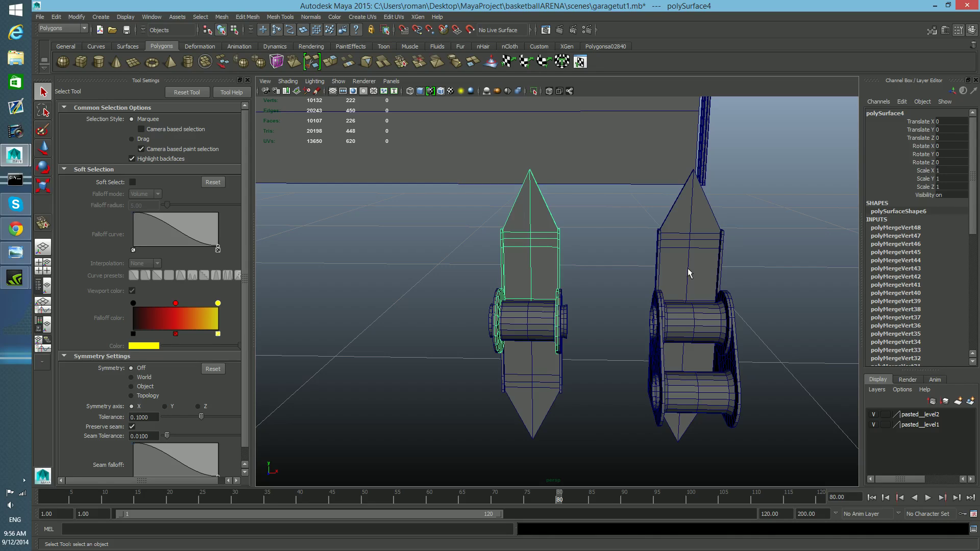
Step: Isolate the selected bracket and add offset edge loops along the centre edges of its pointed top
{"action": "left_click", "coordinate": [533, 93]}
{"action": "left_click_drag", "start_coordinate": [556, 299], "coordinate": [533, 301], "text": "alt"}
{"action": "right_click_drag", "start_coordinate": [532, 300], "coordinate": [581, 323], "text": "alt"}
{"action": "mouse_move", "coordinate": [581, 322]}
{"action": "left_mouse_down", "text": "alt"}
{"action": "mouse_move", "coordinate": [560, 317]}
{"action": "mouse_move", "coordinate": [569, 322]}
{"action": "left_mouse_up", "text": "alt"}
{"action": "mouse_move", "coordinate": [569, 322]}
{"action": "middle_mouse_down", "text": "alt"}
{"action": "mouse_move", "coordinate": [566, 345]}
{"action": "mouse_move", "coordinate": [555, 325]}
{"action": "middle_mouse_up", "text": "alt"}
{"action": "right_click_drag", "start_coordinate": [555, 316], "coordinate": [549, 316], "text": "alt"}
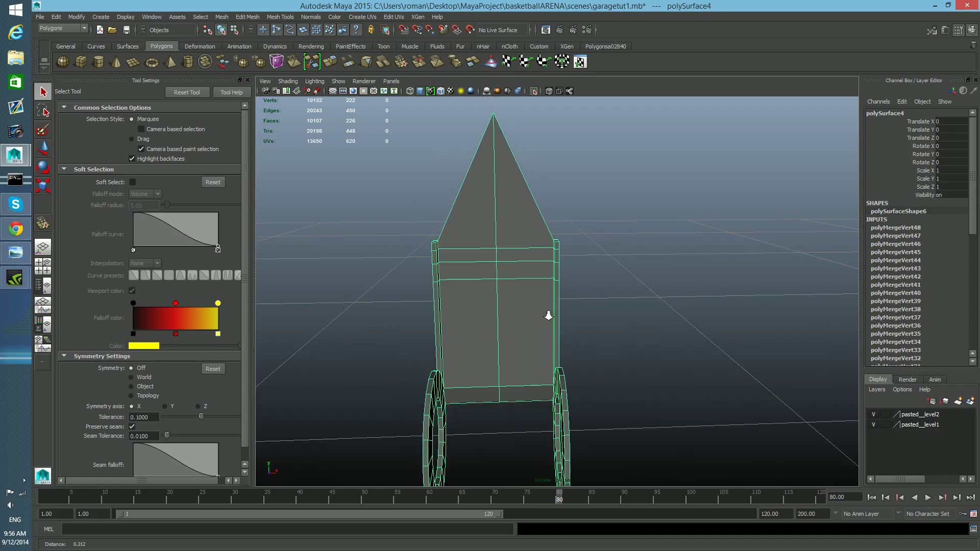
{"action": "left_click", "coordinate": [285, 17]}
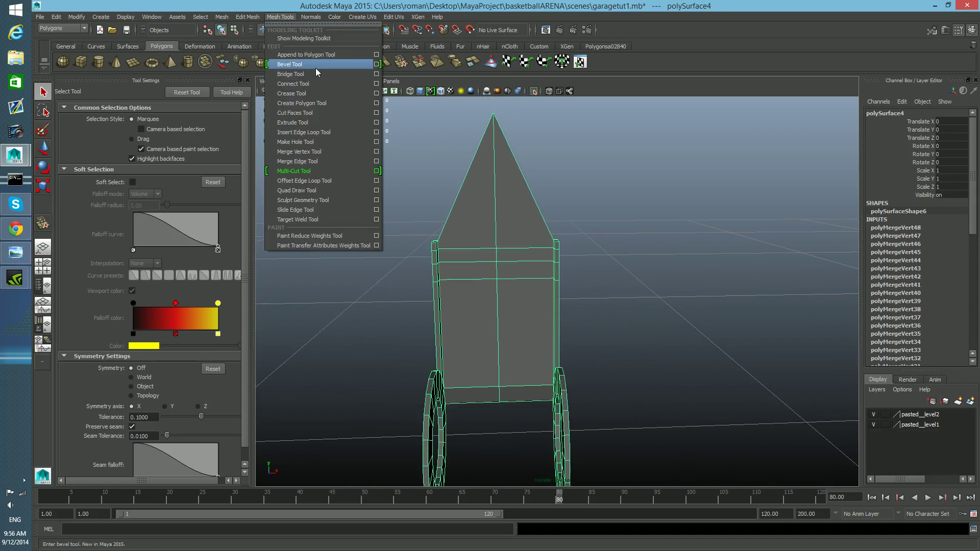
{"action": "left_click", "coordinate": [327, 182]}
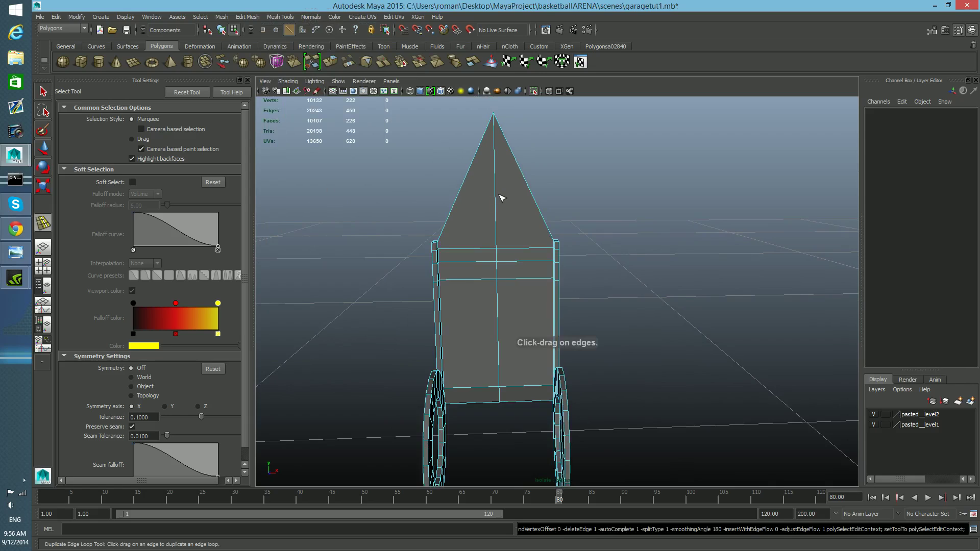
{"action": "left_click_drag", "start_coordinate": [498, 197], "coordinate": [457, 116]}
{"action": "left_click_drag", "start_coordinate": [497, 235], "coordinate": [490, 195]}
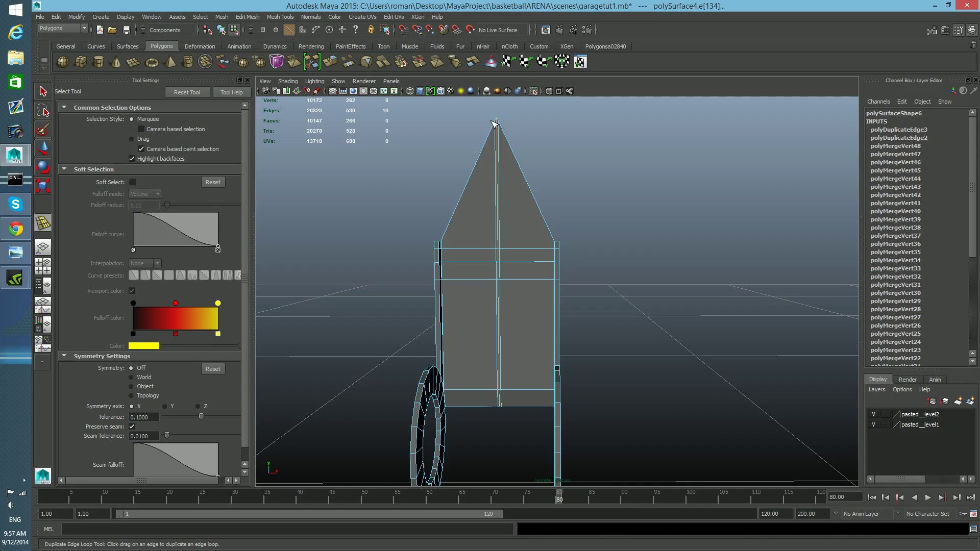
Step: Switch to the Insert Edge Loop Tool and insert an edge loop across the bracket's upright near its top
{"action": "left_click_drag", "start_coordinate": [555, 208], "coordinate": [444, 219], "text": "alt"}
{"action": "left_click_drag", "start_coordinate": [550, 332], "coordinate": [512, 323], "text": "alt"}
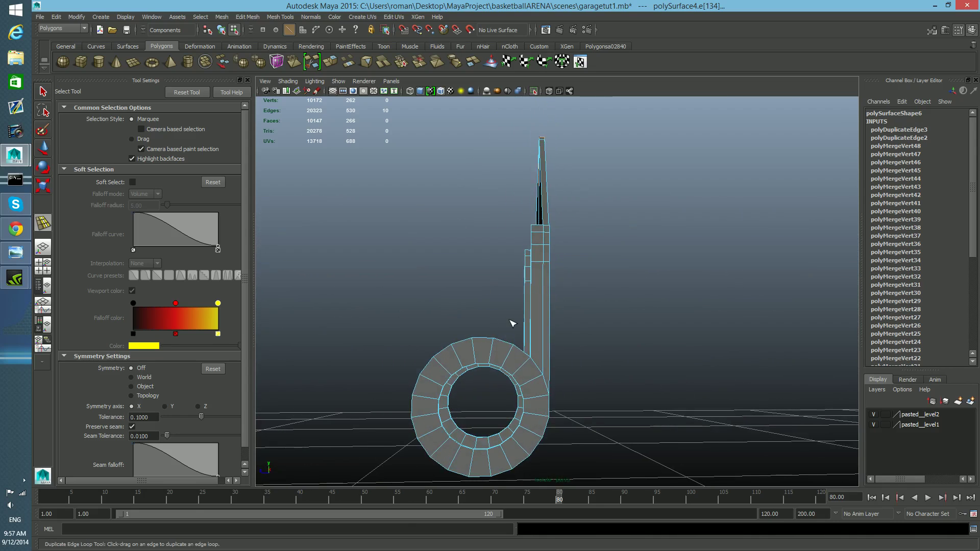
{"action": "left_click_drag", "start_coordinate": [532, 358], "coordinate": [575, 372], "text": "alt"}
{"action": "middle_click_drag", "start_coordinate": [532, 320], "coordinate": [627, 393], "text": "alt"}
{"action": "left_click_drag", "start_coordinate": [561, 344], "coordinate": [505, 328], "text": "alt"}
{"action": "key", "text": "F8"}
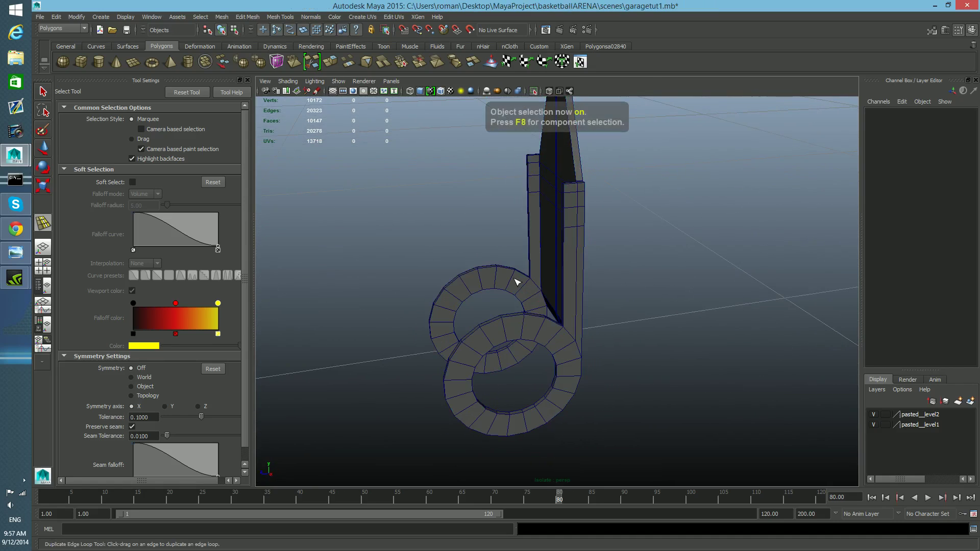
{"action": "key", "text": "q"}
{"action": "left_click", "coordinate": [577, 259]}
{"action": "mouse_move", "coordinate": [568, 256]}
{"action": "right_mouse_down", "text": "shift"}
{"action": "mouse_move", "coordinate": [540, 264]}
{"action": "mouse_move", "coordinate": [551, 265]}
{"action": "right_mouse_up", "text": "shift"}
{"action": "left_click_drag", "start_coordinate": [554, 268], "coordinate": [559, 274], "text": "alt"}
{"action": "middle_click_drag", "start_coordinate": [556, 133], "coordinate": [572, 287], "text": "alt"}
{"action": "scroll", "coordinate": [564, 263], "scroll_direction": "up", "scroll_amount": 3}
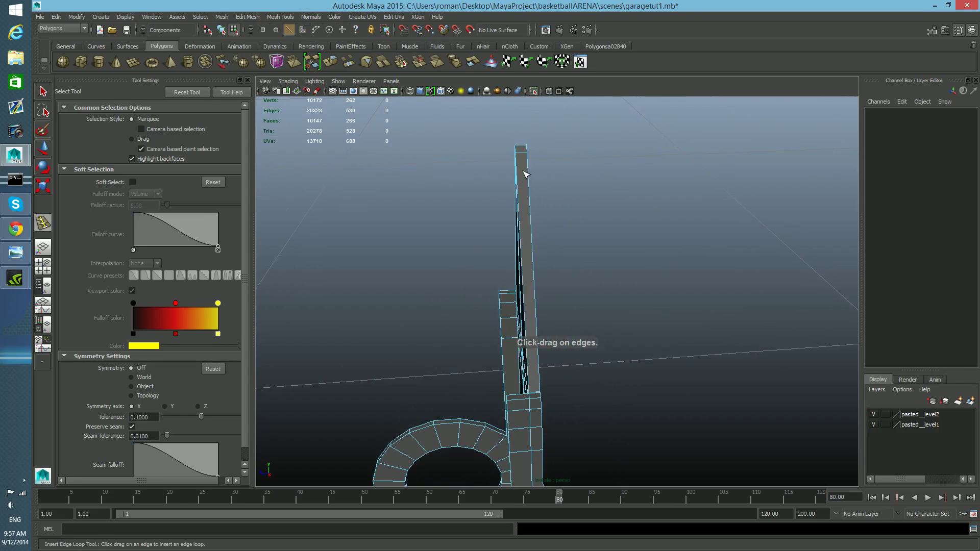
{"action": "left_click", "coordinate": [523, 155]}
{"action": "key", "text": "ctrl+z"}
{"action": "scroll", "coordinate": [528, 182], "scroll_direction": "up", "scroll_amount": 3}
{"action": "middle_click_drag", "start_coordinate": [529, 183], "coordinate": [551, 258], "text": "alt"}
Step: Insert a second edge loop across the upright just below the first one
{"action": "scroll", "coordinate": [555, 237], "scroll_direction": "up", "scroll_amount": 4}
{"action": "scroll", "coordinate": [556, 238], "scroll_direction": "up", "scroll_amount": 3}
{"action": "scroll", "coordinate": [552, 259], "scroll_direction": "down", "scroll_amount": 3}
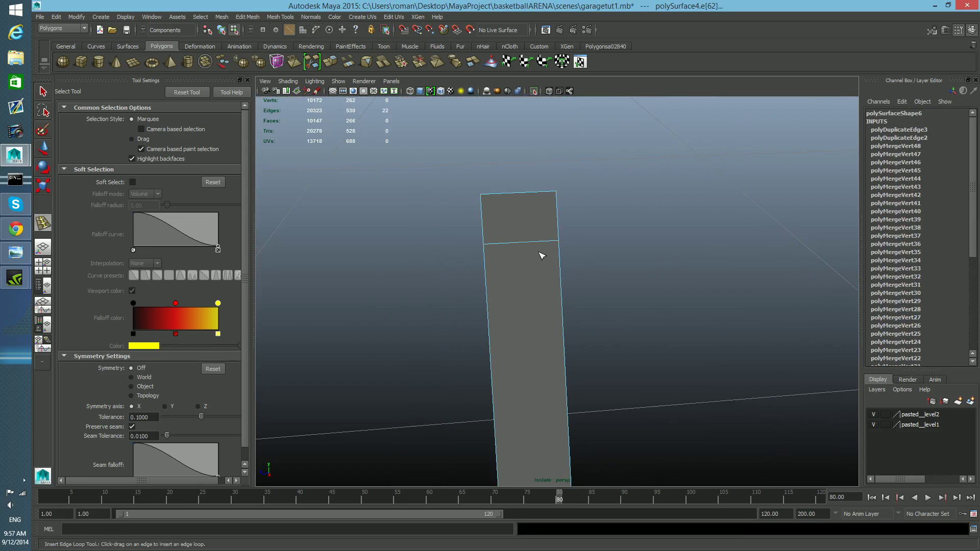
{"action": "left_click", "coordinate": [489, 247]}
{"action": "left_click", "coordinate": [560, 245]}
{"action": "middle_click_drag", "start_coordinate": [598, 274], "coordinate": [581, 242], "text": "alt"}
{"action": "scroll", "coordinate": [597, 267], "scroll_direction": "down", "scroll_amount": 3}
{"action": "scroll", "coordinate": [590, 265], "scroll_direction": "down", "scroll_amount": 3}
{"action": "scroll", "coordinate": [600, 250], "scroll_direction": "down", "scroll_amount": 1}
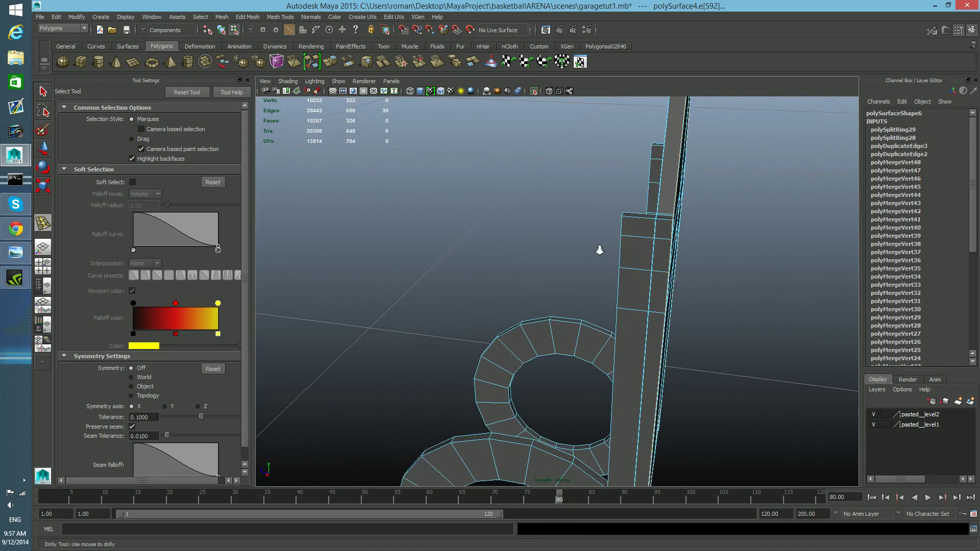
{"action": "scroll", "coordinate": [604, 252], "scroll_direction": "up", "scroll_amount": 6}
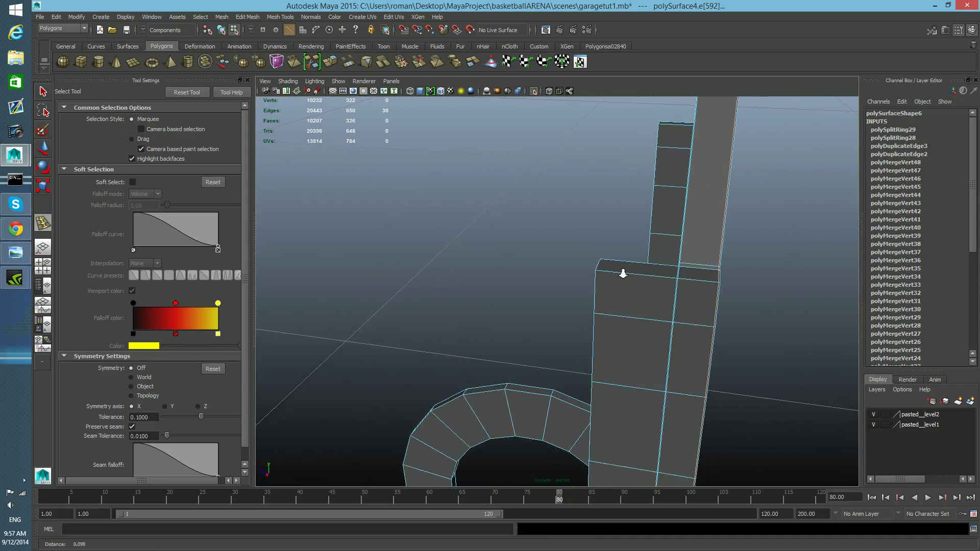
Step: Undo the most recent edge loop insertions and bring the spools into view
{"action": "scroll", "coordinate": [623, 273], "scroll_direction": "up", "scroll_amount": 3}
{"action": "key", "text": "ctrl+z"}
{"action": "left_click_drag", "start_coordinate": [826, 266], "coordinate": [824, 265]}
{"action": "left_click_drag", "start_coordinate": [651, 247], "coordinate": [668, 305]}
{"action": "scroll", "coordinate": [676, 294], "scroll_direction": "up", "scroll_amount": 3}
{"action": "scroll", "coordinate": [669, 307], "scroll_direction": "up", "scroll_amount": 6}
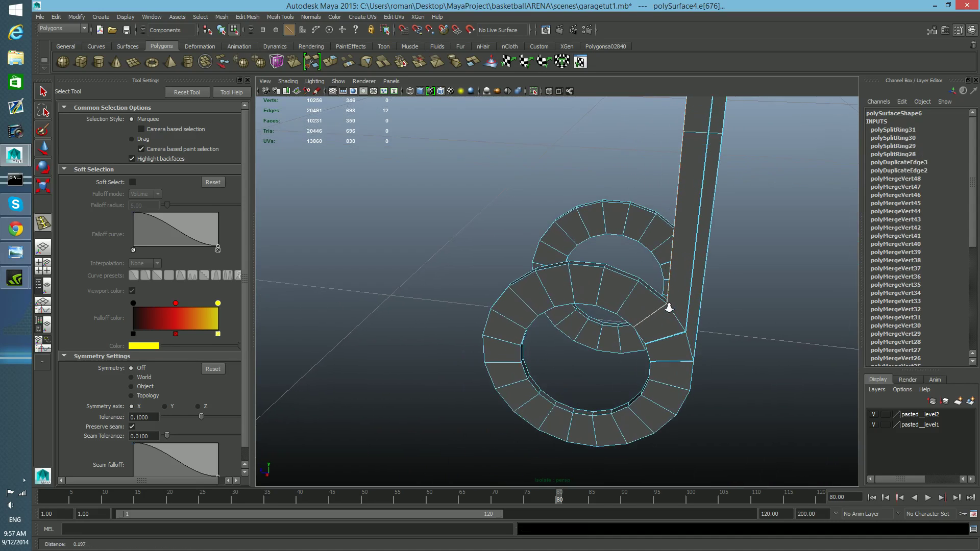
{"action": "key", "text": "ctrl+z"}
{"action": "left_click_drag", "start_coordinate": [719, 282], "coordinate": [719, 281]}
{"action": "key", "text": "ctrl+z"}
Step: Insert edge loops around the outer and inner rims of the front spool's flange
{"action": "left_click_drag", "start_coordinate": [762, 330], "coordinate": [766, 329]}
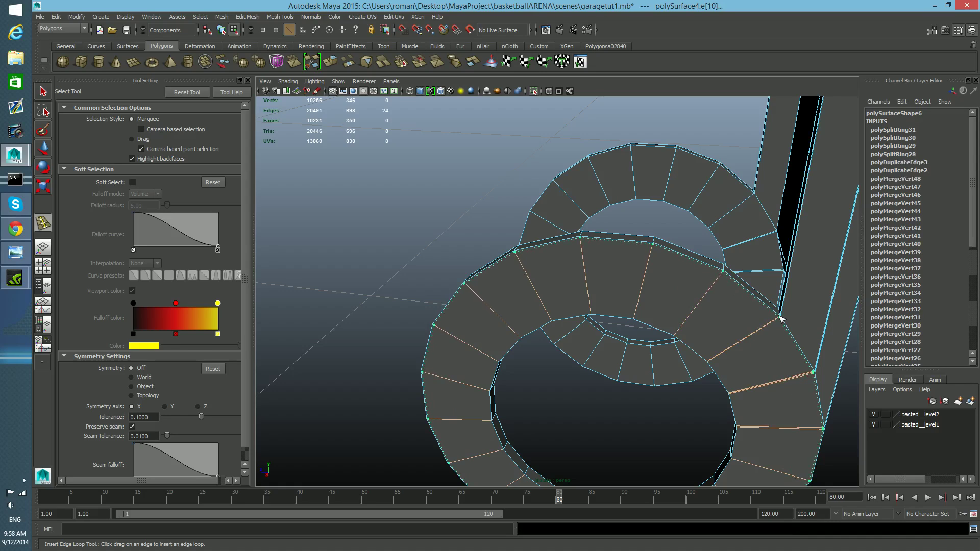
{"action": "left_click_drag", "start_coordinate": [781, 319], "coordinate": [780, 320]}
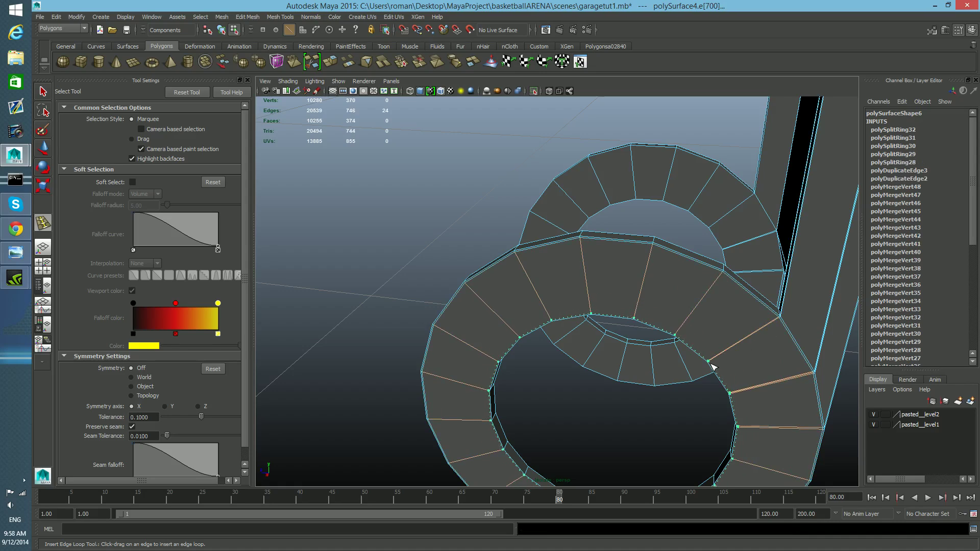
{"action": "left_click_drag", "start_coordinate": [714, 367], "coordinate": [763, 372]}
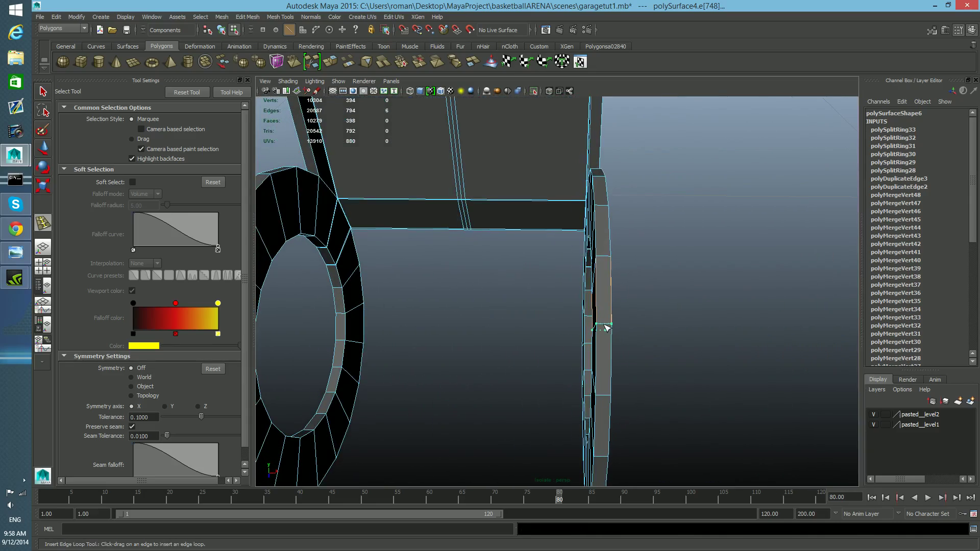
{"action": "key", "text": "ctrl+z"}
Step: Insert two edge loops across the flange's thin side where it meets the bracket upright
{"action": "left_click_drag", "start_coordinate": [608, 330], "coordinate": [492, 306], "text": "alt"}
{"action": "left_click_drag", "start_coordinate": [522, 278], "coordinate": [578, 324], "text": "alt"}
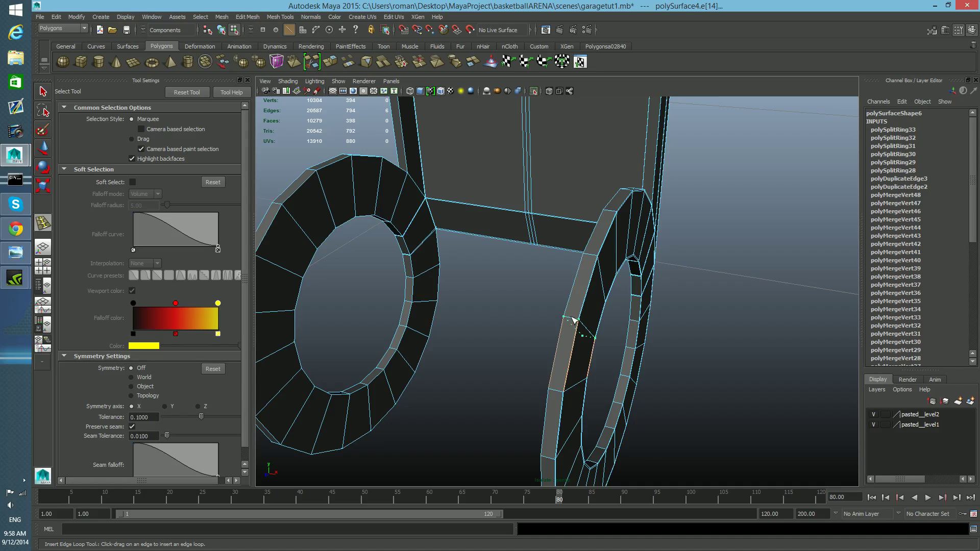
{"action": "right_click_drag", "start_coordinate": [568, 322], "coordinate": [620, 328], "text": "alt"}
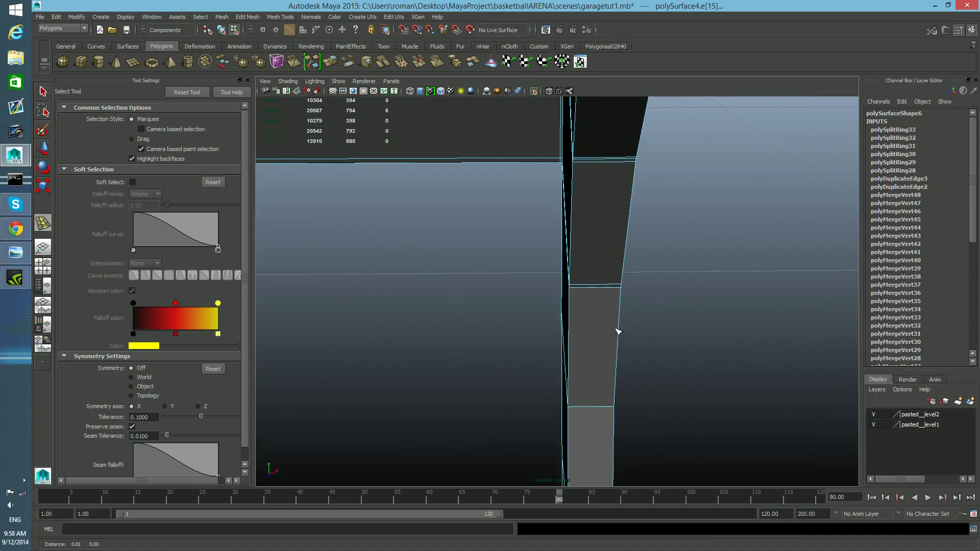
{"action": "left_click", "coordinate": [574, 290]}
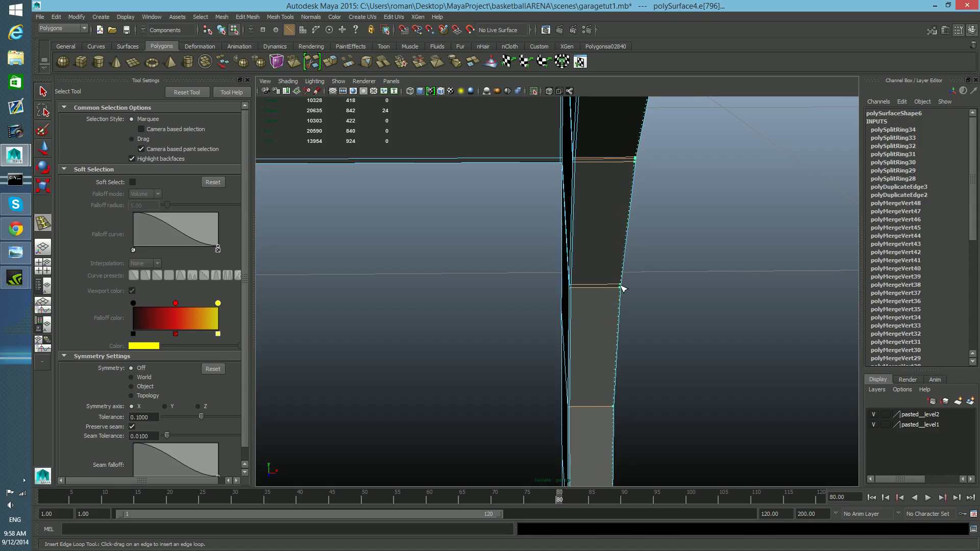
{"action": "left_click", "coordinate": [622, 289]}
Step: Add further edge loops across the upright's side face near the flange
{"action": "right_click_drag", "start_coordinate": [668, 310], "coordinate": [652, 311], "text": "alt"}
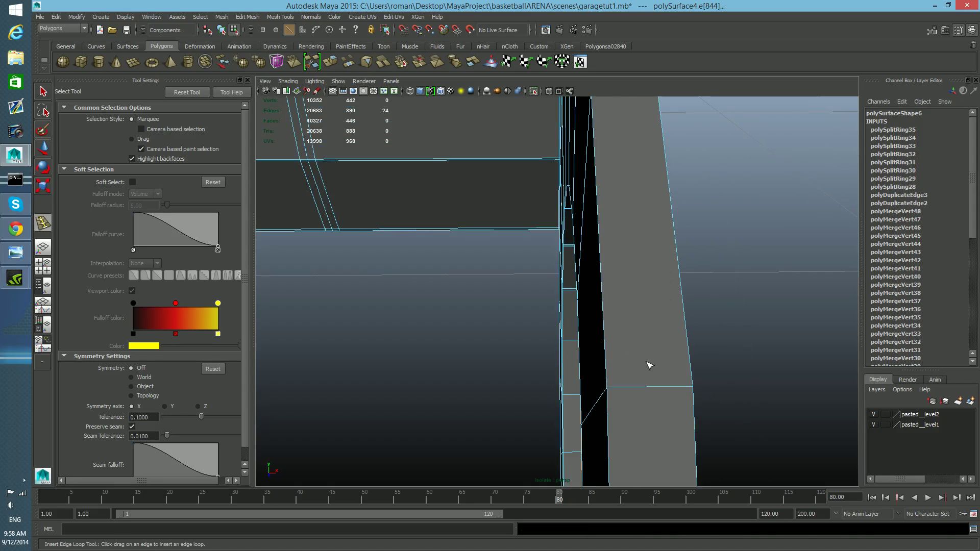
{"action": "left_click", "coordinate": [613, 386]}
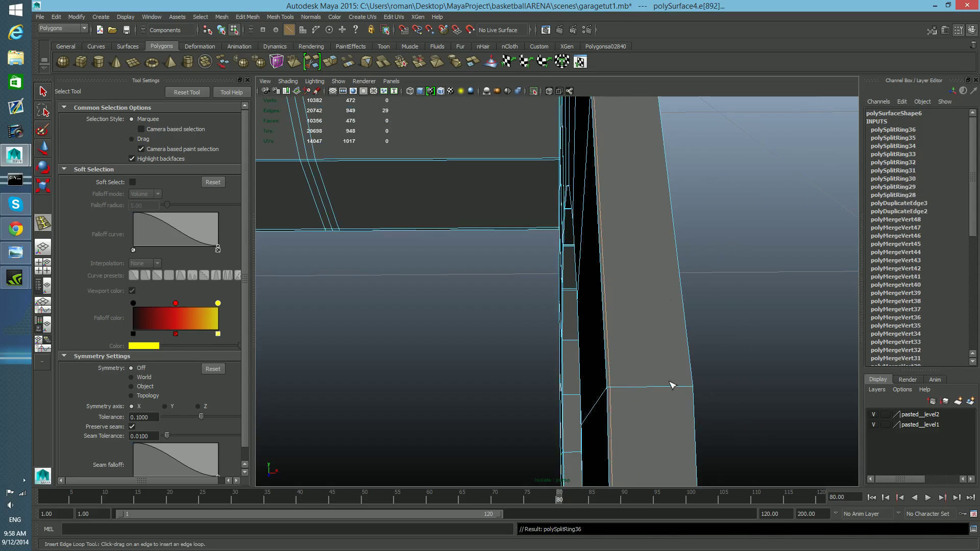
{"action": "left_click", "coordinate": [694, 393]}
{"action": "mouse_move", "coordinate": [692, 393]}
{"action": "right_mouse_down", "text": "alt"}
{"action": "mouse_move", "coordinate": [674, 390]}
{"action": "mouse_move", "coordinate": [678, 400]}
{"action": "right_mouse_up", "text": "alt"}
{"action": "left_click_drag", "start_coordinate": [678, 400], "coordinate": [751, 401], "text": "alt"}
{"action": "middle_click_drag", "start_coordinate": [685, 403], "coordinate": [695, 381], "text": "alt"}
{"action": "middle_click_drag", "start_coordinate": [645, 288], "coordinate": [650, 315], "text": "alt"}
{"action": "right_click_drag", "start_coordinate": [650, 315], "coordinate": [660, 316], "text": "alt"}
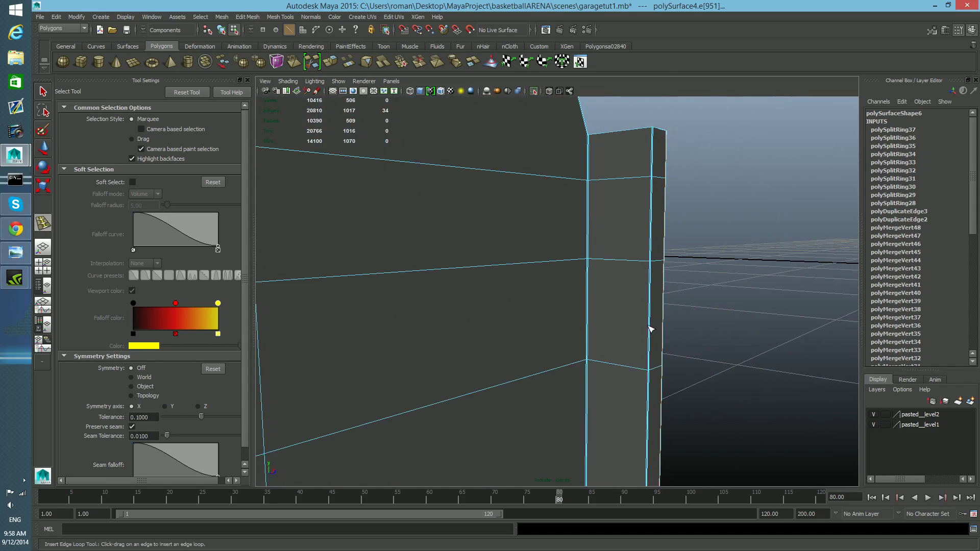
Step: Undo several of the recent edge loops on the upright's side
{"action": "scroll", "coordinate": [634, 298], "scroll_direction": "up", "scroll_amount": 2}
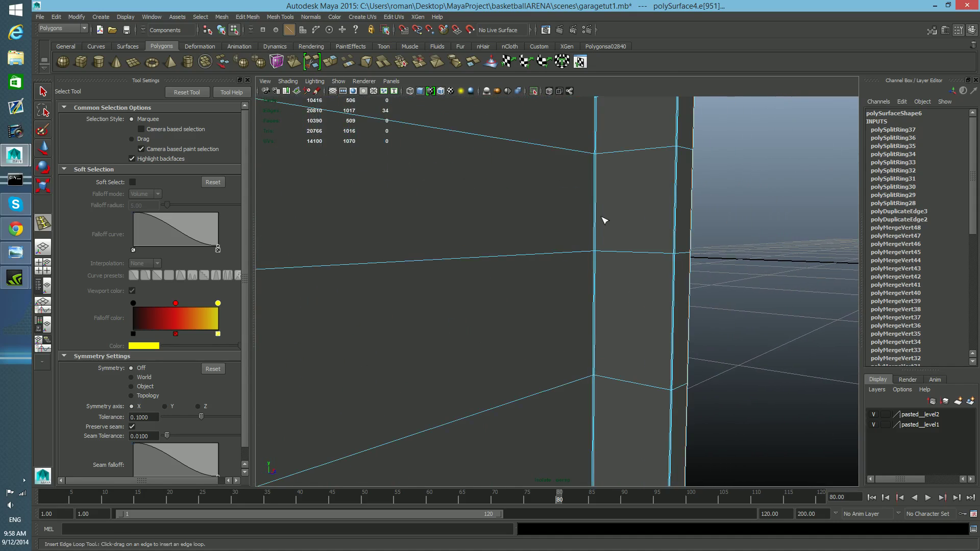
{"action": "scroll", "coordinate": [604, 221], "scroll_direction": "down", "scroll_amount": 5}
{"action": "left_click_drag", "start_coordinate": [602, 230], "coordinate": [577, 407], "text": "alt"}
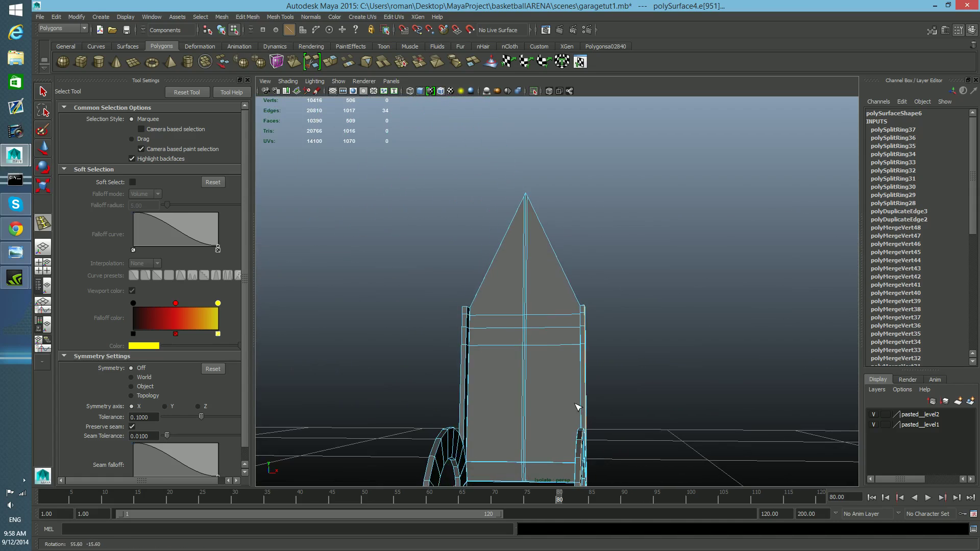
{"action": "middle_click_drag", "start_coordinate": [577, 407], "coordinate": [647, 378], "text": "alt"}
{"action": "scroll", "coordinate": [640, 374], "scroll_direction": "up", "scroll_amount": 5}
{"action": "left_click_drag", "start_coordinate": [647, 378], "coordinate": [637, 400], "text": "alt"}
{"action": "right_click", "coordinate": [636, 399]}
{"action": "key", "text": "ctrl+z"}
{"action": "left_click_drag", "start_coordinate": [653, 400], "coordinate": [655, 401]}
{"action": "key", "text": "ctrl+z"}
{"action": "key", "text": "ctrl+z"}
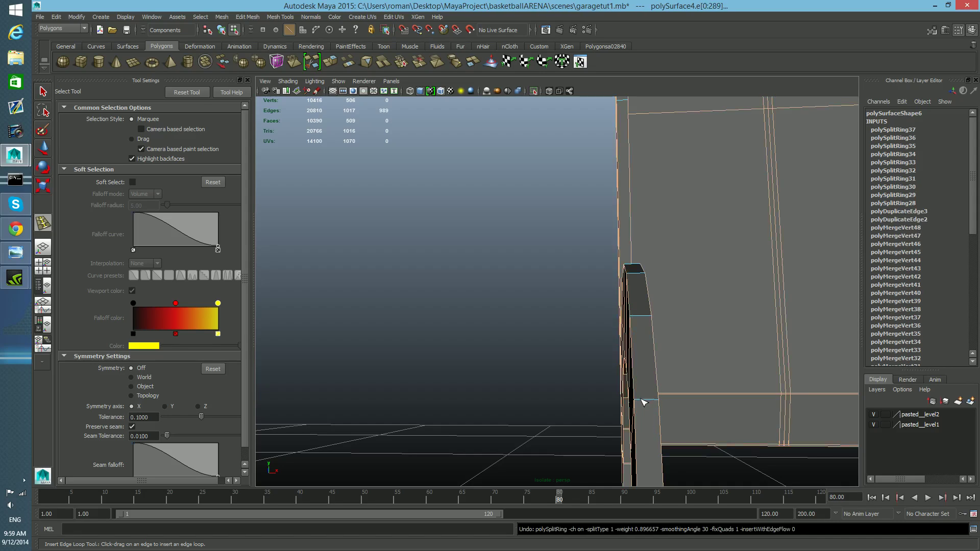
{"action": "key", "text": "ctrl+z"}
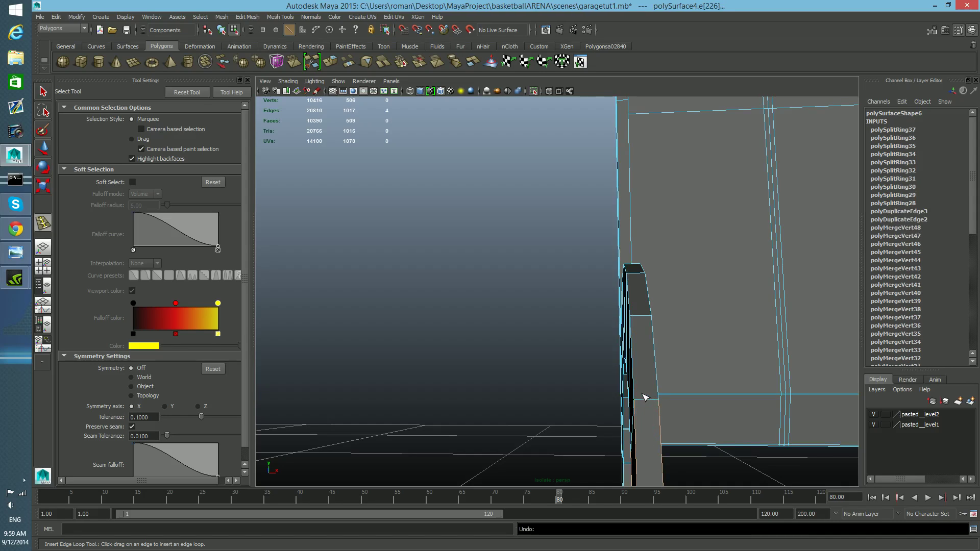
{"action": "mouse_move", "coordinate": [643, 423]}
{"action": "left_mouse_down", "text": "alt"}
{"action": "mouse_move", "coordinate": [642, 437]}
{"action": "mouse_move", "coordinate": [641, 427]}
{"action": "left_mouse_up", "text": "alt"}
{"action": "double_click", "coordinate": [626, 385]}
{"action": "left_click", "coordinate": [624, 385]}
{"action": "key", "text": "ctrl+z"}
{"action": "key", "text": "ctrl+z"}
{"action": "key", "text": "ctrl+z"}
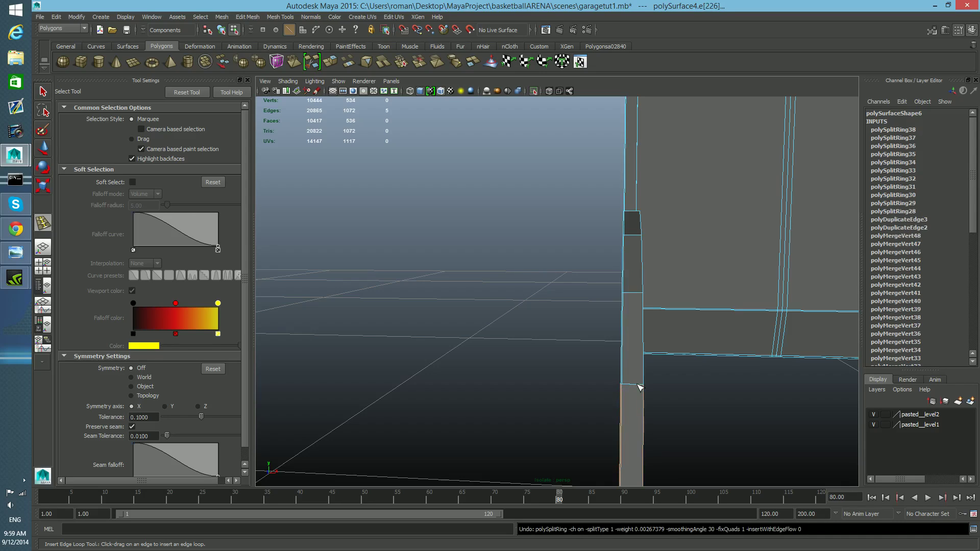
Step: Insert an edge loop across the upright's side face just above the flange
{"action": "left_click", "coordinate": [640, 385]}
{"action": "key", "text": "ctrl+z"}
{"action": "left_click", "coordinate": [637, 383]}
{"action": "left_click_drag", "start_coordinate": [633, 384], "coordinate": [660, 399]}
{"action": "middle_click_drag", "start_coordinate": [661, 398], "coordinate": [660, 396], "text": "alt"}
Step: Insert another edge loop across the upright's side higher up
{"action": "scroll", "coordinate": [658, 393], "scroll_direction": "up", "scroll_amount": 6}
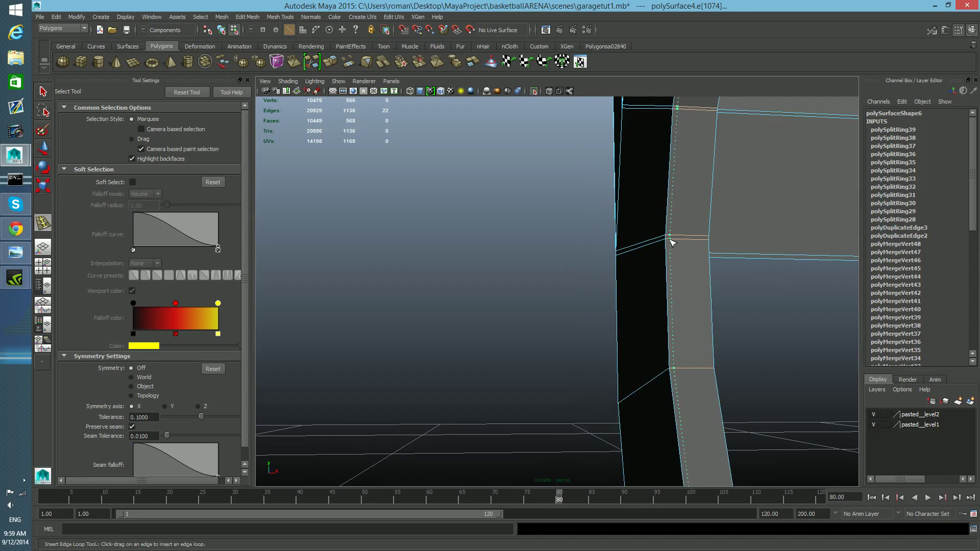
{"action": "left_click_drag", "start_coordinate": [669, 240], "coordinate": [708, 241]}
{"action": "scroll", "coordinate": [696, 293], "scroll_direction": "down", "scroll_amount": 4}
{"action": "left_click_drag", "start_coordinate": [696, 293], "coordinate": [659, 266], "text": "alt"}
{"action": "scroll", "coordinate": [576, 289], "scroll_direction": "up", "scroll_amount": 5}
{"action": "scroll", "coordinate": [577, 290], "scroll_direction": "down", "scroll_amount": 3}
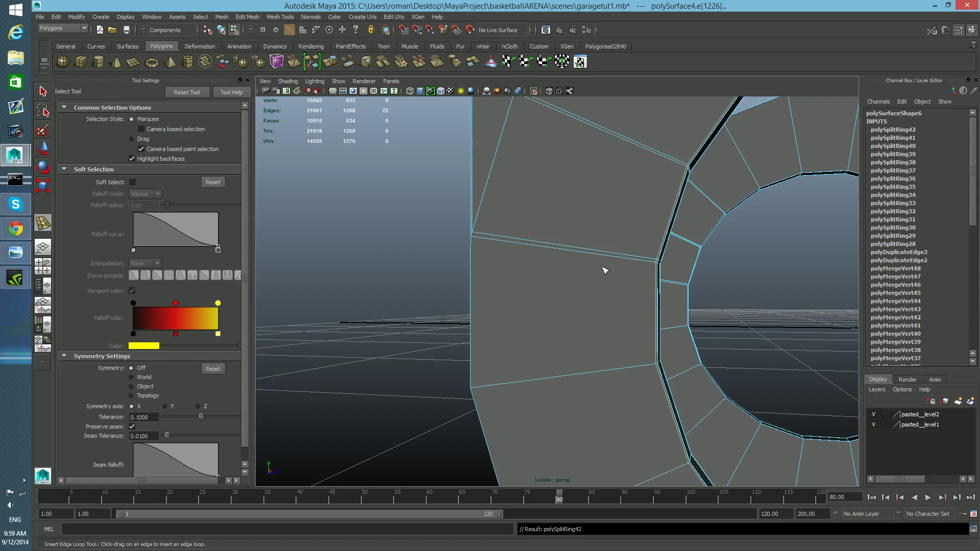
Step: Insert edge loops around the spool flange's inner ring and its neighbouring faces
{"action": "left_click_drag", "start_coordinate": [482, 240], "coordinate": [473, 238]}
{"action": "middle_click_drag", "start_coordinate": [761, 412], "coordinate": [602, 313], "text": "alt"}
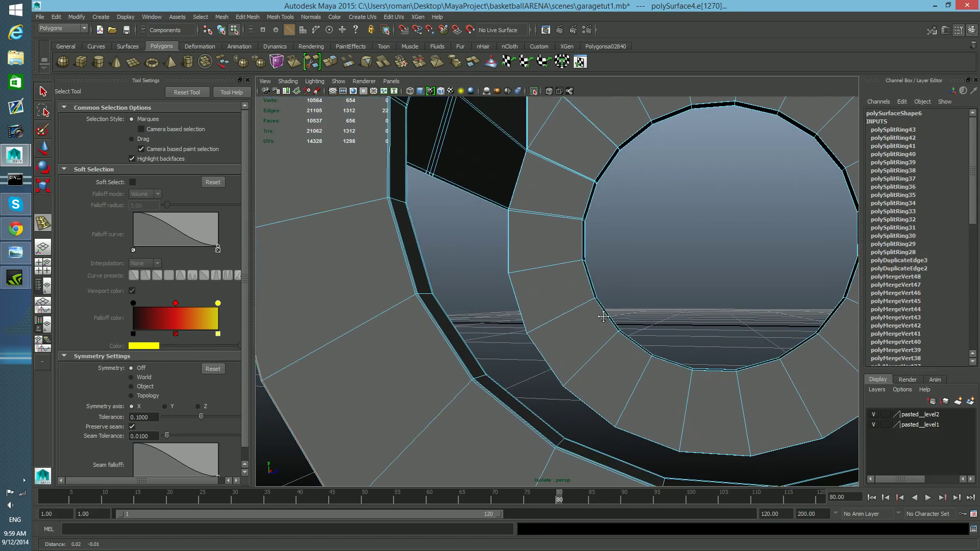
{"action": "scroll", "coordinate": [608, 320], "scroll_direction": "up", "scroll_amount": 6}
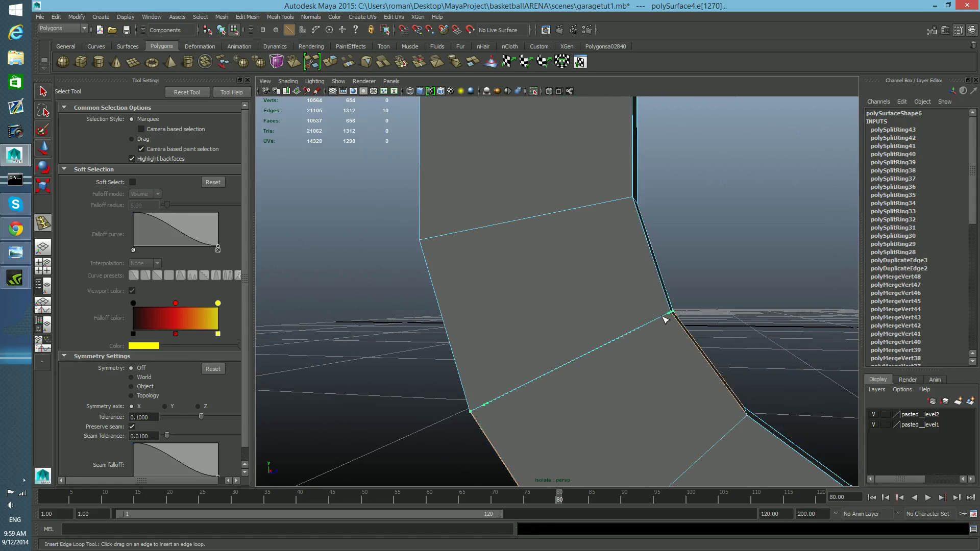
{"action": "left_click_drag", "start_coordinate": [669, 320], "coordinate": [671, 318]}
{"action": "left_click_drag", "start_coordinate": [486, 406], "coordinate": [476, 416]}
{"action": "left_click_drag", "start_coordinate": [572, 422], "coordinate": [435, 406], "text": "alt"}
{"action": "left_click_drag", "start_coordinate": [446, 345], "coordinate": [428, 393]}
{"action": "left_click_drag", "start_coordinate": [413, 451], "coordinate": [411, 473]}
{"action": "middle_click_drag", "start_coordinate": [584, 397], "coordinate": [586, 405], "text": "alt"}
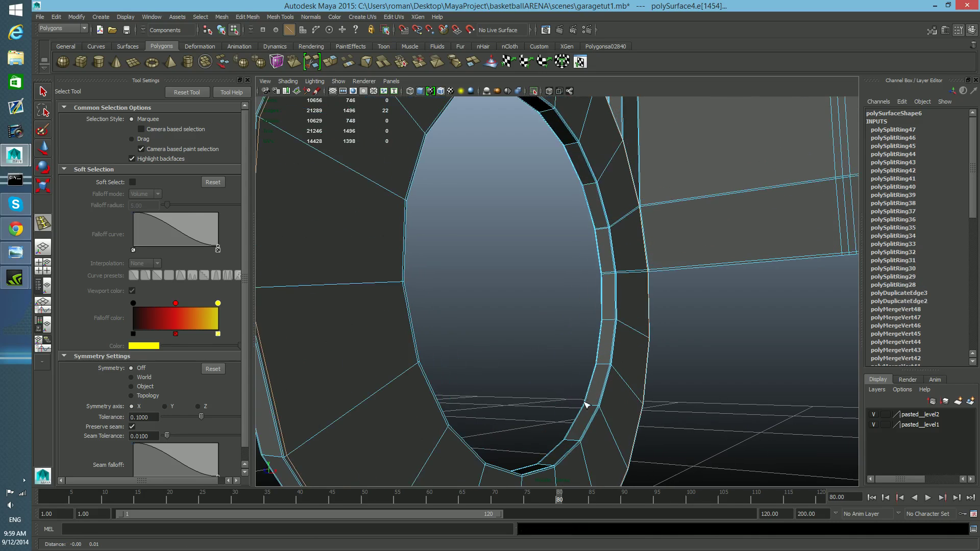
Step: Switch to object mode, select the bracket assembly and frame it
{"action": "middle_click_drag", "start_coordinate": [680, 361], "coordinate": [676, 387], "text": "alt"}
{"action": "right_click_drag", "start_coordinate": [676, 387], "coordinate": [691, 387], "text": "alt"}
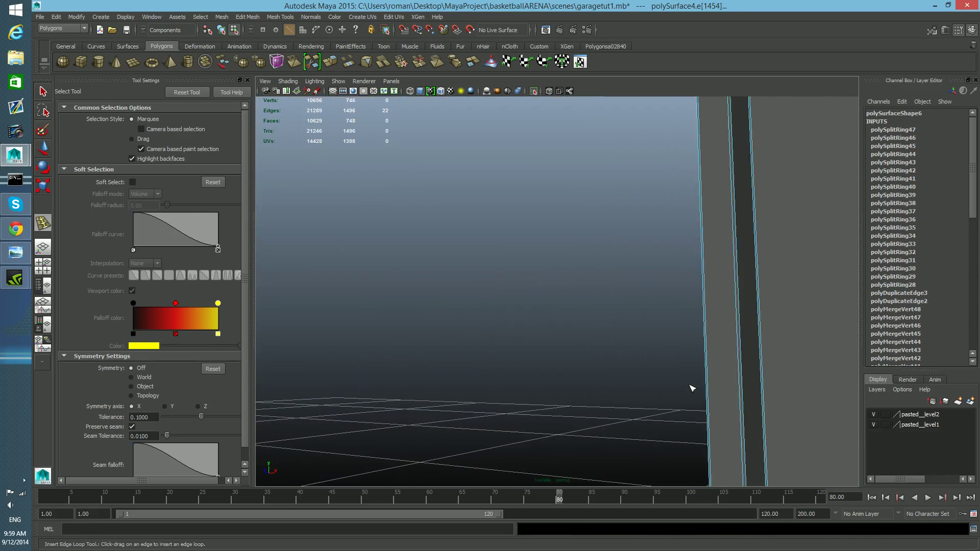
{"action": "middle_click_drag", "start_coordinate": [692, 388], "coordinate": [680, 409], "text": "alt"}
{"action": "scroll", "coordinate": [627, 365], "scroll_direction": "down", "scroll_amount": 10}
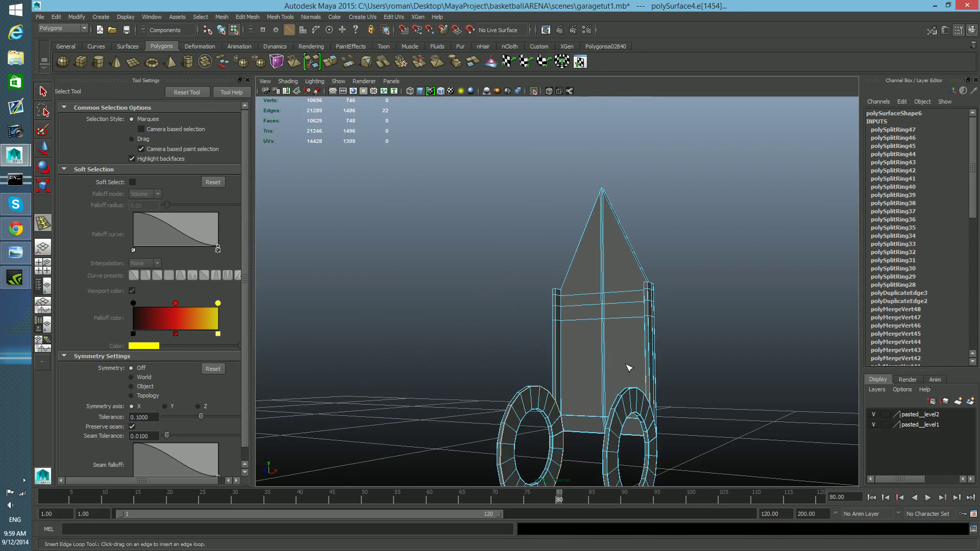
{"action": "key", "text": "F8"}
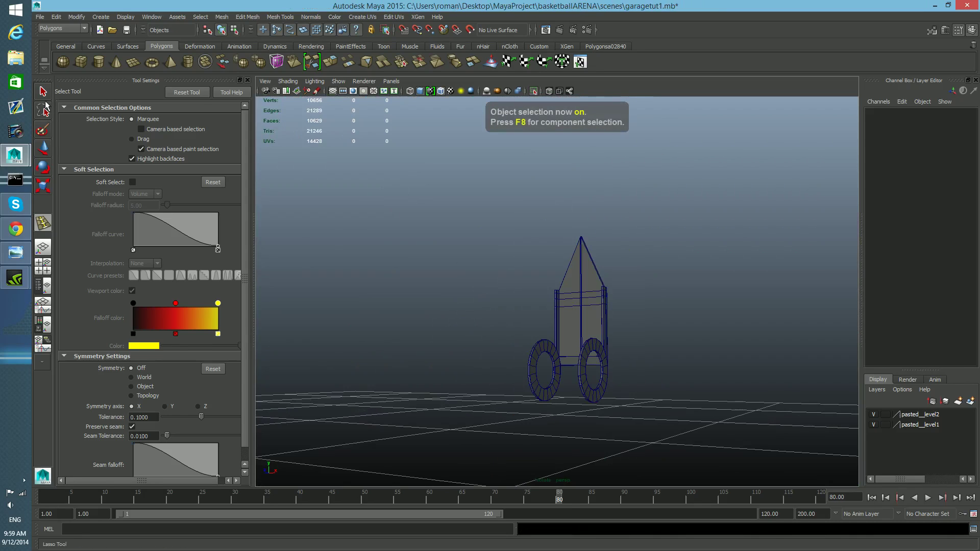
{"action": "left_click", "coordinate": [581, 338]}
{"action": "left_click_drag", "start_coordinate": [581, 338], "coordinate": [733, 382], "text": "alt"}
{"action": "right_click_drag", "start_coordinate": [703, 369], "coordinate": [715, 346], "text": "alt"}
{"action": "middle_click_drag", "start_coordinate": [715, 346], "coordinate": [708, 354], "text": "alt"}
{"action": "mouse_move", "coordinate": [654, 351]}
{"action": "right_mouse_down", "text": "alt"}
{"action": "mouse_move", "coordinate": [671, 356]}
{"action": "mouse_move", "coordinate": [646, 343]}
{"action": "right_mouse_up", "text": "alt"}
{"action": "left_click_drag", "start_coordinate": [646, 343], "coordinate": [443, 130], "text": "alt"}
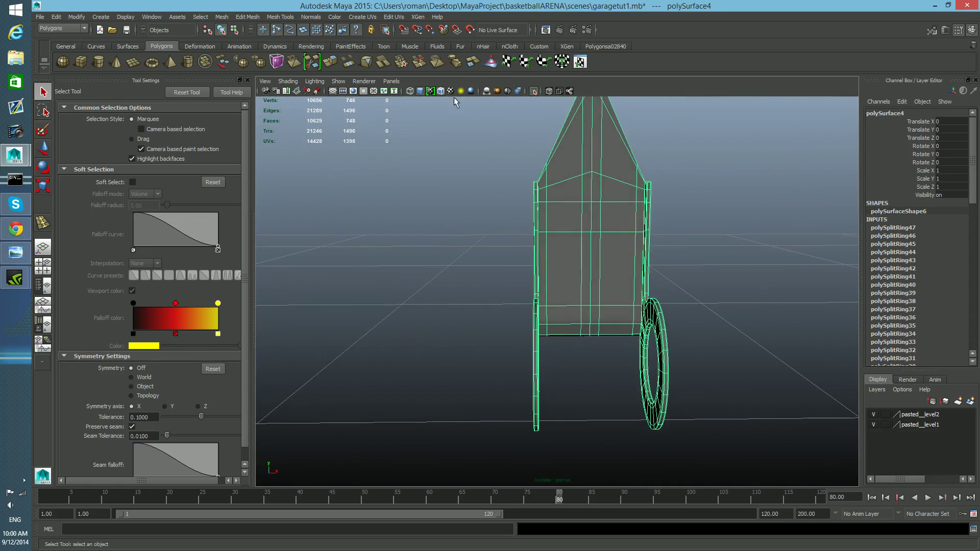
{"action": "key", "text": "f"}
{"action": "middle_click_drag", "start_coordinate": [704, 443], "coordinate": [683, 425], "text": "alt"}
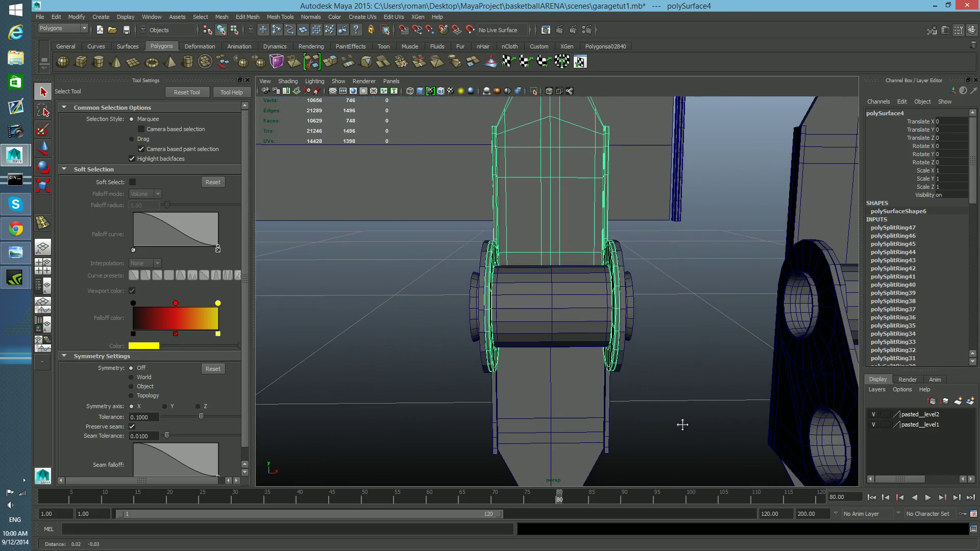
Step: Select the lower spool-and-bracket piece and isolate it
{"action": "left_click", "coordinate": [516, 284]}
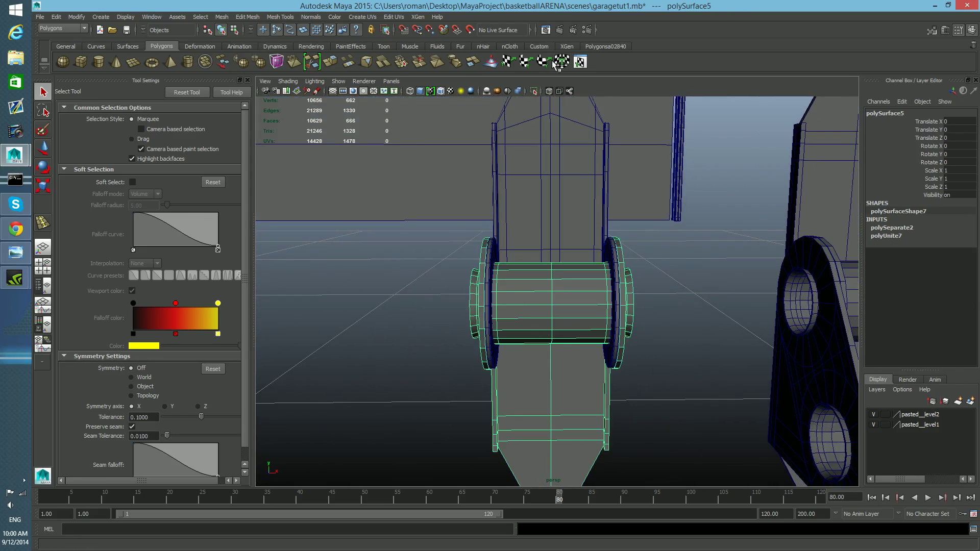
{"action": "left_click", "coordinate": [533, 93]}
{"action": "middle_click_drag", "start_coordinate": [637, 388], "coordinate": [633, 355], "text": "alt"}
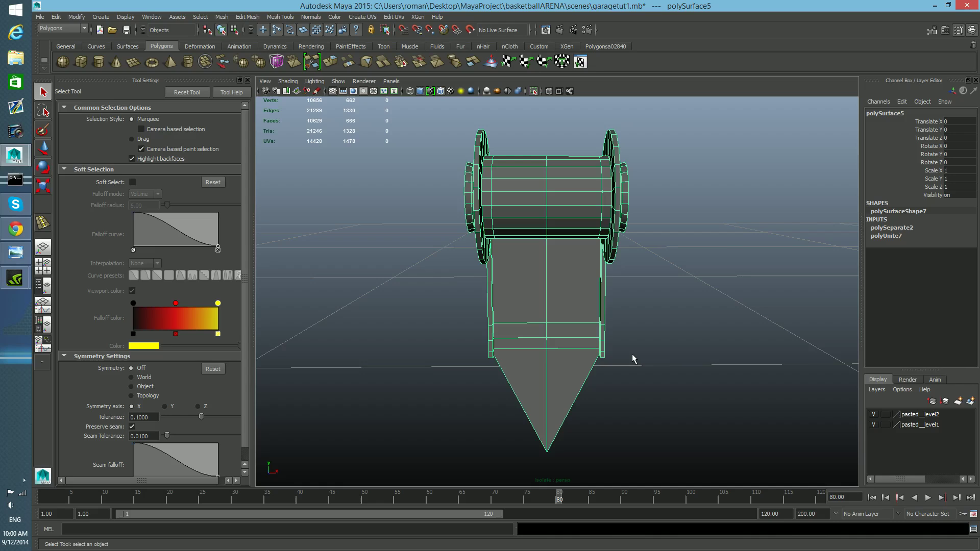
Step: Add offset edge loops along the bracket's centre edge with the Offset Edge Loop Tool and preview the smoothed mesh
{"action": "left_click", "coordinate": [280, 17]}
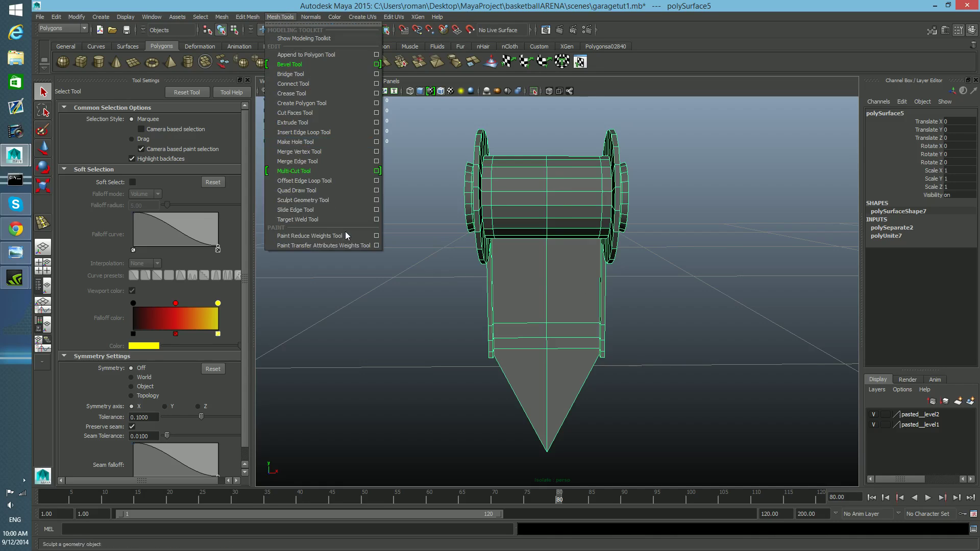
{"action": "left_click", "coordinate": [317, 181]}
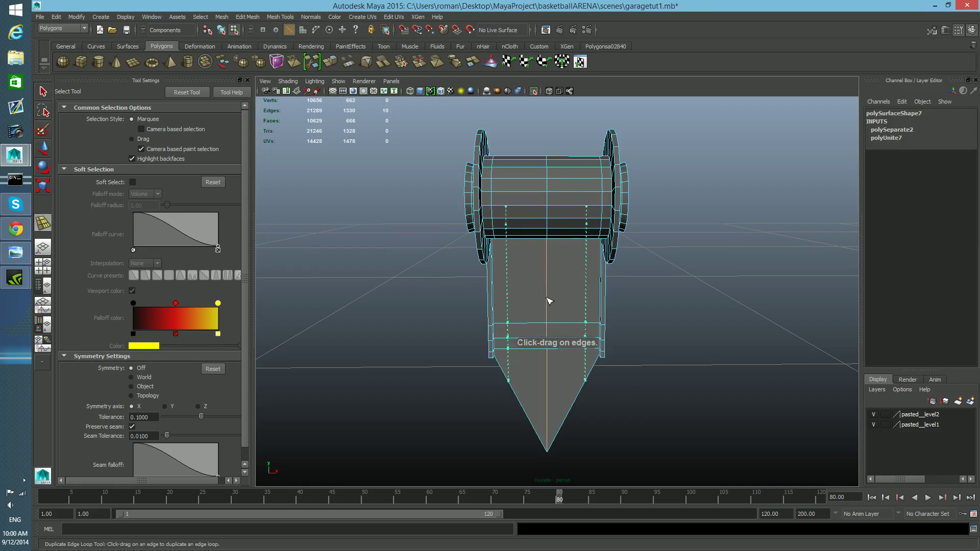
{"action": "left_click_drag", "start_coordinate": [541, 338], "coordinate": [560, 245]}
{"action": "key", "text": "3"}
{"action": "key", "text": "1"}
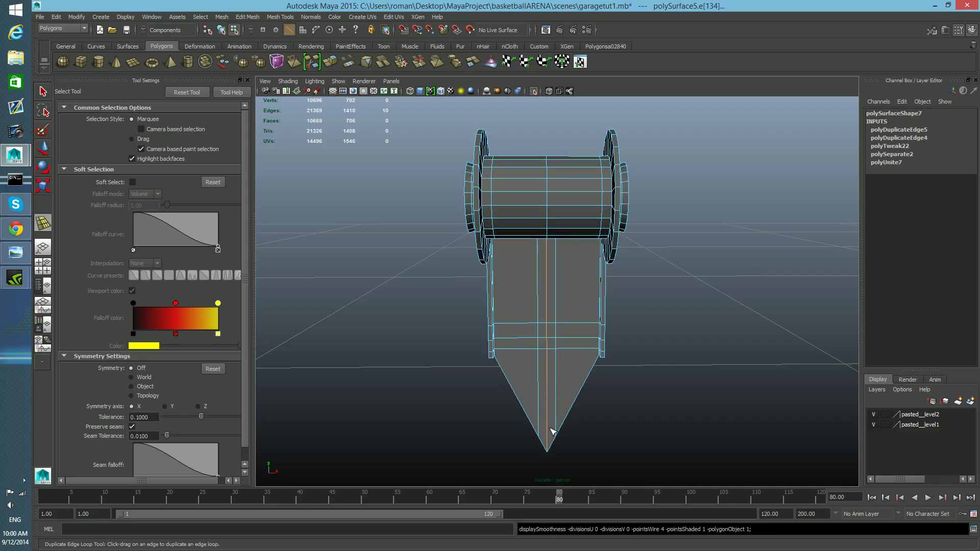
Step: Undo and redo the offset edge loops along the centre edge, checking them in smooth preview
{"action": "key", "text": "ctrl+z"}
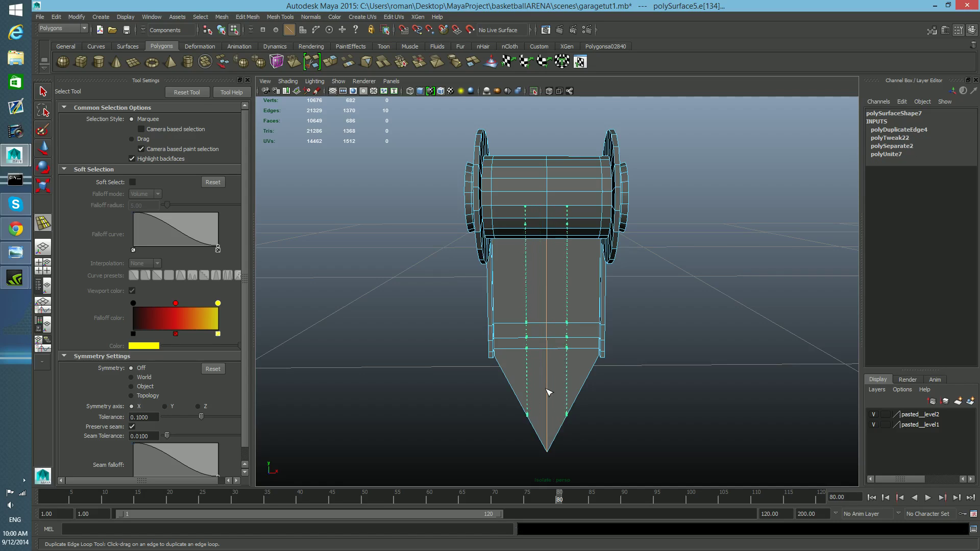
{"action": "left_click_drag", "start_coordinate": [550, 393], "coordinate": [551, 400]}
{"action": "key", "text": "3"}
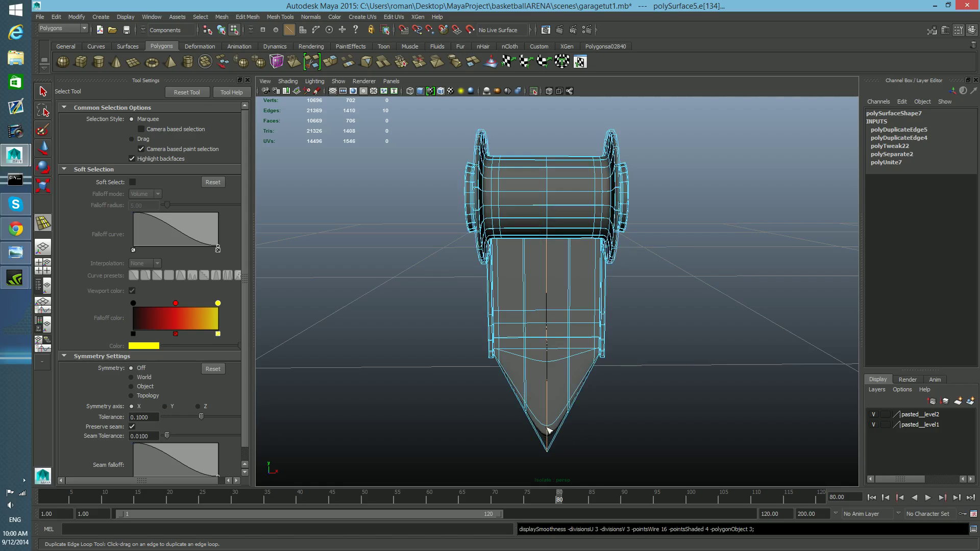
{"action": "key", "text": "ctrl+z"}
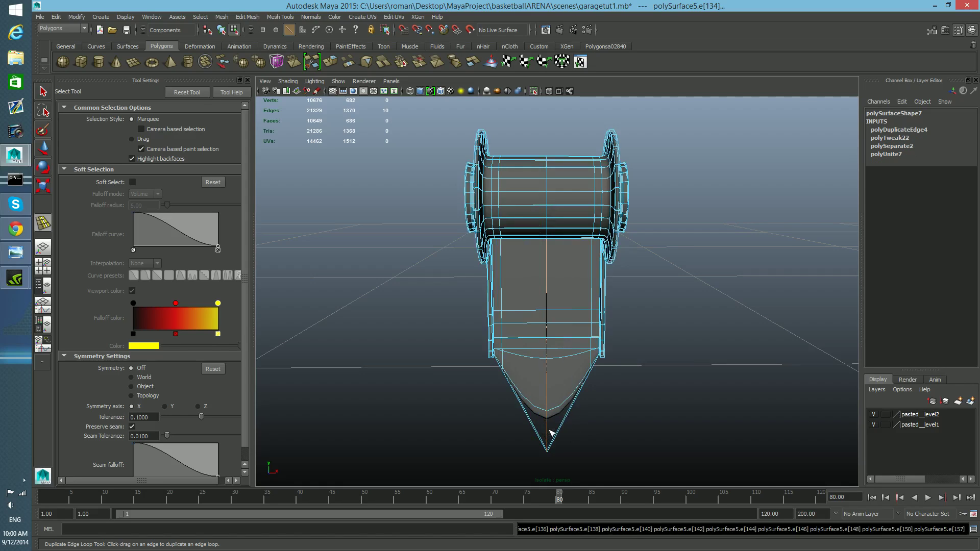
{"action": "mouse_move", "coordinate": [546, 374]}
{"action": "left_mouse_down"}
{"action": "mouse_move", "coordinate": [548, 349]}
{"action": "mouse_move", "coordinate": [549, 358]}
{"action": "left_mouse_up"}
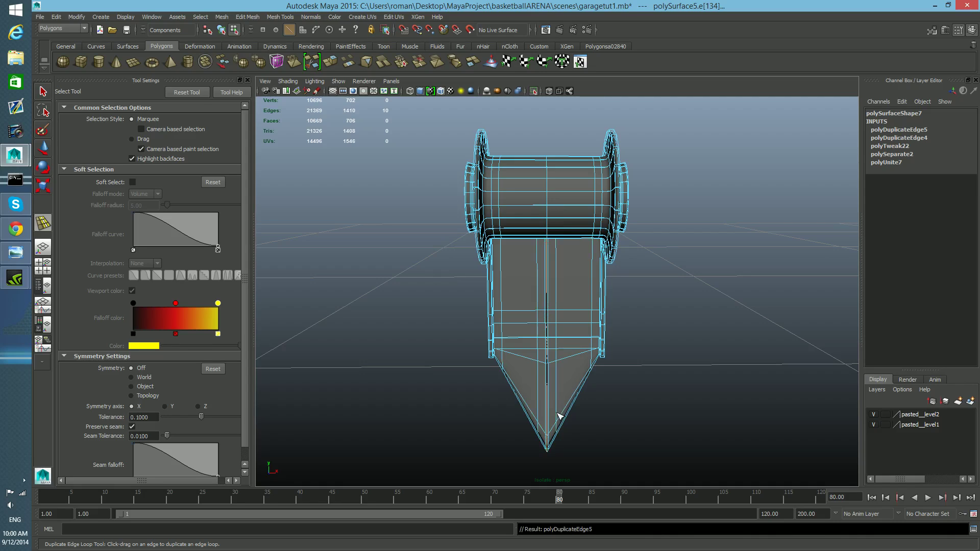
{"action": "key", "text": "1"}
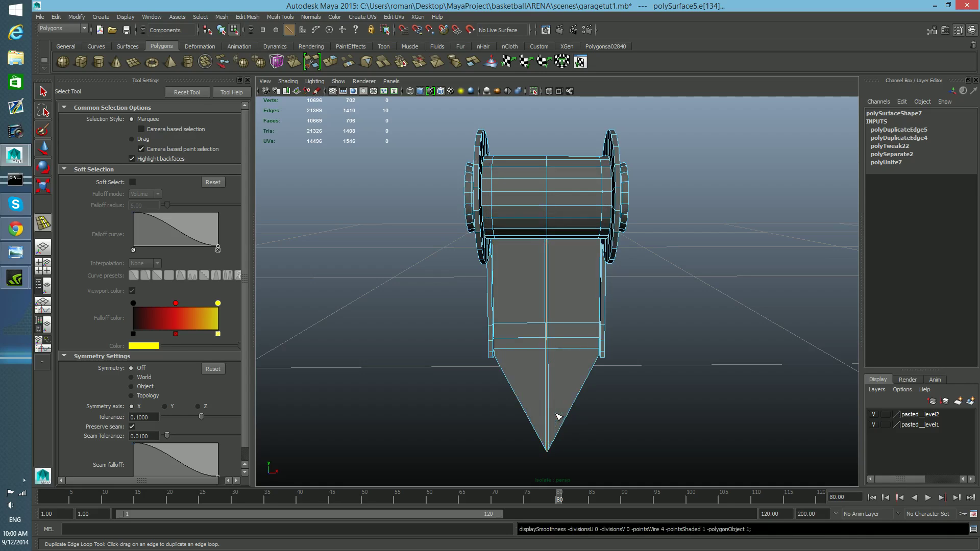
Step: Orbit around the spool and toggle smooth mesh preview on and off to inspect it
{"action": "scroll", "coordinate": [555, 356], "scroll_direction": "up", "scroll_amount": 1}
{"action": "mouse_move", "coordinate": [555, 356]}
{"action": "left_mouse_down", "text": "alt"}
{"action": "mouse_move", "coordinate": [565, 361]}
{"action": "mouse_move", "coordinate": [536, 295]}
{"action": "mouse_move", "coordinate": [559, 308]}
{"action": "mouse_move", "coordinate": [568, 356]}
{"action": "left_mouse_up", "text": "alt"}
{"action": "scroll", "coordinate": [564, 313], "scroll_direction": "up", "scroll_amount": 4}
{"action": "key", "text": "3"}
{"action": "key", "text": "1"}
{"action": "key", "text": "3"}
{"action": "mouse_move", "coordinate": [599, 339]}
{"action": "left_mouse_down", "text": "alt"}
{"action": "mouse_move", "coordinate": [607, 346]}
{"action": "mouse_move", "coordinate": [603, 336]}
{"action": "left_mouse_up", "text": "alt"}
{"action": "key", "text": "1"}
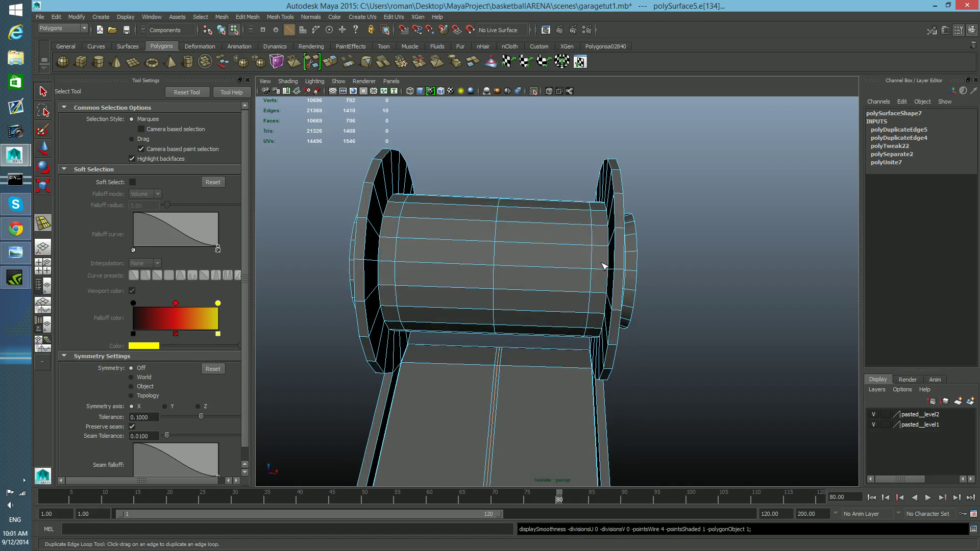
{"action": "left_click_drag", "start_coordinate": [586, 295], "coordinate": [580, 300], "text": "alt"}
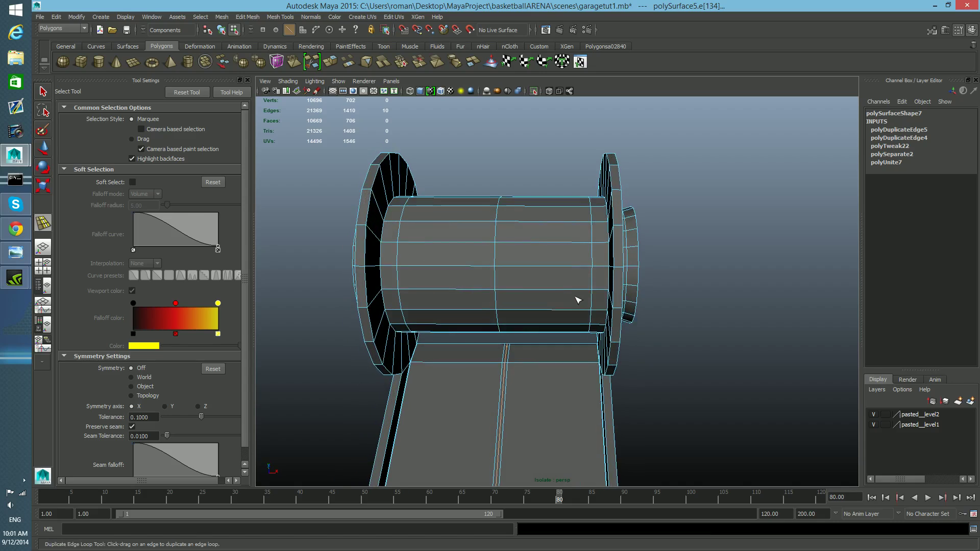
Step: Insert two edge loops around the spool's far end flange with the Insert Edge Loop Tool
{"action": "left_click", "coordinate": [280, 16]}
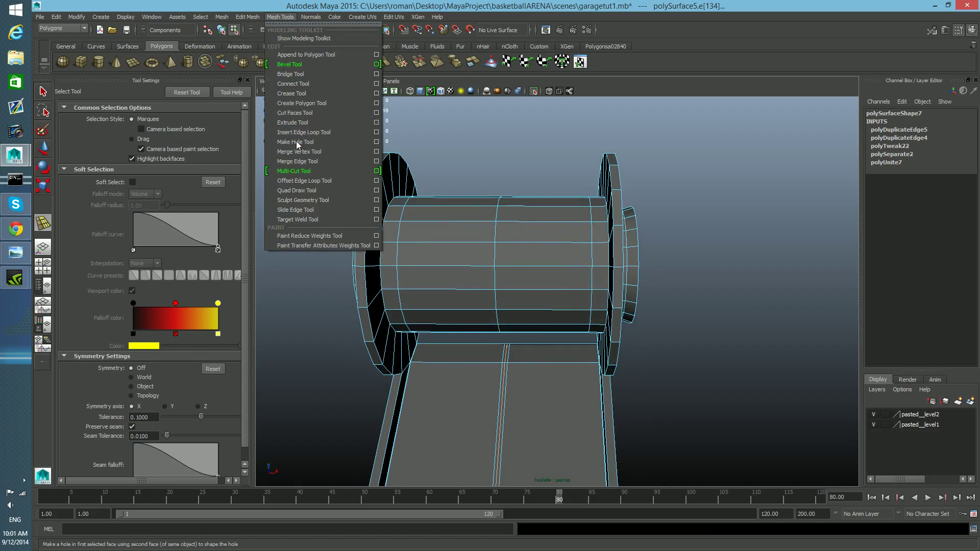
{"action": "left_click", "coordinate": [304, 181]}
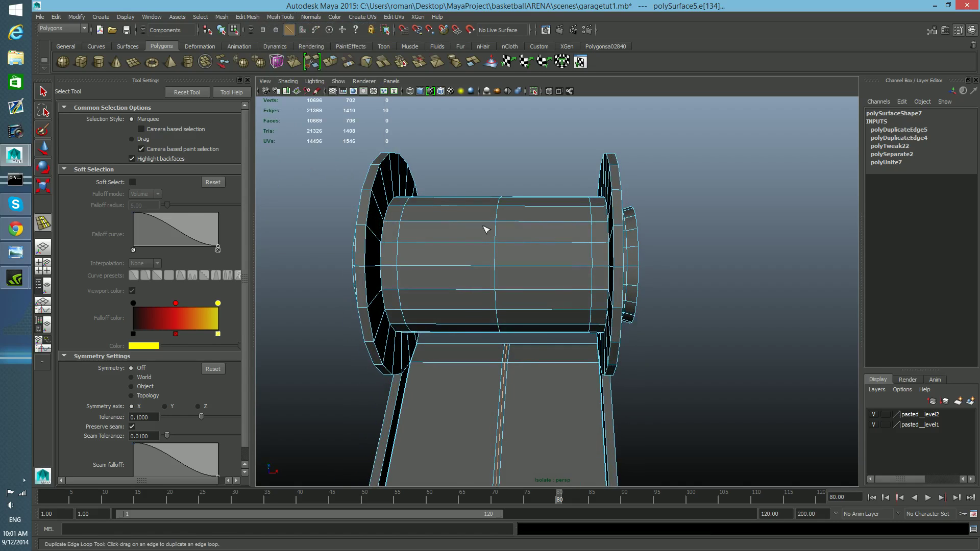
{"action": "key", "text": "F8"}
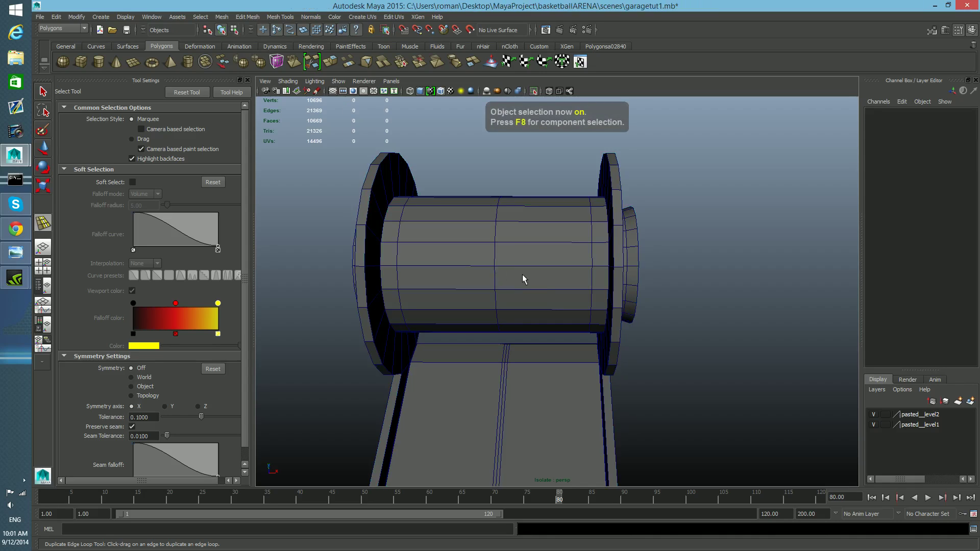
{"action": "key", "text": "q"}
{"action": "left_click", "coordinate": [523, 276]}
{"action": "right_click_drag", "start_coordinate": [526, 274], "coordinate": [495, 291]}
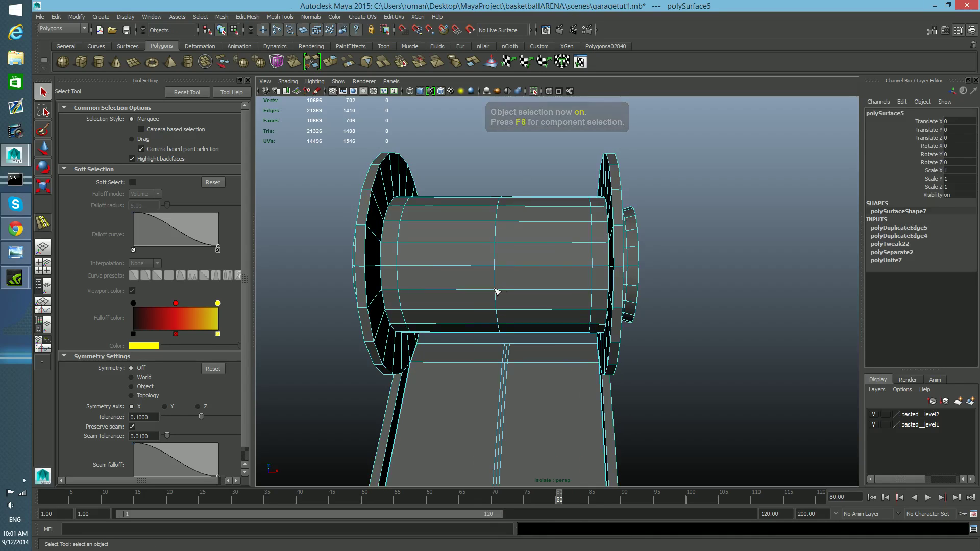
{"action": "left_click_drag", "start_coordinate": [602, 272], "coordinate": [593, 232]}
{"action": "key", "text": "ctrl+z"}
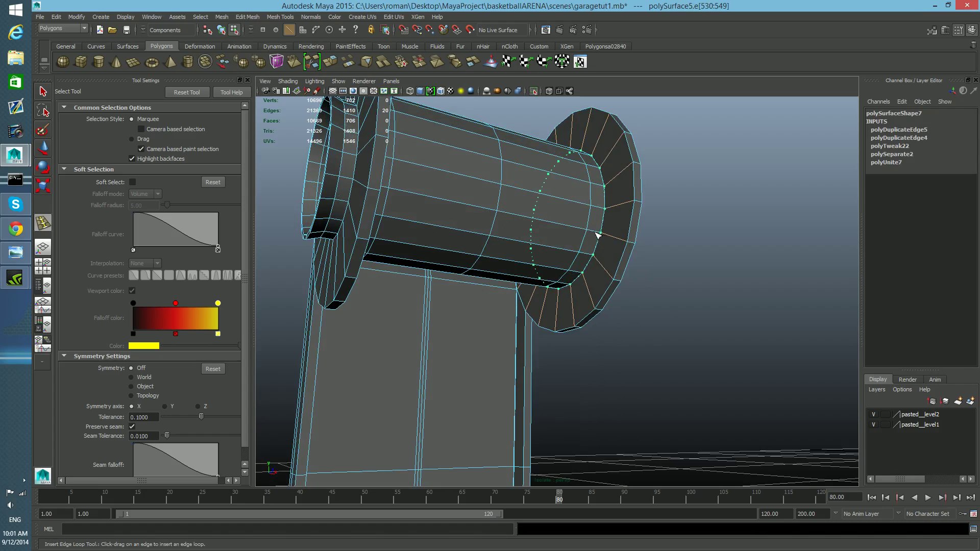
{"action": "left_click", "coordinate": [620, 239]}
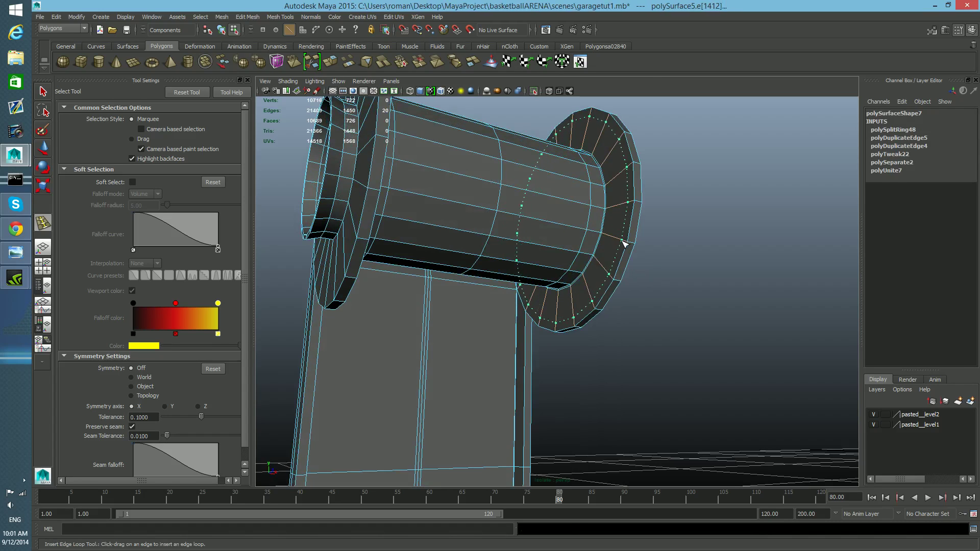
{"action": "left_click", "coordinate": [624, 244]}
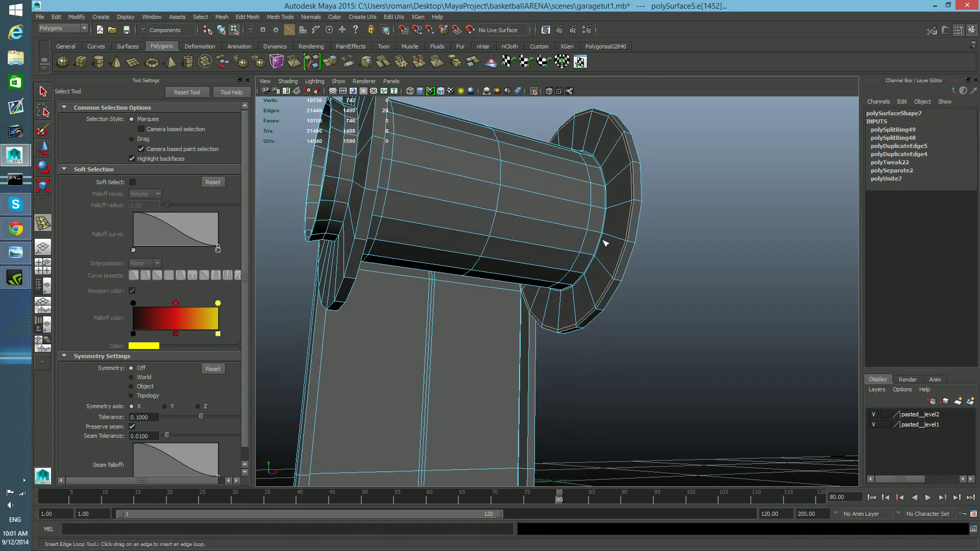
Step: Insert edge loops around the spool barrel where it meets both flanges
{"action": "scroll", "coordinate": [604, 242], "scroll_direction": "up", "scroll_amount": 4}
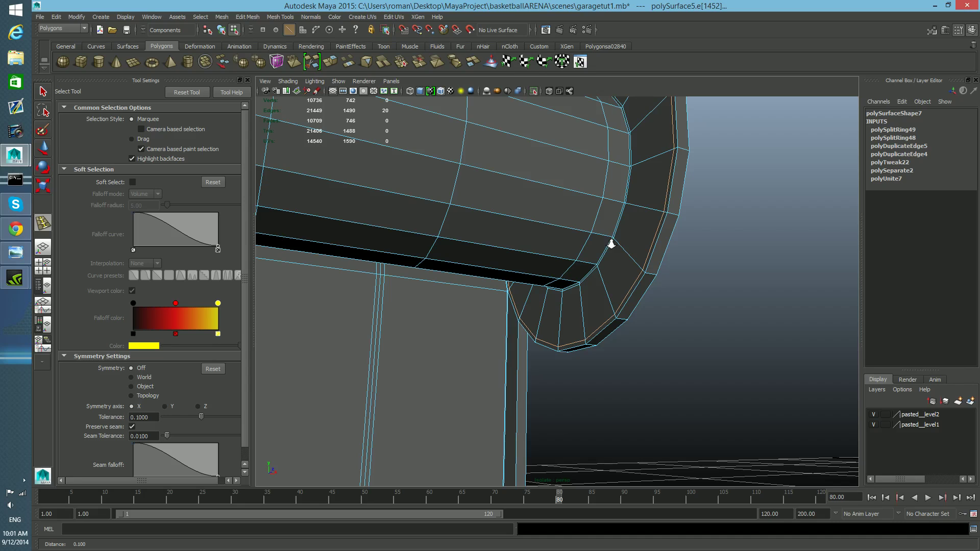
{"action": "left_click", "coordinate": [624, 206]}
{"action": "left_click_drag", "start_coordinate": [608, 219], "coordinate": [472, 260], "text": "alt"}
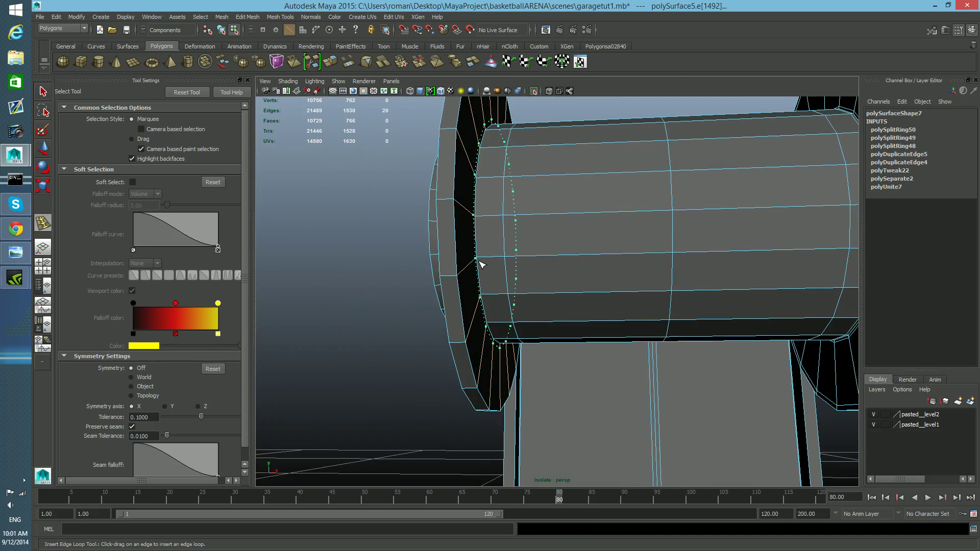
{"action": "left_click", "coordinate": [481, 265]}
{"action": "left_click_drag", "start_coordinate": [481, 265], "coordinate": [457, 284], "text": "alt"}
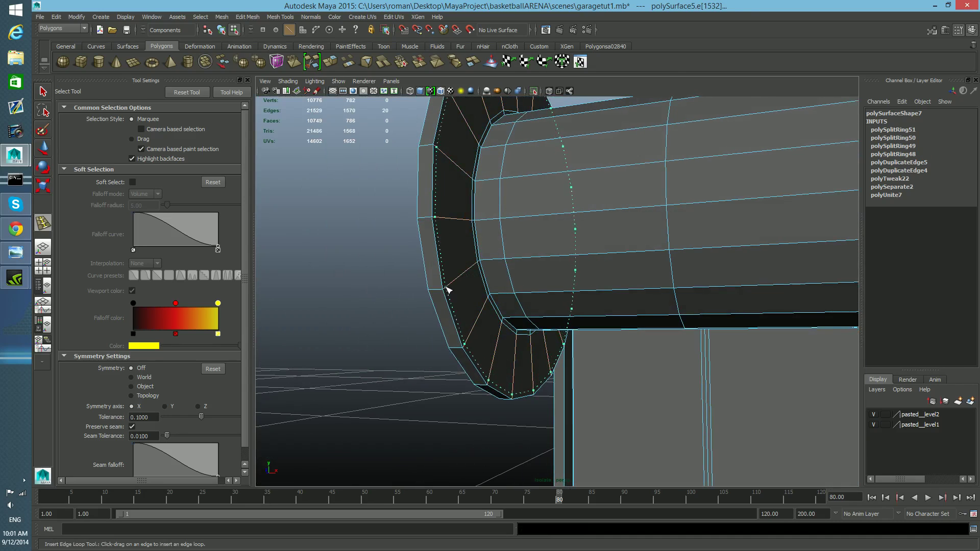
{"action": "left_click", "coordinate": [448, 290]}
{"action": "left_click_drag", "start_coordinate": [521, 276], "coordinate": [493, 259], "text": "alt"}
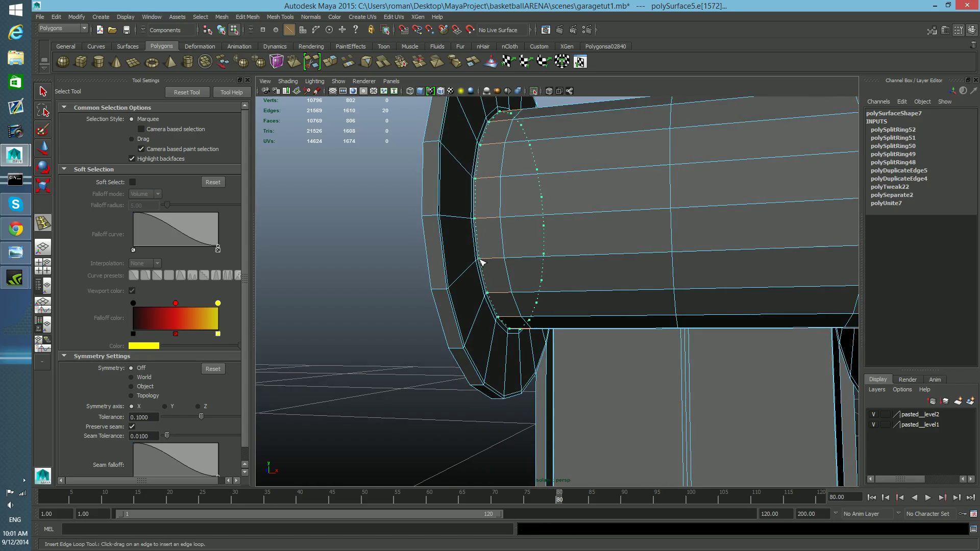
{"action": "left_click", "coordinate": [481, 262]}
{"action": "left_click_drag", "start_coordinate": [482, 263], "coordinate": [507, 270], "text": "alt"}
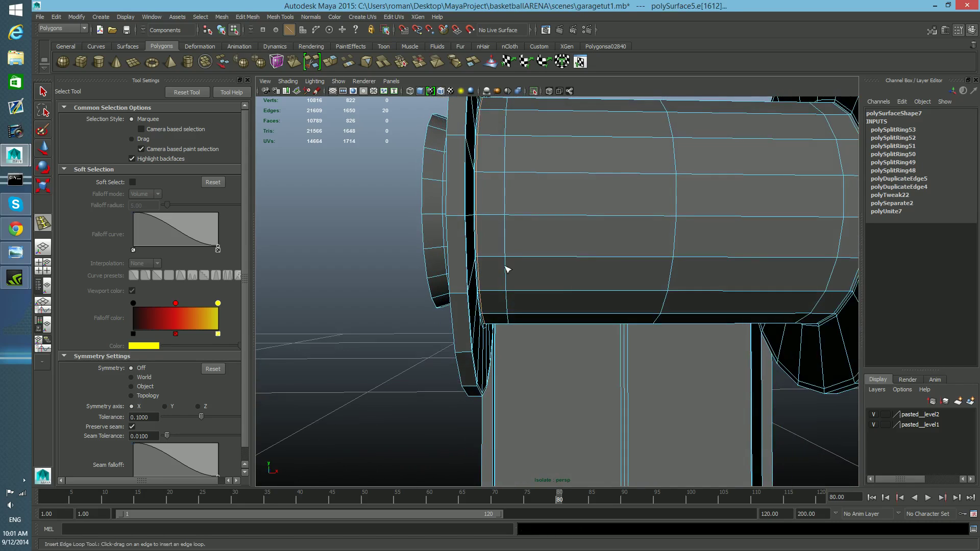
Step: Insert an edge loop on the near flange's rim, undoing the misplaced attempts
{"action": "left_click", "coordinate": [457, 222]}
{"action": "left_click", "coordinate": [456, 220]}
{"action": "key", "text": "ctrl+z"}
{"action": "left_click_drag", "start_coordinate": [455, 215], "coordinate": [459, 224]}
{"action": "key", "text": "ctrl+z"}
{"action": "left_click", "coordinate": [459, 222]}
{"action": "key", "text": "ctrl+z"}
{"action": "key", "text": "ctrl+z"}
{"action": "left_click", "coordinate": [460, 222]}
{"action": "key", "text": "ctrl+z"}
{"action": "key", "text": "ctrl+z"}
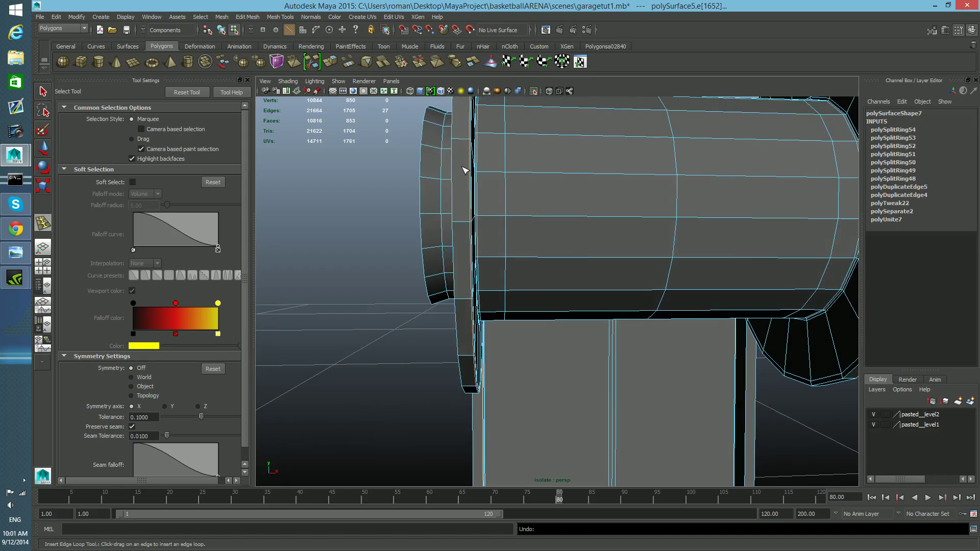
{"action": "key", "text": "ctrl+z"}
Step: Insert edge loops around the near flange's outer rim and inner face
{"action": "left_click_drag", "start_coordinate": [460, 138], "coordinate": [454, 145]}
{"action": "left_click_drag", "start_coordinate": [462, 188], "coordinate": [574, 193], "text": "alt"}
{"action": "left_click", "coordinate": [495, 191]}
{"action": "left_click_drag", "start_coordinate": [481, 191], "coordinate": [469, 199]}
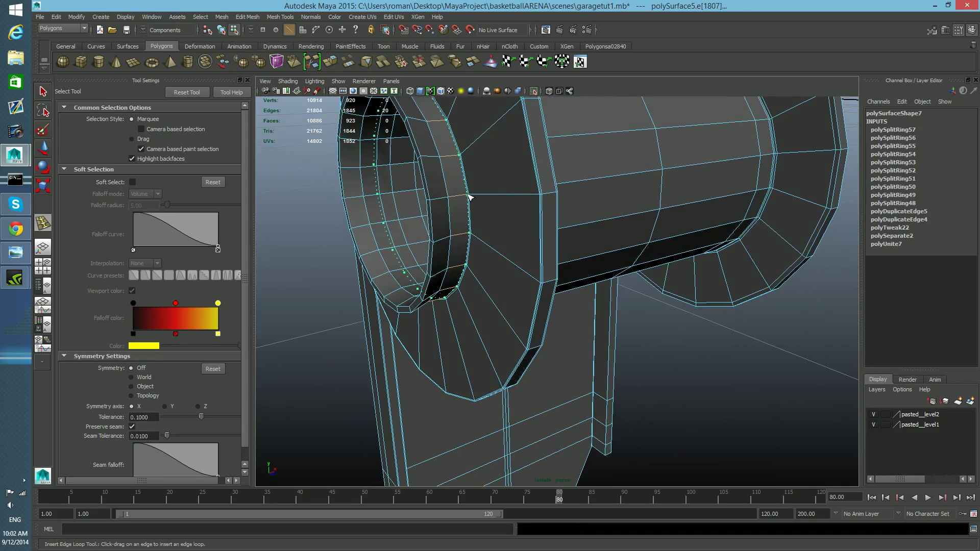
{"action": "left_click", "coordinate": [469, 196]}
{"action": "left_click_drag", "start_coordinate": [470, 197], "coordinate": [433, 197], "text": "alt"}
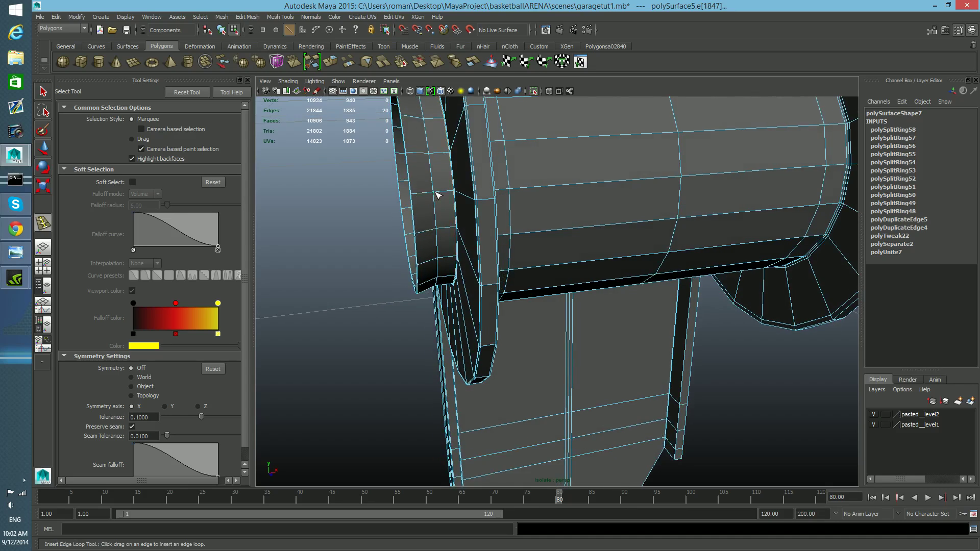
{"action": "left_click_drag", "start_coordinate": [433, 195], "coordinate": [439, 195]}
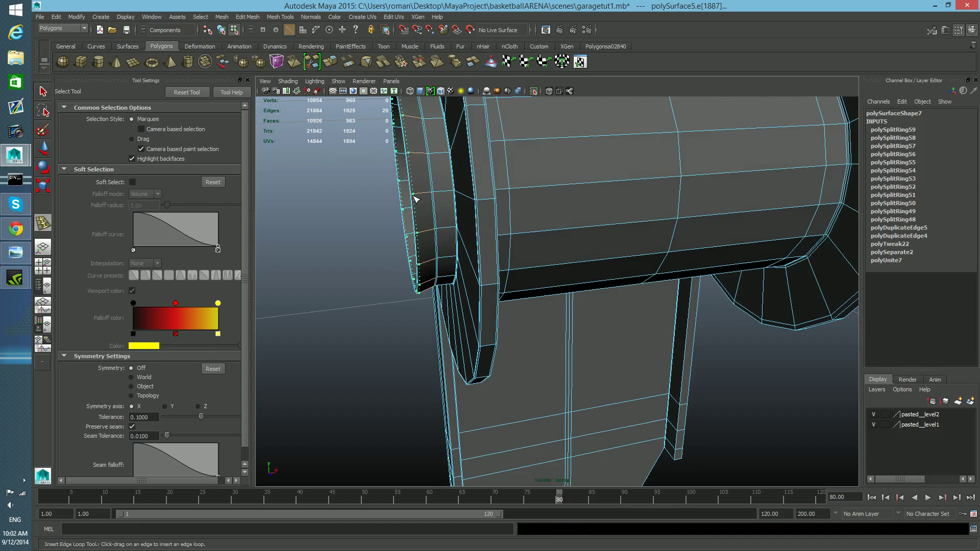
Step: Insert an edge loop around the flange's inner hole edge
{"action": "left_click_drag", "start_coordinate": [416, 199], "coordinate": [416, 199]}
{"action": "left_click_drag", "start_coordinate": [416, 200], "coordinate": [549, 214], "text": "alt"}
{"action": "key", "text": "ctrl+z"}
{"action": "key", "text": "ctrl+z"}
{"action": "scroll", "coordinate": [558, 216], "scroll_direction": "up", "scroll_amount": 3}
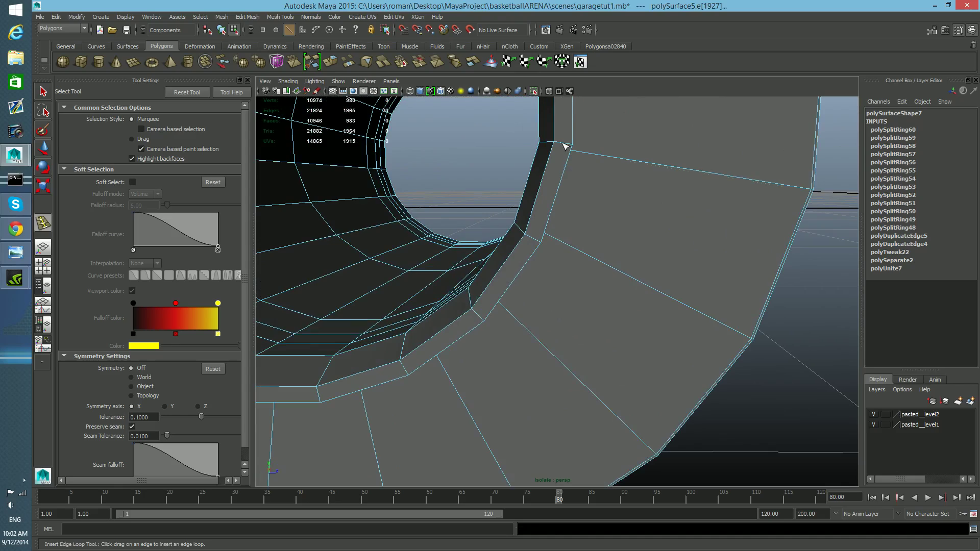
Step: Try inserting edge loops across the flange face, undoing each attempt
{"action": "key", "text": "ctrl+z"}
{"action": "left_click_drag", "start_coordinate": [565, 145], "coordinate": [567, 148]}
{"action": "key", "text": "ctrl+z"}
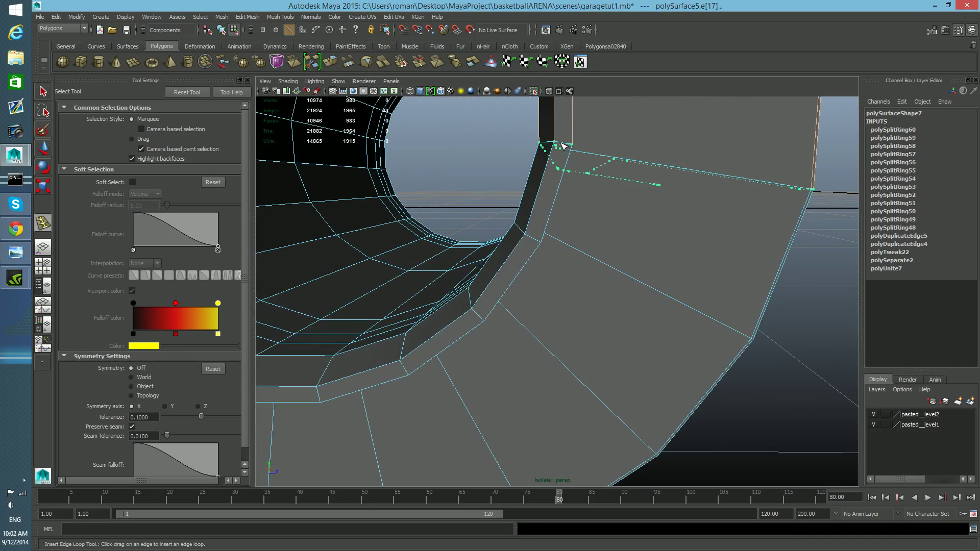
{"action": "left_click_drag", "start_coordinate": [529, 236], "coordinate": [531, 237]}
{"action": "key", "text": "ctrl+z"}
{"action": "left_click_drag", "start_coordinate": [575, 267], "coordinate": [636, 274], "text": "alt"}
{"action": "left_click", "coordinate": [634, 267]}
{"action": "key", "text": "ctrl+z"}
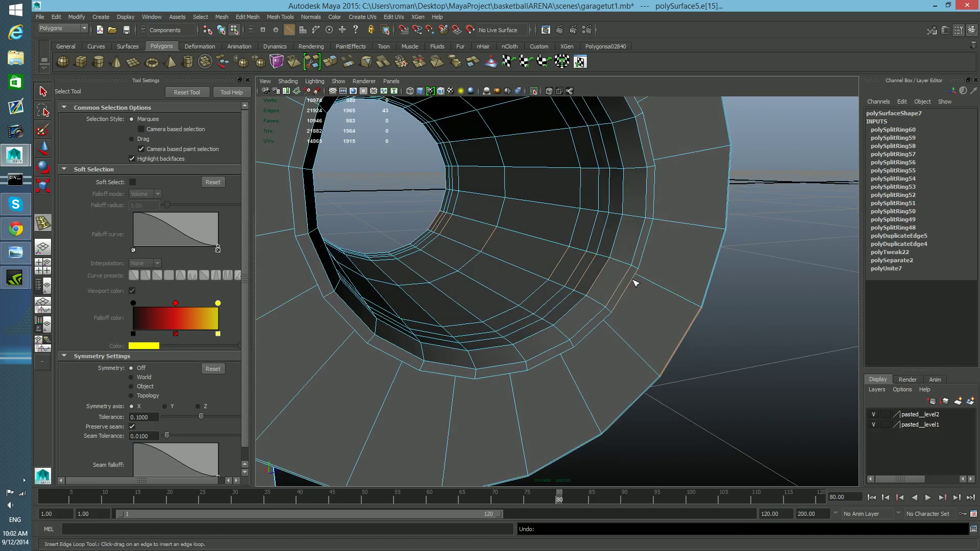
{"action": "left_click_drag", "start_coordinate": [634, 279], "coordinate": [621, 282], "text": "alt"}
{"action": "right_click_drag", "start_coordinate": [621, 282], "coordinate": [613, 280], "text": "alt"}
{"action": "middle_click_drag", "start_coordinate": [613, 280], "coordinate": [610, 280], "text": "alt"}
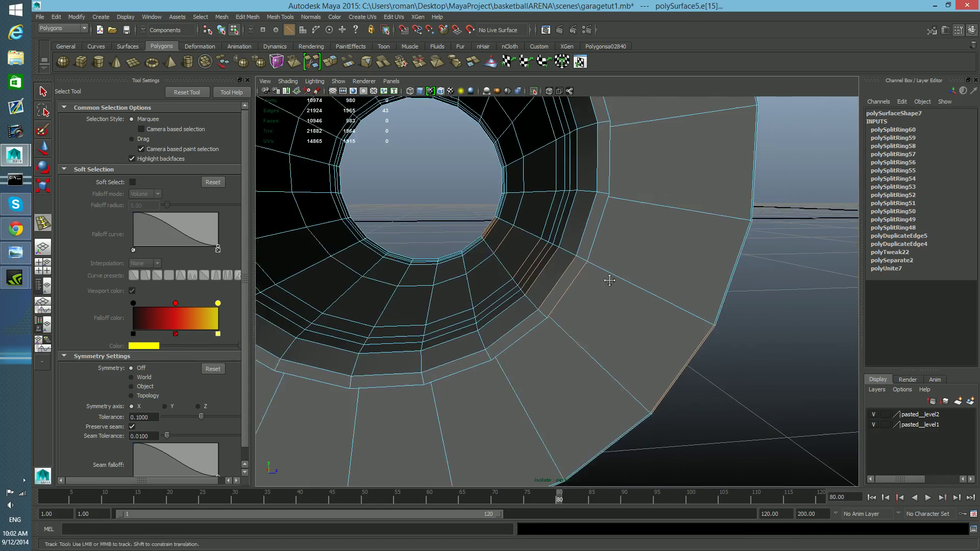
{"action": "left_click_drag", "start_coordinate": [610, 280], "coordinate": [543, 293], "text": "alt"}
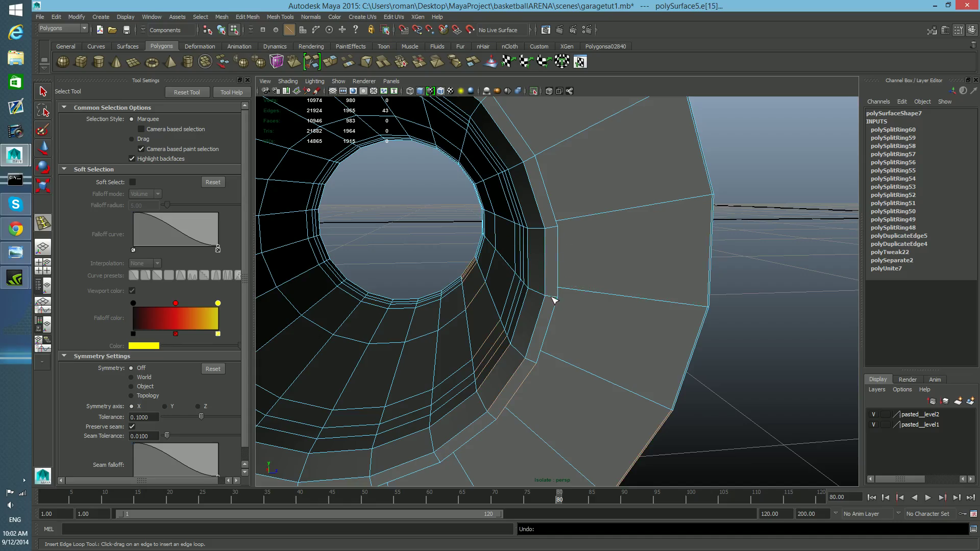
{"action": "left_click_drag", "start_coordinate": [555, 300], "coordinate": [686, 307], "text": "alt"}
{"action": "middle_click_drag", "start_coordinate": [534, 300], "coordinate": [556, 268], "text": "alt"}
{"action": "right_click_drag", "start_coordinate": [537, 289], "coordinate": [543, 291], "text": "alt"}
{"action": "left_click_drag", "start_coordinate": [542, 291], "coordinate": [545, 235], "text": "alt"}
{"action": "key", "text": "ctrl+z"}
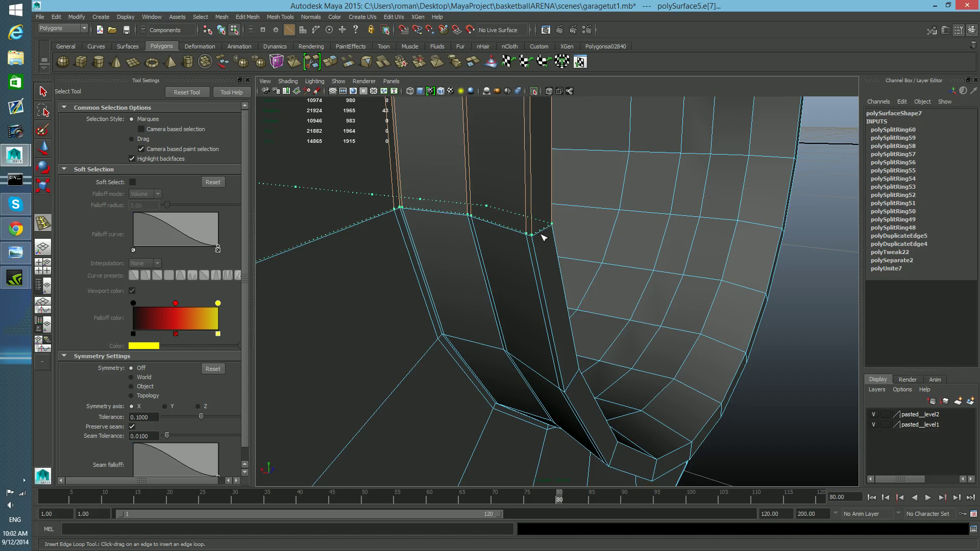
Step: Insert edge loops along the bracket plate's edges beside the flange and frame the whole model
{"action": "left_click_drag", "start_coordinate": [534, 252], "coordinate": [462, 243], "text": "alt"}
{"action": "middle_click_drag", "start_coordinate": [459, 239], "coordinate": [461, 240], "text": "alt"}
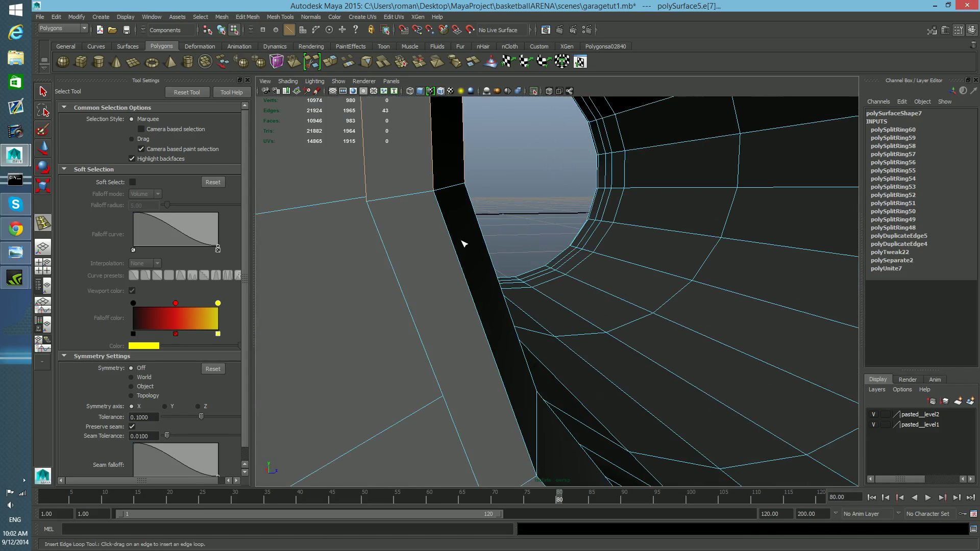
{"action": "left_click", "coordinate": [371, 206]}
{"action": "left_click_drag", "start_coordinate": [418, 195], "coordinate": [451, 190]}
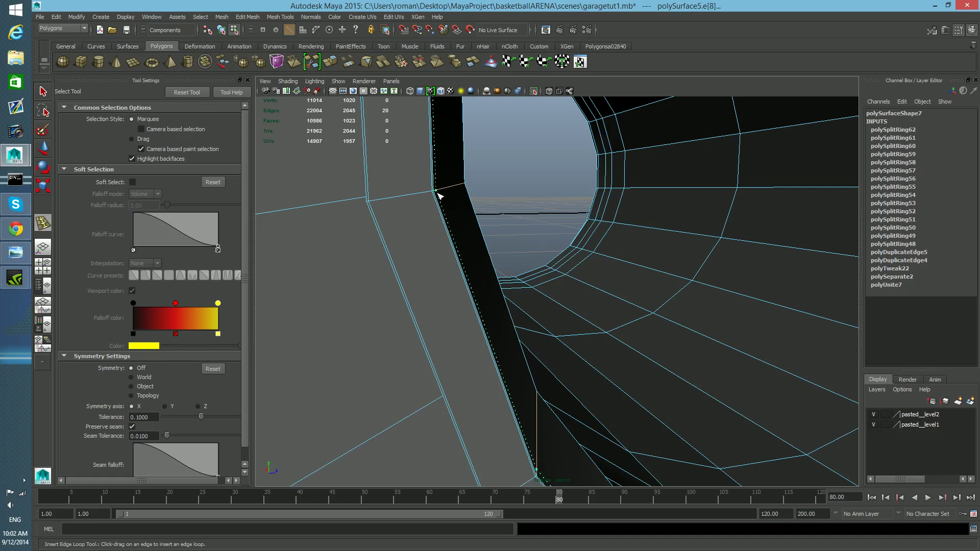
{"action": "mouse_move", "coordinate": [437, 195]}
{"action": "left_mouse_down"}
{"action": "mouse_move", "coordinate": [465, 188]}
{"action": "mouse_move", "coordinate": [420, 186]}
{"action": "mouse_move", "coordinate": [432, 184]}
{"action": "mouse_move", "coordinate": [435, 204]}
{"action": "left_mouse_up"}
{"action": "scroll", "coordinate": [437, 197], "scroll_direction": "up", "scroll_amount": 8}
{"action": "key", "text": "ctrl+z"}
{"action": "key", "text": "ctrl+z"}
{"action": "key", "text": "ctrl+z"}
{"action": "key", "text": "a"}
{"action": "key", "text": "["}
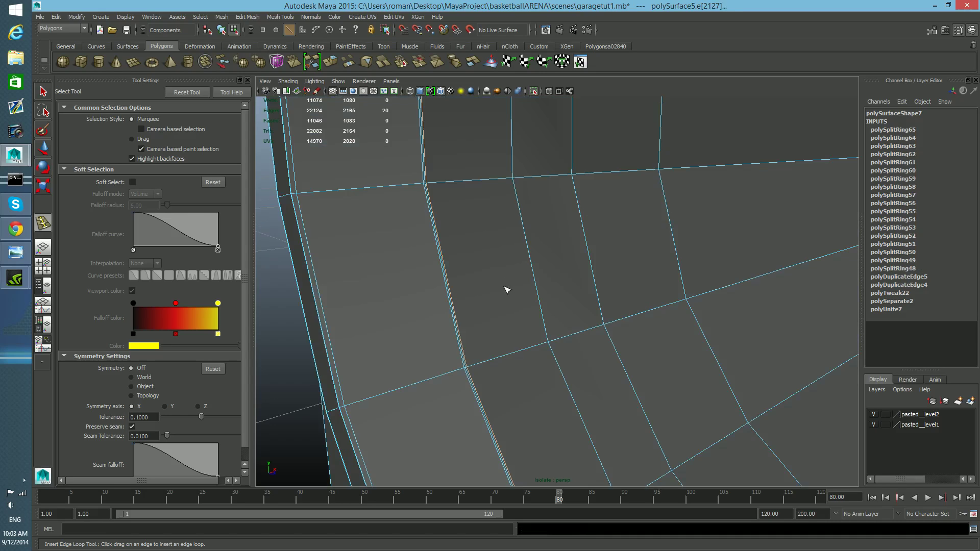
Step: Preview the smoothed spool in object mode and turn off Wireframe on Shaded
{"action": "scroll", "coordinate": [601, 363], "scroll_direction": "down", "scroll_amount": 8}
{"action": "left_click_drag", "start_coordinate": [636, 360], "coordinate": [785, 368], "text": "alt"}
{"action": "key", "text": "3"}
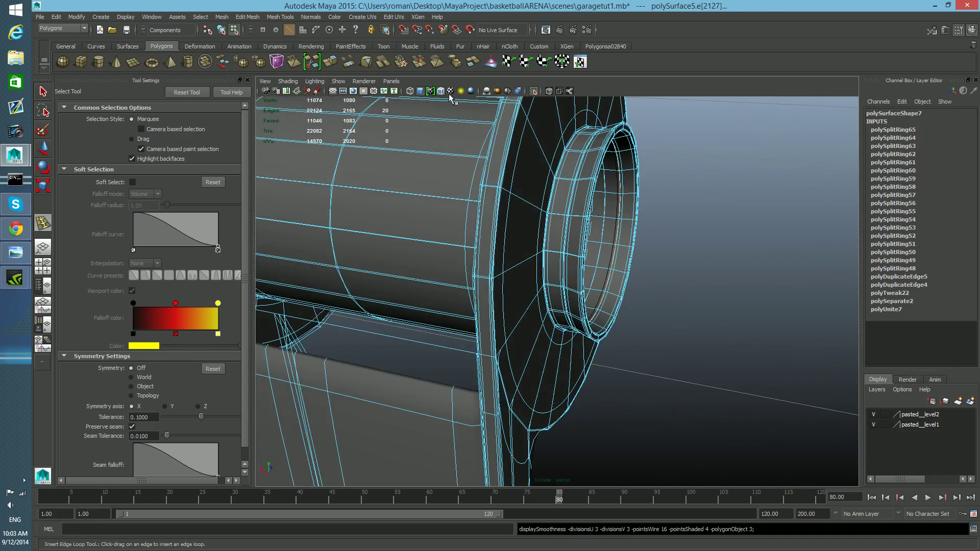
{"action": "key", "text": "F8"}
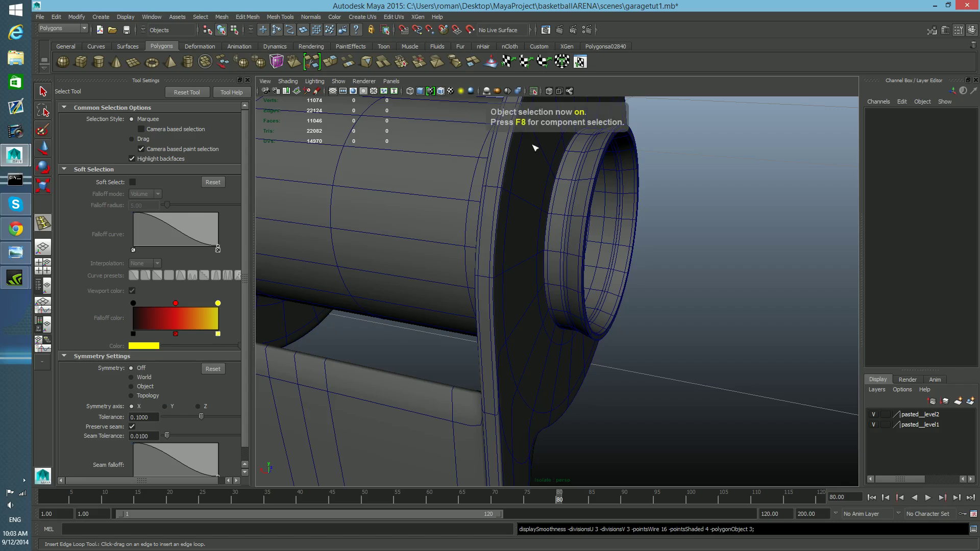
{"action": "left_click", "coordinate": [288, 82]}
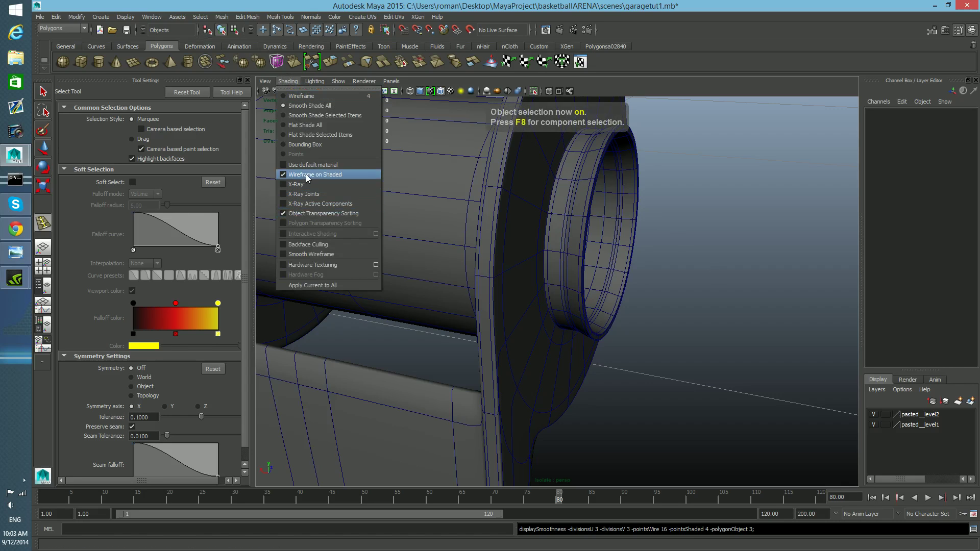
{"action": "left_click", "coordinate": [357, 174]}
{"action": "mouse_move", "coordinate": [587, 306]}
{"action": "left_mouse_down", "text": "alt"}
{"action": "mouse_move", "coordinate": [433, 282]}
{"action": "mouse_move", "coordinate": [429, 306]}
{"action": "mouse_move", "coordinate": [604, 357]}
{"action": "mouse_move", "coordinate": [637, 328]}
{"action": "mouse_move", "coordinate": [624, 280]}
{"action": "mouse_move", "coordinate": [586, 281]}
{"action": "mouse_move", "coordinate": [560, 245]}
{"action": "mouse_move", "coordinate": [476, 250]}
{"action": "mouse_move", "coordinate": [420, 292]}
{"action": "mouse_move", "coordinate": [416, 313]}
{"action": "mouse_move", "coordinate": [433, 322]}
{"action": "mouse_move", "coordinate": [505, 315]}
{"action": "left_mouse_up", "text": "alt"}
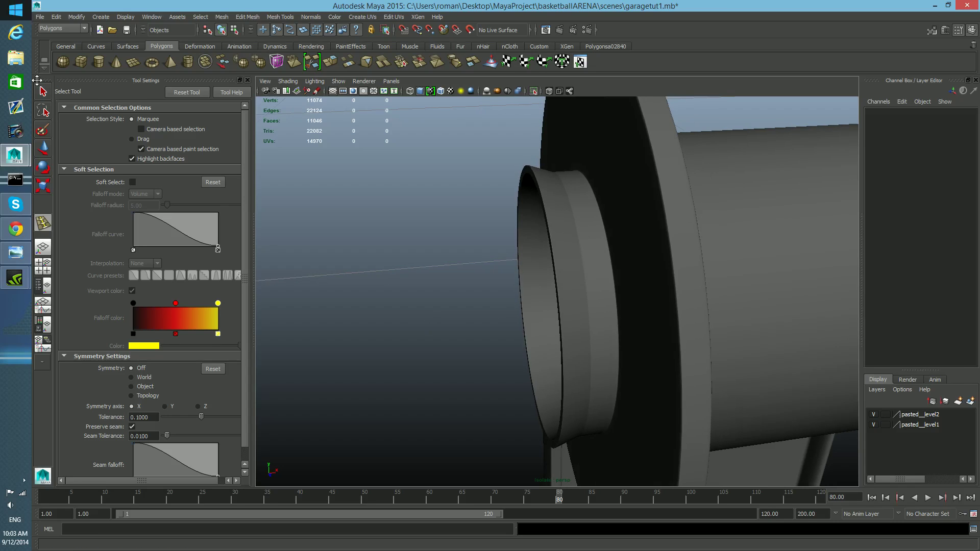
Step: Select the spool and delete two edge loops from its end collar ring
{"action": "key", "text": "q"}
{"action": "left_click", "coordinate": [564, 291]}
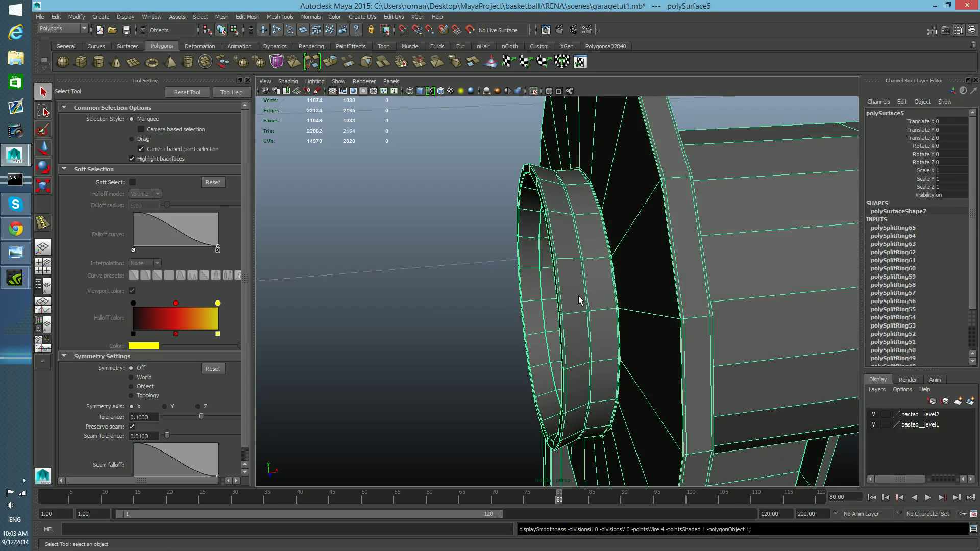
{"action": "scroll", "coordinate": [580, 300], "scroll_direction": "up", "scroll_amount": 3}
{"action": "right_click_drag", "start_coordinate": [633, 284], "coordinate": [630, 263]}
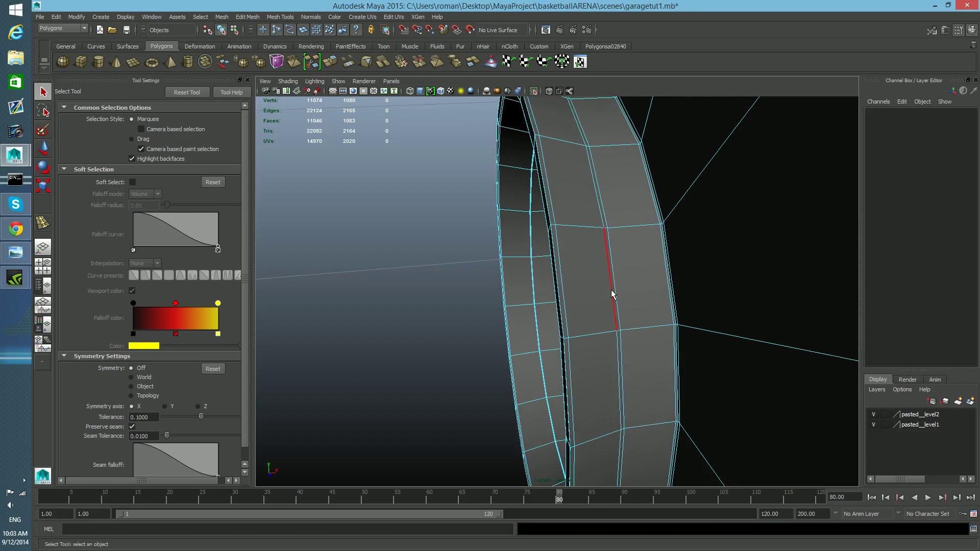
{"action": "double_click", "coordinate": [616, 296]}
{"action": "mouse_move", "coordinate": [618, 297]}
{"action": "right_mouse_down", "text": "shift"}
{"action": "mouse_move", "coordinate": [587, 286]}
{"action": "mouse_move", "coordinate": [606, 303]}
{"action": "right_mouse_up", "text": "shift"}
{"action": "key", "text": "w"}
{"action": "right_click", "coordinate": [619, 296], "text": "shift"}
{"action": "double_click", "coordinate": [618, 296]}
{"action": "right_click", "coordinate": [618, 295], "text": "shift"}
{"action": "right_click_drag", "start_coordinate": [617, 295], "coordinate": [581, 301], "text": "shift"}
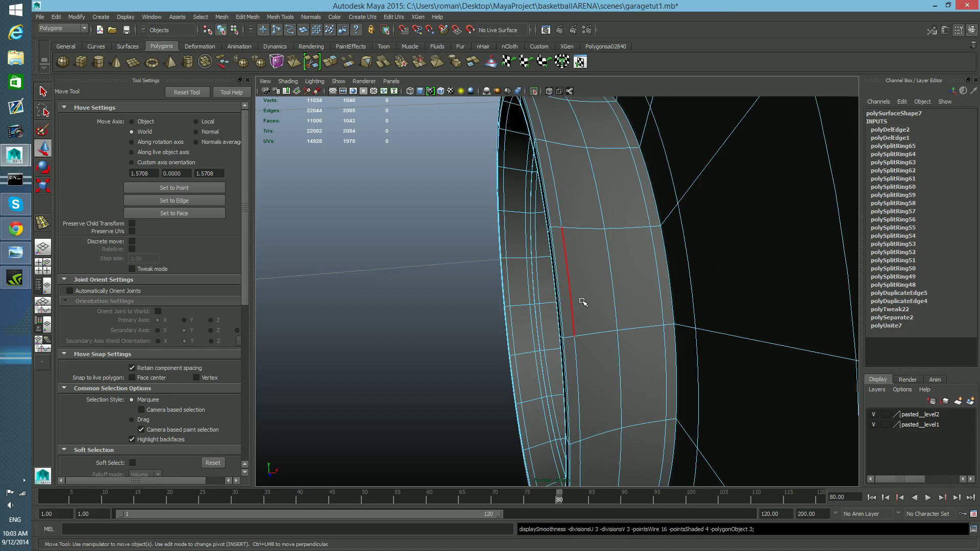
{"action": "scroll", "coordinate": [581, 301], "scroll_direction": "down", "scroll_amount": 10}
{"action": "left_click_drag", "start_coordinate": [582, 301], "coordinate": [586, 289], "text": "alt"}
{"action": "scroll", "coordinate": [586, 289], "scroll_direction": "up", "scroll_amount": 8}
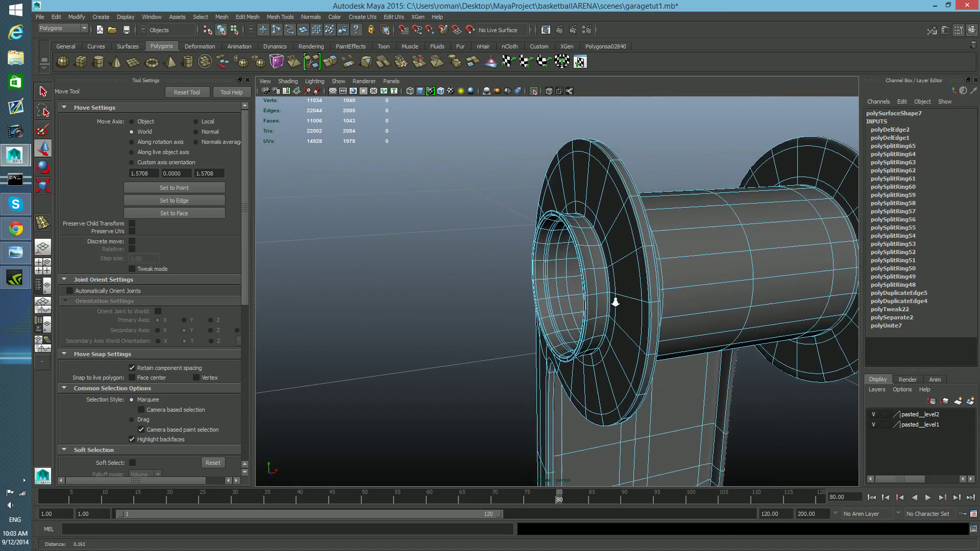
Step: Select the edge loop around the rim of the spool's end collar
{"action": "key", "text": "F8"}
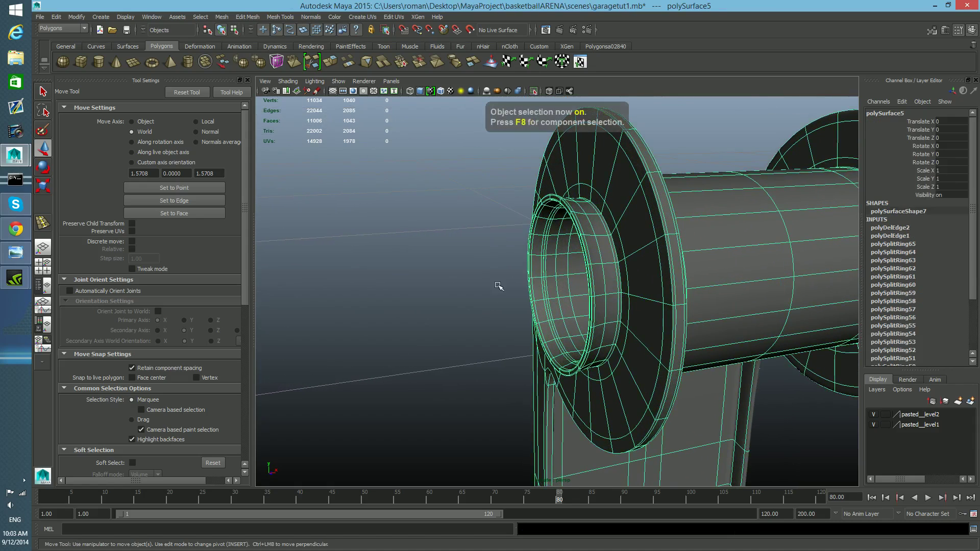
{"action": "left_click", "coordinate": [510, 296]}
{"action": "mouse_move", "coordinate": [511, 297]}
{"action": "left_mouse_down", "text": "alt"}
{"action": "mouse_move", "coordinate": [712, 313]}
{"action": "mouse_move", "coordinate": [742, 291]}
{"action": "mouse_move", "coordinate": [558, 308]}
{"action": "mouse_move", "coordinate": [516, 299]}
{"action": "left_mouse_up", "text": "alt"}
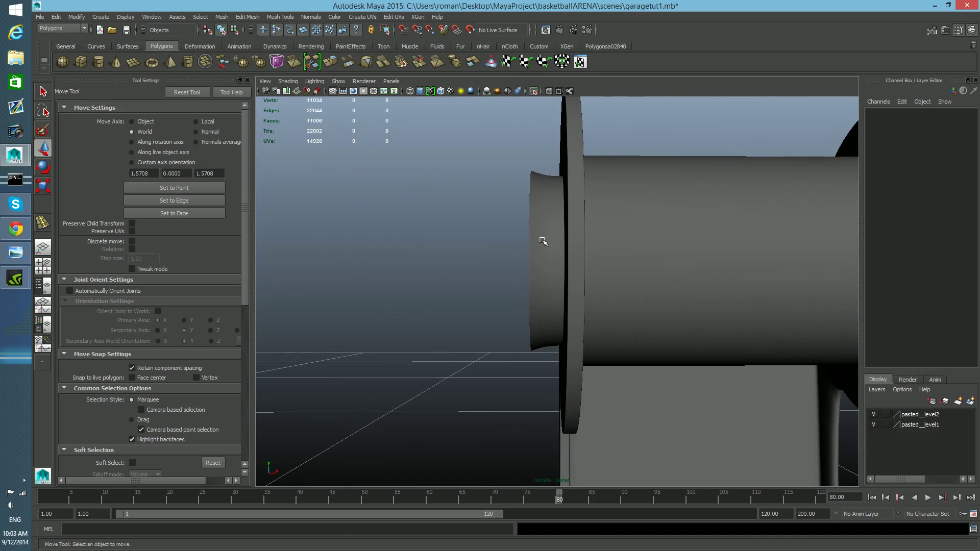
{"action": "mouse_move", "coordinate": [604, 306]}
{"action": "middle_mouse_down", "text": "alt"}
{"action": "mouse_move", "coordinate": [589, 313]}
{"action": "mouse_move", "coordinate": [567, 298]}
{"action": "mouse_move", "coordinate": [603, 309]}
{"action": "middle_mouse_up", "text": "alt"}
{"action": "scroll", "coordinate": [600, 306], "scroll_direction": "down", "scroll_amount": 3}
{"action": "left_click_drag", "start_coordinate": [595, 304], "coordinate": [539, 271], "text": "alt"}
{"action": "left_click_drag", "start_coordinate": [478, 228], "coordinate": [727, 282], "text": "alt"}
{"action": "mouse_move", "coordinate": [727, 282]}
{"action": "middle_mouse_down", "text": "alt"}
{"action": "mouse_move", "coordinate": [698, 296]}
{"action": "mouse_move", "coordinate": [713, 292]}
{"action": "middle_mouse_up", "text": "alt"}
{"action": "right_click_drag", "start_coordinate": [713, 292], "coordinate": [613, 288], "text": "alt"}
{"action": "left_click", "coordinate": [537, 268]}
{"action": "left_click_drag", "start_coordinate": [534, 267], "coordinate": [591, 278], "text": "alt"}
{"action": "right_click_drag", "start_coordinate": [591, 278], "coordinate": [718, 303], "text": "alt"}
{"action": "scroll", "coordinate": [718, 304], "scroll_direction": "down", "scroll_amount": 3}
{"action": "right_click_drag", "start_coordinate": [714, 265], "coordinate": [693, 272], "text": "shift"}
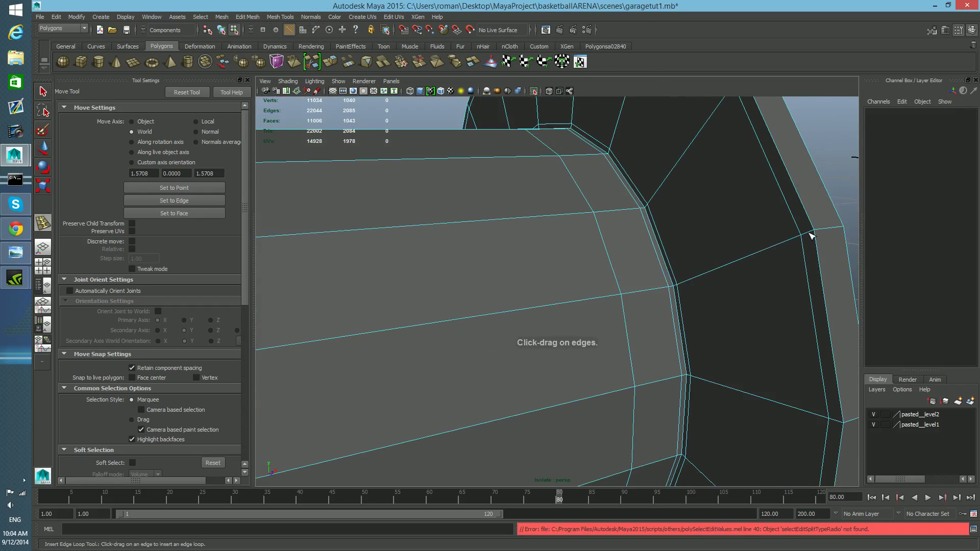
{"action": "left_click_drag", "start_coordinate": [677, 281], "coordinate": [536, 280], "text": "alt"}
{"action": "middle_click_drag", "start_coordinate": [536, 279], "coordinate": [562, 275], "text": "alt"}
{"action": "left_click_drag", "start_coordinate": [562, 276], "coordinate": [721, 254], "text": "alt"}
{"action": "mouse_move", "coordinate": [721, 255]}
{"action": "middle_mouse_down", "text": "alt"}
{"action": "mouse_move", "coordinate": [648, 247]}
{"action": "mouse_move", "coordinate": [687, 234]}
{"action": "mouse_move", "coordinate": [709, 259]}
{"action": "middle_mouse_up", "text": "alt"}
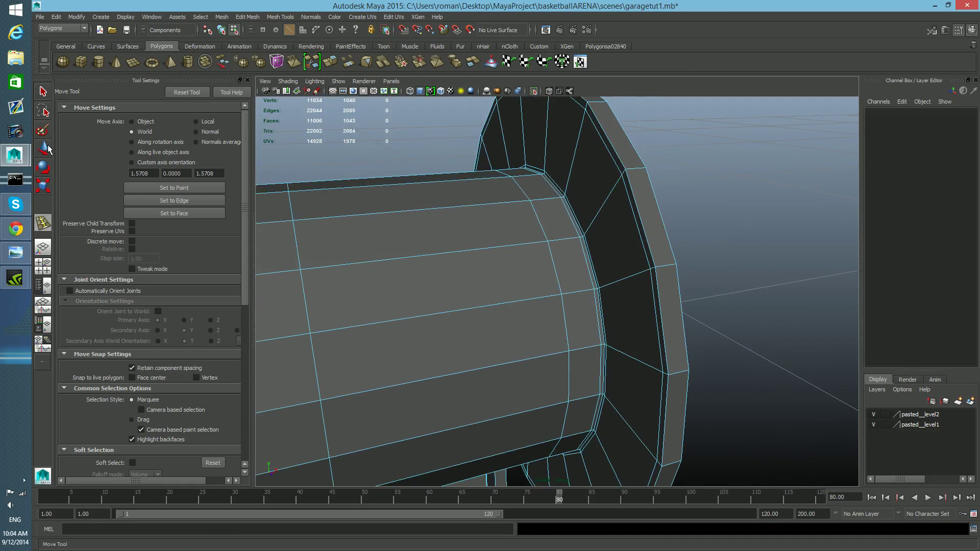
{"action": "right_click", "coordinate": [586, 228]}
{"action": "left_click", "coordinate": [588, 216]}
{"action": "key", "text": "w"}
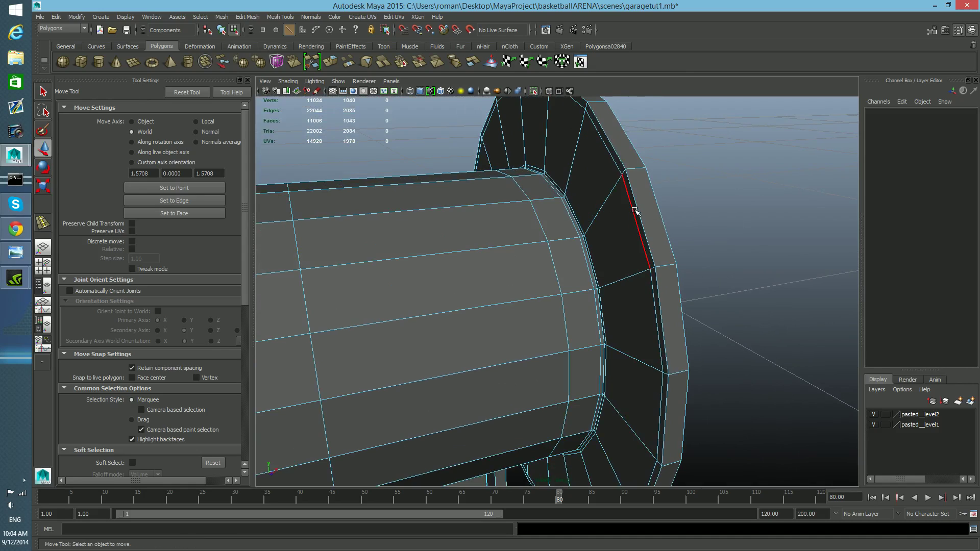
{"action": "left_click", "coordinate": [636, 211]}
{"action": "mouse_move", "coordinate": [651, 266]}
{"action": "left_mouse_down", "text": "alt"}
{"action": "mouse_move", "coordinate": [671, 285]}
{"action": "mouse_move", "coordinate": [689, 280]}
{"action": "mouse_move", "coordinate": [643, 274]}
{"action": "left_mouse_up", "text": "alt"}
{"action": "middle_click_drag", "start_coordinate": [637, 252], "coordinate": [646, 262], "text": "alt"}
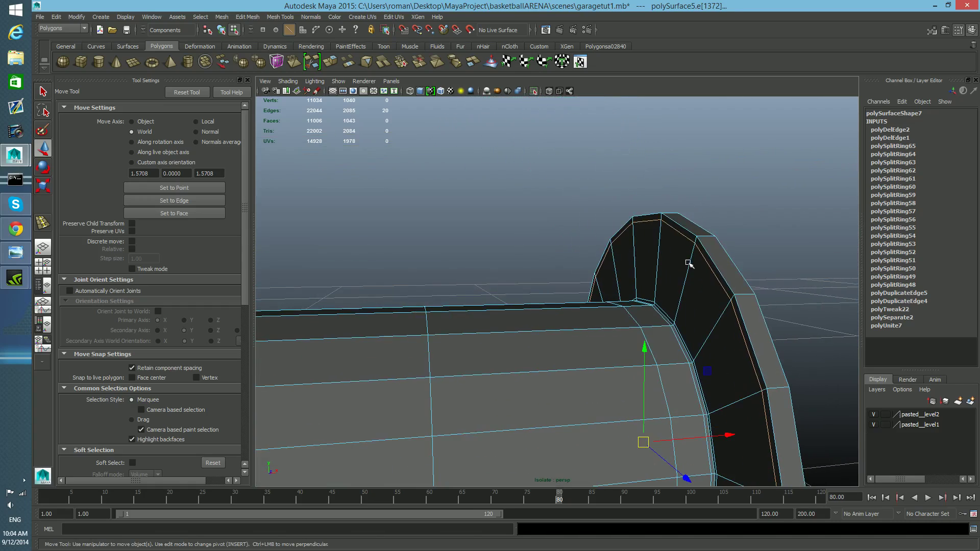
{"action": "right_click_drag", "start_coordinate": [690, 263], "coordinate": [585, 266], "text": "alt"}
{"action": "left_click_drag", "start_coordinate": [585, 266], "coordinate": [492, 290], "text": "alt"}
{"action": "right_click_drag", "start_coordinate": [615, 300], "coordinate": [648, 307], "text": "alt"}
{"action": "middle_click_drag", "start_coordinate": [670, 337], "coordinate": [643, 302], "text": "alt"}
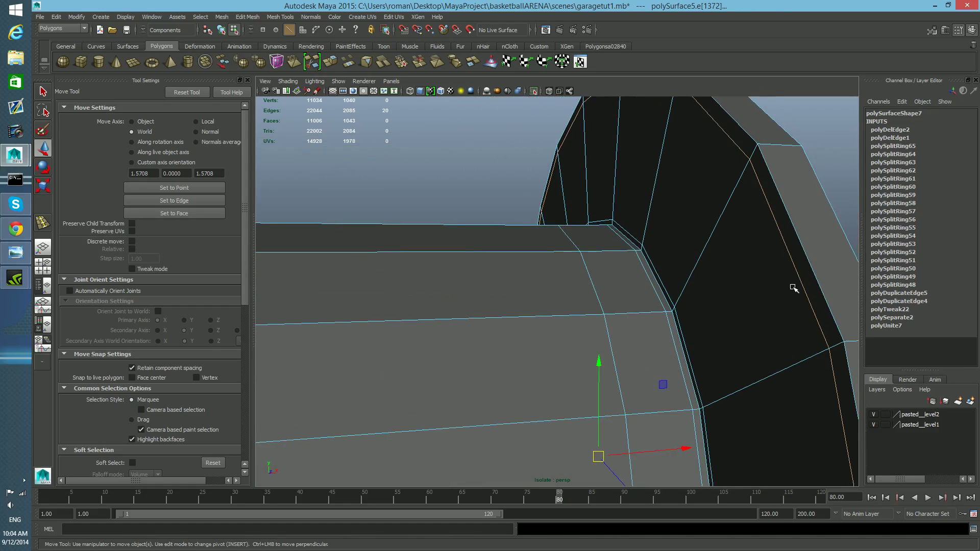
{"action": "right_click_drag", "start_coordinate": [794, 290], "coordinate": [779, 284], "text": "alt"}
{"action": "left_click_drag", "start_coordinate": [638, 304], "coordinate": [670, 311], "text": "alt"}
{"action": "right_click_drag", "start_coordinate": [660, 298], "coordinate": [663, 366], "text": "shift"}
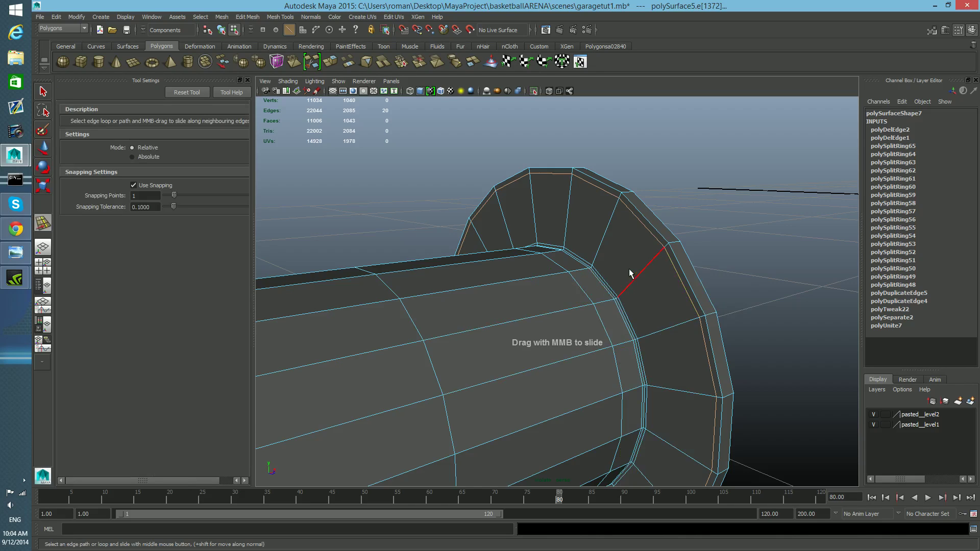
Step: Insert an edge loop along the outer rim of the spool collar's flange
{"action": "middle_click_drag", "start_coordinate": [630, 268], "coordinate": [659, 287]}
{"action": "left_click", "coordinate": [668, 284]}
{"action": "left_click_drag", "start_coordinate": [669, 283], "coordinate": [626, 295], "text": "alt"}
{"action": "left_click_drag", "start_coordinate": [564, 286], "coordinate": [567, 292], "text": "alt"}
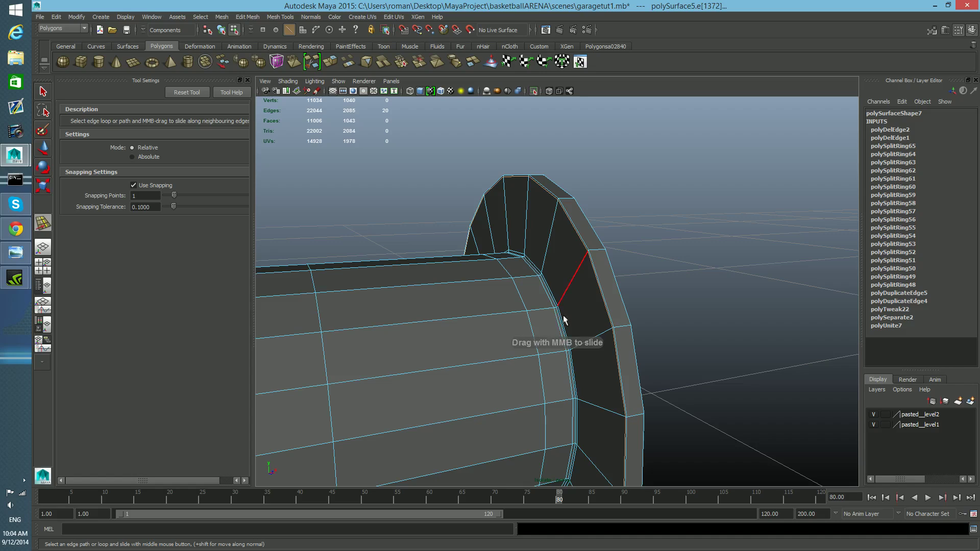
{"action": "left_click_drag", "start_coordinate": [567, 328], "coordinate": [617, 335], "text": "alt"}
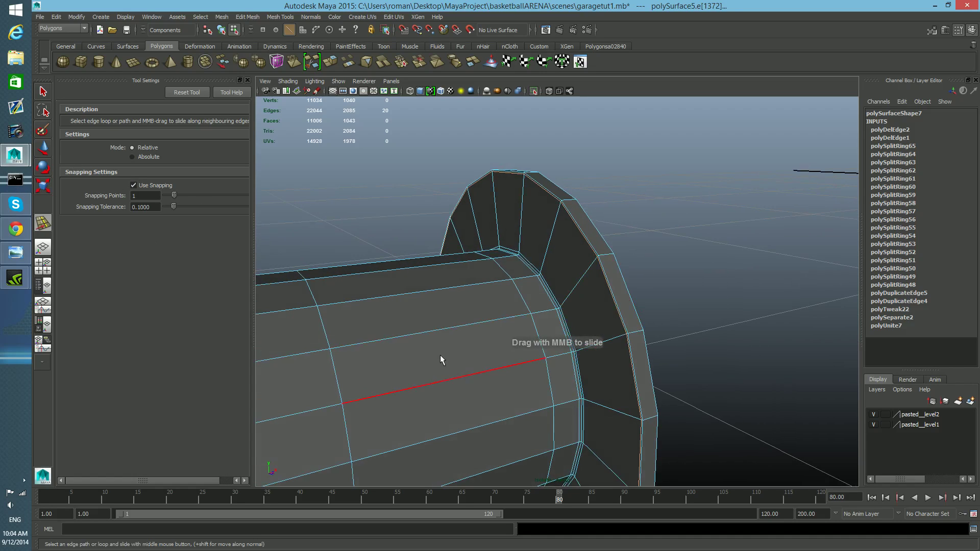
{"action": "left_click_drag", "start_coordinate": [504, 347], "coordinate": [458, 364], "text": "alt"}
{"action": "right_click_drag", "start_coordinate": [458, 365], "coordinate": [464, 372], "text": "alt"}
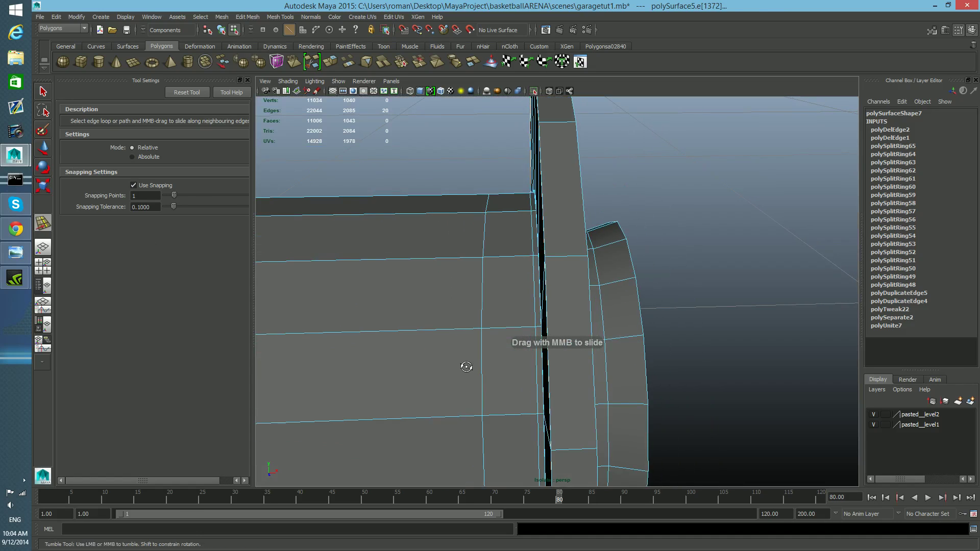
{"action": "left_click_drag", "start_coordinate": [465, 366], "coordinate": [534, 319], "text": "alt"}
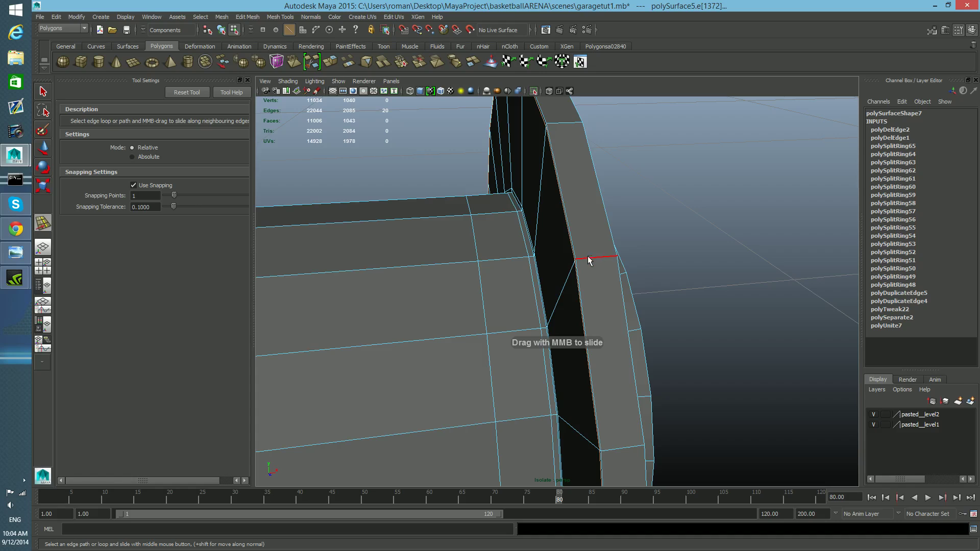
{"action": "key", "text": "F8"}
{"action": "right_click_drag", "start_coordinate": [589, 258], "coordinate": [553, 264], "text": "shift"}
{"action": "mouse_move", "coordinate": [580, 259]}
{"action": "left_mouse_down"}
{"action": "mouse_move", "coordinate": [603, 266]}
{"action": "mouse_move", "coordinate": [592, 268]}
{"action": "left_mouse_up"}
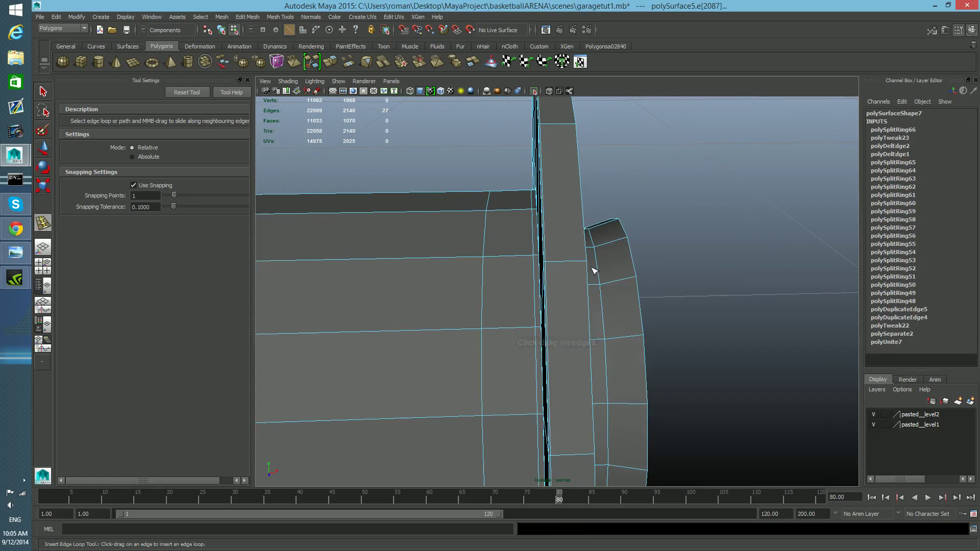
Step: Insert several edge loops along the collar's outer edge, undoing the last extra loop
{"action": "key", "text": "ctrl+z"}
{"action": "left_click", "coordinate": [578, 261]}
{"action": "key", "text": "ctrl+z"}
{"action": "left_click_drag", "start_coordinate": [567, 265], "coordinate": [463, 227]}
{"action": "left_click_drag", "start_coordinate": [551, 327], "coordinate": [633, 418]}
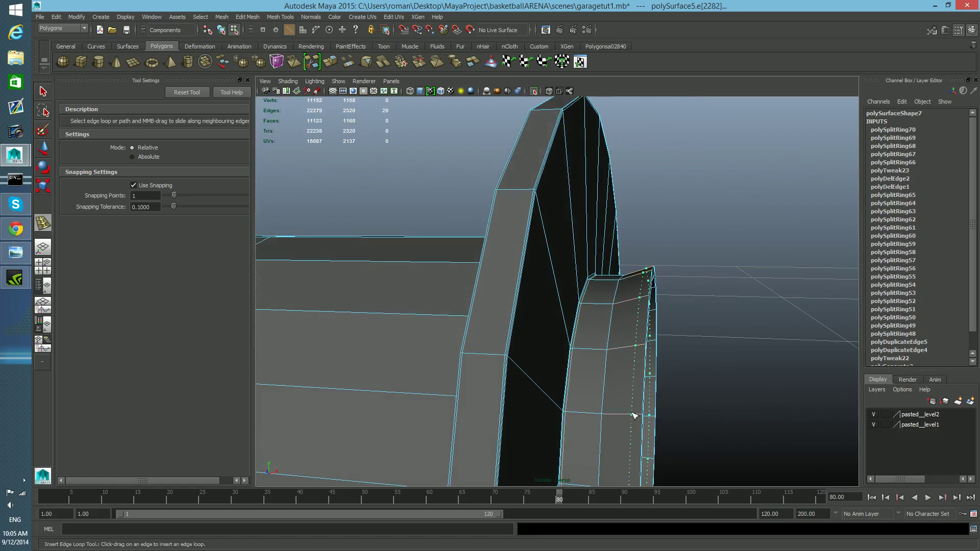
{"action": "left_click_drag", "start_coordinate": [642, 414], "coordinate": [588, 407]}
{"action": "scroll", "coordinate": [584, 408], "scroll_direction": "up", "scroll_amount": 5}
{"action": "scroll", "coordinate": [583, 408], "scroll_direction": "down", "scroll_amount": 3}
{"action": "scroll", "coordinate": [583, 408], "scroll_direction": "down", "scroll_amount": 4}
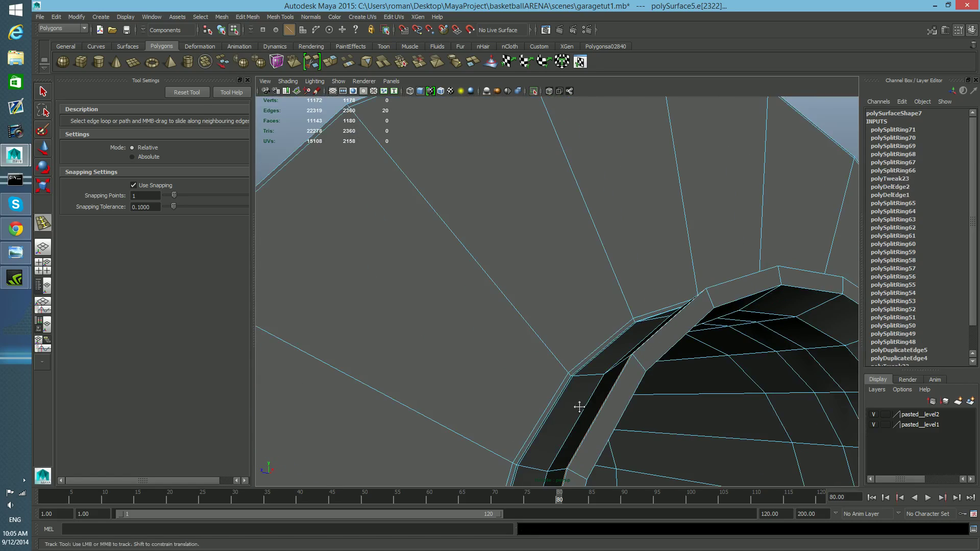
{"action": "key", "text": "ctrl+z"}
{"action": "scroll", "coordinate": [573, 348], "scroll_direction": "up", "scroll_amount": 3}
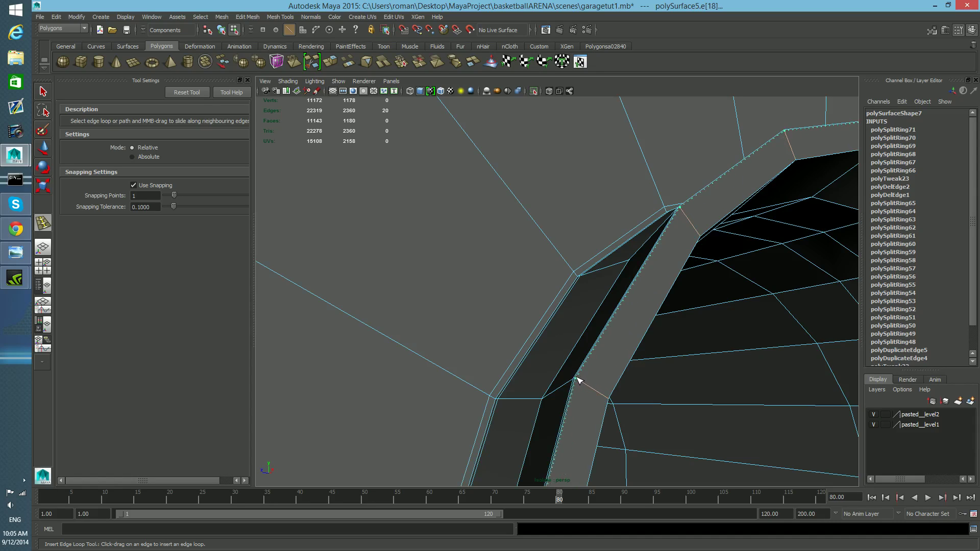
Step: Insert edge loops across the inner face of the spool collar around its hole
{"action": "left_click_drag", "start_coordinate": [578, 380], "coordinate": [606, 401]}
{"action": "left_click_drag", "start_coordinate": [606, 401], "coordinate": [564, 396], "text": "alt"}
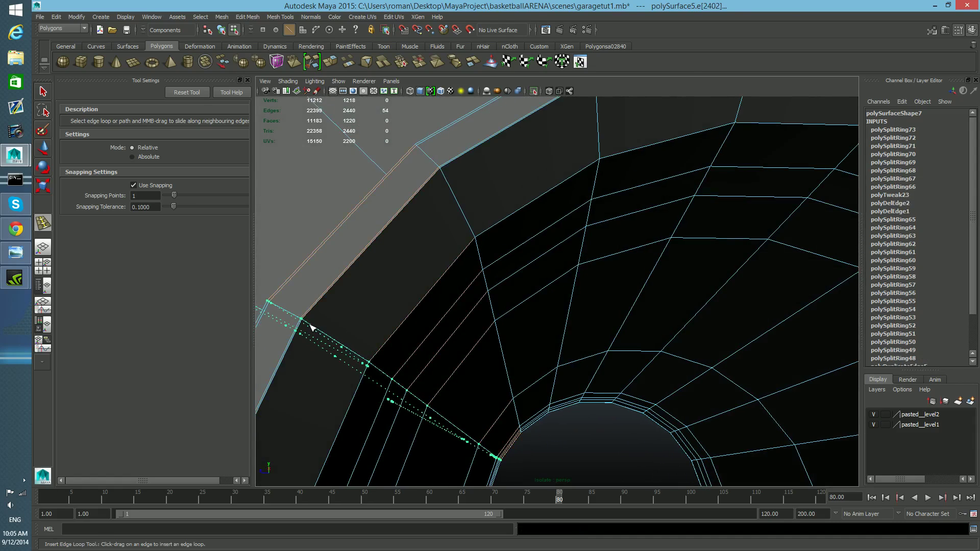
{"action": "left_click", "coordinate": [309, 318]}
{"action": "mouse_move", "coordinate": [354, 366]}
{"action": "left_mouse_down", "text": "alt"}
{"action": "mouse_move", "coordinate": [324, 381]}
{"action": "mouse_move", "coordinate": [343, 358]}
{"action": "mouse_move", "coordinate": [332, 363]}
{"action": "mouse_move", "coordinate": [338, 373]}
{"action": "left_mouse_up", "text": "alt"}
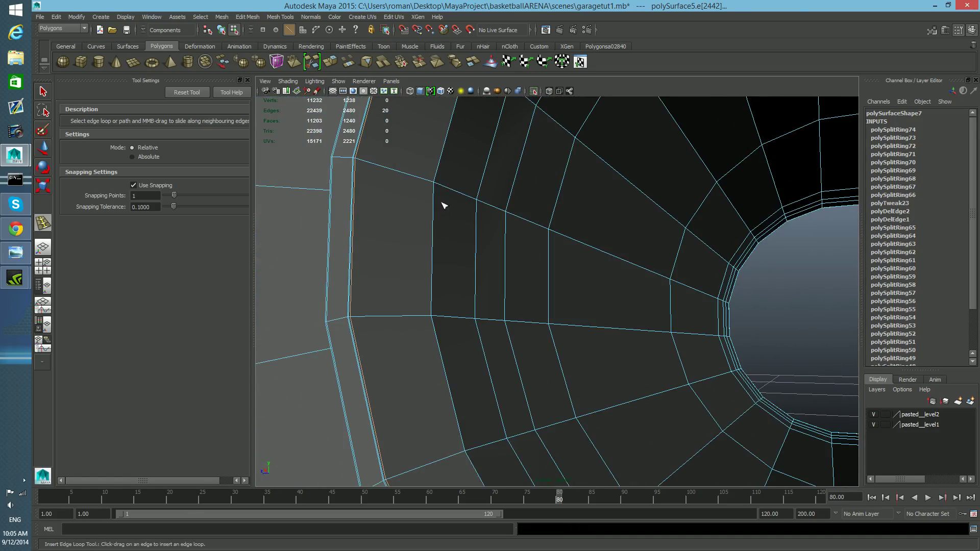
{"action": "left_click", "coordinate": [435, 184]}
{"action": "left_click_drag", "start_coordinate": [683, 377], "coordinate": [822, 380], "text": "alt"}
{"action": "right_click_drag", "start_coordinate": [823, 380], "coordinate": [602, 379], "text": "alt"}
{"action": "left_click_drag", "start_coordinate": [602, 379], "coordinate": [665, 382], "text": "alt"}
{"action": "right_click_drag", "start_coordinate": [410, 352], "coordinate": [491, 372], "text": "alt"}
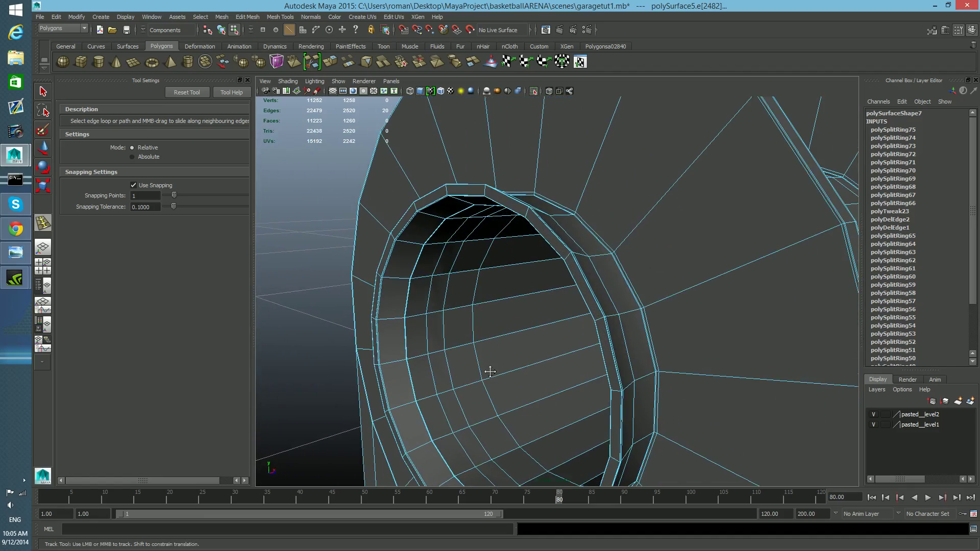
Step: Add one more edge loop on the collar's inner face after undoing a stray insertion
{"action": "middle_click_drag", "start_coordinate": [490, 372], "coordinate": [491, 357], "text": "alt"}
{"action": "right_click_drag", "start_coordinate": [491, 359], "coordinate": [504, 368], "text": "alt"}
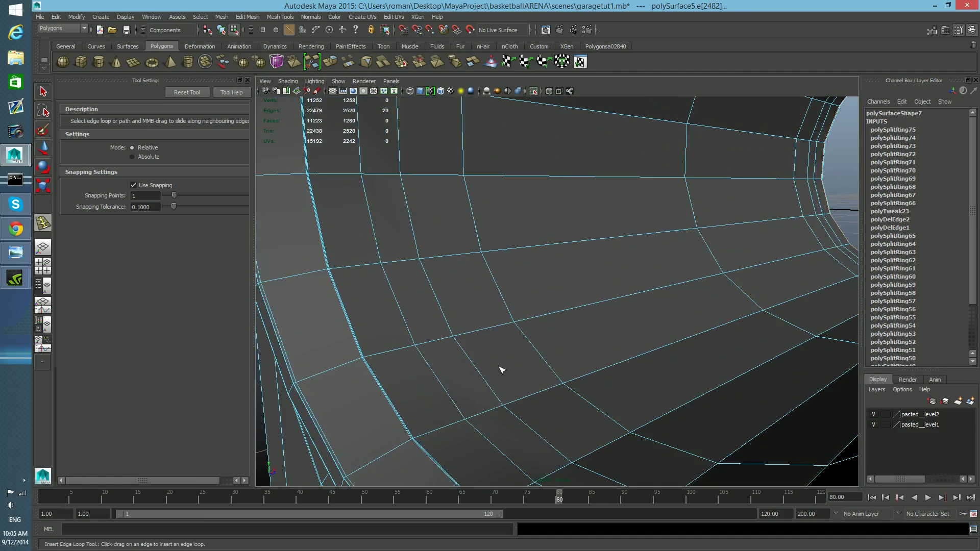
{"action": "right_click_drag", "start_coordinate": [418, 409], "coordinate": [418, 407], "text": "alt"}
{"action": "middle_click_drag", "start_coordinate": [418, 407], "coordinate": [422, 405], "text": "alt"}
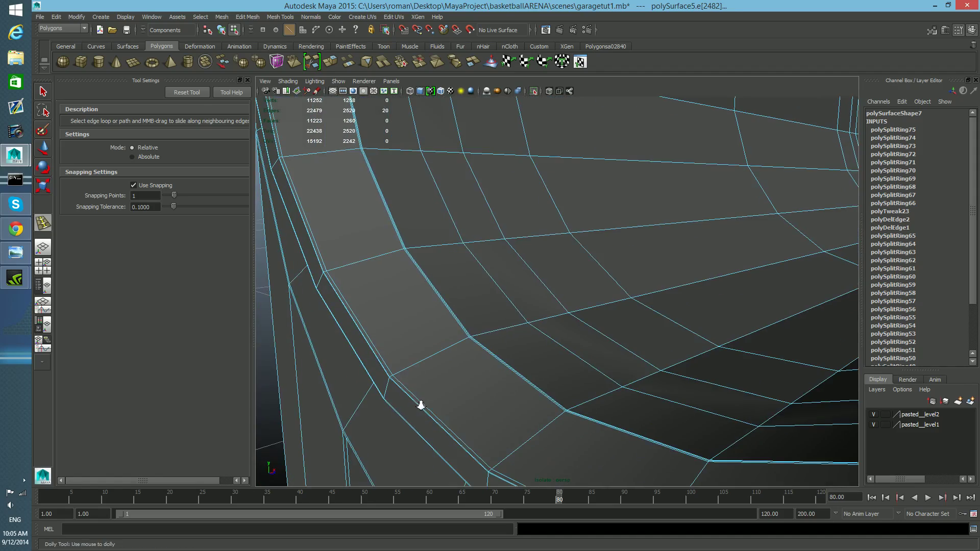
{"action": "right_click_drag", "start_coordinate": [422, 405], "coordinate": [426, 408], "text": "alt"}
{"action": "key", "text": "a"}
{"action": "left_click_drag", "start_coordinate": [617, 372], "coordinate": [449, 377], "text": "alt"}
{"action": "right_click_drag", "start_coordinate": [449, 377], "coordinate": [494, 394], "text": "alt"}
{"action": "left_click_drag", "start_coordinate": [494, 394], "coordinate": [462, 400], "text": "alt"}
{"action": "middle_click_drag", "start_coordinate": [462, 401], "coordinate": [486, 401], "text": "alt"}
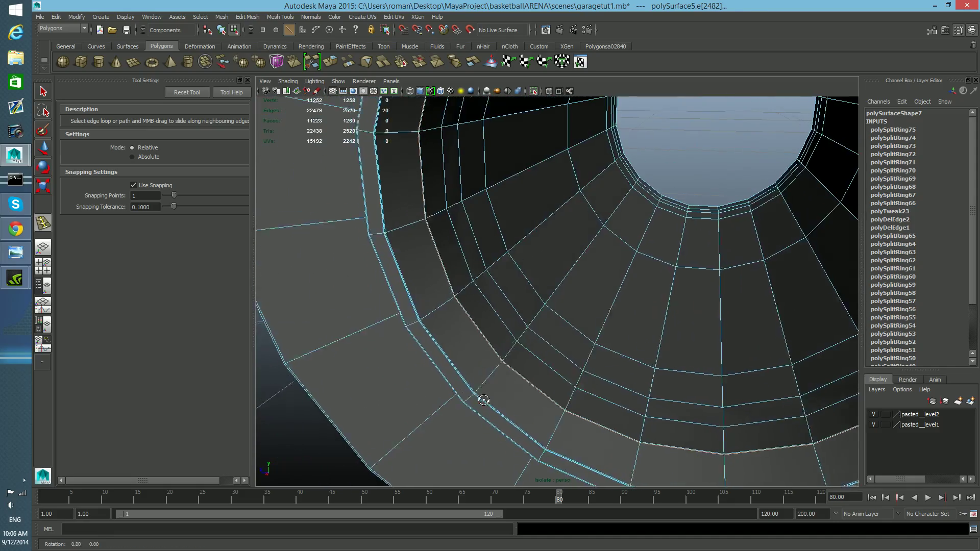
{"action": "left_click_drag", "start_coordinate": [485, 401], "coordinate": [457, 402], "text": "alt"}
{"action": "middle_click_drag", "start_coordinate": [377, 376], "coordinate": [391, 376], "text": "alt"}
{"action": "right_click_drag", "start_coordinate": [369, 335], "coordinate": [374, 338], "text": "alt"}
{"action": "middle_click_drag", "start_coordinate": [374, 338], "coordinate": [388, 341], "text": "alt"}
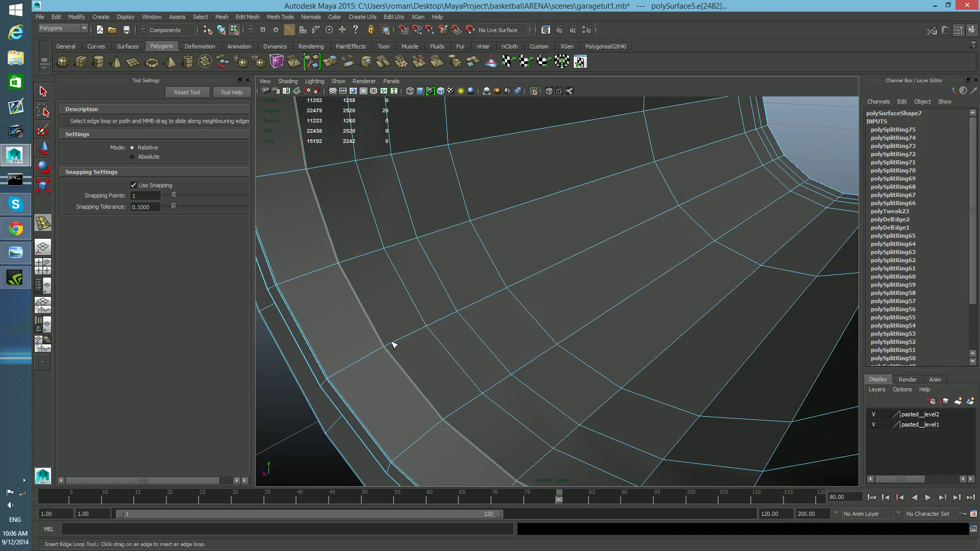
{"action": "left_click_drag", "start_coordinate": [394, 341], "coordinate": [386, 348]}
{"action": "key", "text": "ctrl+z"}
{"action": "left_click_drag", "start_coordinate": [484, 368], "coordinate": [623, 357], "text": "alt"}
{"action": "left_click_drag", "start_coordinate": [661, 313], "coordinate": [676, 305], "text": "alt"}
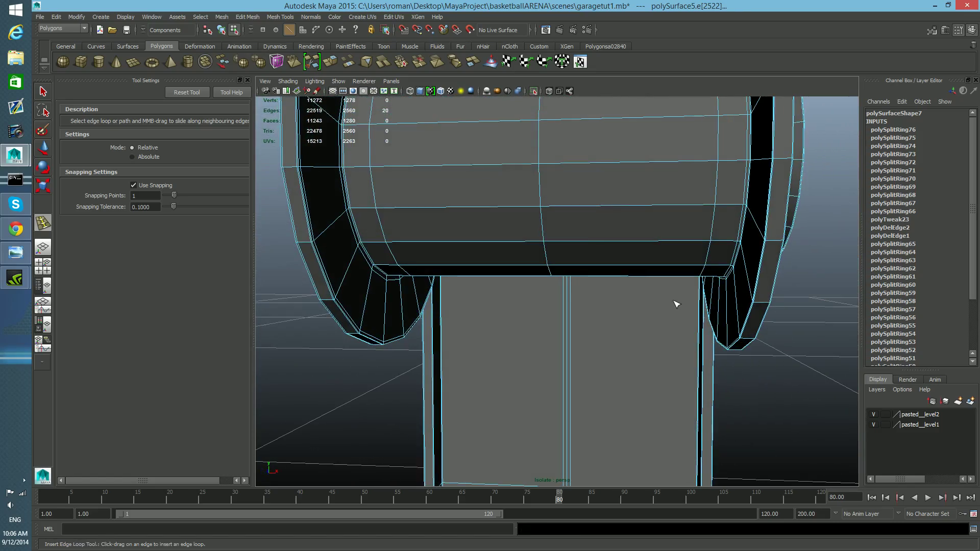
Step: Preview the smoothed spool and return to object selection mode
{"action": "key", "text": "3"}
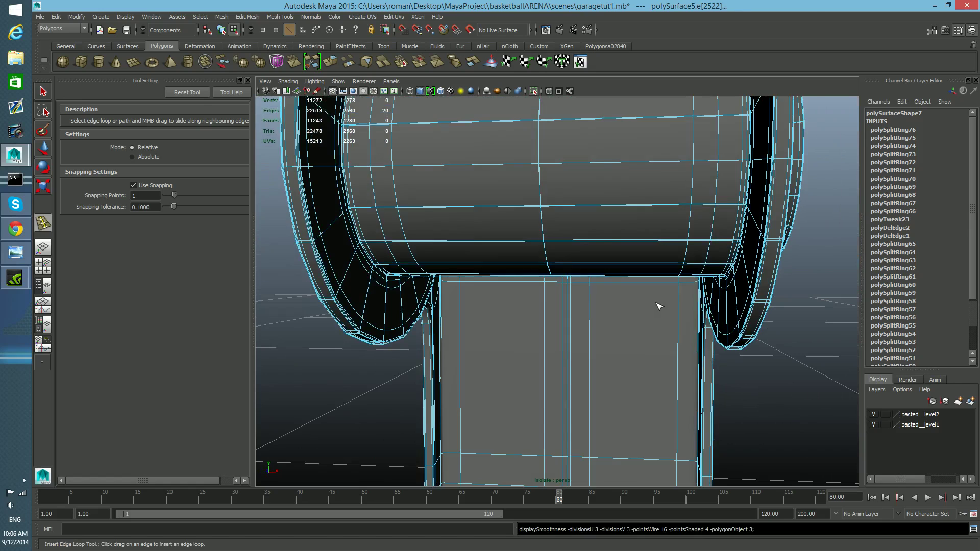
{"action": "scroll", "coordinate": [657, 303], "scroll_direction": "down", "scroll_amount": 8}
{"action": "left_click_drag", "start_coordinate": [642, 313], "coordinate": [643, 308], "text": "alt"}
{"action": "key", "text": "F8"}
{"action": "left_click_drag", "start_coordinate": [621, 351], "coordinate": [580, 339], "text": "alt"}
{"action": "right_click_drag", "start_coordinate": [580, 339], "coordinate": [661, 363], "text": "alt"}
{"action": "left_click_drag", "start_coordinate": [661, 363], "coordinate": [561, 369], "text": "alt"}
{"action": "left_click_drag", "start_coordinate": [468, 393], "coordinate": [456, 260], "text": "alt"}
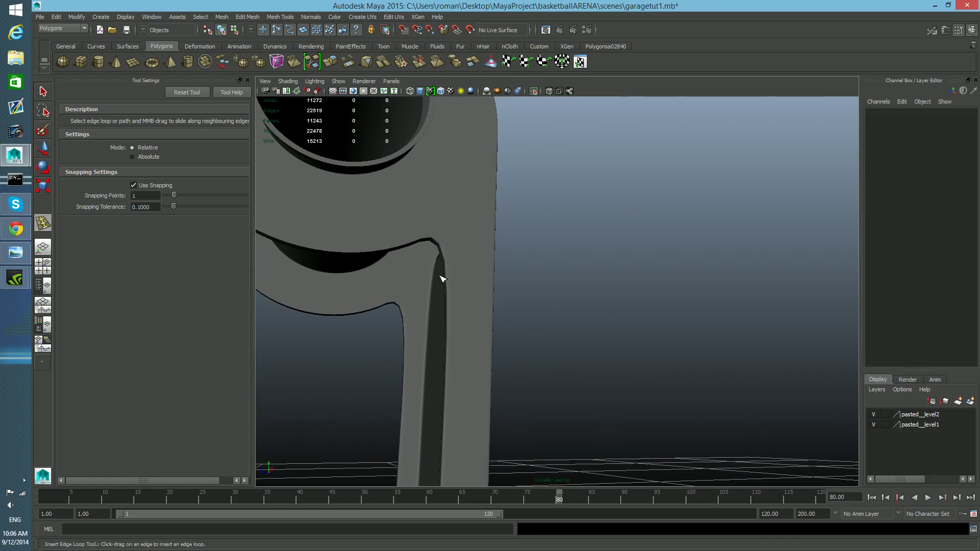
Step: Select the bracket plate and insert an edge loop near its top where it meets the spool
{"action": "left_click", "coordinate": [43, 93]}
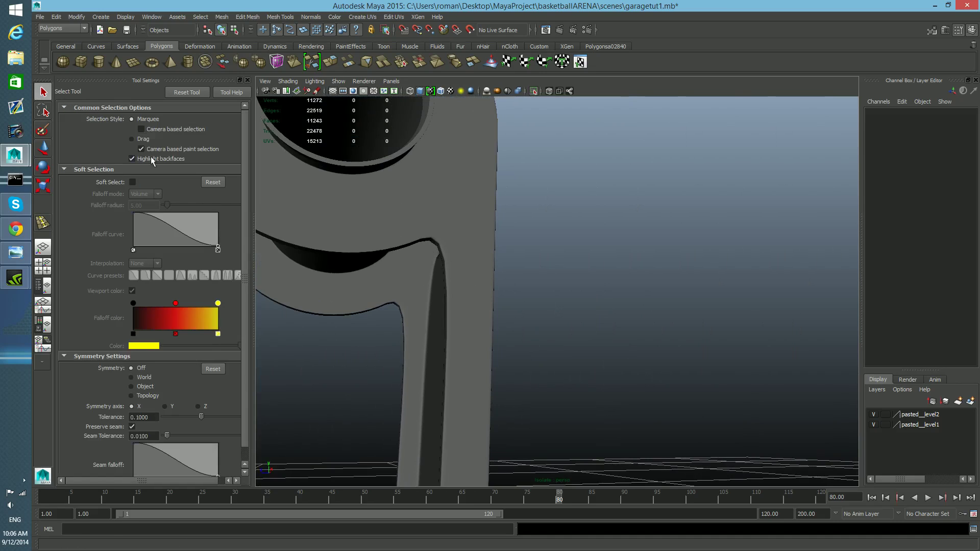
{"action": "left_click", "coordinate": [453, 247]}
{"action": "key", "text": "1"}
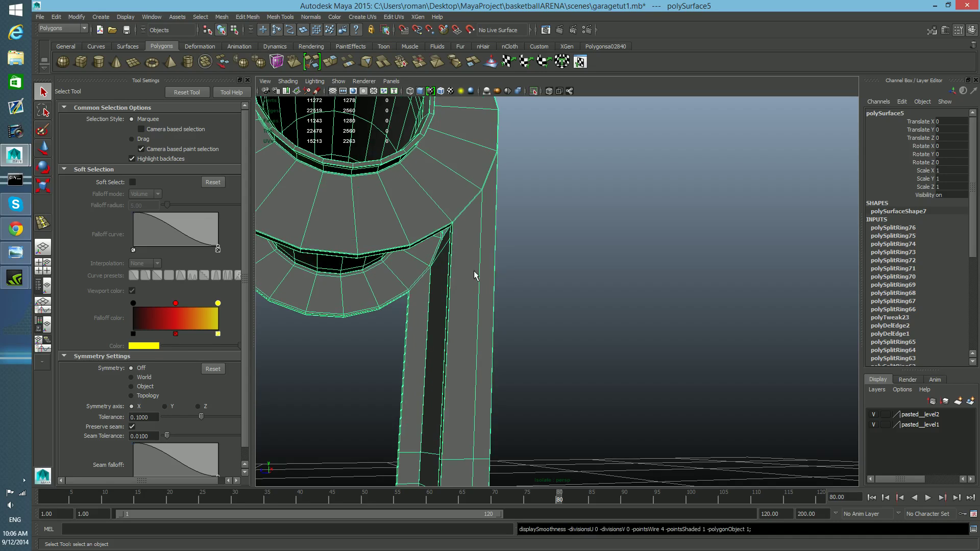
{"action": "right_click_drag", "start_coordinate": [474, 276], "coordinate": [495, 299], "text": "shift"}
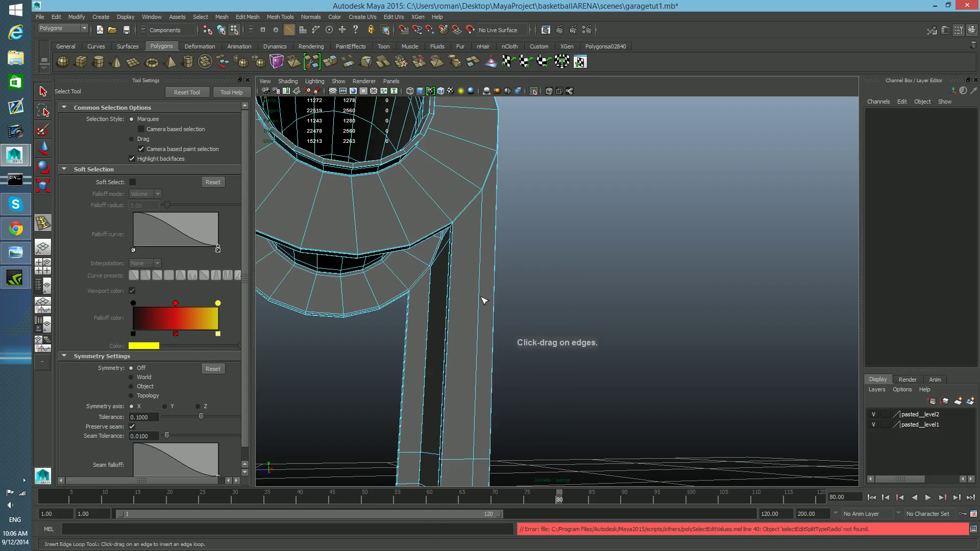
{"action": "left_click", "coordinate": [480, 301]}
{"action": "left_click_drag", "start_coordinate": [492, 215], "coordinate": [490, 199]}
{"action": "scroll", "coordinate": [398, 323], "scroll_direction": "up", "scroll_amount": 4}
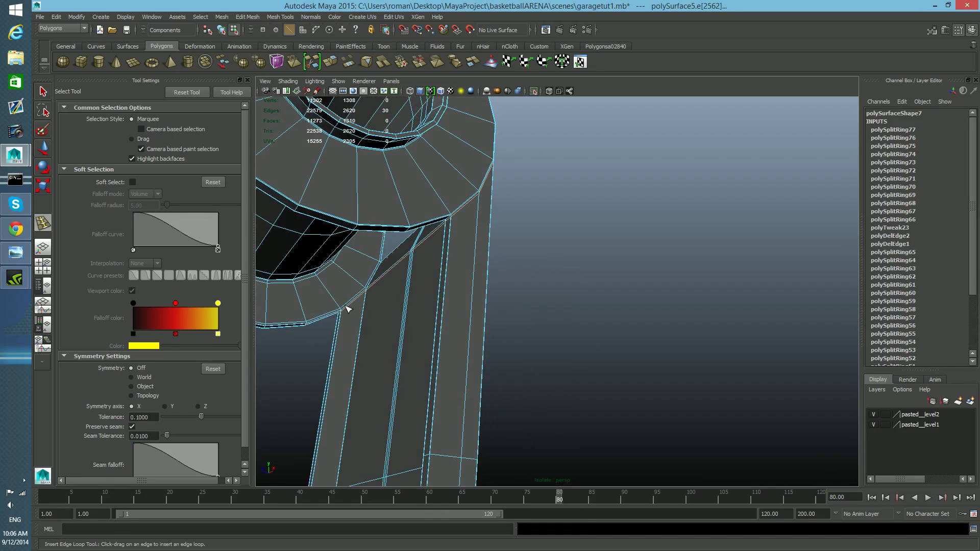
Step: Select the vertices along the bracket plate's side edge with the Move tool
{"action": "left_click_drag", "start_coordinate": [455, 336], "coordinate": [413, 359], "text": "alt"}
{"action": "key", "text": "1"}
{"action": "middle_click_drag", "start_coordinate": [452, 368], "coordinate": [459, 343], "text": "alt"}
{"action": "key", "text": "3"}
{"action": "key", "text": "1"}
{"action": "left_click_drag", "start_coordinate": [516, 306], "coordinate": [702, 306], "text": "alt"}
{"action": "left_click", "coordinate": [43, 150]}
{"action": "right_click_drag", "start_coordinate": [580, 277], "coordinate": [562, 277]}
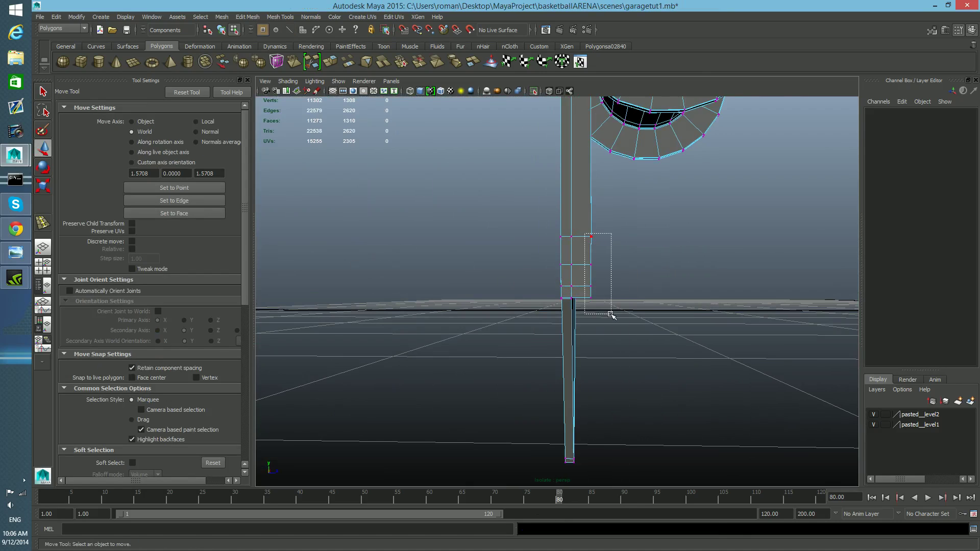
{"action": "left_click_drag", "start_coordinate": [611, 314], "coordinate": [611, 320]}
{"action": "left_click_drag", "start_coordinate": [591, 178], "coordinate": [590, 140]}
{"action": "key", "text": "3"}
{"action": "mouse_move", "coordinate": [640, 306]}
{"action": "left_mouse_down", "text": "alt"}
{"action": "mouse_move", "coordinate": [500, 309]}
{"action": "mouse_move", "coordinate": [634, 309]}
{"action": "left_mouse_up", "text": "alt"}
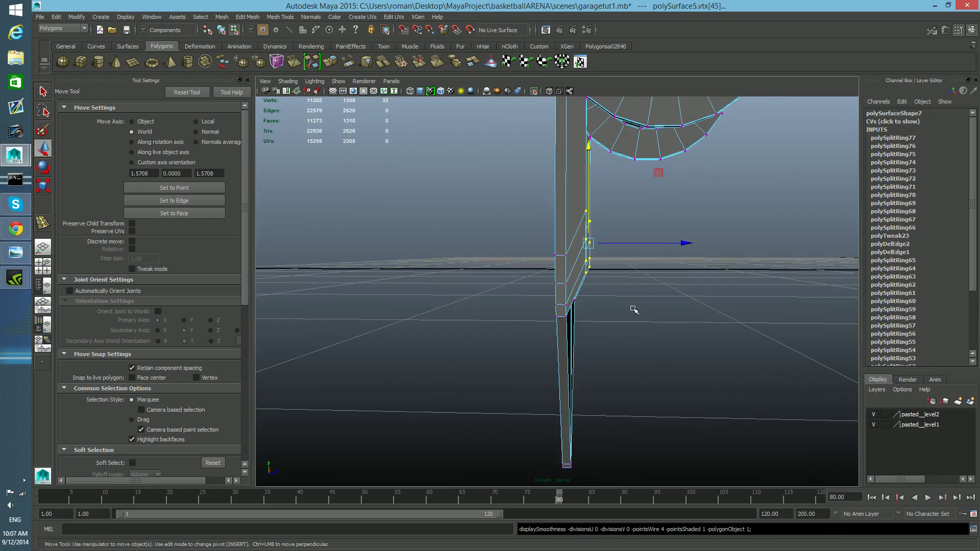
Step: Try moving the selected side vertices of the bracket plate and undo all four moves
{"action": "mouse_move", "coordinate": [604, 267]}
{"action": "left_mouse_down", "text": "alt"}
{"action": "mouse_move", "coordinate": [588, 254]}
{"action": "mouse_move", "coordinate": [597, 250]}
{"action": "left_mouse_up", "text": "alt"}
{"action": "left_click_drag", "start_coordinate": [576, 282], "coordinate": [576, 283]}
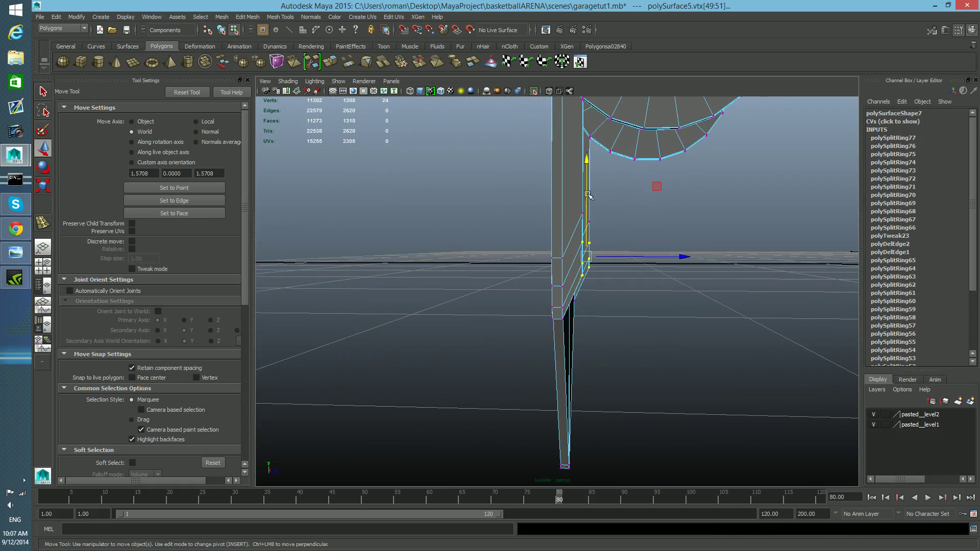
{"action": "mouse_move", "coordinate": [674, 256]}
{"action": "left_mouse_down"}
{"action": "mouse_move", "coordinate": [685, 256]}
{"action": "mouse_move", "coordinate": [665, 257]}
{"action": "left_mouse_up"}
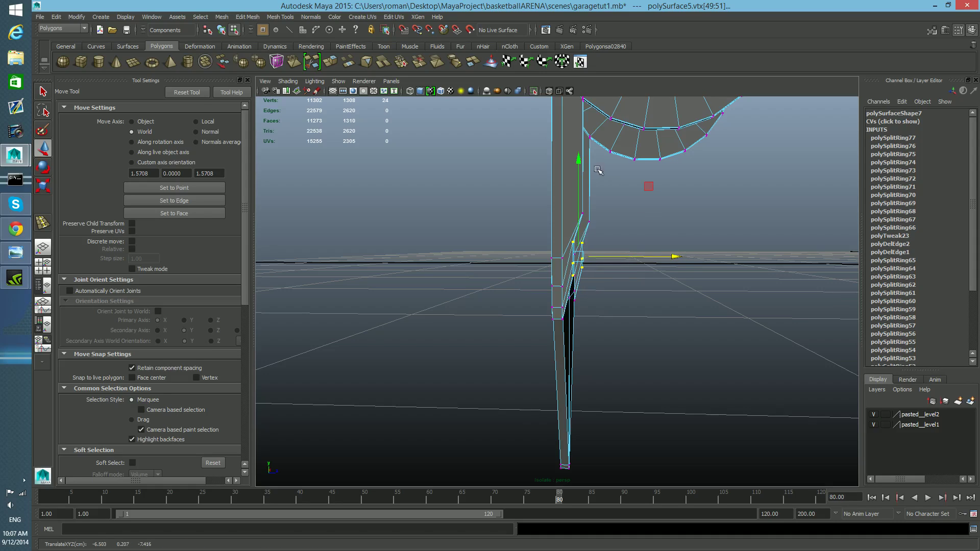
{"action": "left_click_drag", "start_coordinate": [580, 161], "coordinate": [579, 181]}
{"action": "left_click_drag", "start_coordinate": [678, 274], "coordinate": [650, 301]}
{"action": "key", "text": "3"}
{"action": "key", "text": "1"}
{"action": "key", "text": "ctrl+z"}
{"action": "key", "text": "ctrl+z"}
{"action": "key", "text": "ctrl+z"}
{"action": "key", "text": "ctrl+z"}
Step: Switch back to object selection mode to inspect the bracket's underside
{"action": "key", "text": "F8"}
{"action": "left_click_drag", "start_coordinate": [638, 308], "coordinate": [580, 337], "text": "alt"}
{"action": "middle_click_drag", "start_coordinate": [580, 338], "coordinate": [586, 365], "text": "alt"}
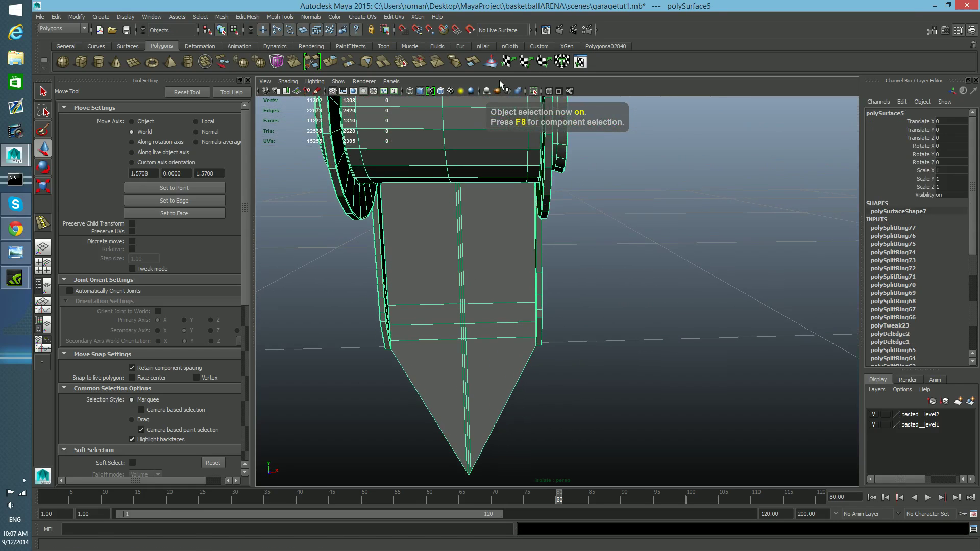
Step: Orbit around both bracket assemblies, selecting and framing each part to inspect it
{"action": "left_click", "coordinate": [533, 92]}
{"action": "scroll", "coordinate": [599, 202], "scroll_direction": "down", "scroll_amount": 3}
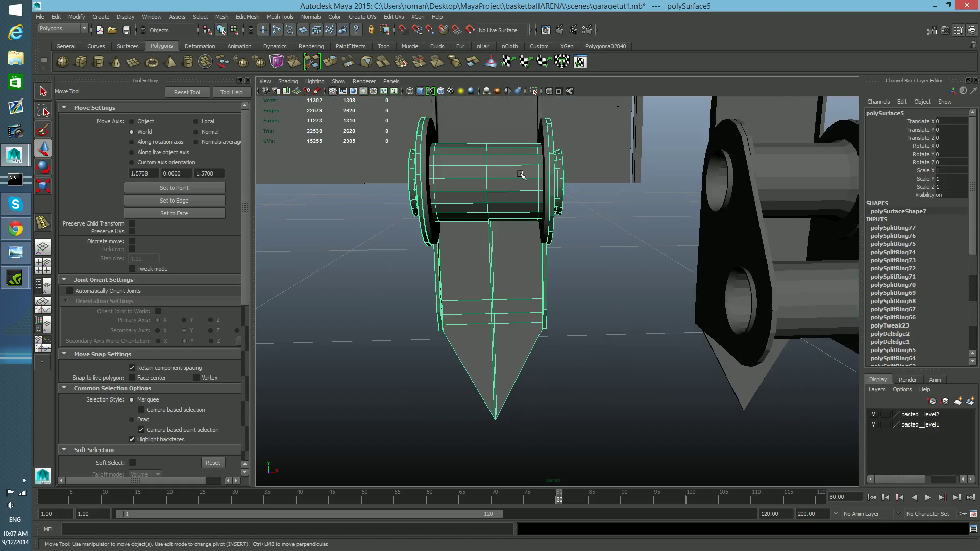
{"action": "left_click_drag", "start_coordinate": [520, 175], "coordinate": [635, 287], "text": "alt"}
{"action": "left_click", "coordinate": [685, 416]}
{"action": "left_click_drag", "start_coordinate": [685, 416], "coordinate": [609, 409], "text": "alt"}
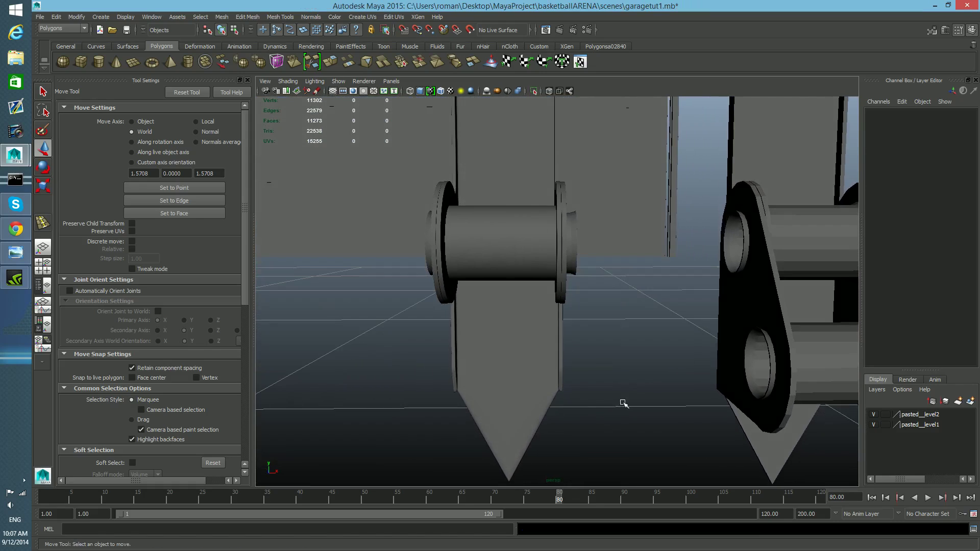
{"action": "middle_click_drag", "start_coordinate": [728, 314], "coordinate": [599, 407], "text": "alt"}
{"action": "left_click", "coordinate": [693, 268]}
{"action": "key", "text": "f"}
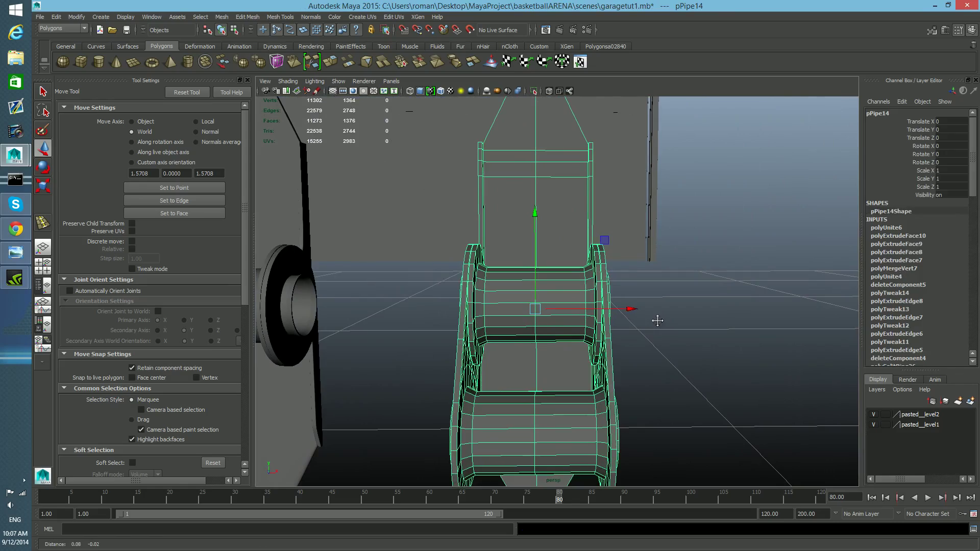
{"action": "scroll", "coordinate": [692, 333], "scroll_direction": "down", "scroll_amount": 5}
{"action": "middle_click_drag", "start_coordinate": [658, 341], "coordinate": [672, 324], "text": "alt"}
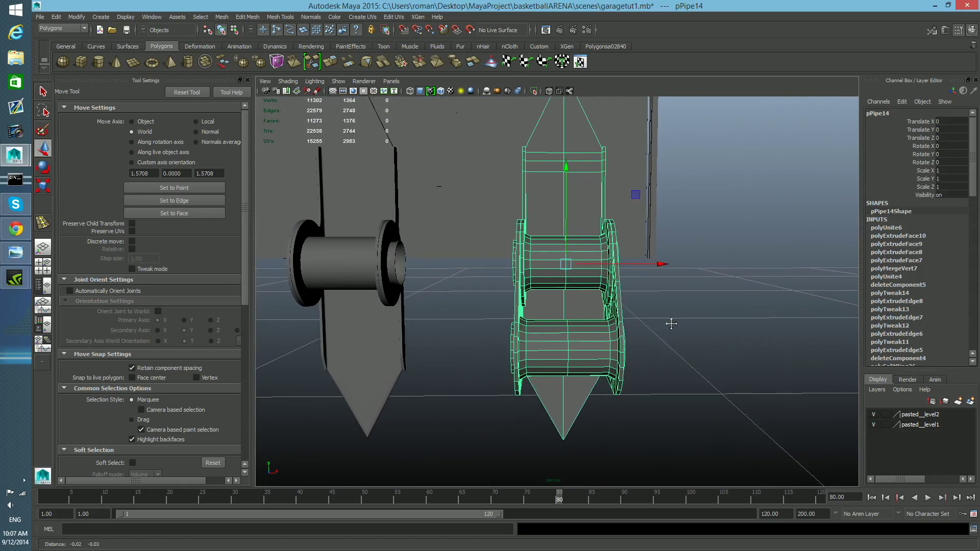
{"action": "left_click_drag", "start_coordinate": [672, 323], "coordinate": [569, 211], "text": "alt"}
{"action": "scroll", "coordinate": [659, 324], "scroll_direction": "up", "scroll_amount": 4}
{"action": "scroll", "coordinate": [568, 224], "scroll_direction": "down", "scroll_amount": 5}
{"action": "left_click_drag", "start_coordinate": [520, 258], "coordinate": [624, 301], "text": "alt"}
{"action": "left_click", "coordinate": [474, 284]}
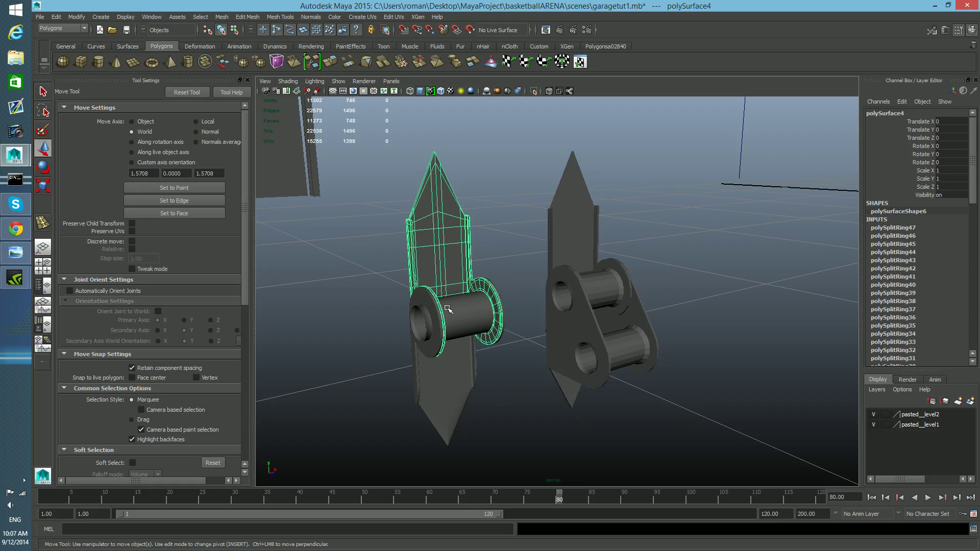
{"action": "left_click", "coordinate": [462, 317]}
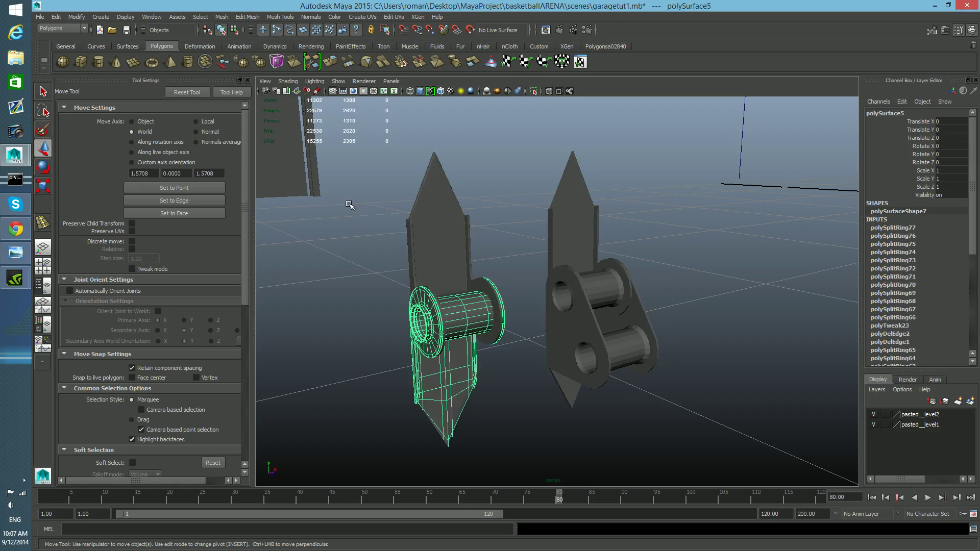
Step: Separate the second bracket assembly's combined pipe mesh into its individual parts
{"action": "left_click_drag", "start_coordinate": [623, 323], "coordinate": [564, 299], "text": "alt"}
{"action": "left_click", "coordinate": [565, 299]}
{"action": "right_click_drag", "start_coordinate": [557, 310], "coordinate": [626, 335], "text": "alt"}
{"action": "left_click_drag", "start_coordinate": [626, 334], "coordinate": [630, 333], "text": "alt"}
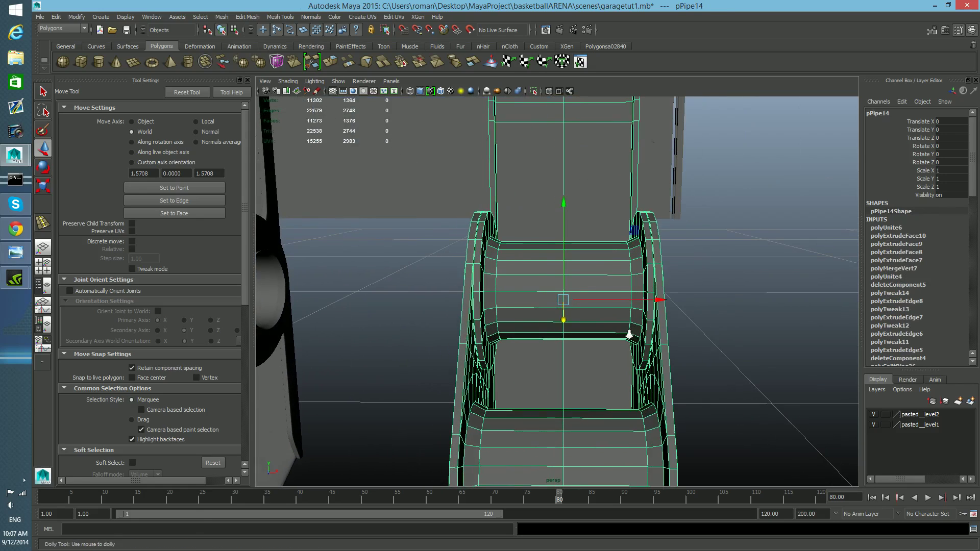
{"action": "left_click", "coordinate": [229, 18]}
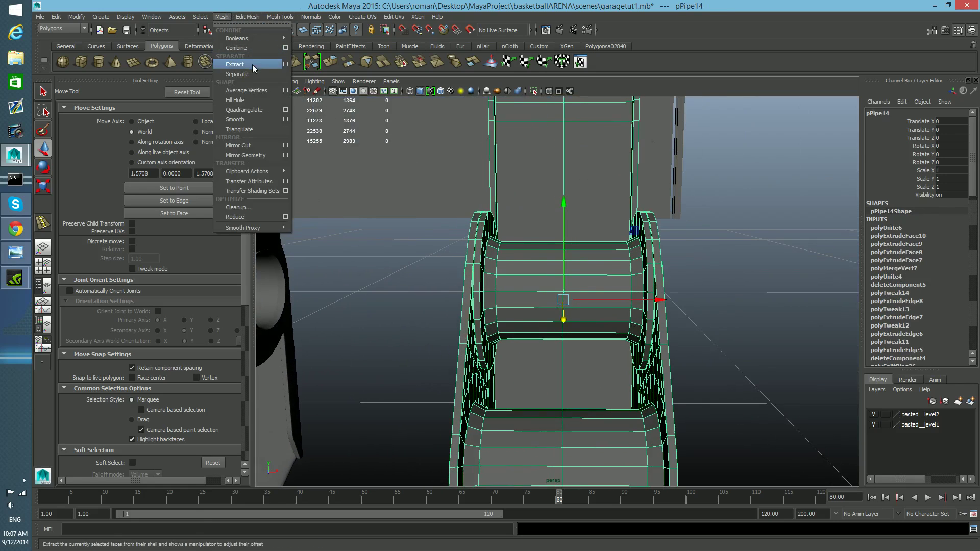
{"action": "left_click", "coordinate": [251, 71]}
Step: Select the separated spool piece and isolate it in the viewport
{"action": "right_click_drag", "start_coordinate": [648, 321], "coordinate": [634, 324], "text": "alt"}
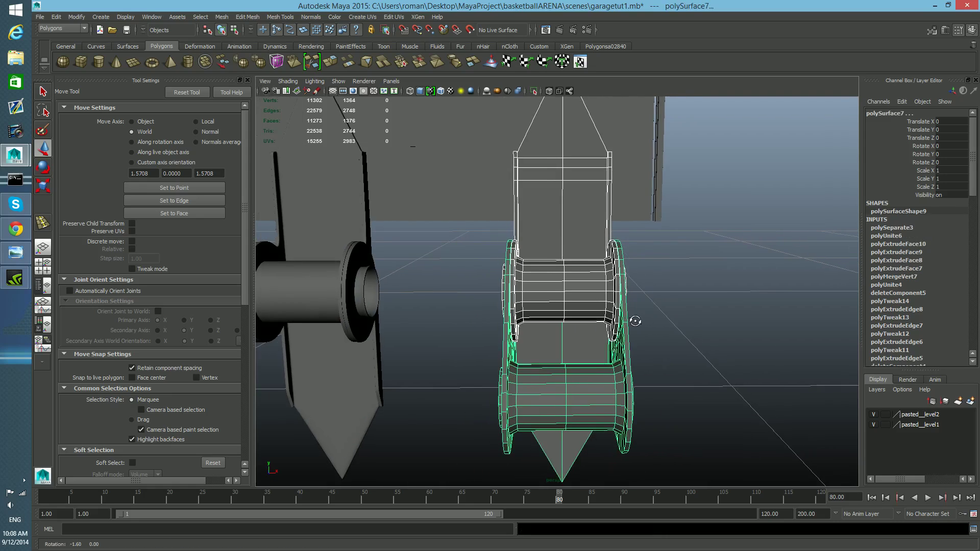
{"action": "left_click_drag", "start_coordinate": [634, 323], "coordinate": [559, 285], "text": "alt"}
{"action": "left_click", "coordinate": [558, 284]}
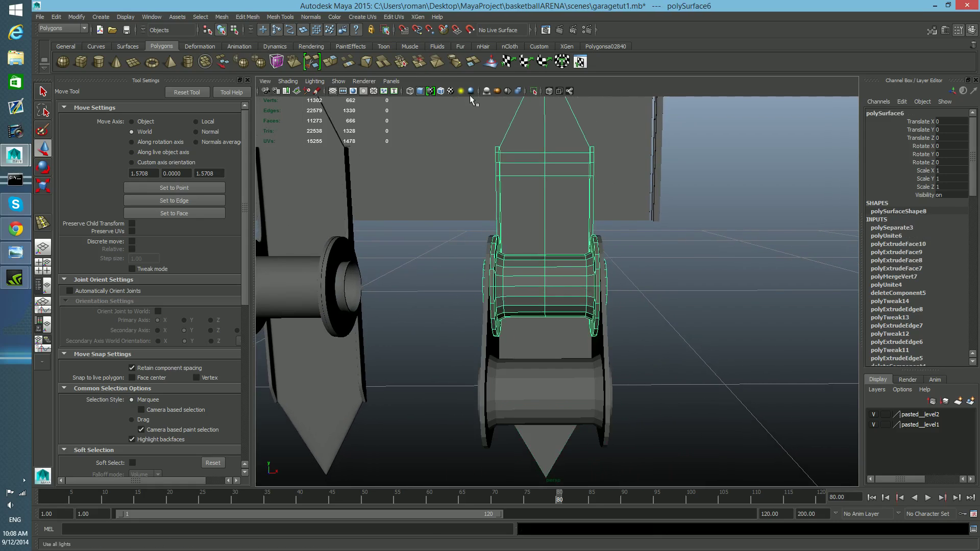
{"action": "left_click", "coordinate": [534, 92]}
{"action": "scroll", "coordinate": [536, 271], "scroll_direction": "up", "scroll_amount": 10}
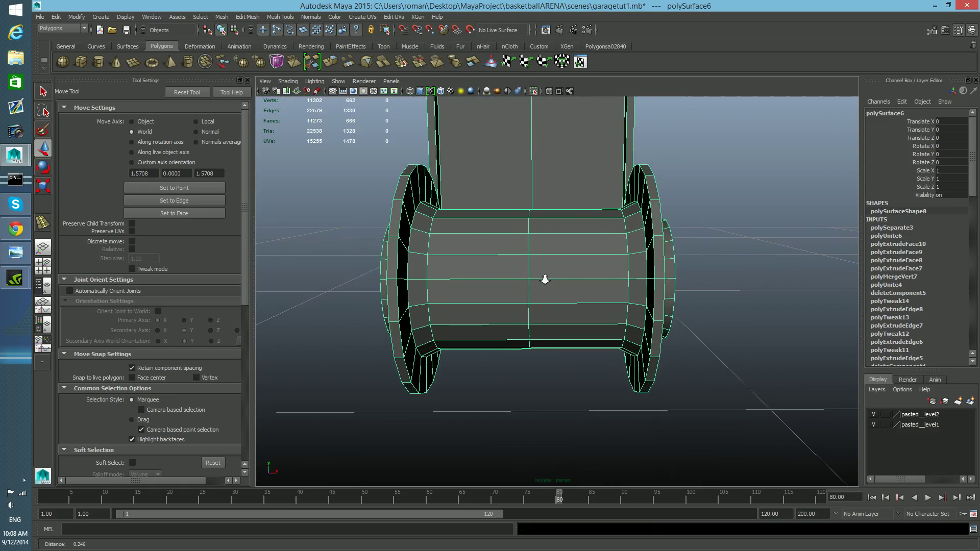
Step: Insert edge loops near the outer edge of the spool's flange, undoing misplaced attempts
{"action": "right_click_drag", "start_coordinate": [537, 285], "coordinate": [570, 304], "text": "shift"}
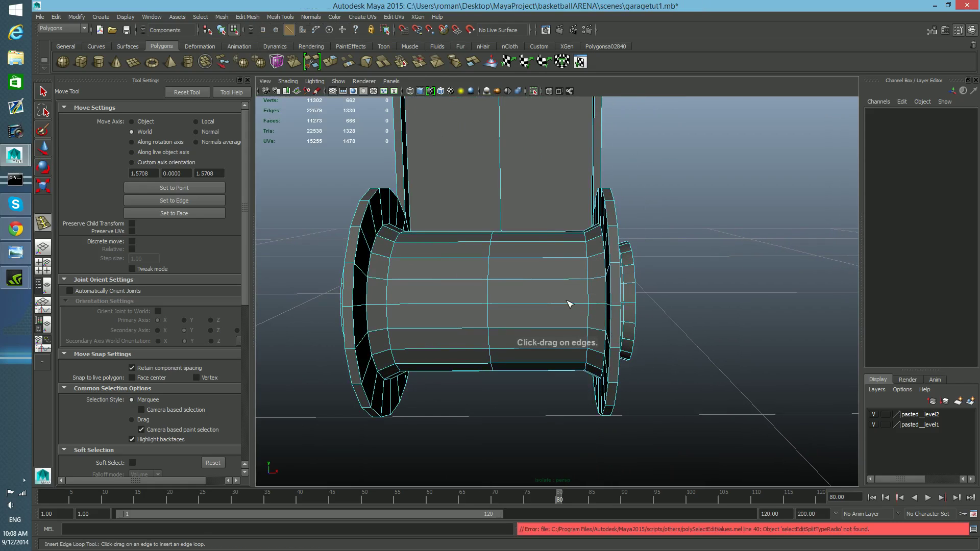
{"action": "left_click_drag", "start_coordinate": [619, 267], "coordinate": [549, 312], "text": "alt"}
{"action": "scroll", "coordinate": [556, 271], "scroll_direction": "up", "scroll_amount": 4}
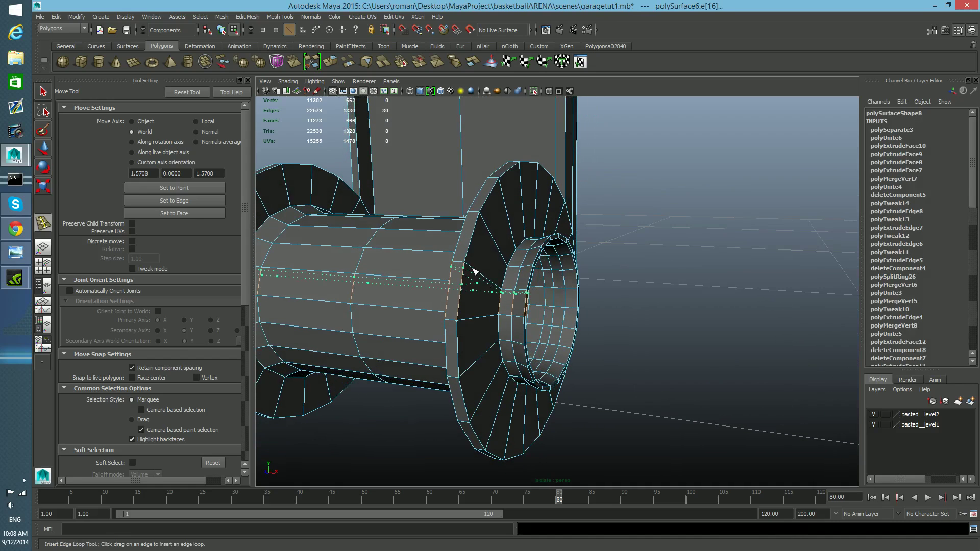
{"action": "key", "text": "ctrl+z"}
{"action": "left_click_drag", "start_coordinate": [486, 279], "coordinate": [544, 303]}
{"action": "key", "text": "ctrl+z"}
{"action": "key", "text": "ctrl+z"}
{"action": "right_click_drag", "start_coordinate": [544, 302], "coordinate": [551, 307], "text": "alt"}
{"action": "left_click_drag", "start_coordinate": [551, 307], "coordinate": [500, 305], "text": "alt"}
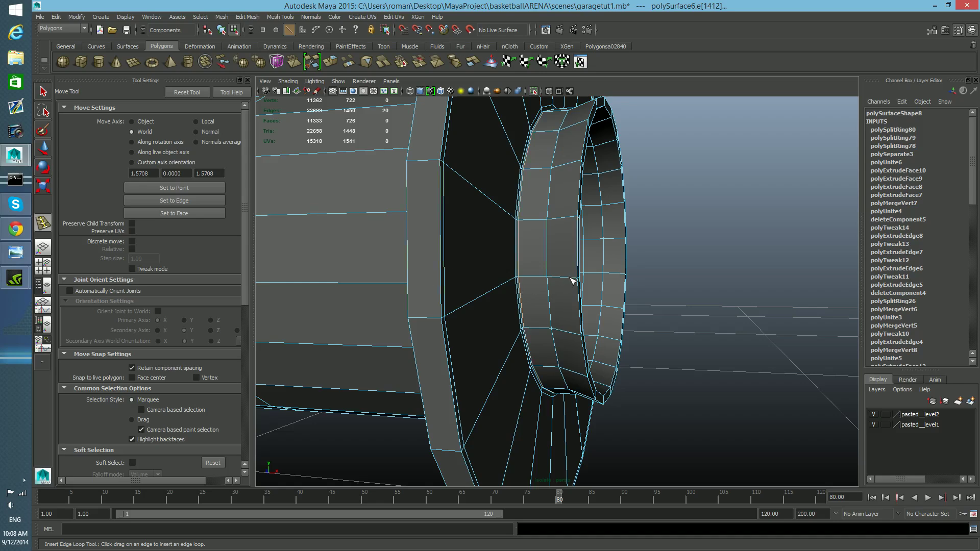
Step: Insert an edge loop along the inner rim of the flange's hole
{"action": "left_click_drag", "start_coordinate": [573, 280], "coordinate": [388, 324]}
{"action": "scroll", "coordinate": [392, 326], "scroll_direction": "up", "scroll_amount": 5}
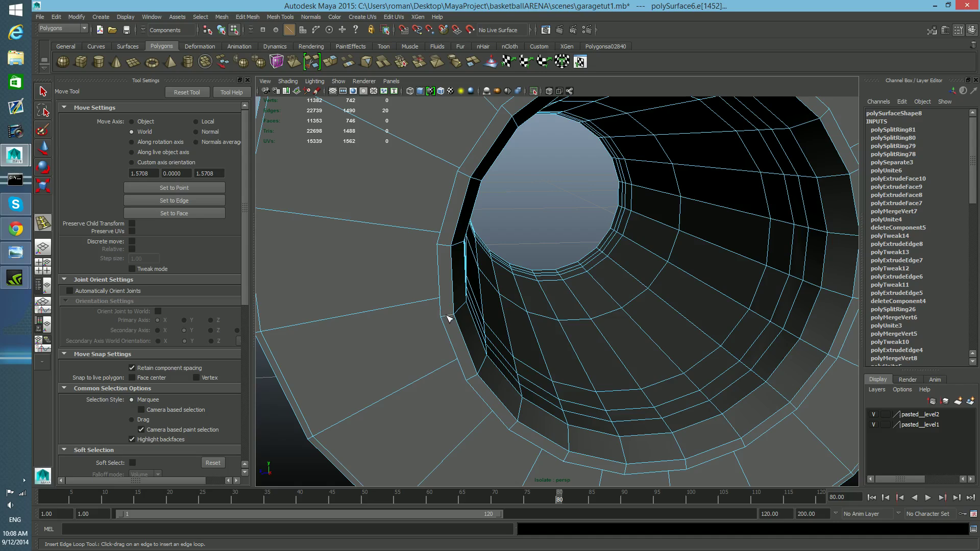
{"action": "key", "text": "ctrl+z"}
{"action": "left_click_drag", "start_coordinate": [448, 318], "coordinate": [451, 318]}
{"action": "scroll", "coordinate": [449, 315], "scroll_direction": "up", "scroll_amount": 5}
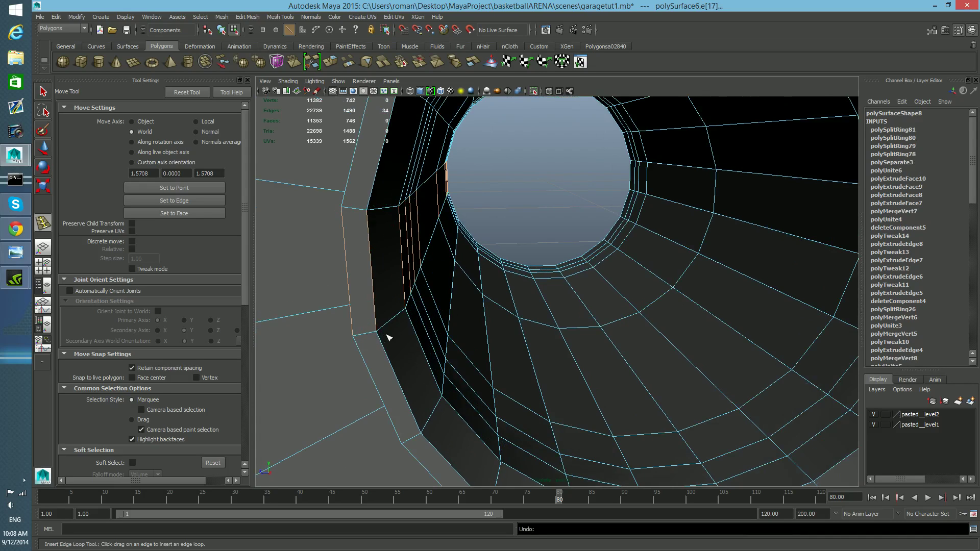
{"action": "scroll", "coordinate": [393, 334], "scroll_direction": "up", "scroll_amount": 4}
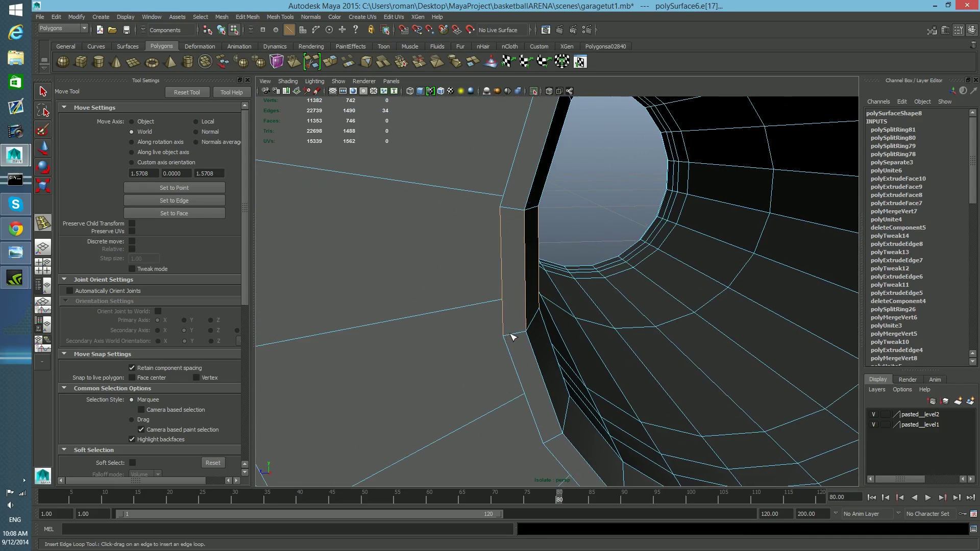
{"action": "scroll", "coordinate": [515, 336], "scroll_direction": "up", "scroll_amount": 4}
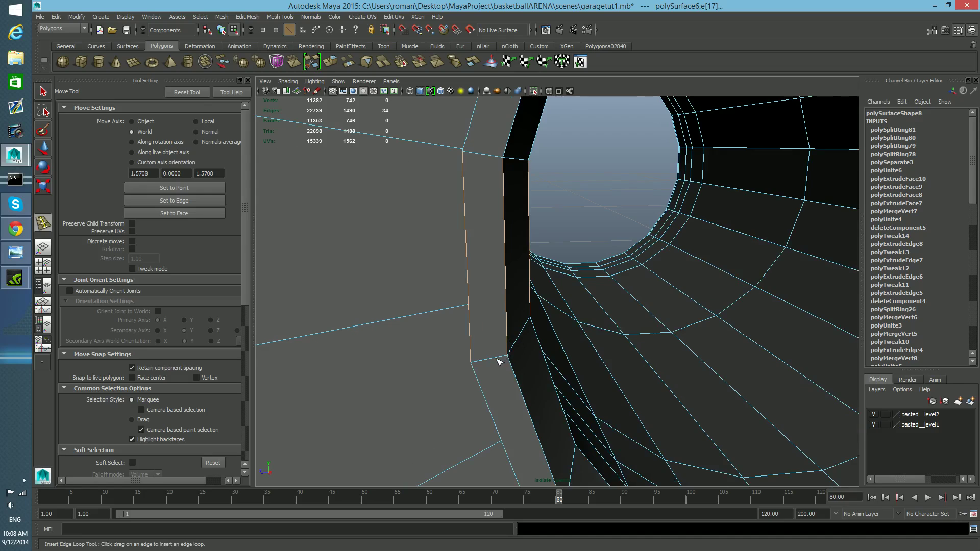
Step: Add supporting edge loops hugging both sides of the flange's inner rim edge
{"action": "left_click_drag", "start_coordinate": [492, 361], "coordinate": [473, 365]}
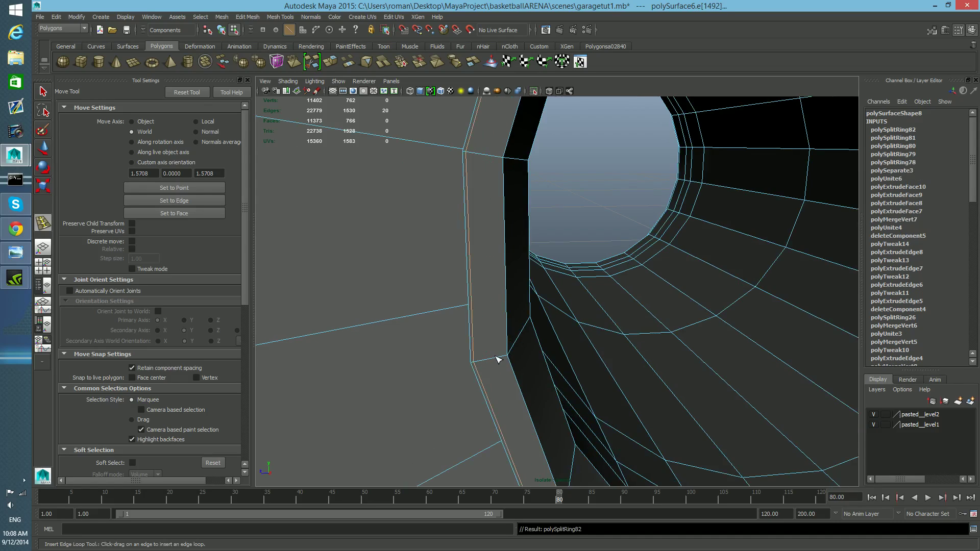
{"action": "key", "text": "ctrl+z"}
{"action": "left_click", "coordinate": [474, 365]}
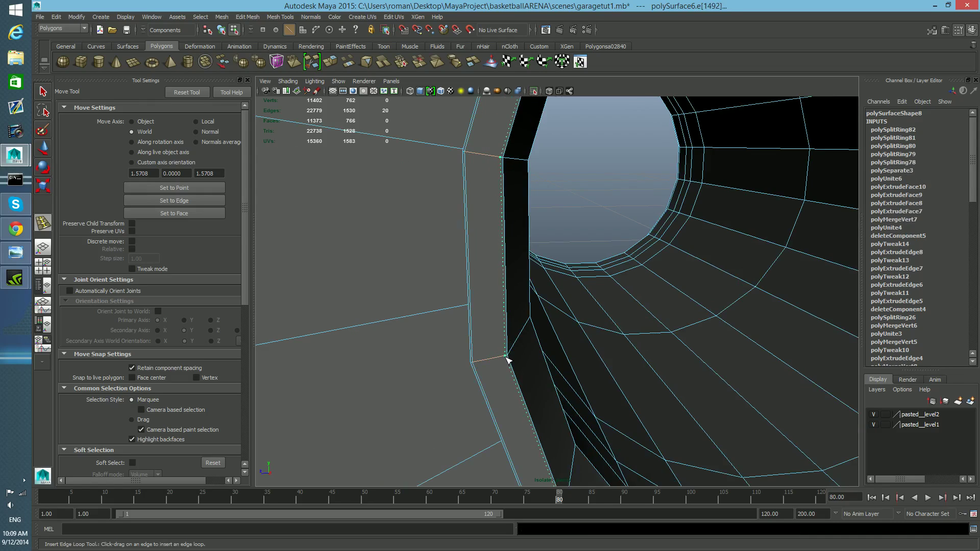
{"action": "left_click", "coordinate": [507, 357]}
{"action": "left_click_drag", "start_coordinate": [503, 361], "coordinate": [433, 362], "text": "alt"}
{"action": "middle_click_drag", "start_coordinate": [364, 362], "coordinate": [393, 347], "text": "alt"}
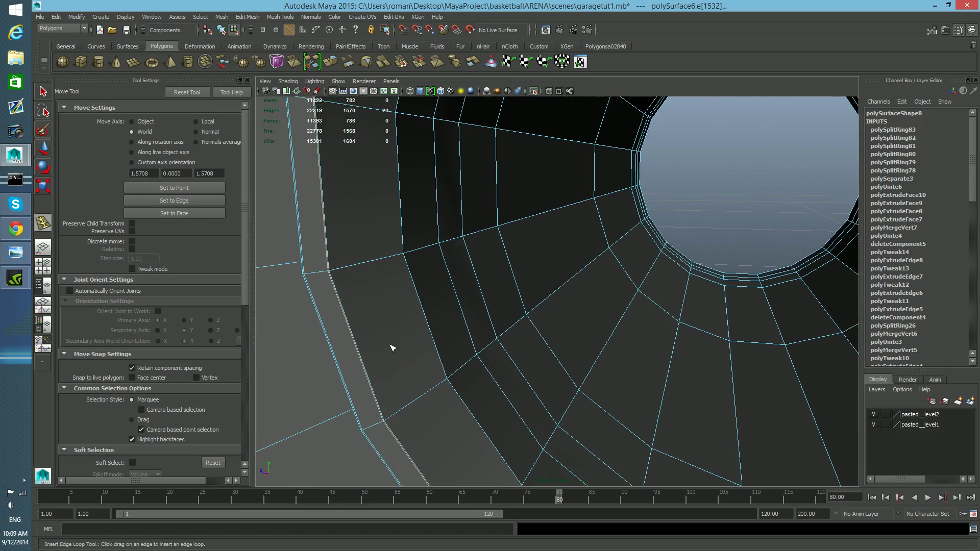
{"action": "left_click", "coordinate": [330, 269]}
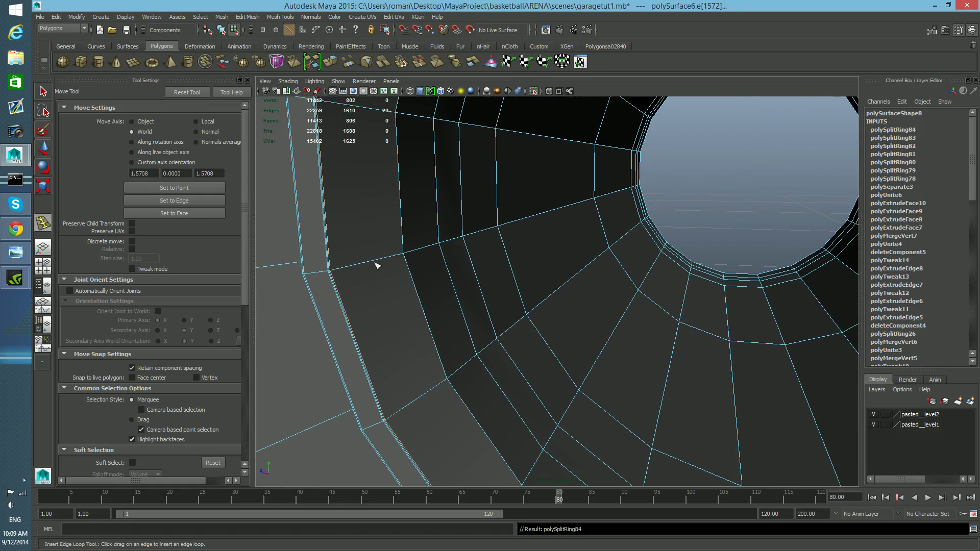
Step: Insert another edge loop around the flange's inner face, undoing two stray attempts
{"action": "left_click_drag", "start_coordinate": [404, 258], "coordinate": [403, 255]}
{"action": "left_click_drag", "start_coordinate": [411, 252], "coordinate": [417, 249]}
{"action": "key", "text": "ctrl+z"}
{"action": "key", "text": "ctrl+z"}
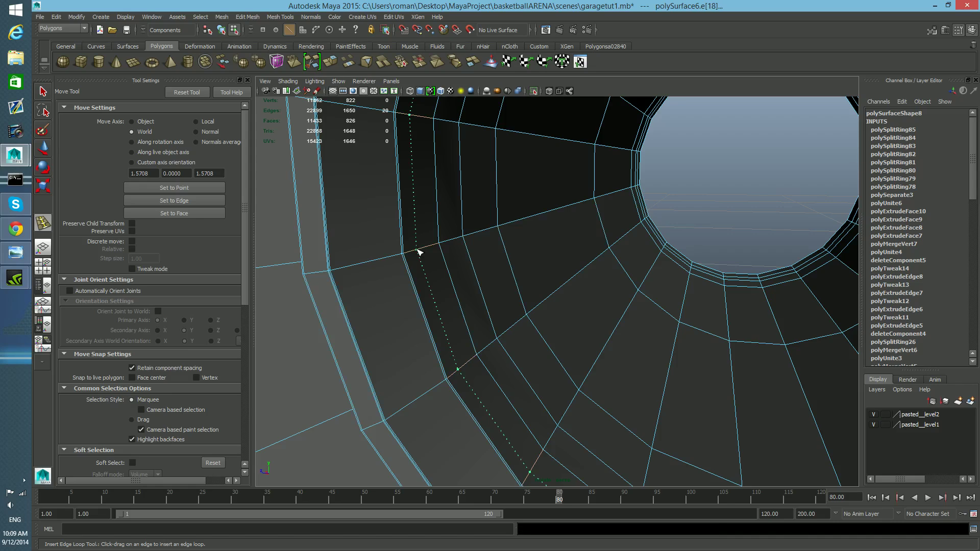
{"action": "left_click_drag", "start_coordinate": [406, 257], "coordinate": [410, 262]}
{"action": "scroll", "coordinate": [429, 318], "scroll_direction": "up", "scroll_amount": 8}
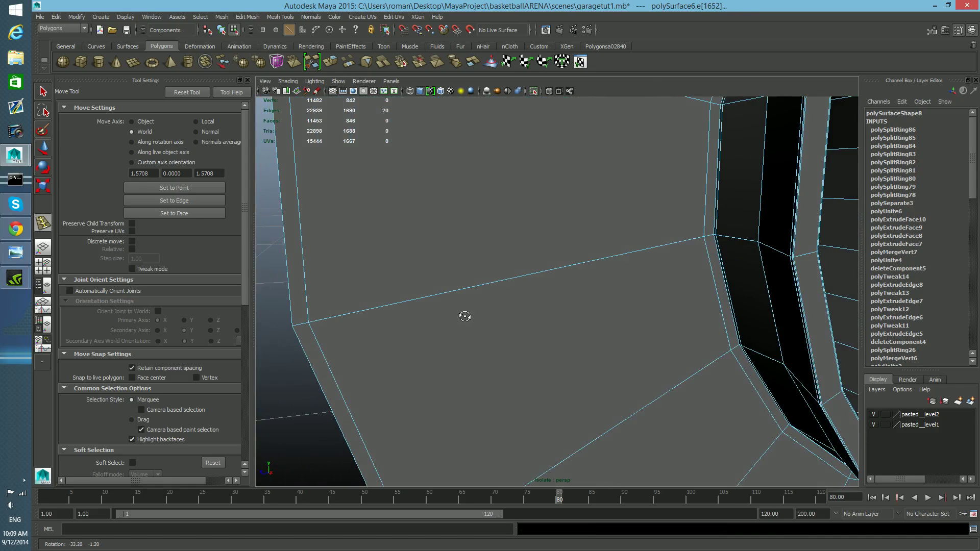
{"action": "left_click_drag", "start_coordinate": [535, 321], "coordinate": [567, 326], "text": "alt"}
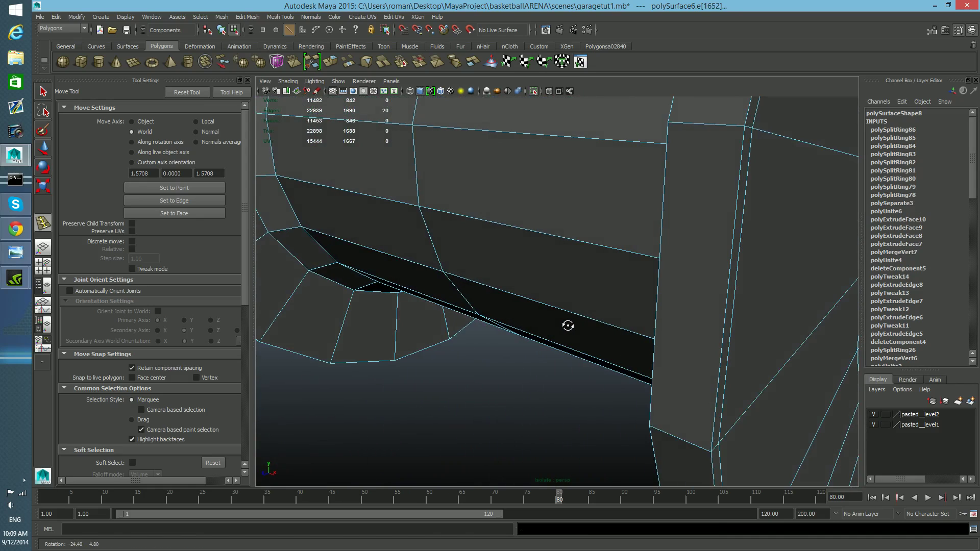
Step: Preview smoothing, then insert two edge loops beside the flange's outer rim edge
{"action": "key", "text": "3"}
{"action": "key", "text": "1"}
{"action": "left_click_drag", "start_coordinate": [711, 351], "coordinate": [763, 348], "text": "alt"}
{"action": "mouse_move", "coordinate": [763, 348]}
{"action": "middle_mouse_down", "text": "alt"}
{"action": "mouse_move", "coordinate": [774, 348]}
{"action": "mouse_move", "coordinate": [753, 342]}
{"action": "mouse_move", "coordinate": [778, 359]}
{"action": "middle_mouse_up", "text": "alt"}
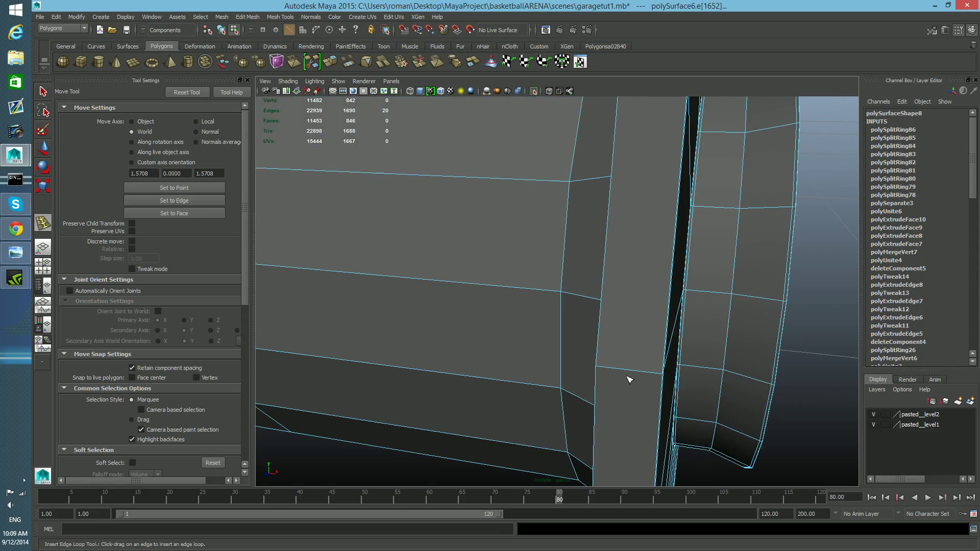
{"action": "left_click", "coordinate": [601, 368]}
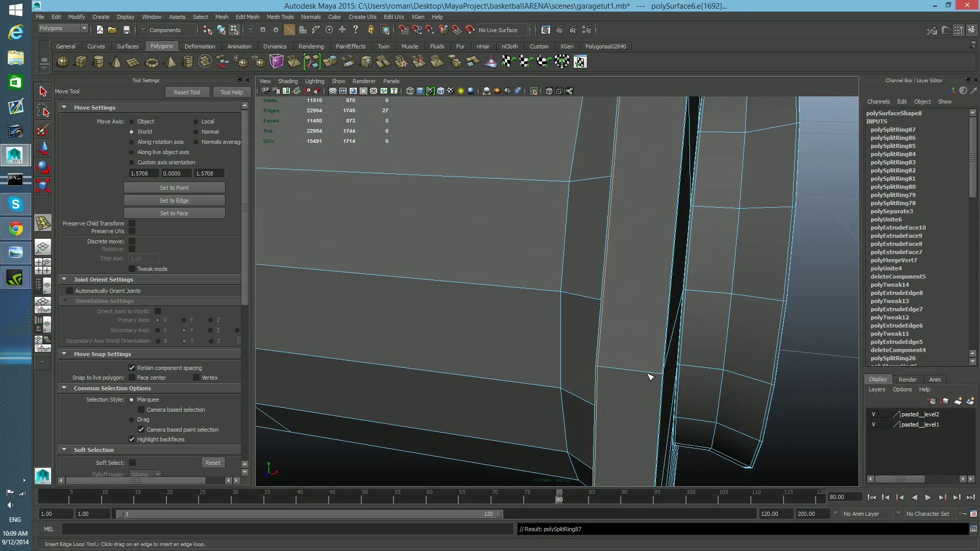
{"action": "left_click", "coordinate": [660, 379]}
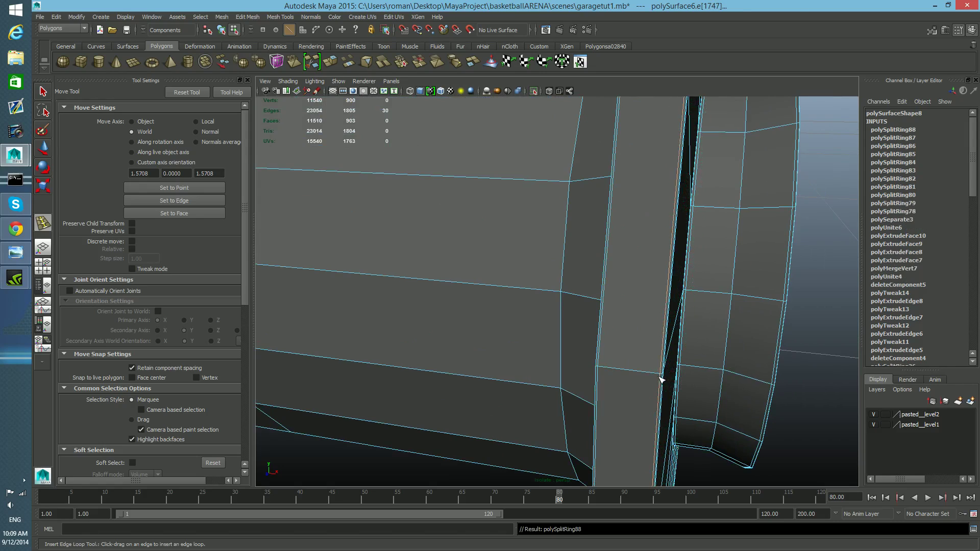
Step: Add edge loops along the flange corner of the spool, undoing the extra ones
{"action": "right_click_drag", "start_coordinate": [663, 379], "coordinate": [641, 372], "text": "alt"}
{"action": "left_click_drag", "start_coordinate": [641, 372], "coordinate": [630, 330], "text": "alt"}
{"action": "middle_click_drag", "start_coordinate": [472, 324], "coordinate": [501, 317], "text": "alt"}
{"action": "left_click_drag", "start_coordinate": [565, 303], "coordinate": [572, 300]}
{"action": "key", "text": "ctrl+z"}
{"action": "key", "text": "ctrl+z"}
{"action": "key", "text": "ctrl+z"}
{"action": "left_click_drag", "start_coordinate": [515, 335], "coordinate": [475, 348]}
{"action": "scroll", "coordinate": [475, 349], "scroll_direction": "up", "scroll_amount": 2}
{"action": "scroll", "coordinate": [478, 349], "scroll_direction": "down", "scroll_amount": 2}
{"action": "scroll", "coordinate": [474, 351], "scroll_direction": "up", "scroll_amount": 2}
{"action": "scroll", "coordinate": [474, 350], "scroll_direction": "down", "scroll_amount": 2}
{"action": "scroll", "coordinate": [470, 351], "scroll_direction": "down", "scroll_amount": 3}
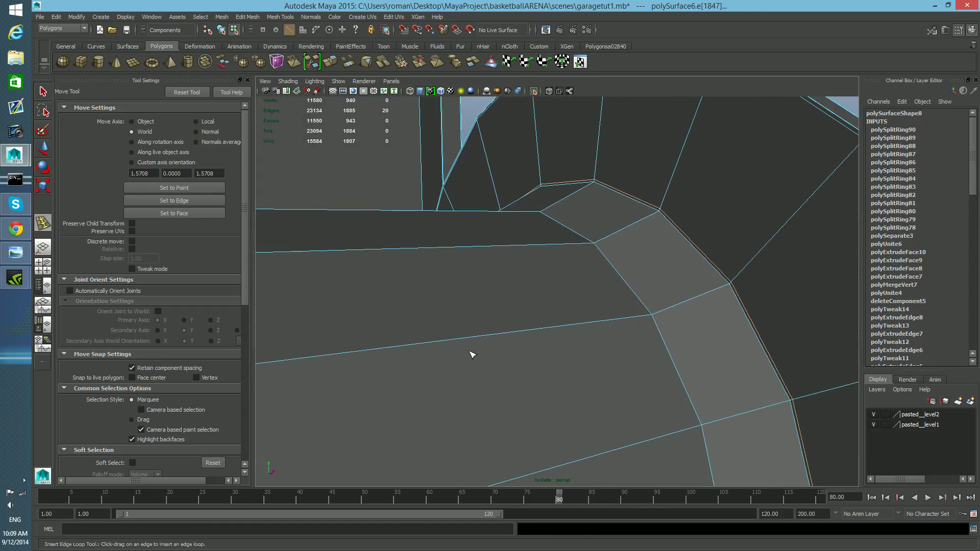
Step: Insert edge loops along the bracket plate's curved top edge where it meets the spool
{"action": "left_click_drag", "start_coordinate": [723, 289], "coordinate": [731, 290]}
{"action": "mouse_move", "coordinate": [658, 315]}
{"action": "left_mouse_down"}
{"action": "mouse_move", "coordinate": [654, 322]}
{"action": "mouse_move", "coordinate": [672, 310]}
{"action": "mouse_move", "coordinate": [580, 339]}
{"action": "mouse_move", "coordinate": [484, 324]}
{"action": "mouse_move", "coordinate": [521, 321]}
{"action": "mouse_move", "coordinate": [488, 328]}
{"action": "mouse_move", "coordinate": [519, 306]}
{"action": "left_mouse_up"}
{"action": "scroll", "coordinate": [669, 336], "scroll_direction": "down", "scroll_amount": 3}
{"action": "left_click_drag", "start_coordinate": [556, 337], "coordinate": [560, 336]}
{"action": "key", "text": "ctrl+z"}
{"action": "left_click_drag", "start_coordinate": [560, 336], "coordinate": [498, 342], "text": "alt"}
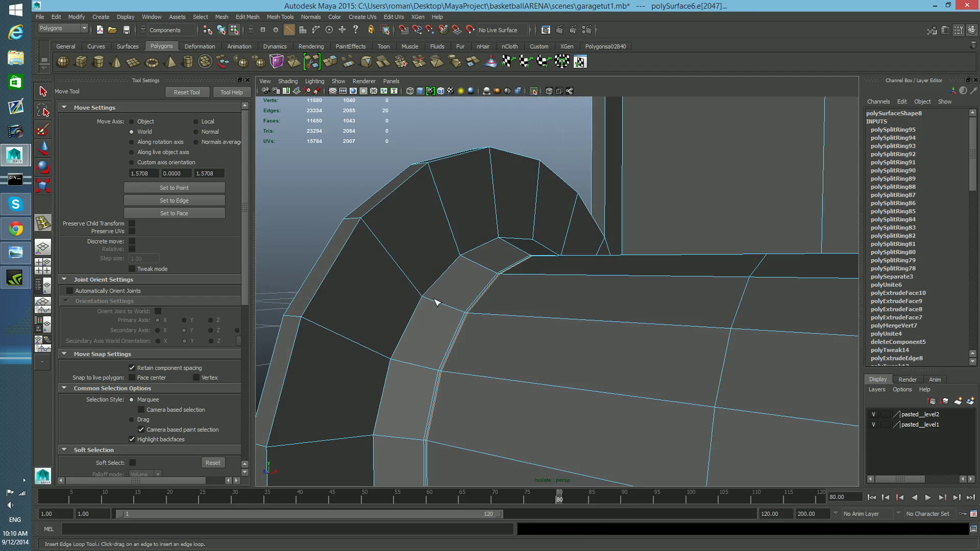
Step: Add more edge loops around the curved plate corner next to the spool
{"action": "left_click_drag", "start_coordinate": [432, 299], "coordinate": [425, 298]}
{"action": "left_click_drag", "start_coordinate": [424, 300], "coordinate": [424, 297]}
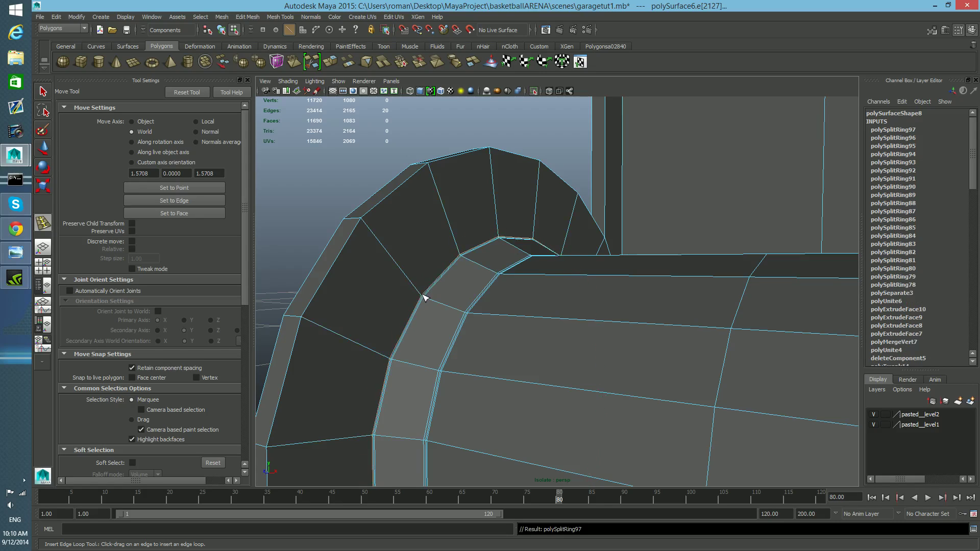
{"action": "mouse_move", "coordinate": [372, 229]}
{"action": "left_mouse_down"}
{"action": "mouse_move", "coordinate": [376, 236]}
{"action": "mouse_move", "coordinate": [369, 221]}
{"action": "left_mouse_up"}
{"action": "left_click_drag", "start_coordinate": [378, 269], "coordinate": [525, 287], "text": "alt"}
{"action": "scroll", "coordinate": [621, 280], "scroll_direction": "down", "scroll_amount": 5}
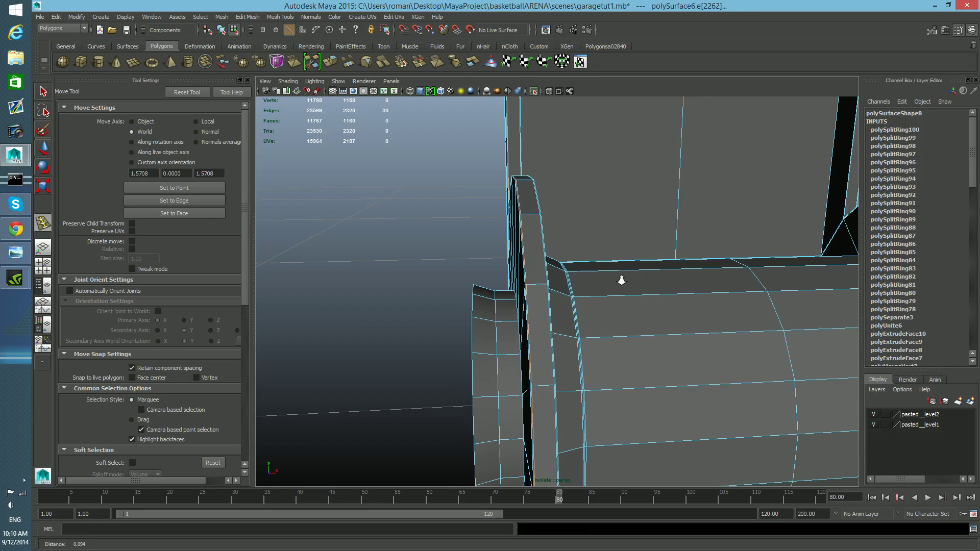
{"action": "middle_click_drag", "start_coordinate": [551, 277], "coordinate": [540, 318], "text": "alt"}
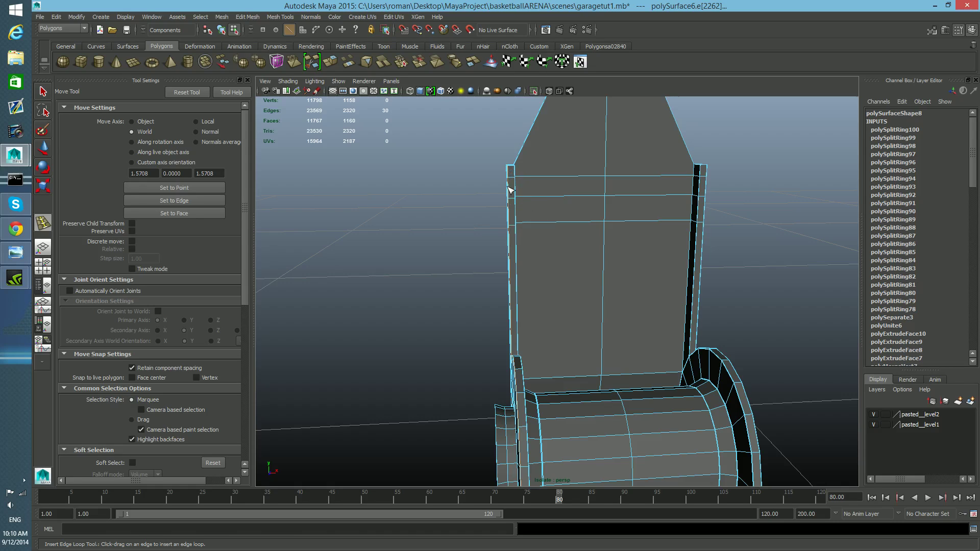
{"action": "scroll", "coordinate": [532, 284], "scroll_direction": "down", "scroll_amount": 4}
{"action": "scroll", "coordinate": [562, 279], "scroll_direction": "up", "scroll_amount": 7}
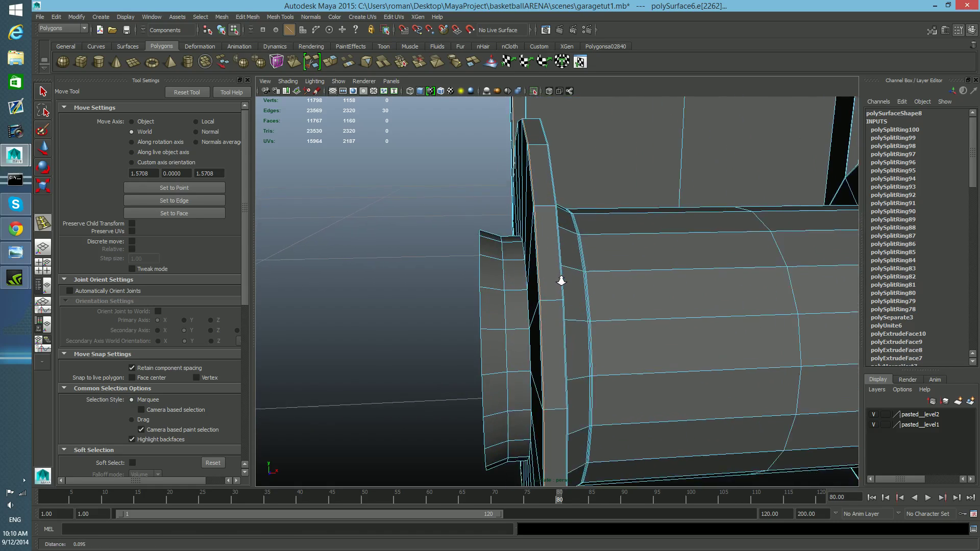
{"action": "left_click_drag", "start_coordinate": [571, 287], "coordinate": [606, 286], "text": "alt"}
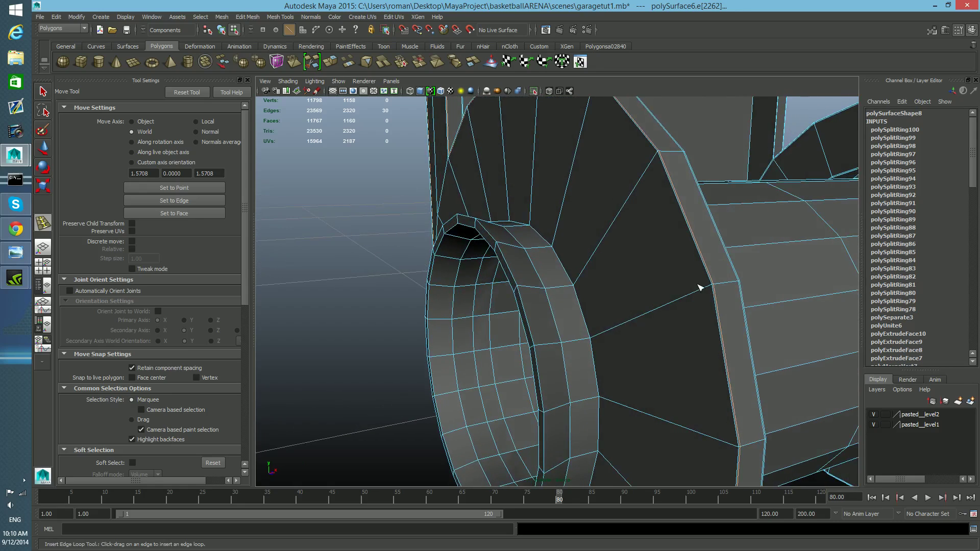
Step: Insert edge loops around the curved inner rim of the bracket where it wraps the spool, undoing the last one
{"action": "left_click_drag", "start_coordinate": [701, 292], "coordinate": [715, 292]}
{"action": "left_click_drag", "start_coordinate": [607, 338], "coordinate": [529, 313]}
{"action": "right_click_drag", "start_coordinate": [530, 313], "coordinate": [548, 315], "text": "alt"}
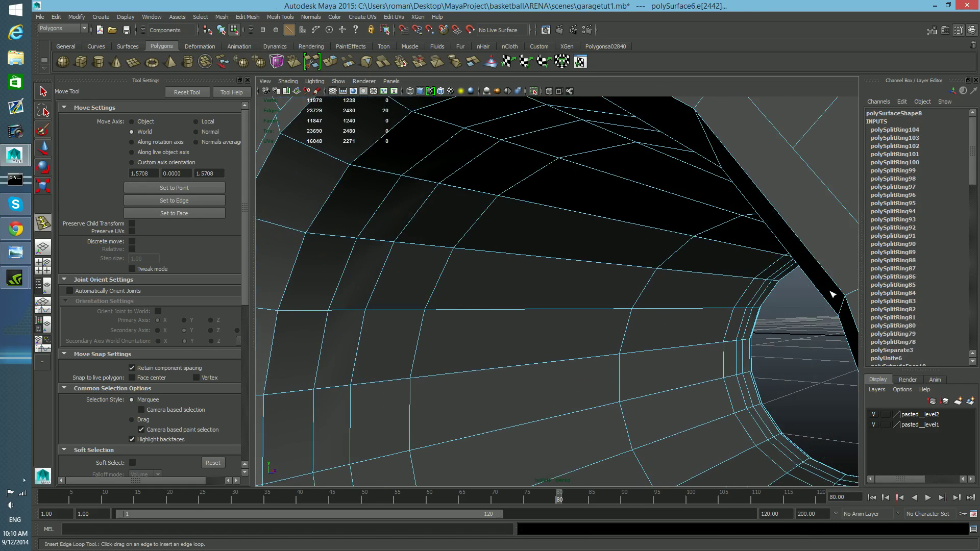
{"action": "middle_click_drag", "start_coordinate": [821, 247], "coordinate": [821, 250], "text": "alt"}
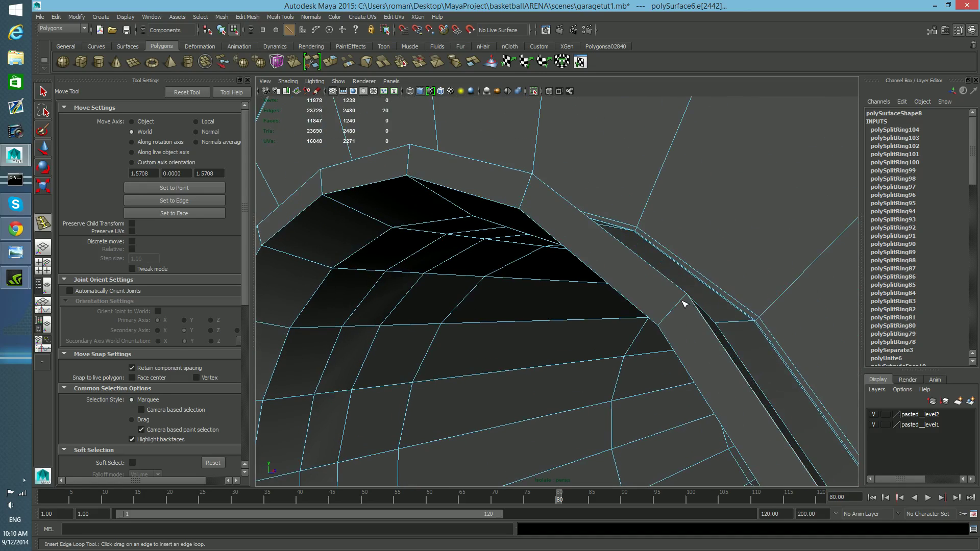
{"action": "key", "text": "ctrl+z"}
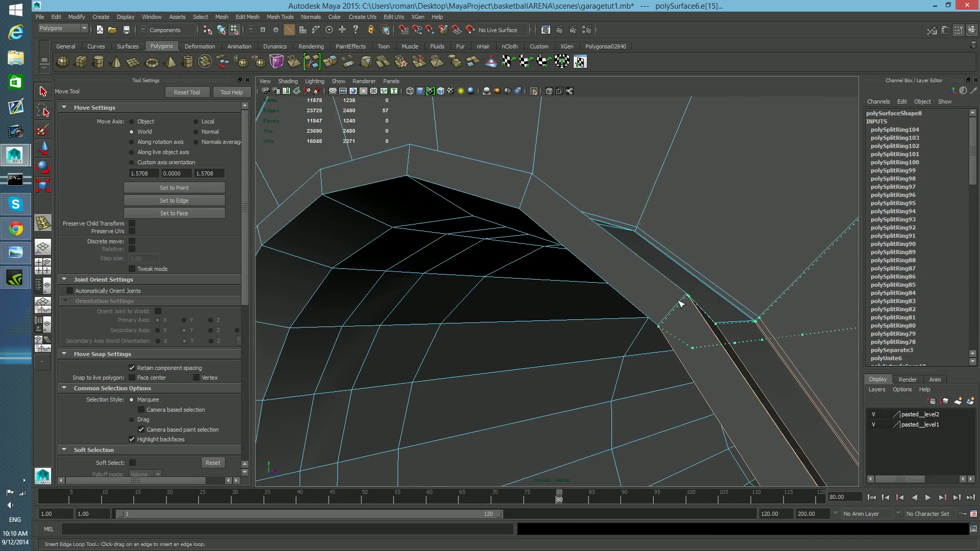
Step: Insert edge loops along the bracket's curved rim on both sides of the corner edge
{"action": "left_click_drag", "start_coordinate": [675, 309], "coordinate": [660, 325]}
{"action": "left_click_drag", "start_coordinate": [661, 325], "coordinate": [710, 283], "text": "alt"}
{"action": "middle_click_drag", "start_coordinate": [709, 283], "coordinate": [736, 248], "text": "alt"}
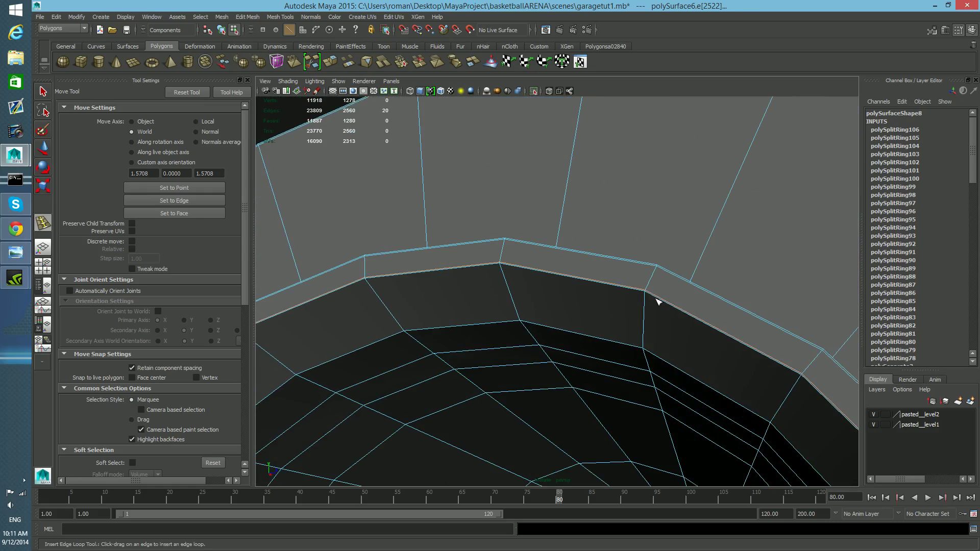
{"action": "left_click_drag", "start_coordinate": [646, 296], "coordinate": [650, 292]}
{"action": "left_click_drag", "start_coordinate": [646, 335], "coordinate": [648, 349]}
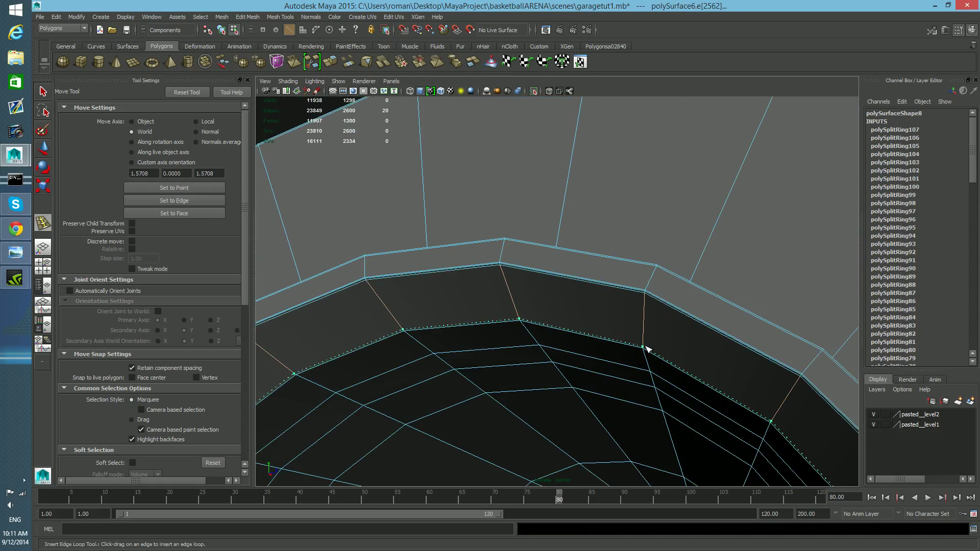
Step: Add edge loops beside the curved rim edges on the bracket's inner face
{"action": "left_click_drag", "start_coordinate": [647, 350], "coordinate": [648, 354]}
{"action": "mouse_move", "coordinate": [648, 355]}
{"action": "right_mouse_down", "text": "alt"}
{"action": "mouse_move", "coordinate": [648, 366]}
{"action": "mouse_move", "coordinate": [660, 347]}
{"action": "right_mouse_up", "text": "alt"}
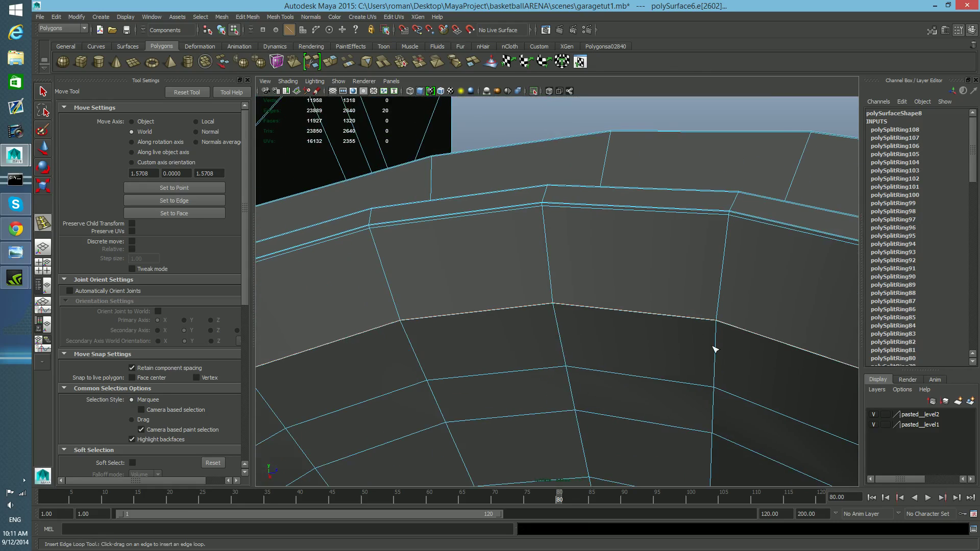
{"action": "left_click_drag", "start_coordinate": [716, 349], "coordinate": [717, 347]}
{"action": "left_click_drag", "start_coordinate": [717, 323], "coordinate": [715, 324]}
{"action": "right_click_drag", "start_coordinate": [720, 339], "coordinate": [676, 366], "text": "alt"}
{"action": "left_click_drag", "start_coordinate": [676, 366], "coordinate": [668, 343], "text": "alt"}
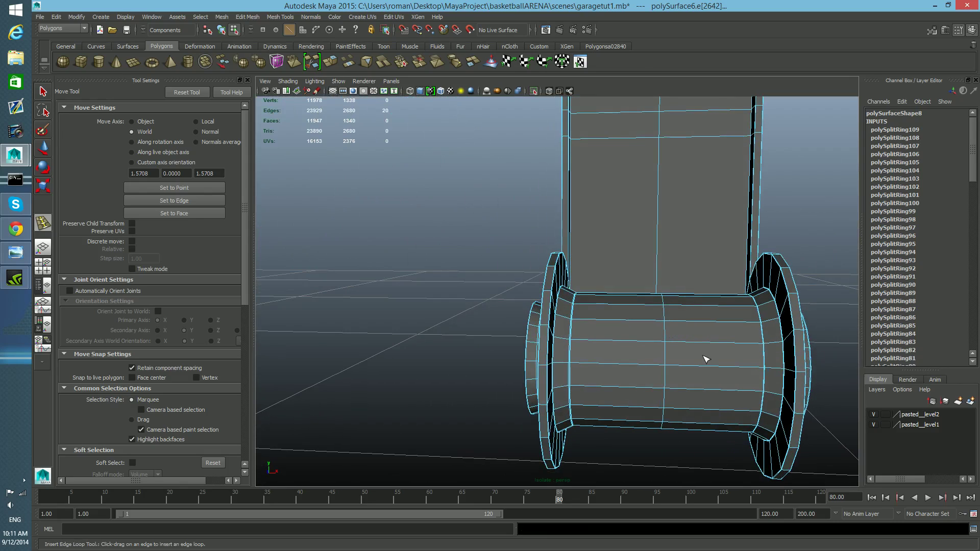
Step: Preview the smoothed bracket and spool, then select the whole bracket object and turn smooth preview off
{"action": "key", "text": "3"}
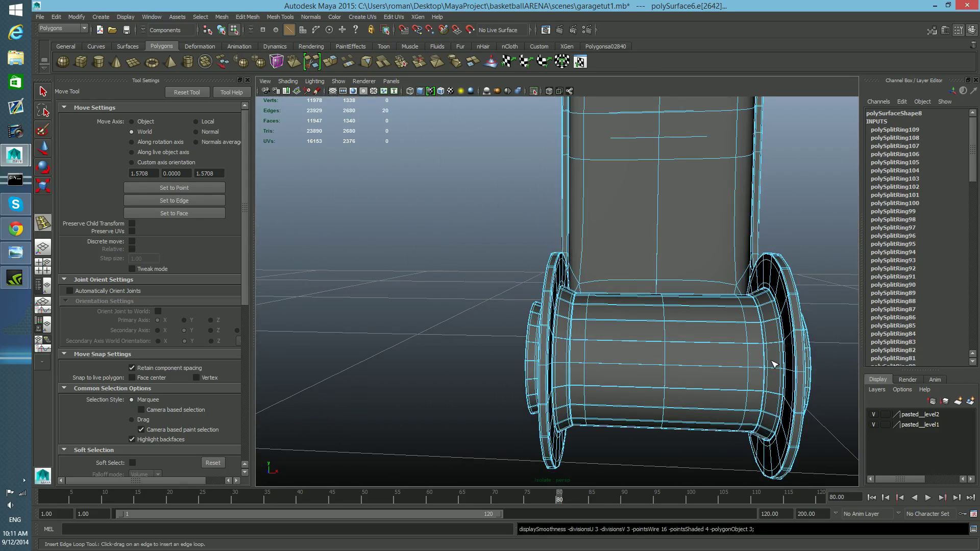
{"action": "left_click_drag", "start_coordinate": [774, 364], "coordinate": [654, 335], "text": "alt"}
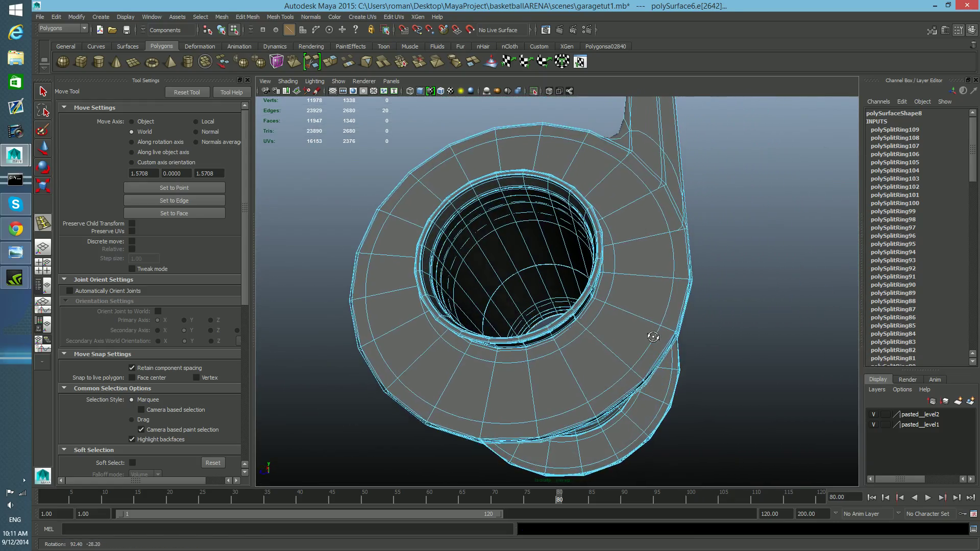
{"action": "key", "text": "F8"}
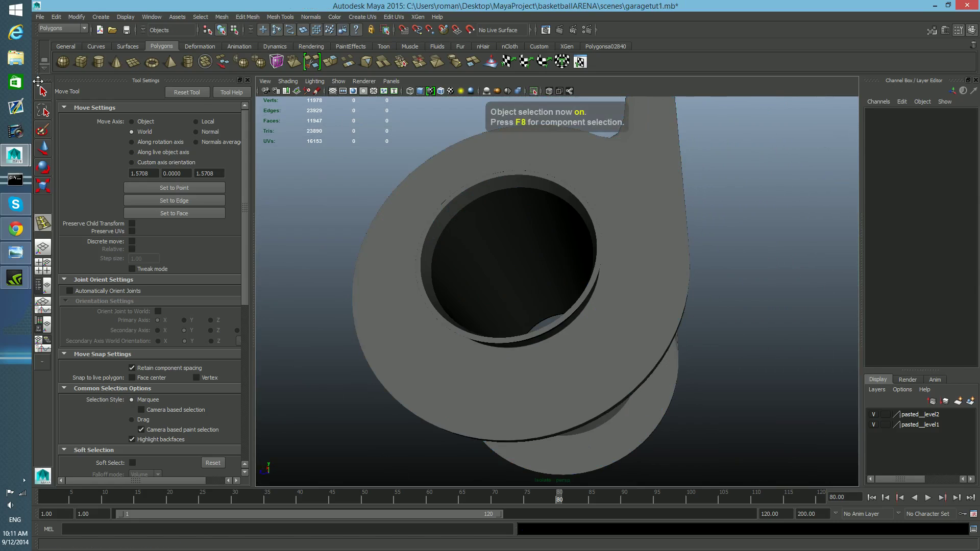
{"action": "key", "text": "q"}
{"action": "left_click", "coordinate": [580, 365]}
{"action": "left_click_drag", "start_coordinate": [580, 365], "coordinate": [796, 377], "text": "alt"}
{"action": "left_click", "coordinate": [843, 402]}
{"action": "middle_click_drag", "start_coordinate": [770, 320], "coordinate": [740, 357], "text": "alt"}
{"action": "left_click", "coordinate": [604, 287]}
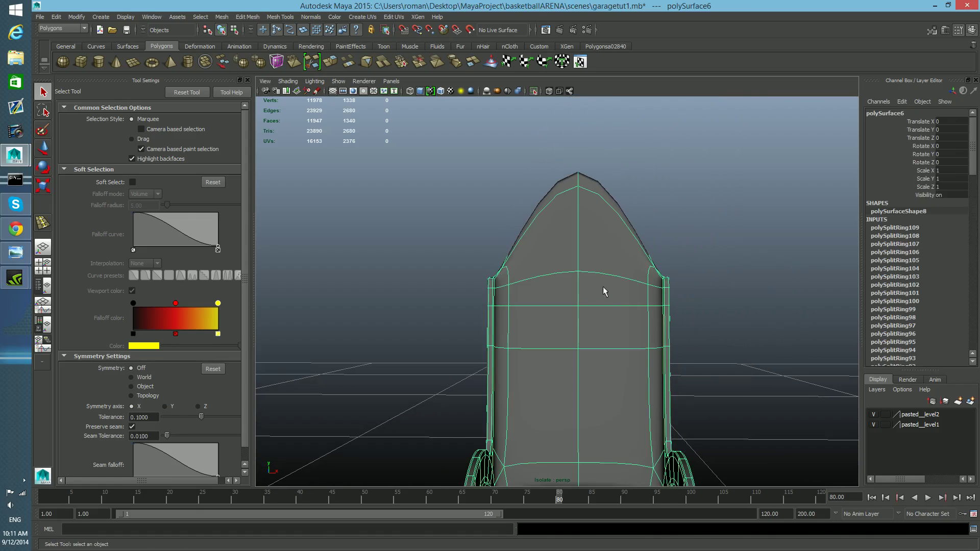
{"action": "key", "text": "1"}
{"action": "right_click_drag", "start_coordinate": [591, 235], "coordinate": [573, 219], "text": "alt"}
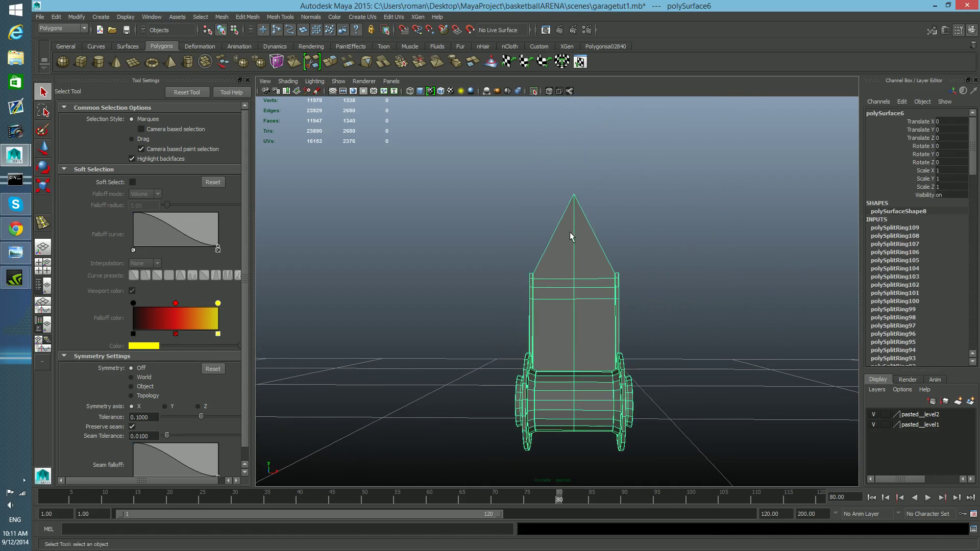
Step: Duplicate the bracket plate's vertical center edge loop with the Duplicate Edge Loop tool
{"action": "left_click", "coordinate": [275, 17]}
{"action": "mouse_move", "coordinate": [251, 17]}
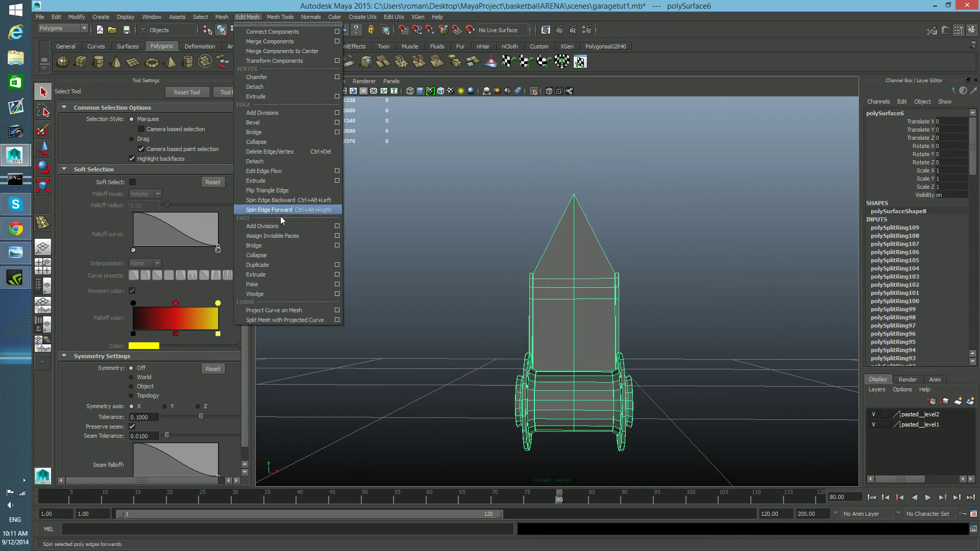
{"action": "mouse_move", "coordinate": [280, 17]}
{"action": "left_click", "coordinate": [305, 181]}
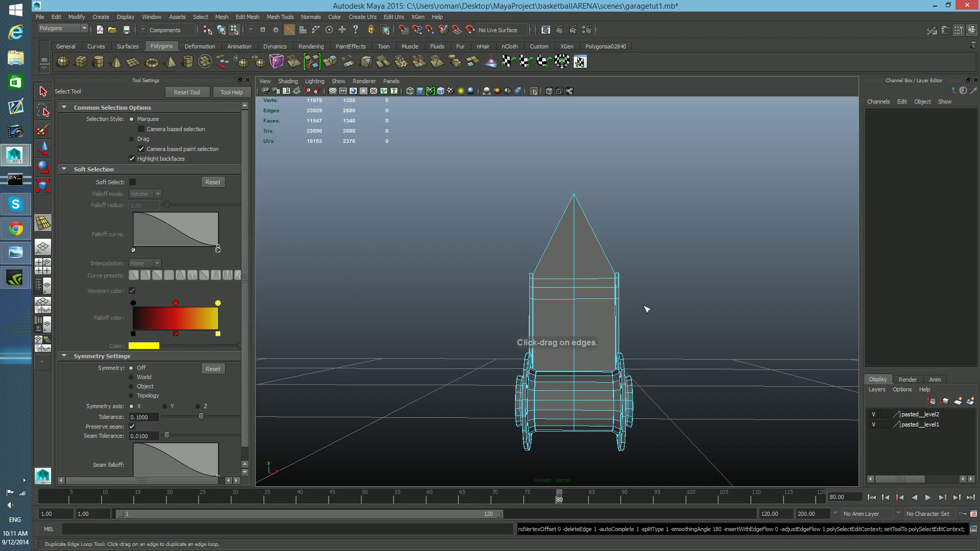
{"action": "left_click", "coordinate": [574, 264]}
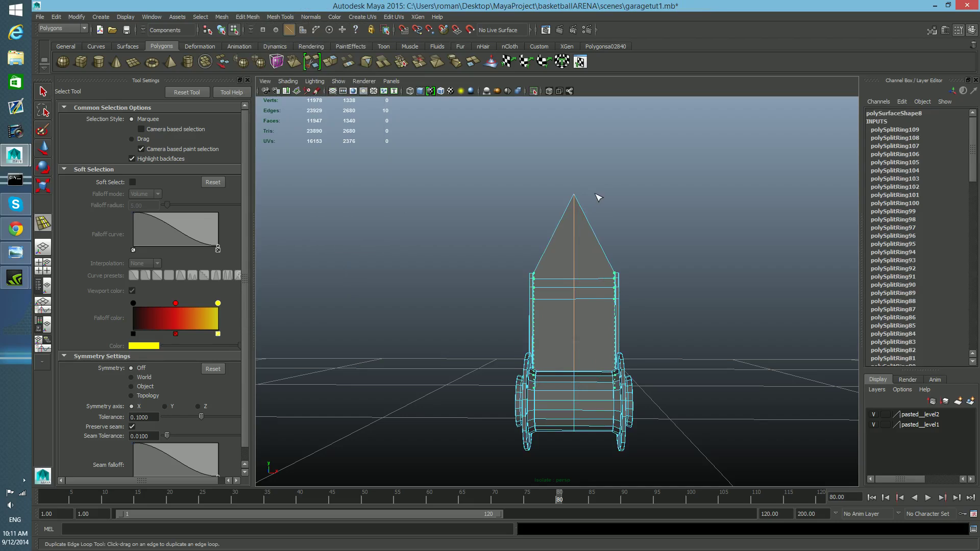
{"action": "left_click_drag", "start_coordinate": [573, 271], "coordinate": [576, 287]}
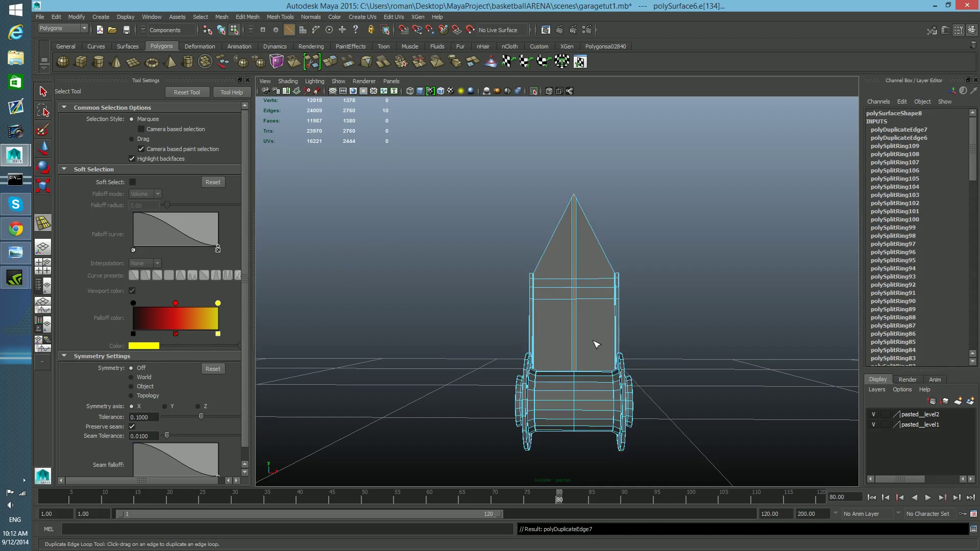
Step: Inspect the duplicated edges along the plate and spool junction with and without smooth preview
{"action": "left_click_drag", "start_coordinate": [598, 342], "coordinate": [611, 354], "text": "alt"}
{"action": "right_click_drag", "start_coordinate": [517, 341], "coordinate": [547, 363], "text": "alt"}
{"action": "middle_click_drag", "start_coordinate": [515, 353], "coordinate": [529, 342], "text": "alt"}
{"action": "key", "text": "1"}
{"action": "right_click_drag", "start_coordinate": [519, 358], "coordinate": [516, 340], "text": "alt"}
{"action": "middle_click_drag", "start_coordinate": [534, 302], "coordinate": [512, 304], "text": "alt"}
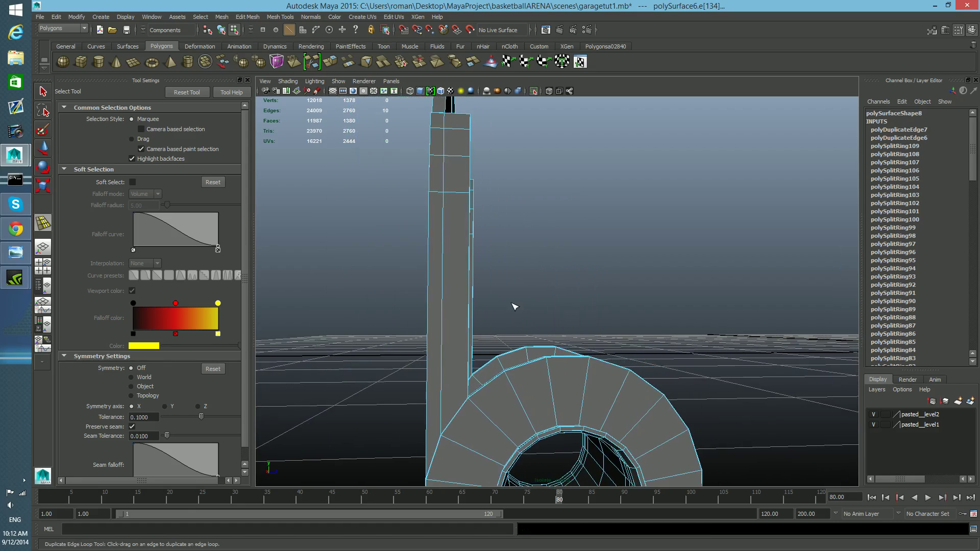
{"action": "middle_click_drag", "start_coordinate": [461, 242], "coordinate": [457, 218], "text": "alt"}
{"action": "middle_click_drag", "start_coordinate": [438, 348], "coordinate": [433, 387], "text": "alt"}
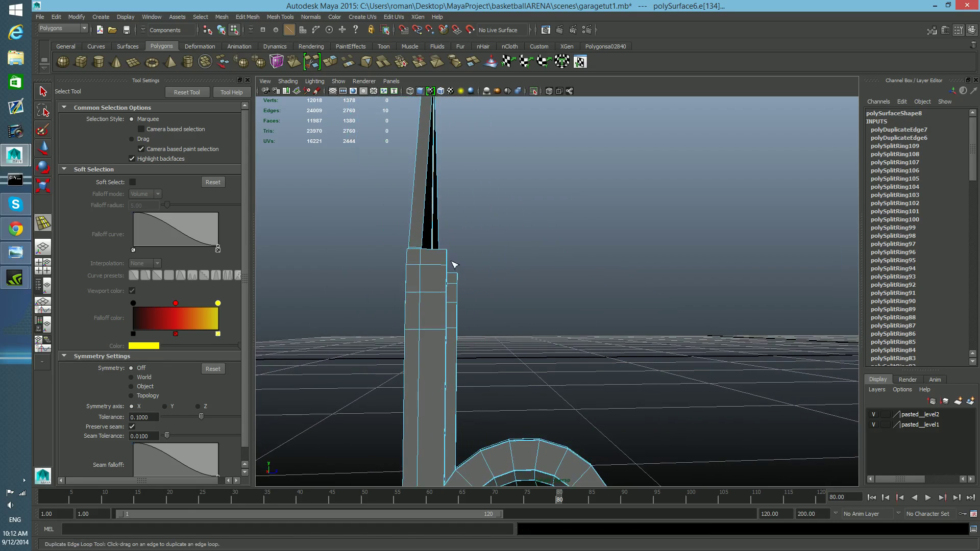
{"action": "key", "text": "3"}
{"action": "left_click_drag", "start_coordinate": [442, 278], "coordinate": [428, 262], "text": "alt"}
{"action": "key", "text": "1"}
{"action": "key", "text": "ctrl+z"}
{"action": "key", "text": "F8"}
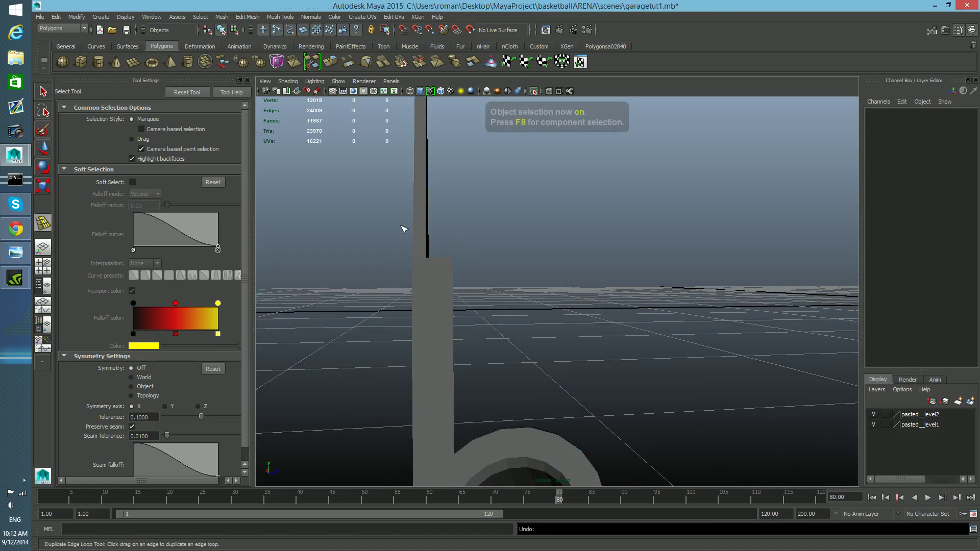
Step: Insert edge loops across the bracket plate's side near the spool, undoing the stray ones
{"action": "key", "text": "q"}
{"action": "left_click", "coordinate": [447, 313]}
{"action": "right_click_drag", "start_coordinate": [447, 311], "coordinate": [384, 313], "text": "shift"}
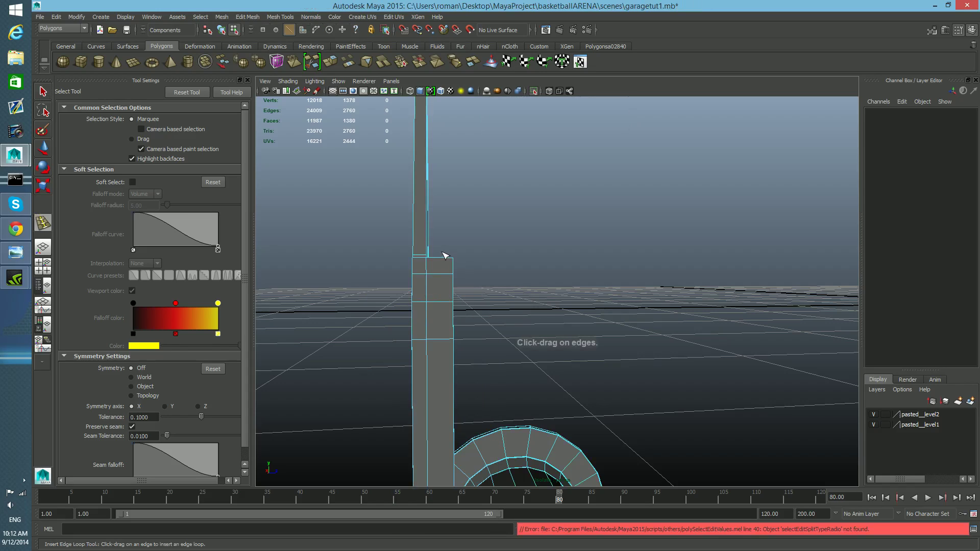
{"action": "left_click", "coordinate": [421, 260]}
{"action": "key", "text": "ctrl+z"}
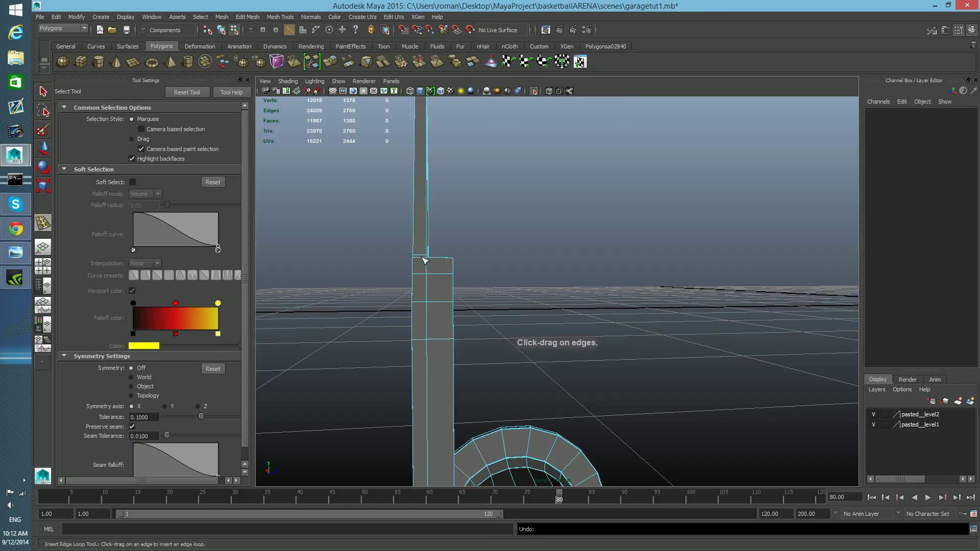
{"action": "left_click_drag", "start_coordinate": [423, 255], "coordinate": [447, 294]}
{"action": "key", "text": "ctrl+z"}
{"action": "middle_click_drag", "start_coordinate": [428, 283], "coordinate": [450, 301], "text": "alt"}
{"action": "left_click_drag", "start_coordinate": [356, 313], "coordinate": [416, 341]}
{"action": "left_click_drag", "start_coordinate": [345, 337], "coordinate": [528, 357]}
{"action": "key", "text": "ctrl+z"}
{"action": "key", "text": "ctrl+z"}
{"action": "right_click_drag", "start_coordinate": [528, 358], "coordinate": [486, 347], "text": "alt"}
{"action": "mouse_move", "coordinate": [485, 347]}
{"action": "left_mouse_down", "text": "alt"}
{"action": "mouse_move", "coordinate": [470, 348]}
{"action": "mouse_move", "coordinate": [484, 353]}
{"action": "left_mouse_up", "text": "alt"}
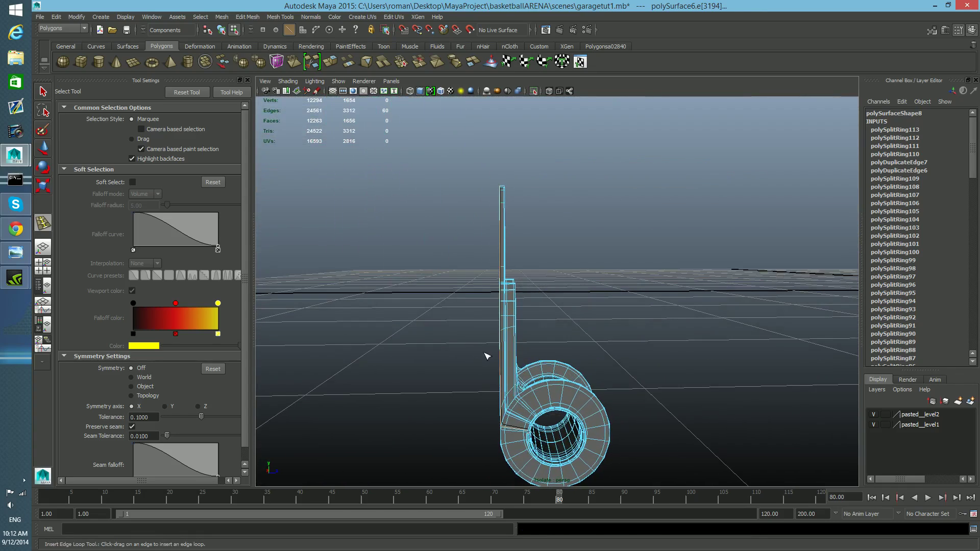
Step: Insert an edge loop where the plate's side meets the spool and preview smoothing
{"action": "key", "text": "F8"}
{"action": "mouse_move", "coordinate": [620, 390]}
{"action": "left_mouse_down", "text": "alt"}
{"action": "mouse_move", "coordinate": [582, 393]}
{"action": "mouse_move", "coordinate": [606, 400]}
{"action": "left_mouse_up", "text": "alt"}
{"action": "middle_click_drag", "start_coordinate": [561, 440], "coordinate": [584, 361], "text": "alt"}
{"action": "right_click_drag", "start_coordinate": [584, 361], "coordinate": [602, 364], "text": "alt"}
{"action": "key", "text": "q"}
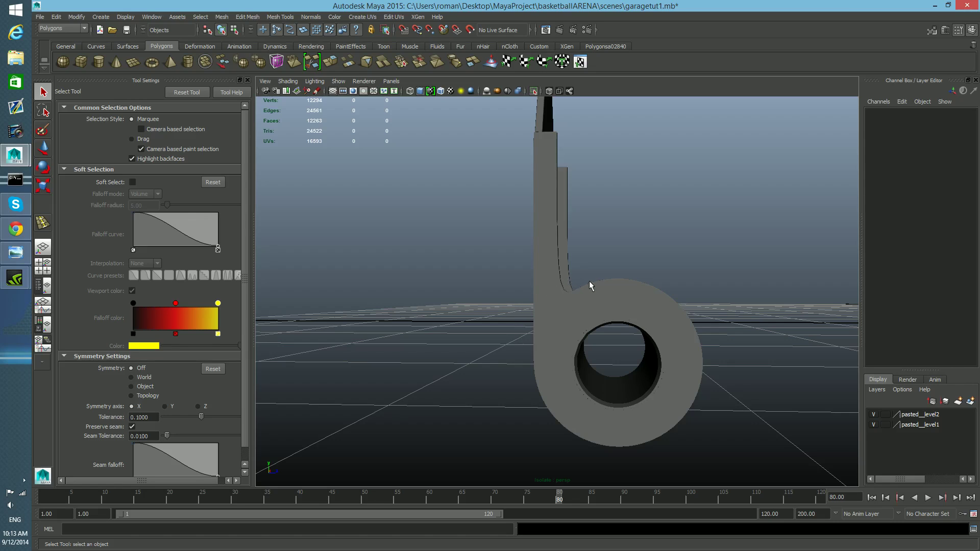
{"action": "left_click_drag", "start_coordinate": [566, 275], "coordinate": [564, 328], "text": "alt"}
{"action": "left_click", "coordinate": [565, 328]}
{"action": "right_click_drag", "start_coordinate": [565, 328], "coordinate": [551, 304], "text": "shift"}
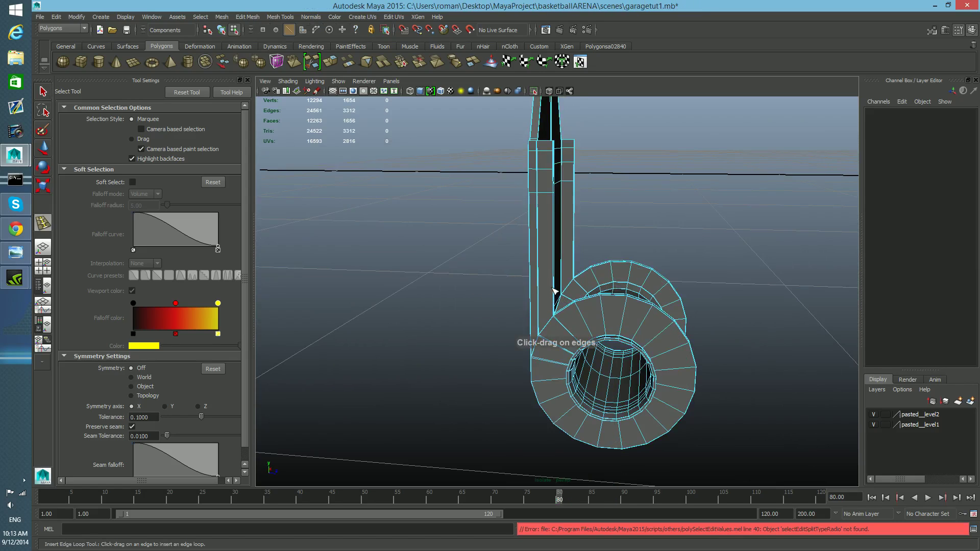
{"action": "mouse_move", "coordinate": [556, 289]}
{"action": "left_mouse_down"}
{"action": "mouse_move", "coordinate": [560, 318]}
{"action": "mouse_move", "coordinate": [559, 304]}
{"action": "left_mouse_up"}
{"action": "key", "text": "3"}
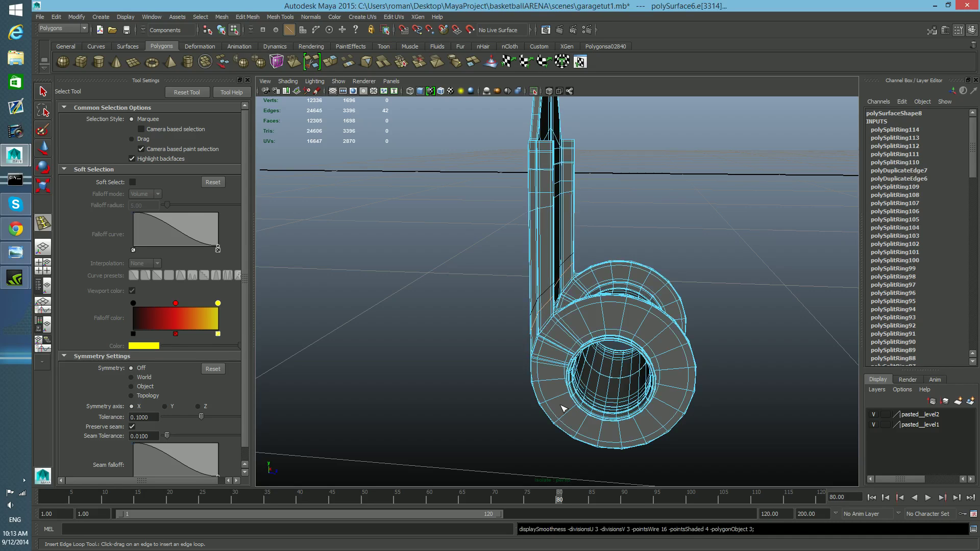
Step: Try sliding the new edge loop with the Slide Edge tool, then undo the loop
{"action": "left_click_drag", "start_coordinate": [565, 390], "coordinate": [566, 358], "text": "alt"}
{"action": "right_click_drag", "start_coordinate": [563, 349], "coordinate": [582, 359], "text": "alt"}
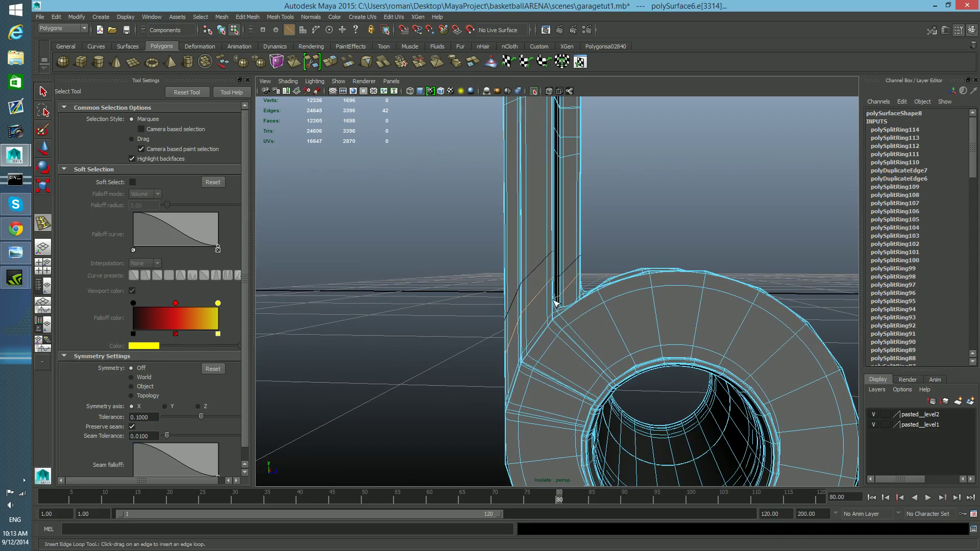
{"action": "right_click_drag", "start_coordinate": [551, 301], "coordinate": [535, 378], "text": "shift"}
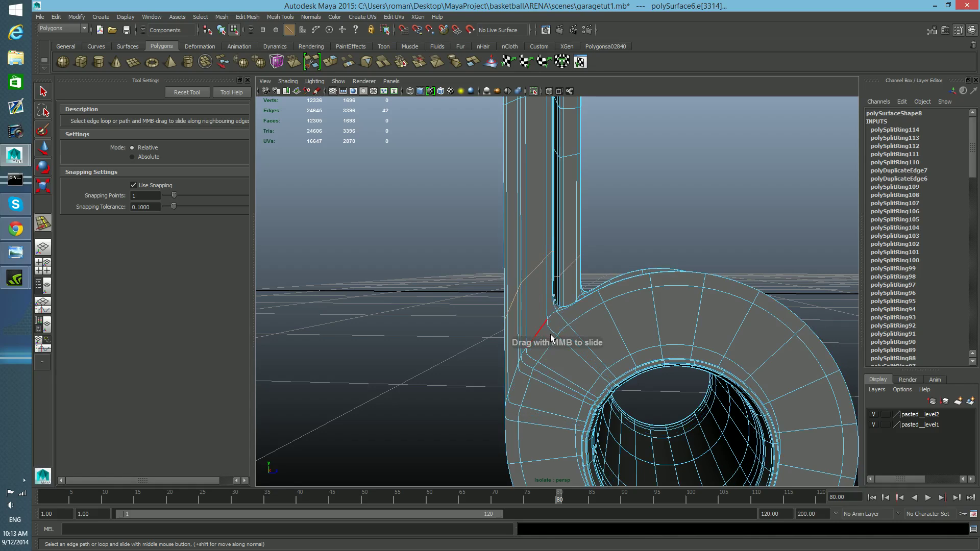
{"action": "middle_click_drag", "start_coordinate": [553, 339], "coordinate": [601, 360]}
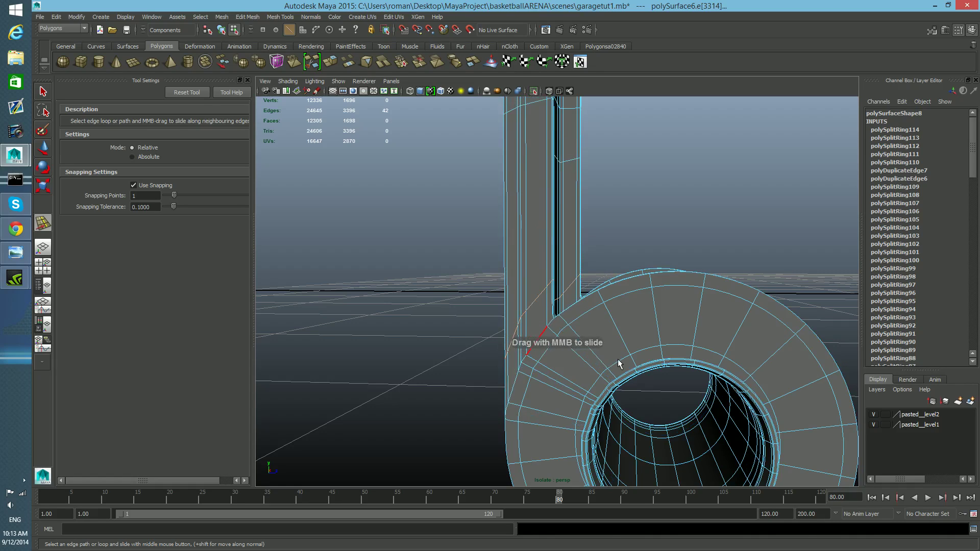
{"action": "key", "text": "1"}
{"action": "mouse_move", "coordinate": [568, 341]}
{"action": "middle_mouse_down"}
{"action": "mouse_move", "coordinate": [556, 341]}
{"action": "mouse_move", "coordinate": [560, 350]}
{"action": "middle_mouse_up"}
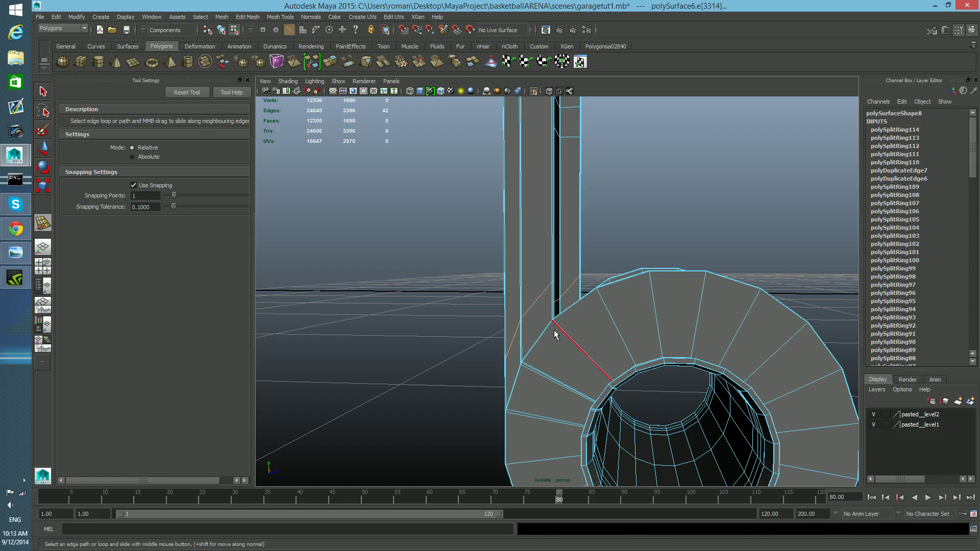
{"action": "left_click", "coordinate": [555, 308]}
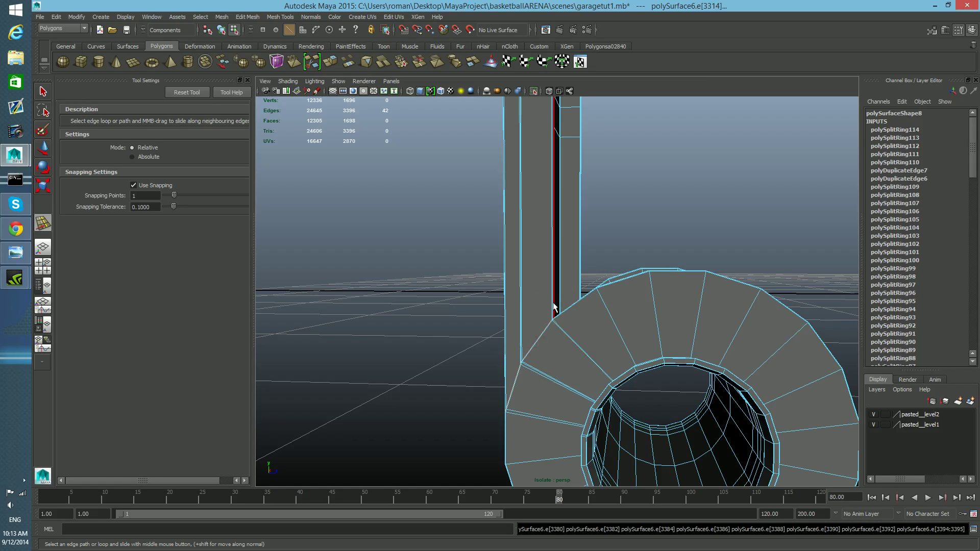
{"action": "key", "text": "ctrl+z"}
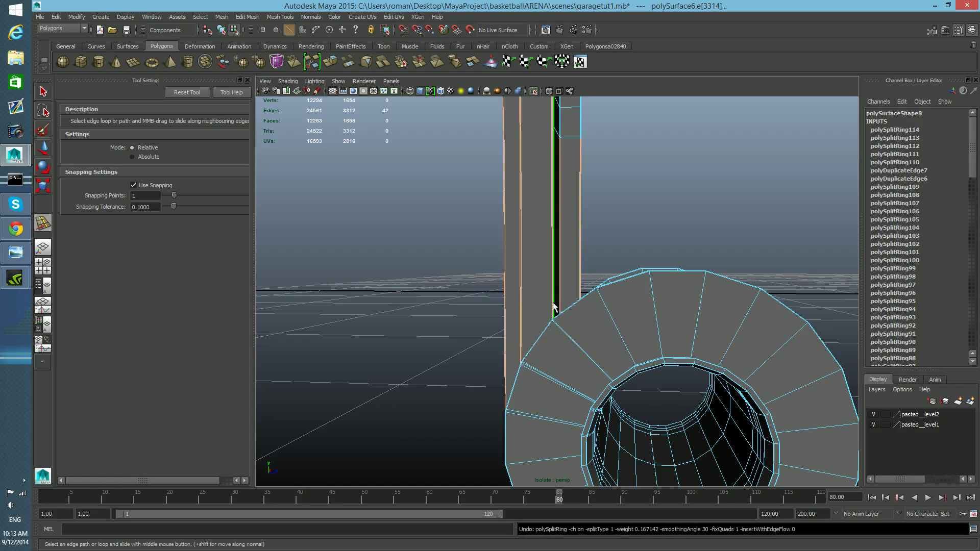
Step: Reinsert an edge loop on the plate's side just above where it joins the spool
{"action": "key", "text": "F8"}
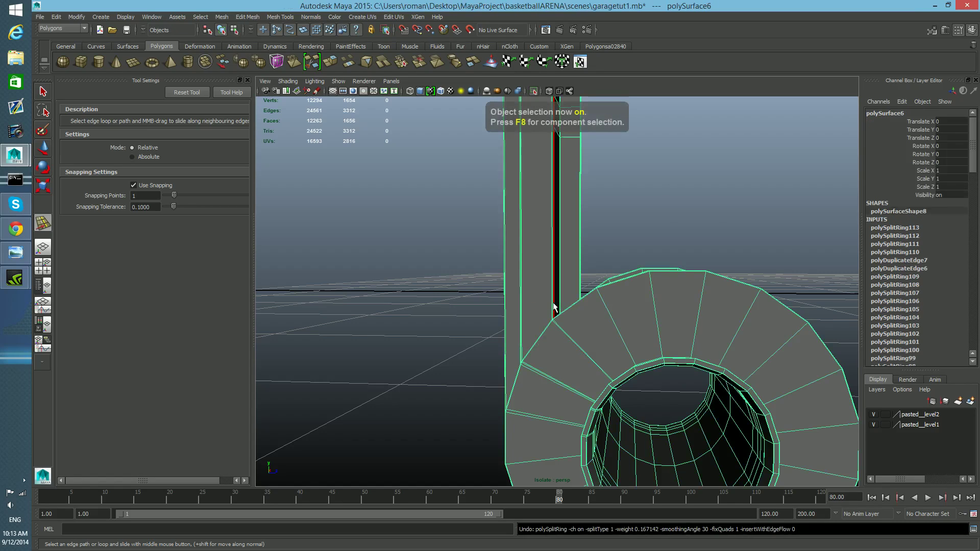
{"action": "right_click", "coordinate": [550, 295], "text": "shift"}
{"action": "left_click", "coordinate": [494, 306]}
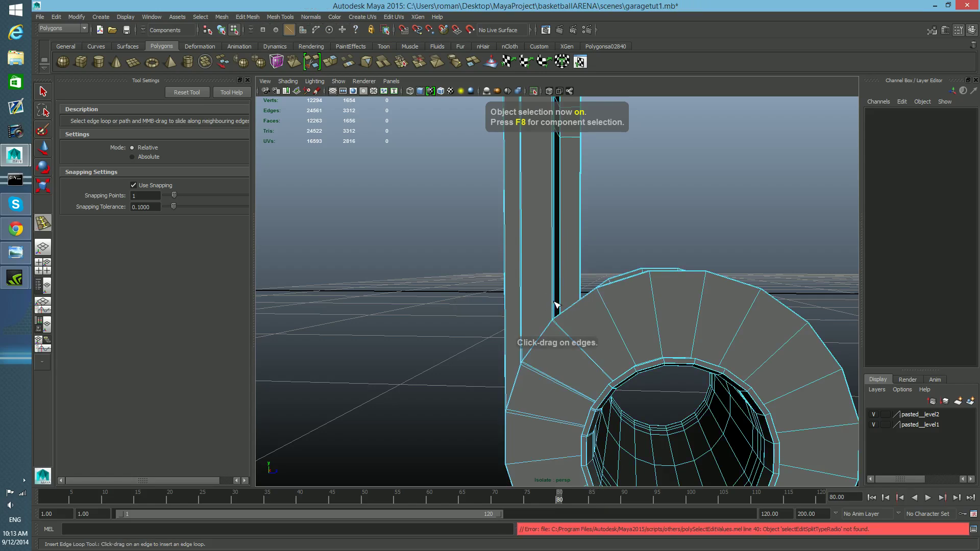
{"action": "key", "text": "ctrl+z"}
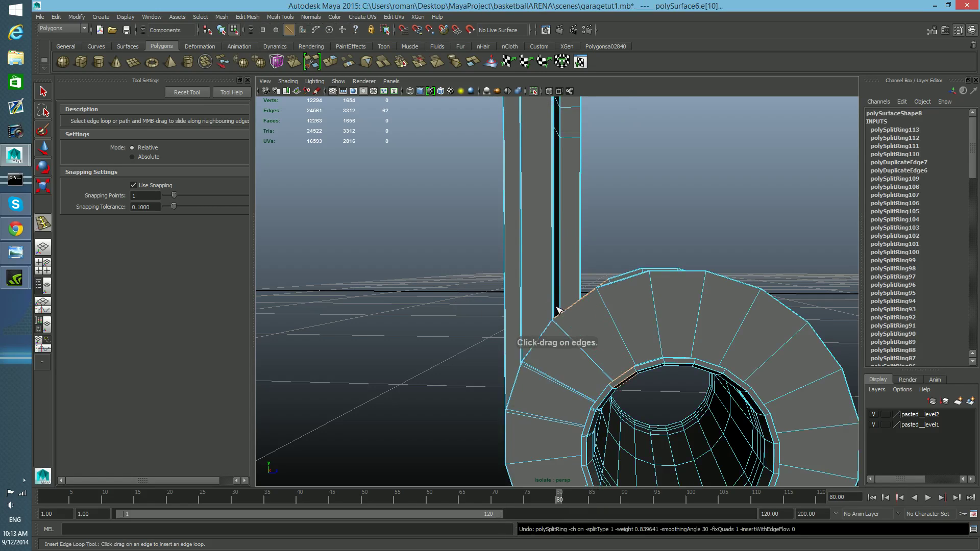
{"action": "left_click_drag", "start_coordinate": [554, 295], "coordinate": [557, 321]}
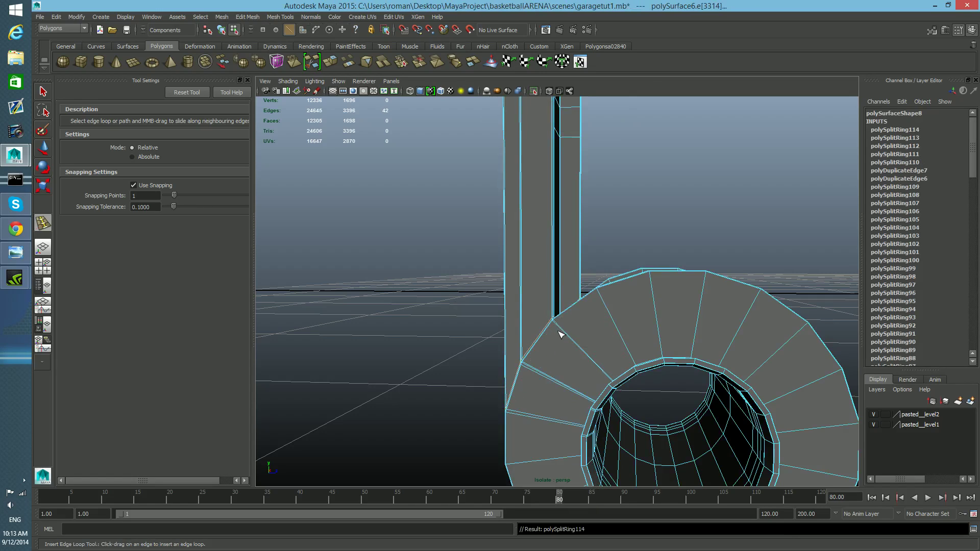
Step: Switch to object mode, select the spool and side-plate part, and isolate it in the viewport
{"action": "key", "text": "F8"}
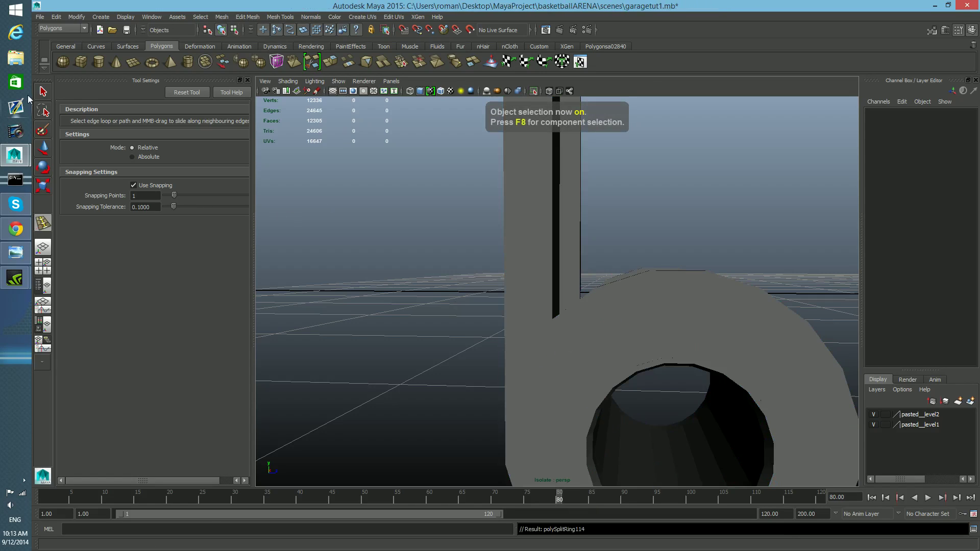
{"action": "left_click", "coordinate": [42, 92]}
{"action": "left_click", "coordinate": [565, 340]}
{"action": "scroll", "coordinate": [569, 342], "scroll_direction": "down", "scroll_amount": 8}
{"action": "left_click_drag", "start_coordinate": [572, 343], "coordinate": [511, 327], "text": "alt"}
{"action": "left_click", "coordinate": [534, 90]}
{"action": "left_click_drag", "start_coordinate": [633, 324], "coordinate": [682, 310], "text": "alt"}
{"action": "left_click", "coordinate": [562, 403]}
{"action": "left_click", "coordinate": [533, 89]}
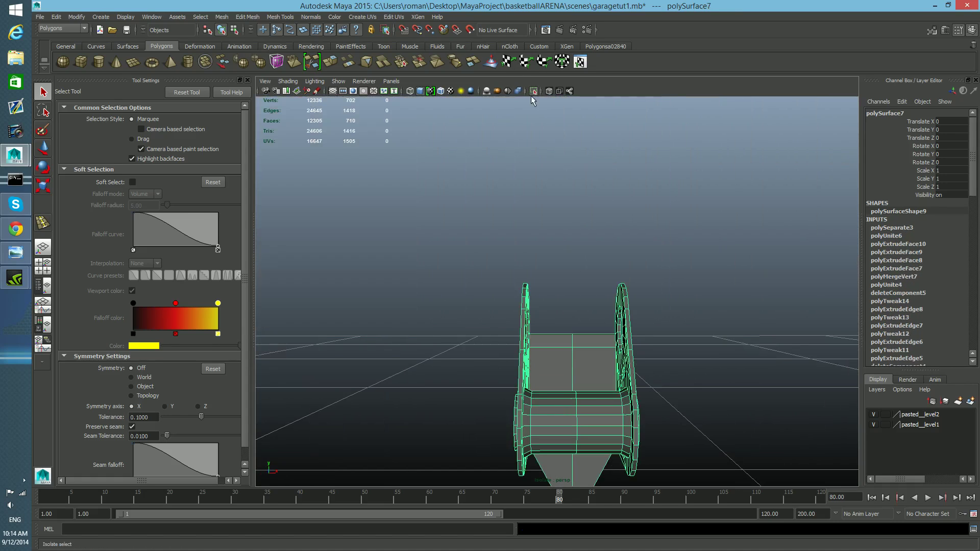
Step: Insert edge loops near both ends of the spool cylinder, undoing the stray one
{"action": "scroll", "coordinate": [562, 353], "scroll_direction": "up", "scroll_amount": 5}
{"action": "scroll", "coordinate": [562, 353], "scroll_direction": "up", "scroll_amount": 8}
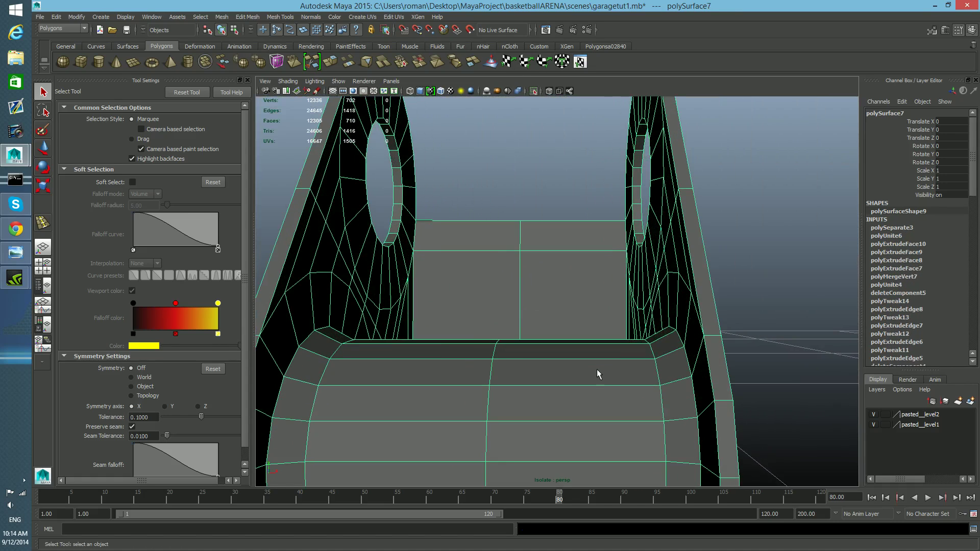
{"action": "middle_click_drag", "start_coordinate": [593, 347], "coordinate": [587, 340], "text": "alt"}
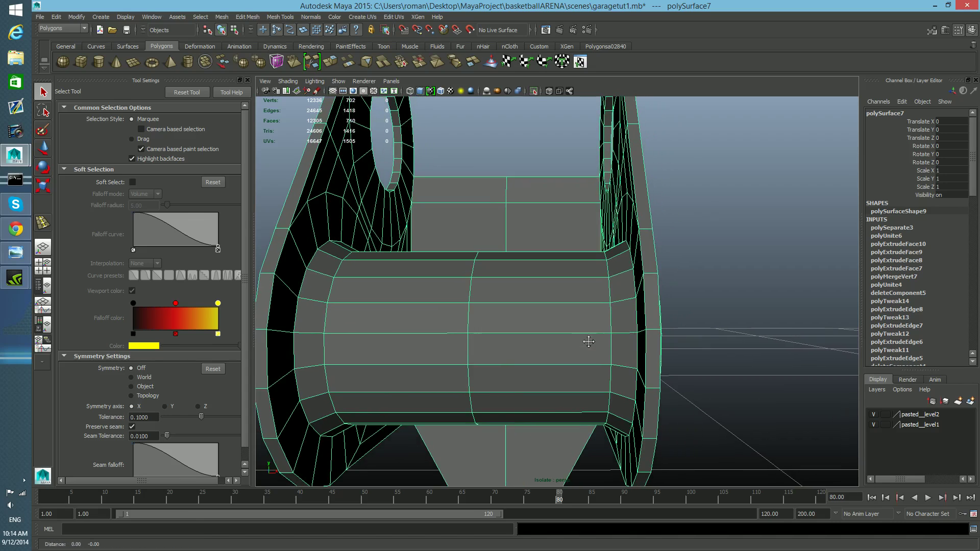
{"action": "right_click_drag", "start_coordinate": [583, 334], "coordinate": [541, 325], "text": "shift"}
{"action": "left_click_drag", "start_coordinate": [644, 347], "coordinate": [750, 330], "text": "alt"}
{"action": "mouse_move", "coordinate": [760, 331]}
{"action": "left_mouse_down"}
{"action": "mouse_move", "coordinate": [779, 336]}
{"action": "mouse_move", "coordinate": [682, 335]}
{"action": "mouse_move", "coordinate": [759, 335]}
{"action": "mouse_move", "coordinate": [760, 327]}
{"action": "left_mouse_up"}
{"action": "key", "text": "ctrl+z"}
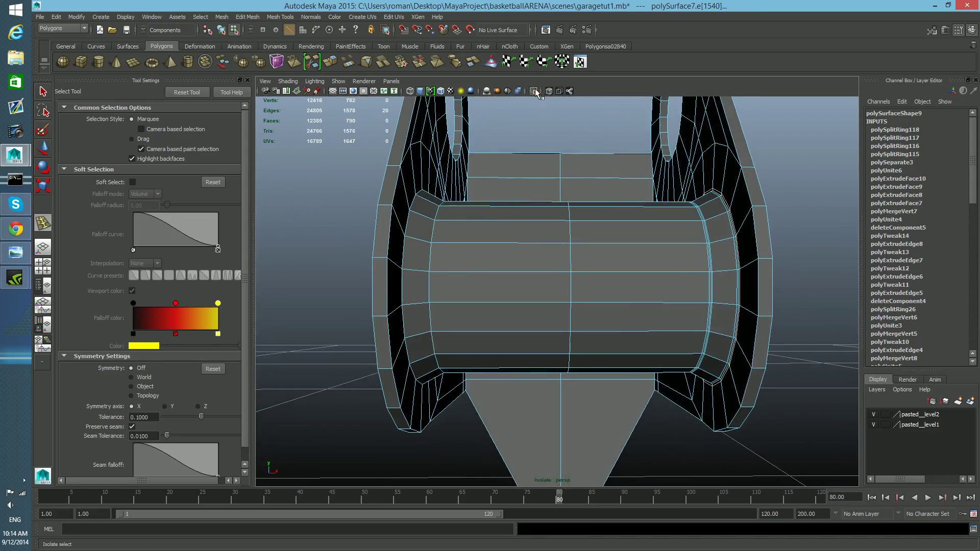
Step: Insert an edge loop around the side plate's flange where it meets the spool end and slide it into place
{"action": "left_click", "coordinate": [535, 91]}
{"action": "left_click", "coordinate": [535, 91]}
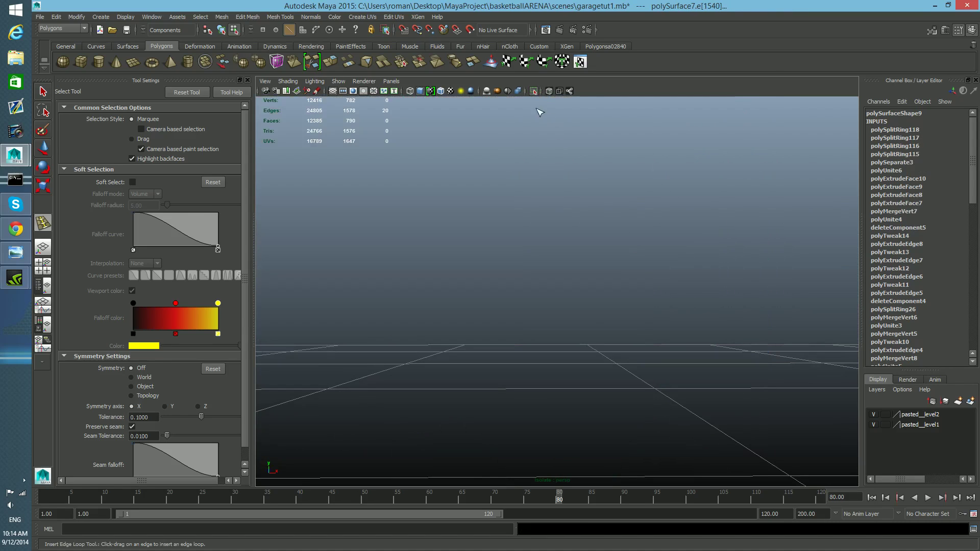
{"action": "left_click", "coordinate": [534, 91]}
{"action": "left_click_drag", "start_coordinate": [731, 369], "coordinate": [792, 310], "text": "alt"}
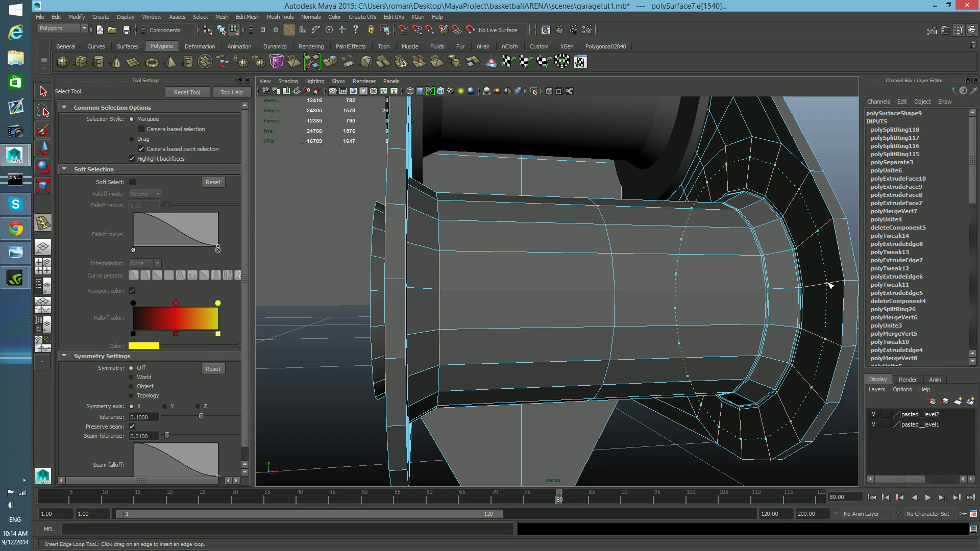
{"action": "left_click", "coordinate": [845, 285]}
{"action": "left_click_drag", "start_coordinate": [846, 285], "coordinate": [767, 294], "text": "alt"}
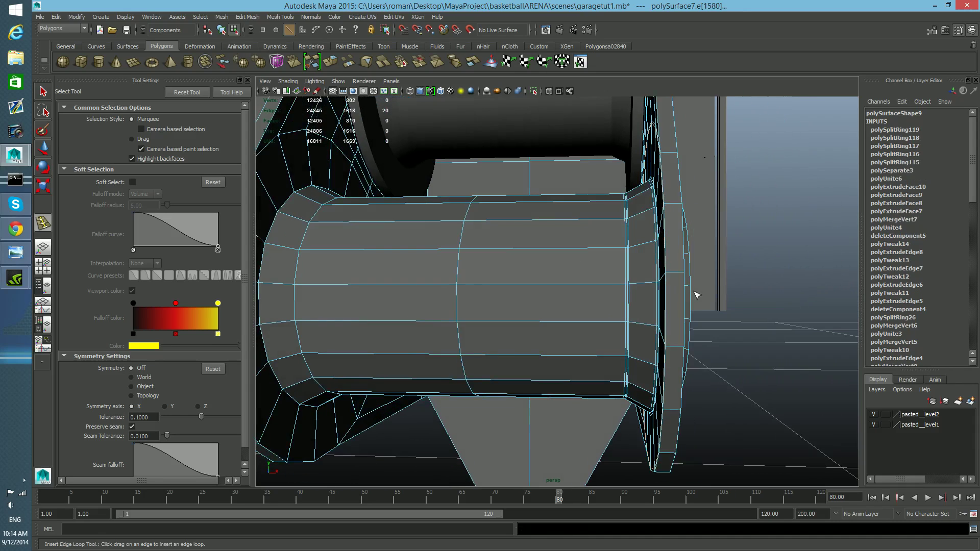
Step: Try inserting edge loops on the flange's rim, undoing each attempt
{"action": "left_click", "coordinate": [669, 275]}
{"action": "key", "text": "ctrl+z"}
{"action": "left_click_drag", "start_coordinate": [681, 273], "coordinate": [646, 288]}
{"action": "key", "text": "ctrl+z"}
{"action": "key", "text": "ctrl+z"}
{"action": "key", "text": "ctrl+z"}
{"action": "left_click", "coordinate": [679, 276]}
{"action": "key", "text": "ctrl+z"}
Step: Insert edge loops across the flange face near its outer edge where it joins the spool, undoing one stray loop
{"action": "middle_click_drag", "start_coordinate": [419, 355], "coordinate": [473, 305], "text": "alt"}
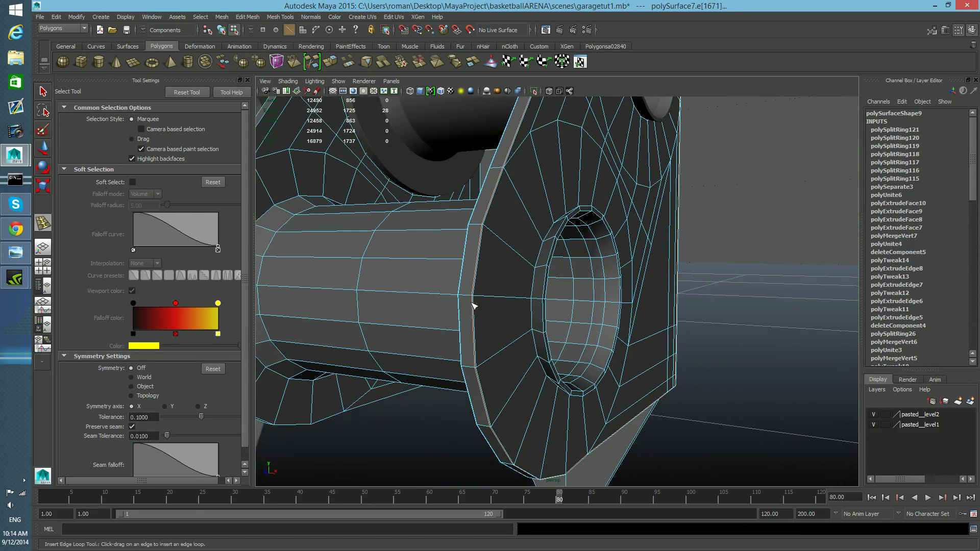
{"action": "left_click_drag", "start_coordinate": [483, 298], "coordinate": [549, 328]}
{"action": "key", "text": "ctrl+z"}
{"action": "right_click_drag", "start_coordinate": [548, 328], "coordinate": [613, 325], "text": "alt"}
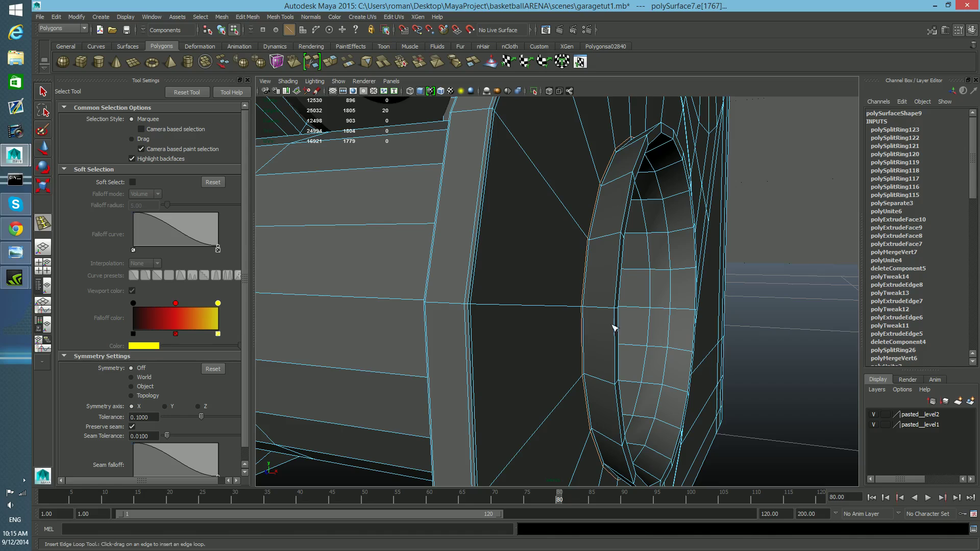
Step: Insert edge loops around the rim of the flange's central hole to tighten its bevelled edges
{"action": "left_click_drag", "start_coordinate": [596, 308], "coordinate": [528, 311]}
{"action": "left_click", "coordinate": [615, 317]}
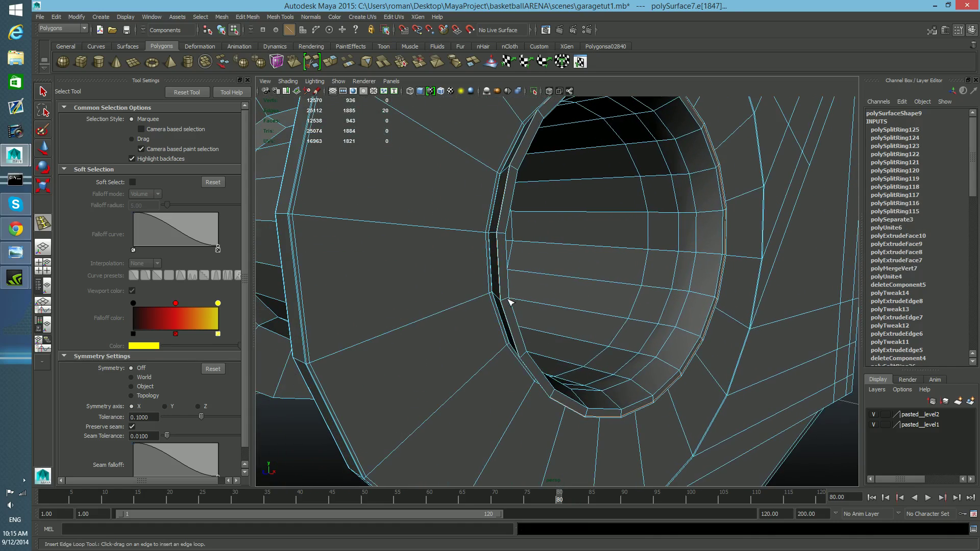
{"action": "scroll", "coordinate": [506, 304], "scroll_direction": "up", "scroll_amount": 6}
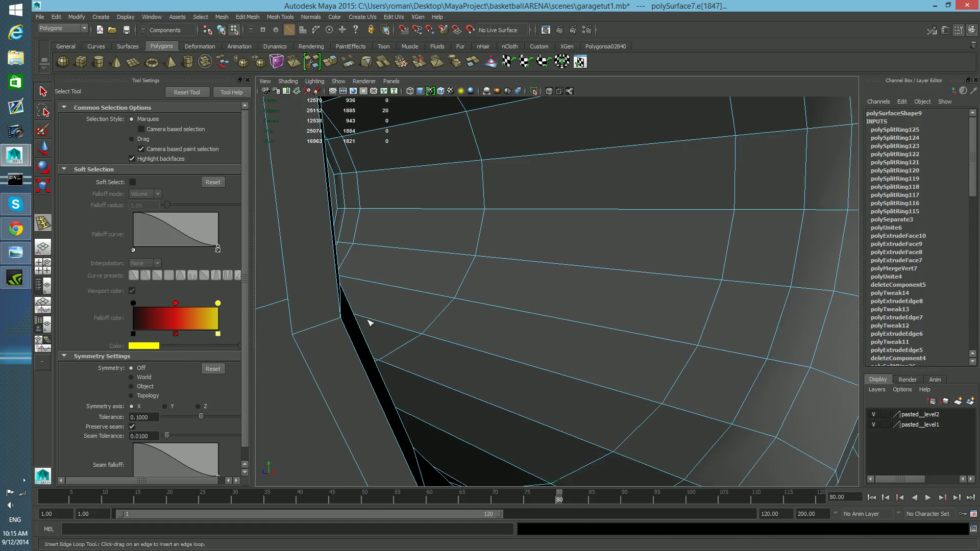
{"action": "left_click", "coordinate": [295, 335]}
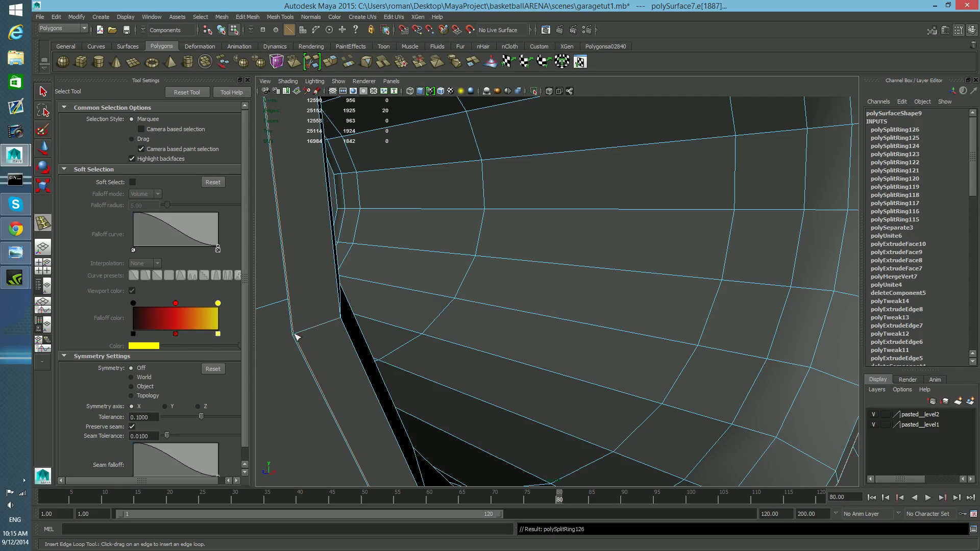
{"action": "left_click", "coordinate": [341, 321]}
{"action": "scroll", "coordinate": [324, 325], "scroll_direction": "down", "scroll_amount": 4}
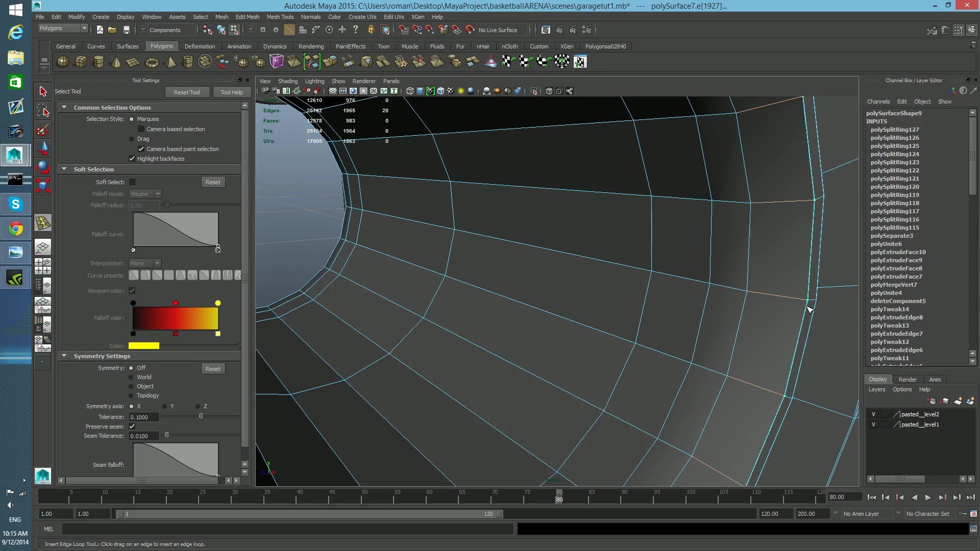
Step: Try inserting two edge loops on the flange near its outer rim, undoing both
{"action": "left_click_drag", "start_coordinate": [808, 308], "coordinate": [807, 307]}
{"action": "mouse_move", "coordinate": [751, 294]}
{"action": "left_mouse_down"}
{"action": "mouse_move", "coordinate": [740, 291]}
{"action": "mouse_move", "coordinate": [747, 296]}
{"action": "left_mouse_up"}
{"action": "key", "text": "ctrl+z"}
{"action": "key", "text": "ctrl+z"}
Step: Preview the smoothed mesh and inspect the bracket's side plate around the spool end
{"action": "scroll", "coordinate": [712, 317], "scroll_direction": "up", "scroll_amount": 10}
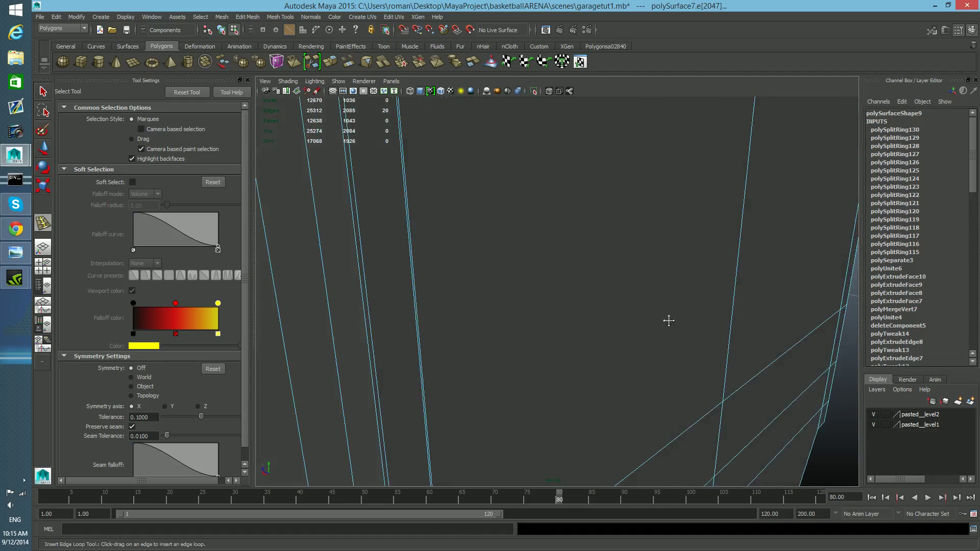
{"action": "scroll", "coordinate": [669, 321], "scroll_direction": "down", "scroll_amount": 6}
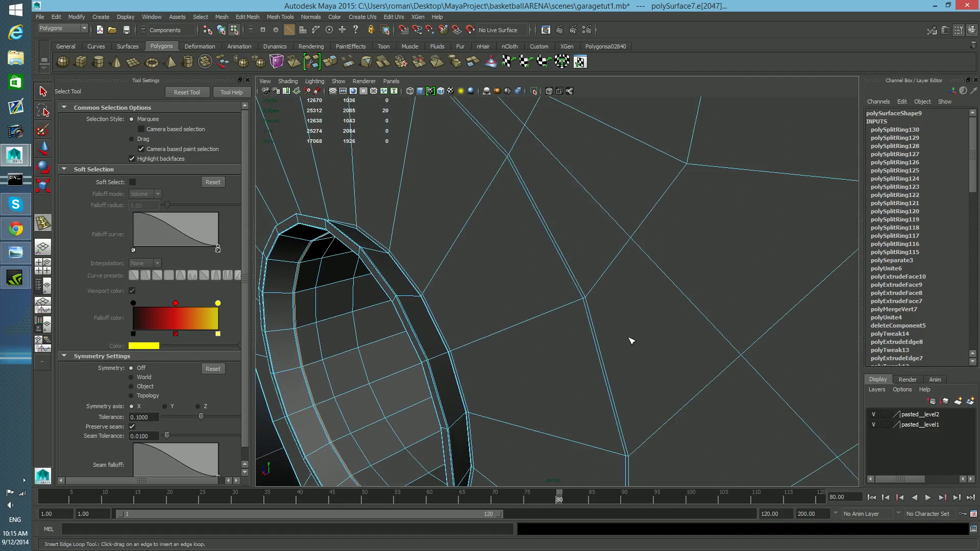
{"action": "middle_click_drag", "start_coordinate": [599, 345], "coordinate": [606, 345], "text": "alt"}
{"action": "scroll", "coordinate": [609, 343], "scroll_direction": "up", "scroll_amount": 3}
{"action": "scroll", "coordinate": [606, 341], "scroll_direction": "down", "scroll_amount": 5}
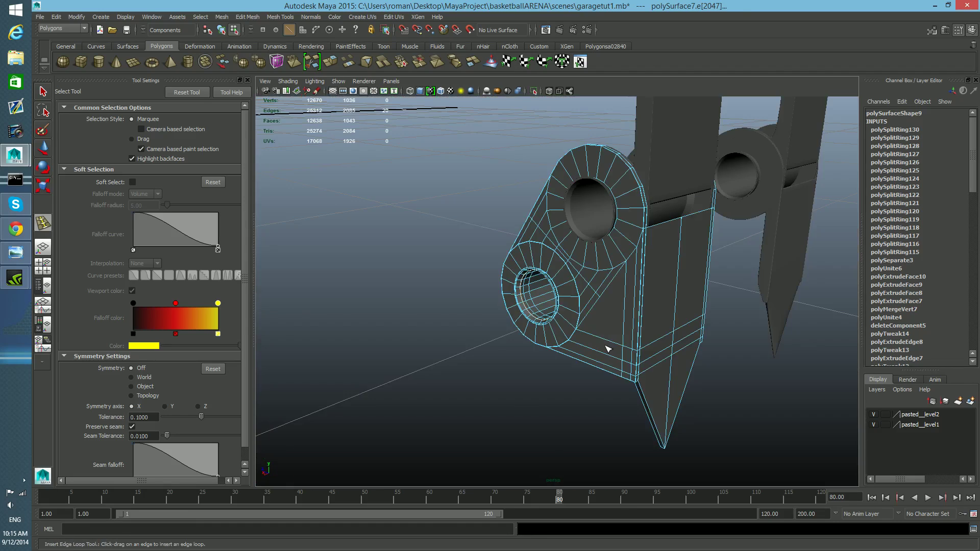
{"action": "scroll", "coordinate": [606, 341], "scroll_direction": "up", "scroll_amount": 5}
{"action": "scroll", "coordinate": [567, 354], "scroll_direction": "up", "scroll_amount": 2}
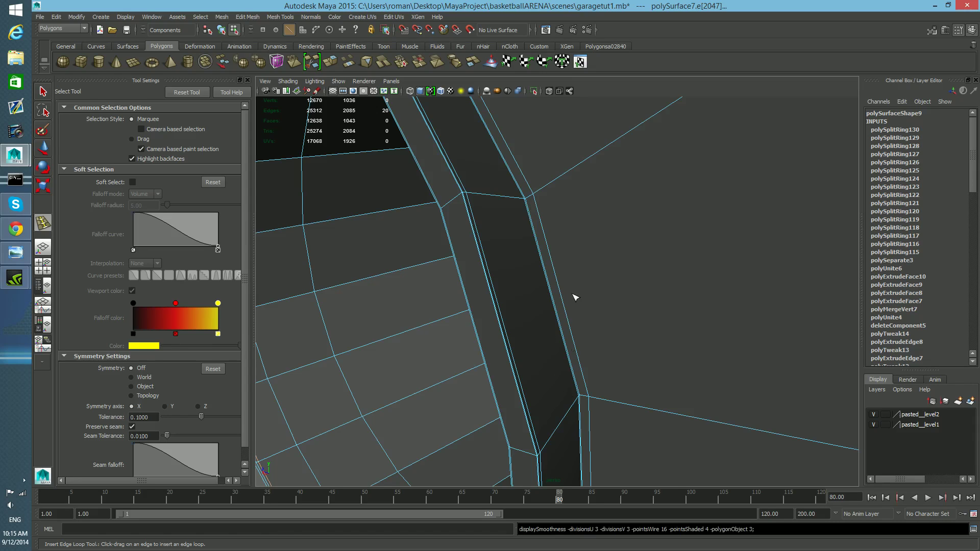
{"action": "key", "text": "3"}
{"action": "key", "text": "1"}
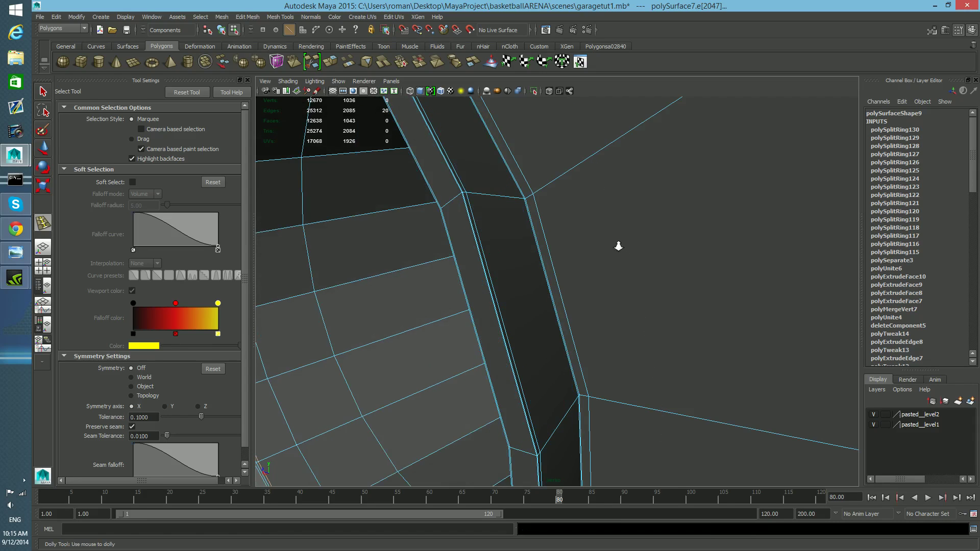
{"action": "scroll", "coordinate": [592, 238], "scroll_direction": "down", "scroll_amount": 3}
Step: Insert two edge loops across the side plate's face between the spool end and the hole
{"action": "left_click_drag", "start_coordinate": [597, 244], "coordinate": [727, 245], "text": "alt"}
{"action": "left_click_drag", "start_coordinate": [587, 262], "coordinate": [602, 281], "text": "alt"}
{"action": "scroll", "coordinate": [629, 277], "scroll_direction": "up", "scroll_amount": 5}
{"action": "mouse_move", "coordinate": [602, 281]}
{"action": "middle_mouse_down", "text": "alt"}
{"action": "mouse_move", "coordinate": [584, 317]}
{"action": "mouse_move", "coordinate": [586, 280]}
{"action": "middle_mouse_up", "text": "alt"}
{"action": "left_click_drag", "start_coordinate": [587, 279], "coordinate": [503, 259], "text": "alt"}
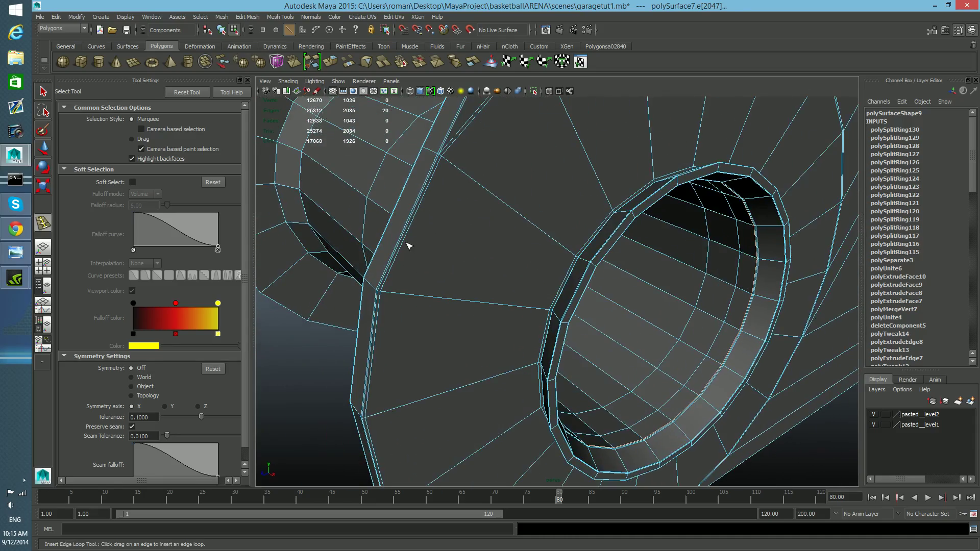
{"action": "middle_click_drag", "start_coordinate": [451, 153], "coordinate": [474, 210], "text": "alt"}
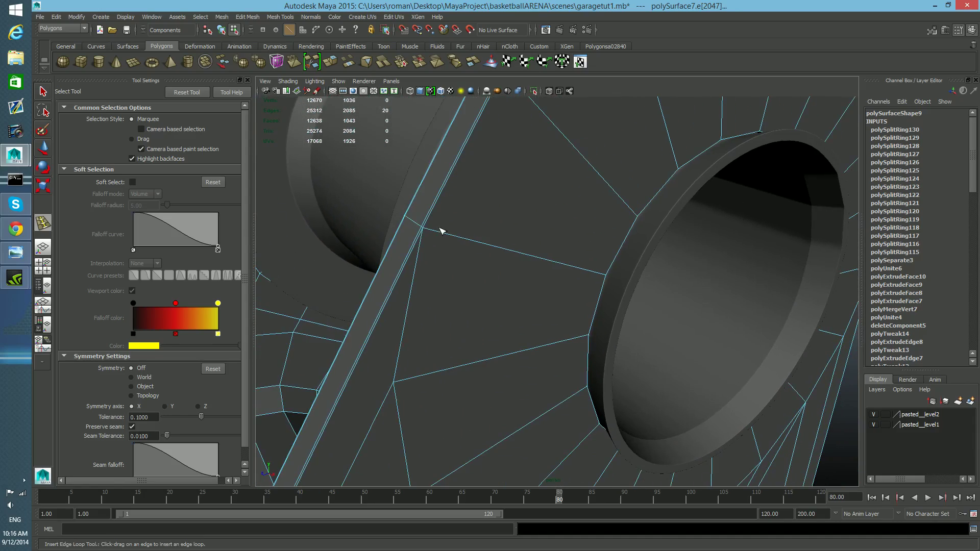
{"action": "left_click_drag", "start_coordinate": [442, 234], "coordinate": [427, 232]}
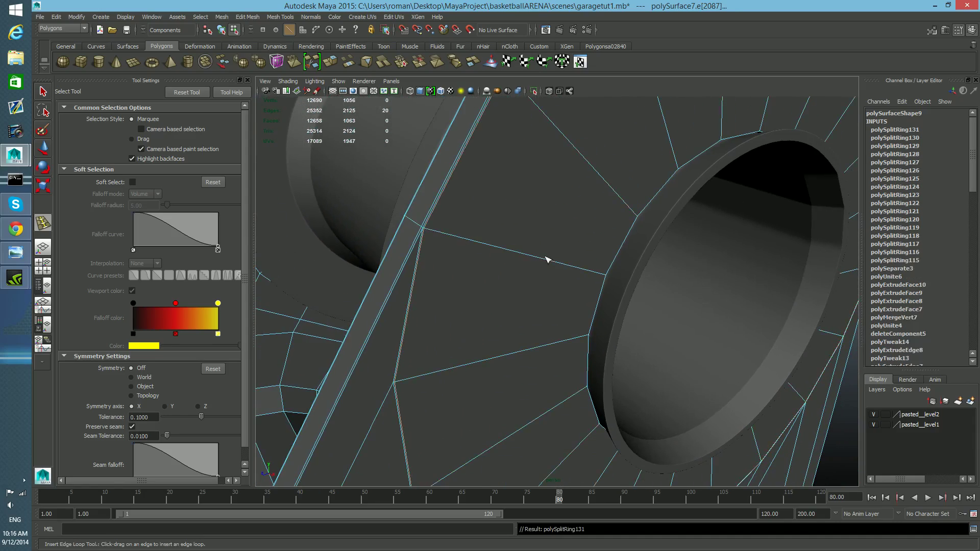
{"action": "mouse_move", "coordinate": [599, 277]}
{"action": "left_mouse_down"}
{"action": "mouse_move", "coordinate": [561, 296]}
{"action": "mouse_move", "coordinate": [440, 287]}
{"action": "mouse_move", "coordinate": [615, 287]}
{"action": "left_mouse_up"}
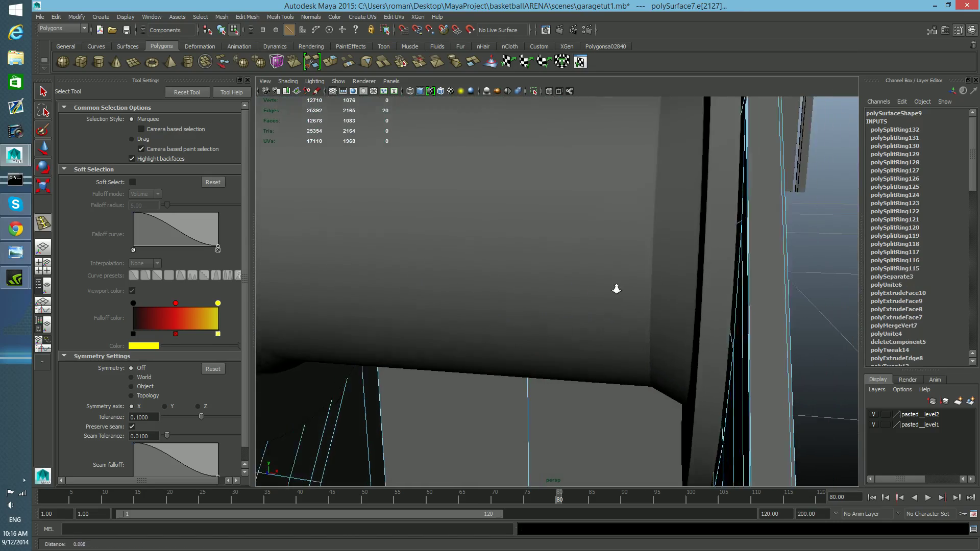
{"action": "right_click_drag", "start_coordinate": [614, 287], "coordinate": [583, 285], "text": "alt"}
Step: Isolate the bracket object and insert an edge loop along the side plate's narrow edge
{"action": "key", "text": "F8"}
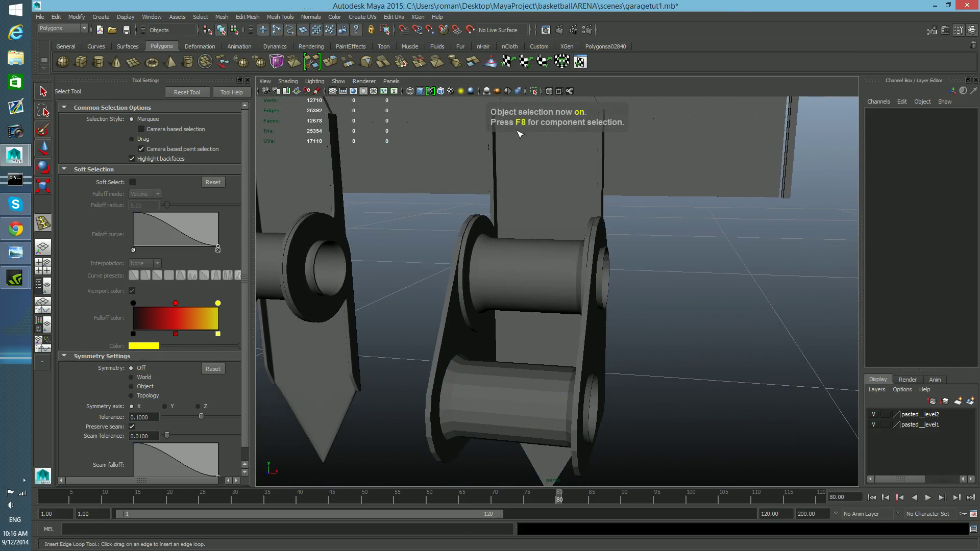
{"action": "key", "text": "q"}
{"action": "left_click", "coordinate": [547, 377]}
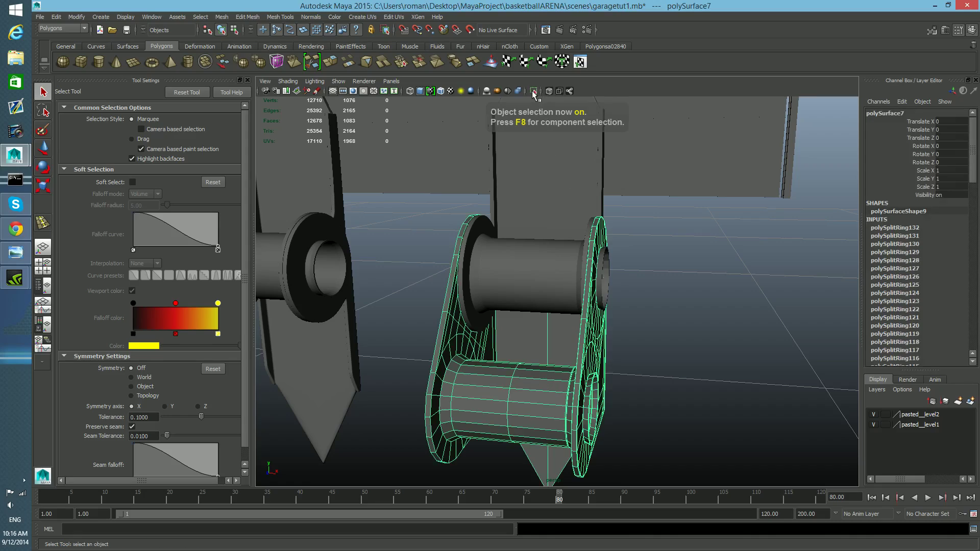
{"action": "key", "text": "ctrl+1"}
{"action": "left_click_drag", "start_coordinate": [588, 256], "coordinate": [396, 271], "text": "alt"}
{"action": "right_click_drag", "start_coordinate": [396, 271], "coordinate": [393, 300], "text": "alt"}
{"action": "left_click", "coordinate": [329, 301]}
{"action": "key", "text": "ctrl+z"}
{"action": "left_click_drag", "start_coordinate": [332, 301], "coordinate": [394, 302], "text": "alt"}
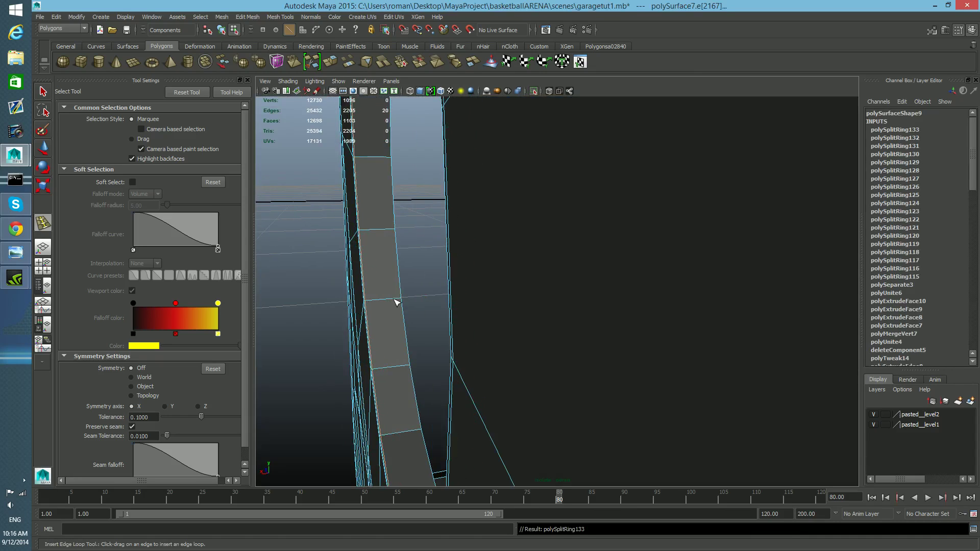
Step: Insert edge loops near the side plate's outer corner, undoing one stray loop
{"action": "left_click", "coordinate": [402, 302]}
{"action": "left_click_drag", "start_coordinate": [400, 301], "coordinate": [368, 320], "text": "alt"}
{"action": "left_click_drag", "start_coordinate": [403, 255], "coordinate": [409, 258]}
{"action": "left_click_drag", "start_coordinate": [325, 259], "coordinate": [305, 260]}
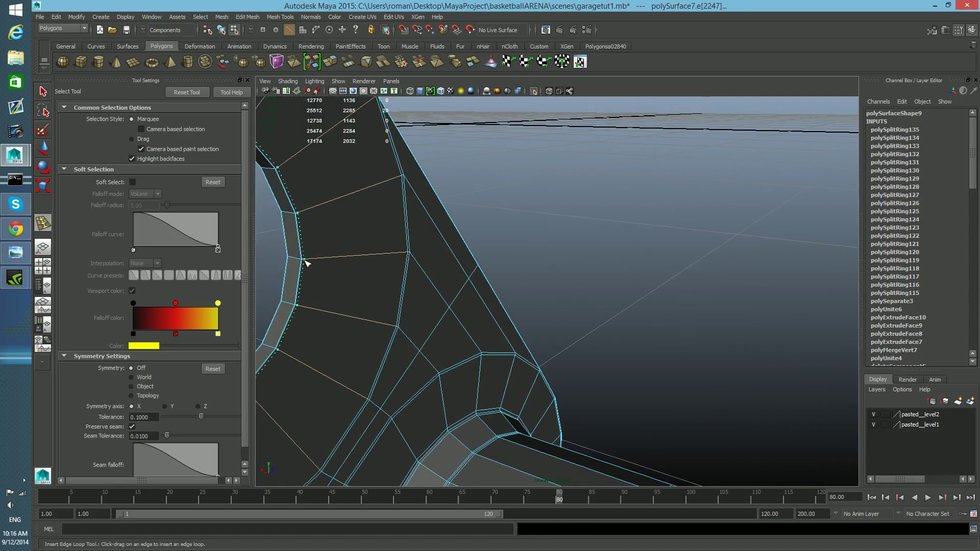
{"action": "mouse_move", "coordinate": [304, 263]}
{"action": "left_mouse_down"}
{"action": "mouse_move", "coordinate": [324, 261]}
{"action": "mouse_move", "coordinate": [305, 261]}
{"action": "left_mouse_up"}
{"action": "key", "text": "ctrl+z"}
Step: Insert an edge loop across the side plate near its lower spool end
{"action": "left_click_drag", "start_coordinate": [343, 309], "coordinate": [531, 420], "text": "alt"}
{"action": "middle_click_drag", "start_coordinate": [655, 456], "coordinate": [646, 431], "text": "alt"}
{"action": "right_click_drag", "start_coordinate": [580, 446], "coordinate": [543, 438], "text": "alt"}
{"action": "left_click_drag", "start_coordinate": [566, 437], "coordinate": [405, 407], "text": "alt"}
{"action": "middle_click_drag", "start_coordinate": [404, 408], "coordinate": [441, 408], "text": "alt"}
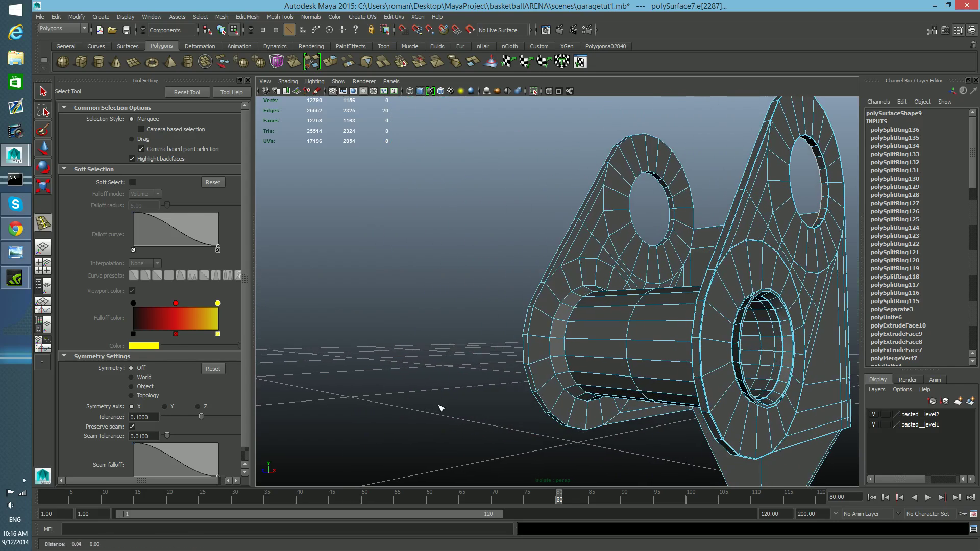
Step: Insert edge loops where the spool meets the side plate, undoing two attempts
{"action": "scroll", "coordinate": [450, 407], "scroll_direction": "up", "scroll_amount": 5}
{"action": "left_click_drag", "start_coordinate": [549, 293], "coordinate": [641, 383]}
{"action": "left_click", "coordinate": [567, 313]}
{"action": "key", "text": "ctrl+z"}
{"action": "key", "text": "ctrl+z"}
{"action": "middle_click_drag", "start_coordinate": [642, 383], "coordinate": [685, 420], "text": "alt"}
{"action": "right_click_drag", "start_coordinate": [500, 289], "coordinate": [544, 302], "text": "alt"}
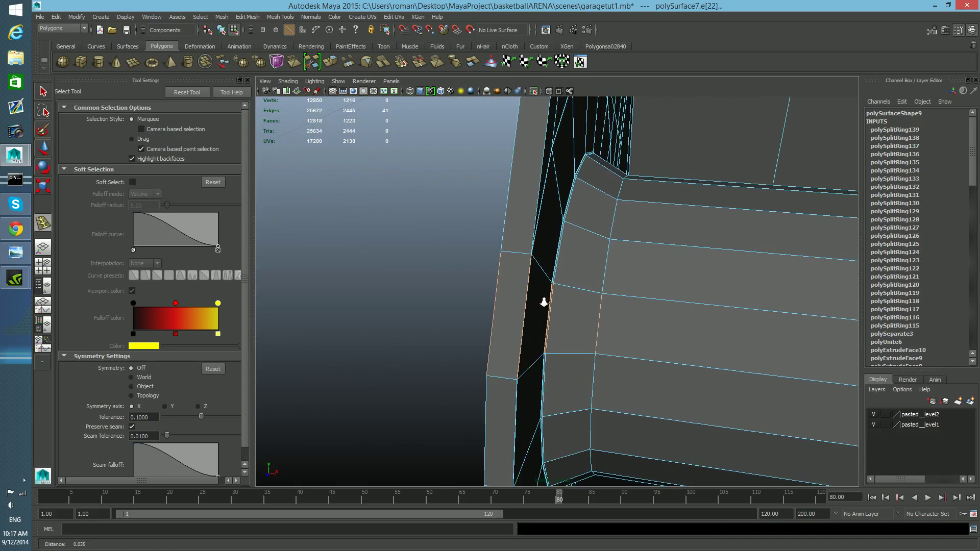
Step: Insert edge loops along the side plate's inner edge, undoing stray attempts
{"action": "mouse_move", "coordinate": [588, 291]}
{"action": "left_mouse_down"}
{"action": "mouse_move", "coordinate": [629, 302]}
{"action": "mouse_move", "coordinate": [605, 296]}
{"action": "left_mouse_up"}
{"action": "middle_click_drag", "start_coordinate": [606, 296], "coordinate": [518, 289], "text": "alt"}
{"action": "mouse_move", "coordinate": [456, 276]}
{"action": "middle_mouse_down", "text": "alt"}
{"action": "mouse_move", "coordinate": [464, 277]}
{"action": "mouse_move", "coordinate": [451, 266]}
{"action": "middle_mouse_up", "text": "alt"}
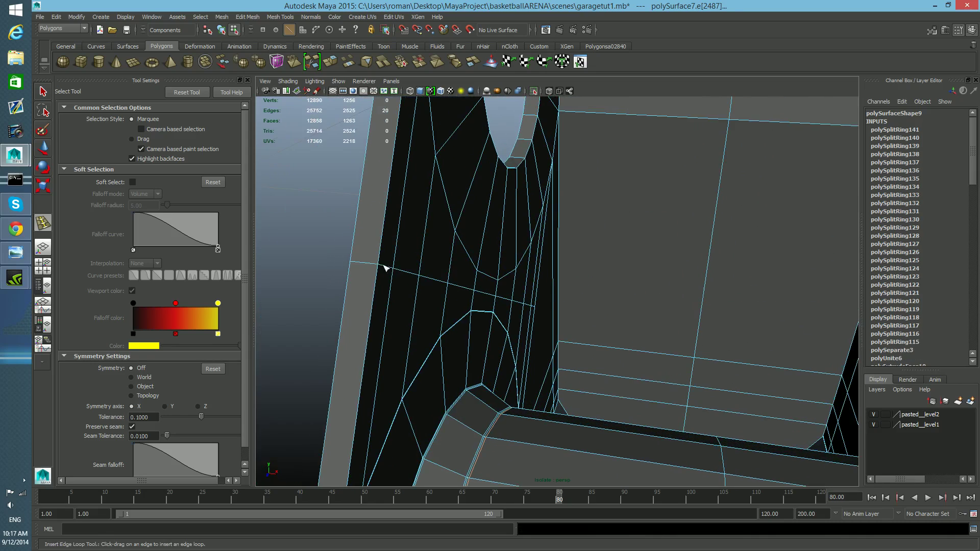
{"action": "left_click_drag", "start_coordinate": [361, 264], "coordinate": [375, 266]}
{"action": "key", "text": "ctrl+z"}
{"action": "left_click", "coordinate": [371, 262]}
{"action": "key", "text": "ctrl+z"}
{"action": "key", "text": "ctrl+z"}
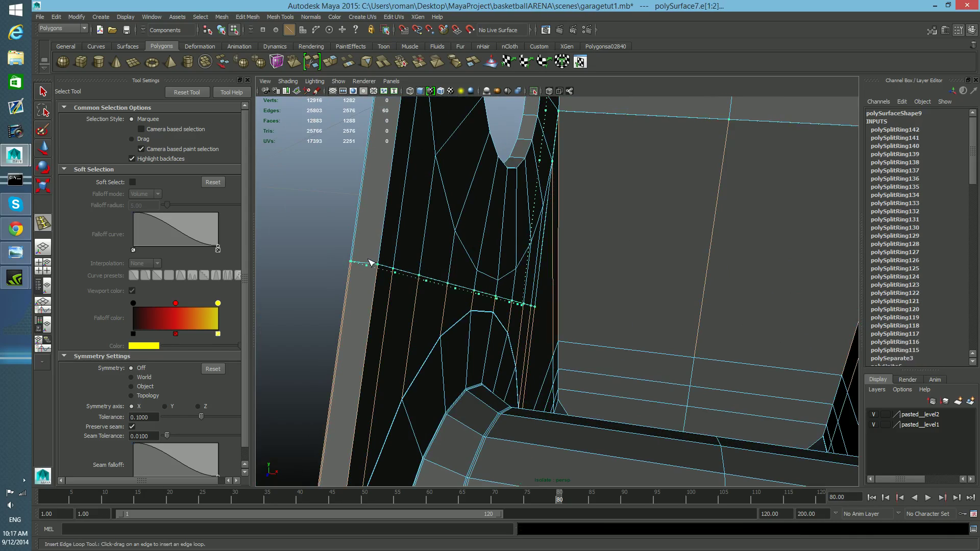
Step: Insert edge loops across the side plate's inner face around the upper hole
{"action": "left_click_drag", "start_coordinate": [387, 277], "coordinate": [345, 290], "text": "alt"}
{"action": "left_click_drag", "start_coordinate": [537, 294], "coordinate": [452, 312], "text": "alt"}
{"action": "left_click_drag", "start_coordinate": [399, 330], "coordinate": [394, 337]}
{"action": "left_click_drag", "start_coordinate": [477, 240], "coordinate": [486, 242]}
{"action": "left_click_drag", "start_coordinate": [555, 287], "coordinate": [548, 300], "text": "alt"}
{"action": "mouse_move", "coordinate": [547, 300]}
{"action": "middle_mouse_down", "text": "alt"}
{"action": "mouse_move", "coordinate": [613, 323]}
{"action": "mouse_move", "coordinate": [562, 305]}
{"action": "middle_mouse_up", "text": "alt"}
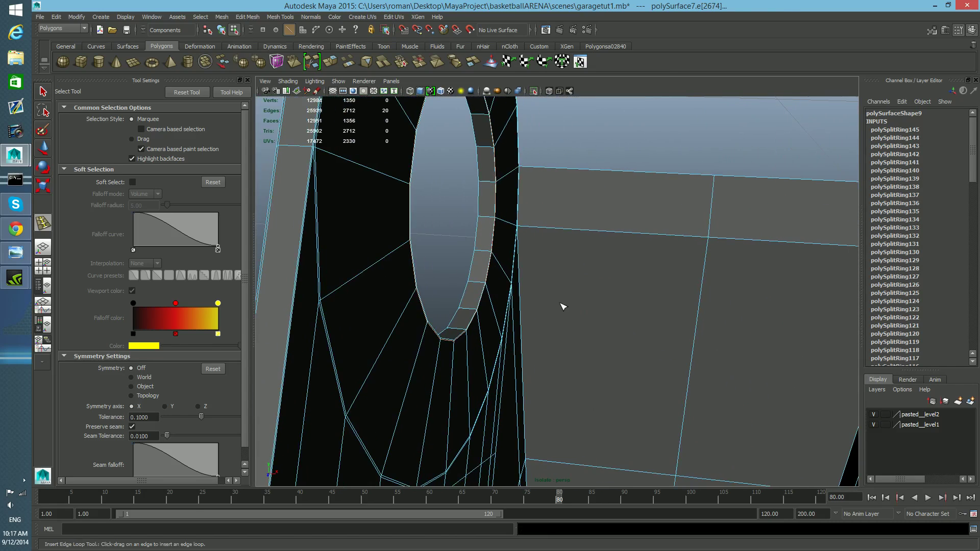
Step: Insert two edge loops around the rim of the upper hole
{"action": "scroll", "coordinate": [469, 243], "scroll_direction": "up", "scroll_amount": 5}
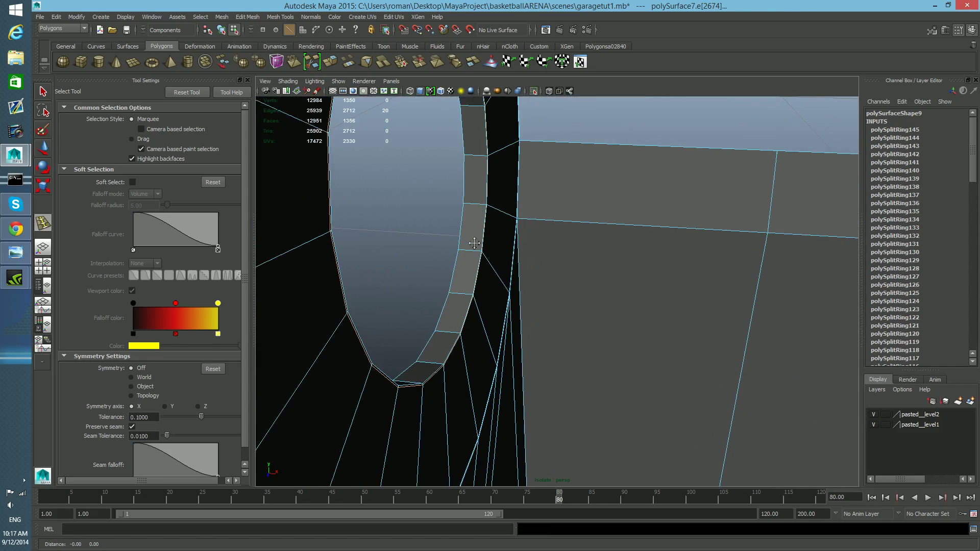
{"action": "left_click", "coordinate": [486, 208]}
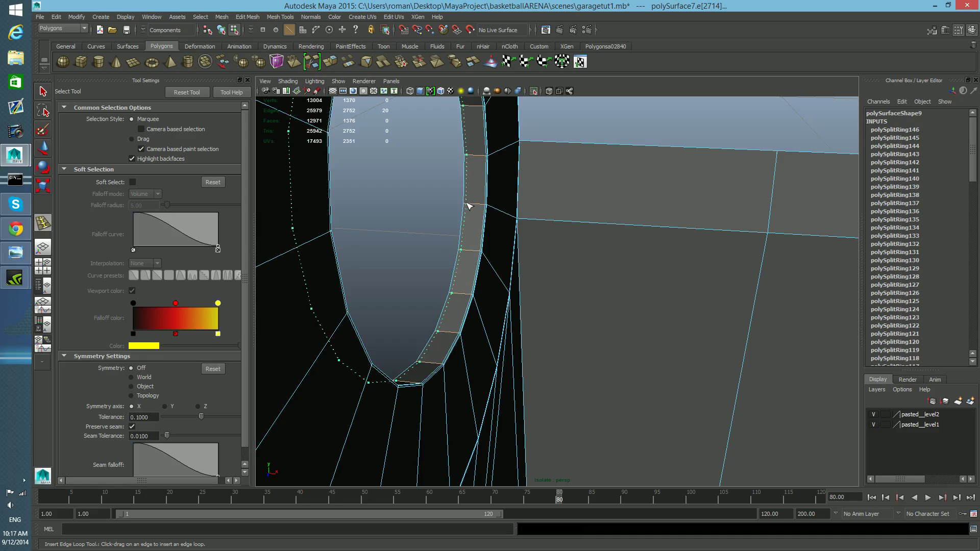
{"action": "left_click", "coordinate": [468, 206]}
Step: Insert edge loops around the outer side of the upper hole's rim
{"action": "scroll", "coordinate": [507, 241], "scroll_direction": "up", "scroll_amount": 5}
{"action": "scroll", "coordinate": [508, 240], "scroll_direction": "down", "scroll_amount": 3}
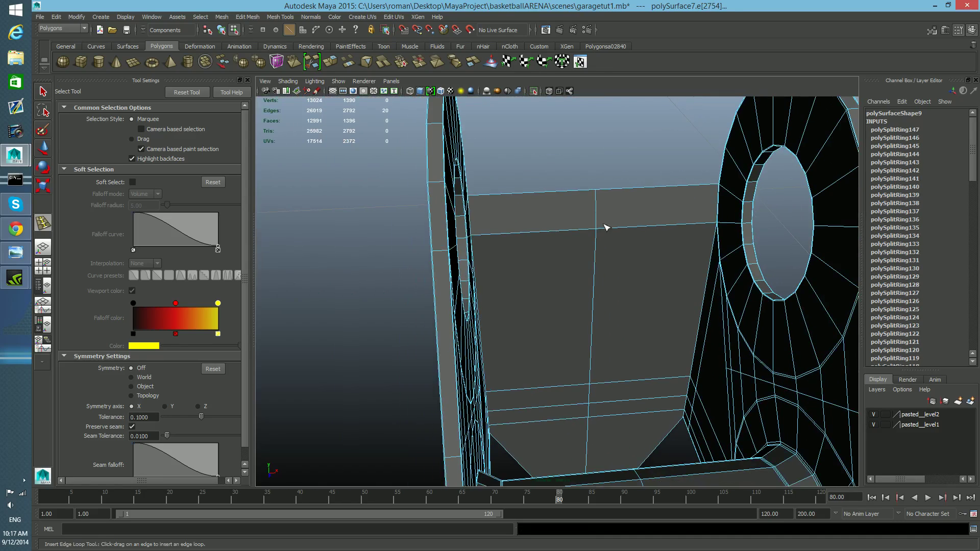
{"action": "scroll", "coordinate": [565, 368], "scroll_direction": "down", "scroll_amount": 3}
{"action": "scroll", "coordinate": [505, 352], "scroll_direction": "up", "scroll_amount": 6}
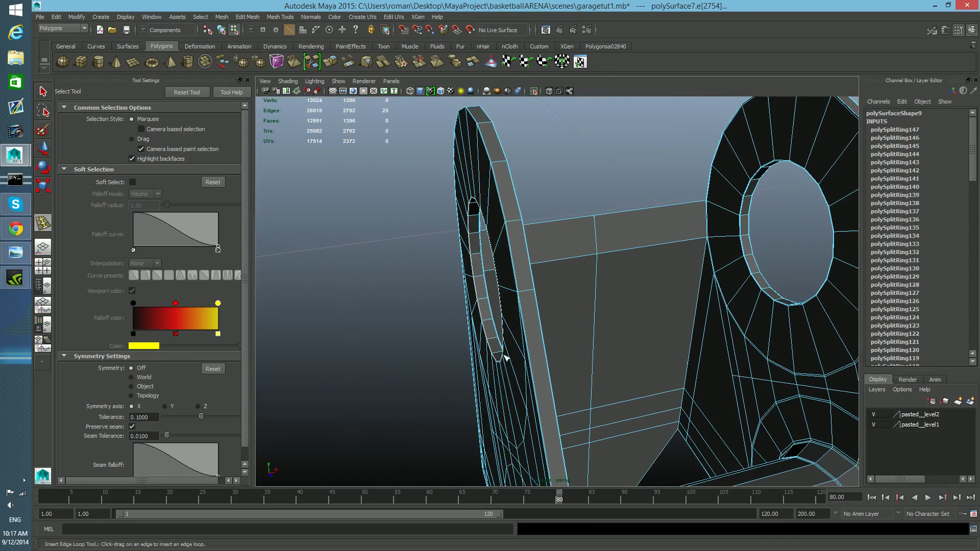
{"action": "scroll", "coordinate": [500, 347], "scroll_direction": "down", "scroll_amount": 8}
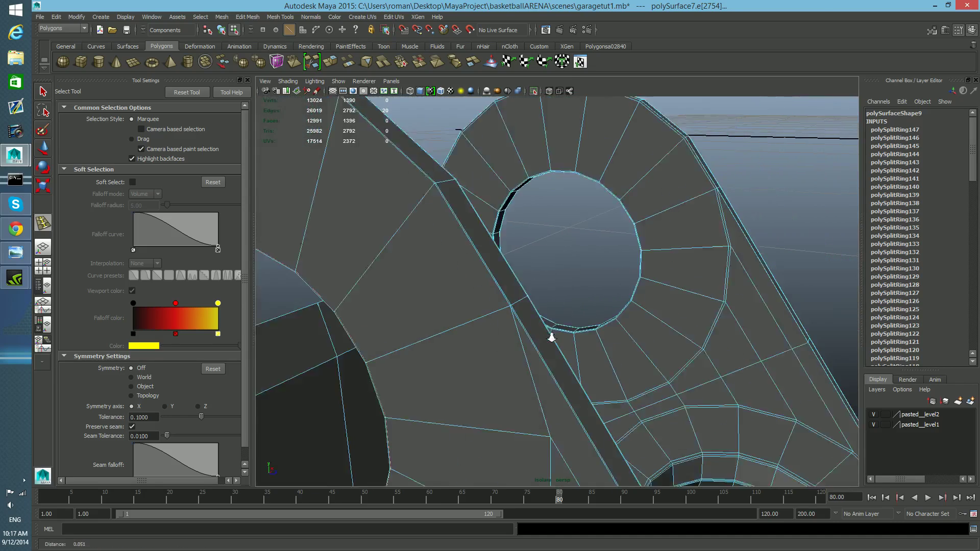
{"action": "left_click_drag", "start_coordinate": [495, 325], "coordinate": [537, 301], "text": "alt"}
{"action": "left_click_drag", "start_coordinate": [444, 341], "coordinate": [436, 351]}
{"action": "scroll", "coordinate": [438, 368], "scroll_direction": "up", "scroll_amount": 3}
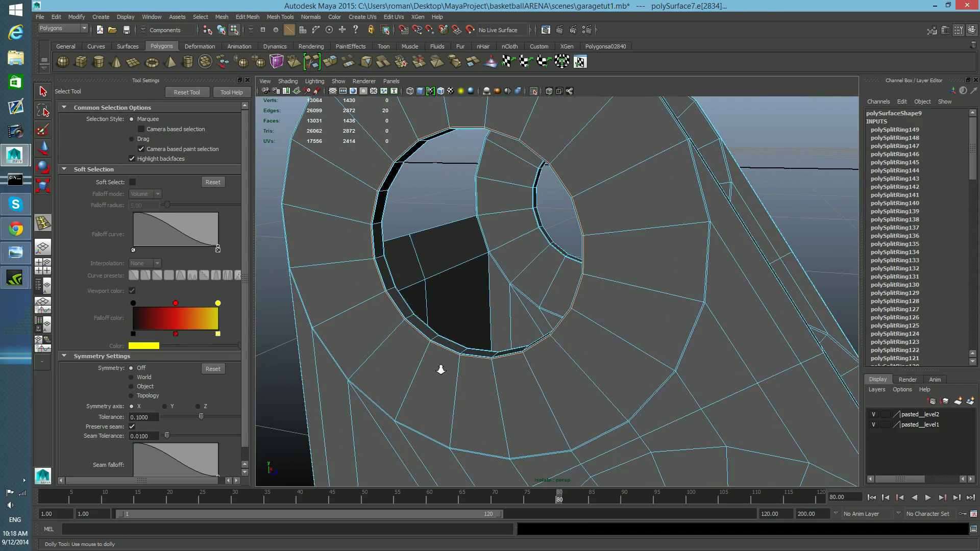
Step: Insert edge loops on the spool beside the side plate, undoing the last attempts
{"action": "scroll", "coordinate": [441, 368], "scroll_direction": "up", "scroll_amount": 2}
{"action": "scroll", "coordinate": [452, 380], "scroll_direction": "down", "scroll_amount": 4}
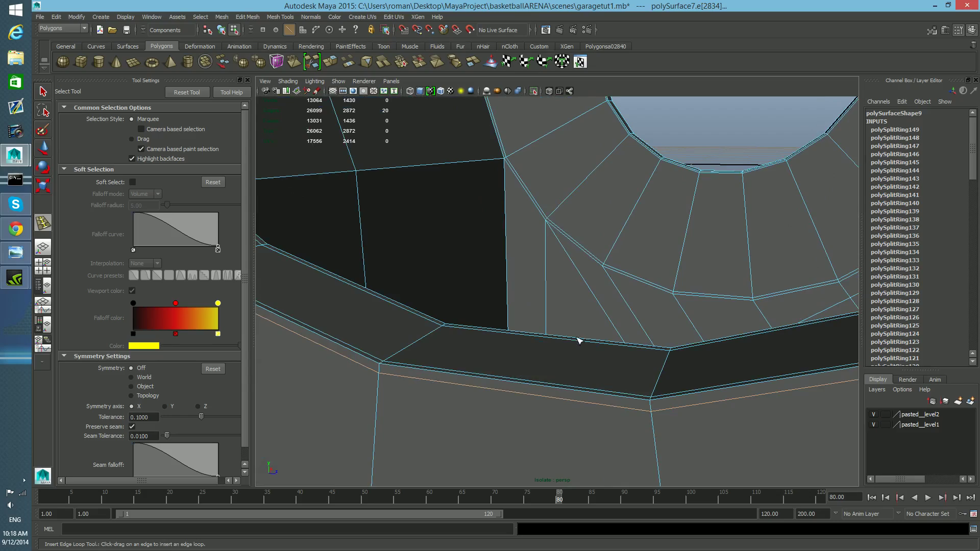
{"action": "scroll", "coordinate": [620, 359], "scroll_direction": "up", "scroll_amount": 3}
{"action": "left_click_drag", "start_coordinate": [615, 270], "coordinate": [629, 344], "text": "alt"}
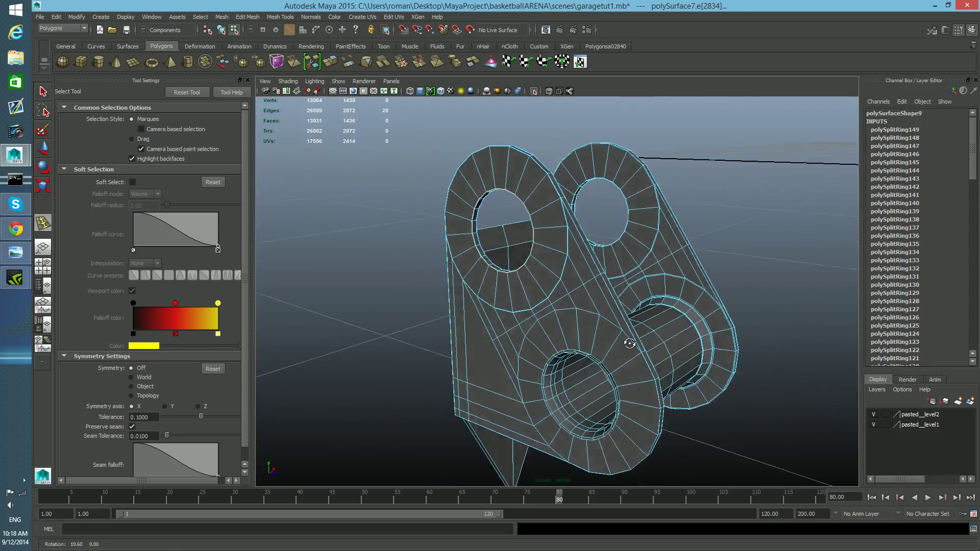
{"action": "scroll", "coordinate": [630, 344], "scroll_direction": "up", "scroll_amount": 5}
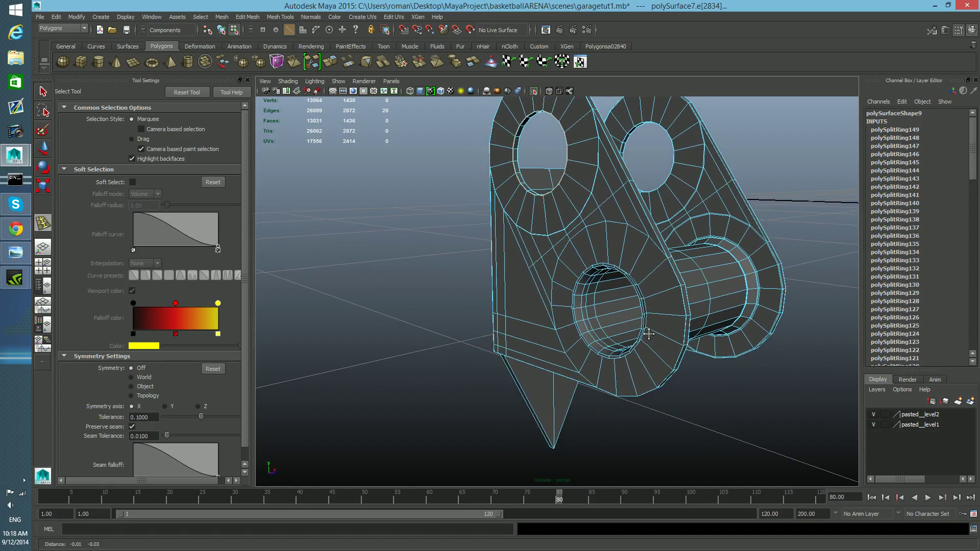
{"action": "scroll", "coordinate": [649, 334], "scroll_direction": "up", "scroll_amount": 8}
{"action": "middle_click_drag", "start_coordinate": [650, 350], "coordinate": [651, 355], "text": "alt"}
{"action": "left_click_drag", "start_coordinate": [706, 309], "coordinate": [738, 330]}
{"action": "left_click", "coordinate": [634, 283]}
{"action": "left_click_drag", "start_coordinate": [635, 284], "coordinate": [600, 242], "text": "alt"}
{"action": "left_click_drag", "start_coordinate": [600, 242], "coordinate": [552, 238], "text": "alt"}
{"action": "key", "text": "ctrl+z"}
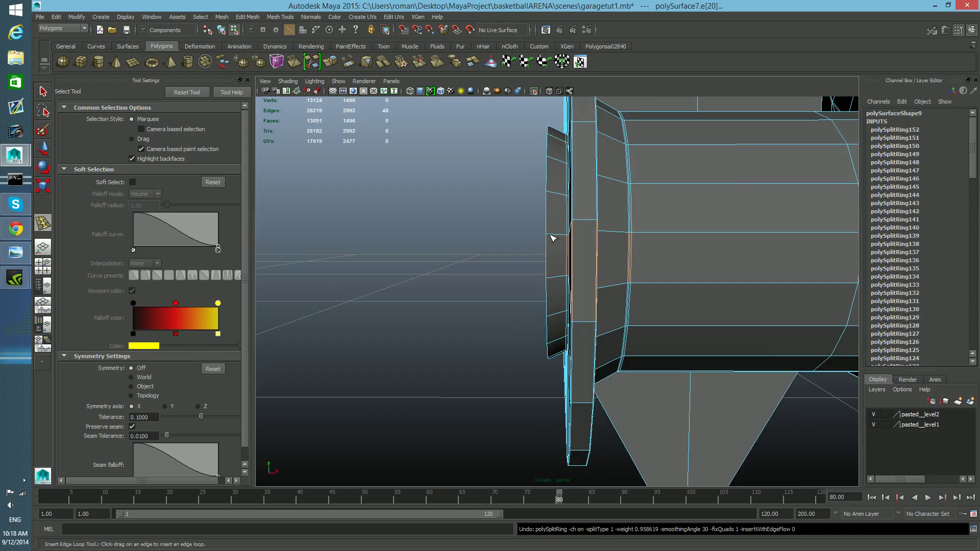
{"action": "key", "text": "ctrl+z"}
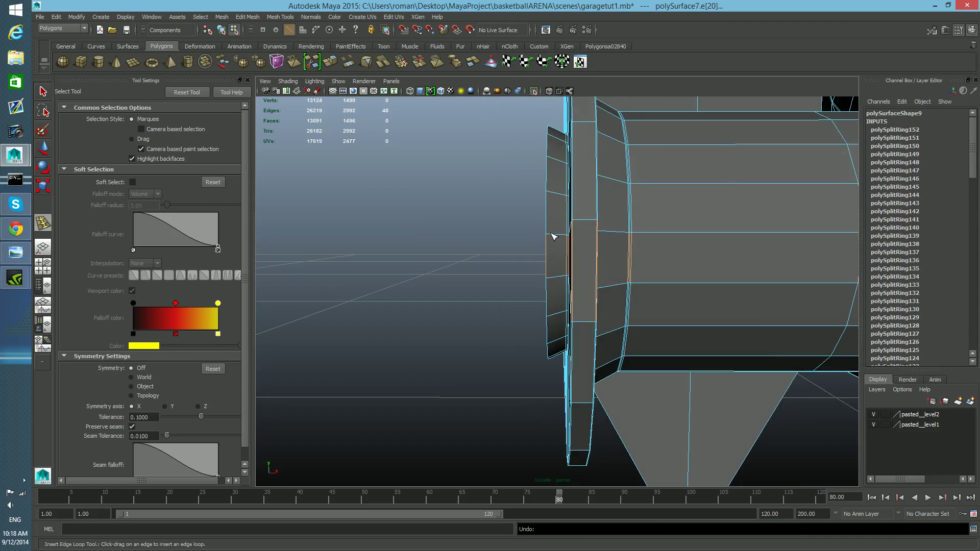
Step: Insert edge loops at the junction of the spool flange and side plate, undoing one
{"action": "left_click_drag", "start_coordinate": [554, 237], "coordinate": [596, 248], "text": "alt"}
{"action": "mouse_move", "coordinate": [590, 190]}
{"action": "middle_mouse_down", "text": "alt"}
{"action": "mouse_move", "coordinate": [582, 237]}
{"action": "mouse_move", "coordinate": [592, 223]}
{"action": "middle_mouse_up", "text": "alt"}
{"action": "middle_click_drag", "start_coordinate": [579, 296], "coordinate": [575, 272], "text": "alt"}
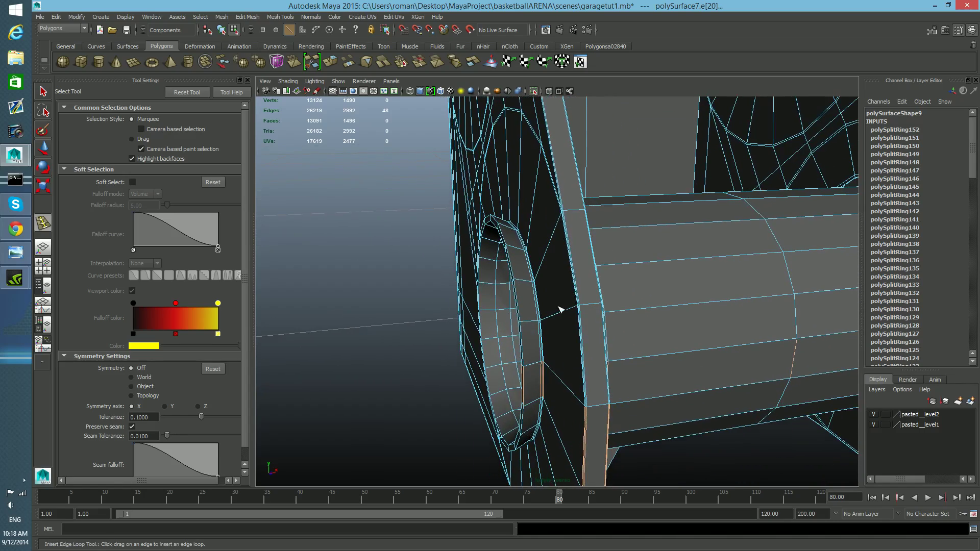
{"action": "left_click_drag", "start_coordinate": [542, 292], "coordinate": [545, 288], "text": "alt"}
{"action": "right_click_drag", "start_coordinate": [540, 296], "coordinate": [517, 293], "text": "alt"}
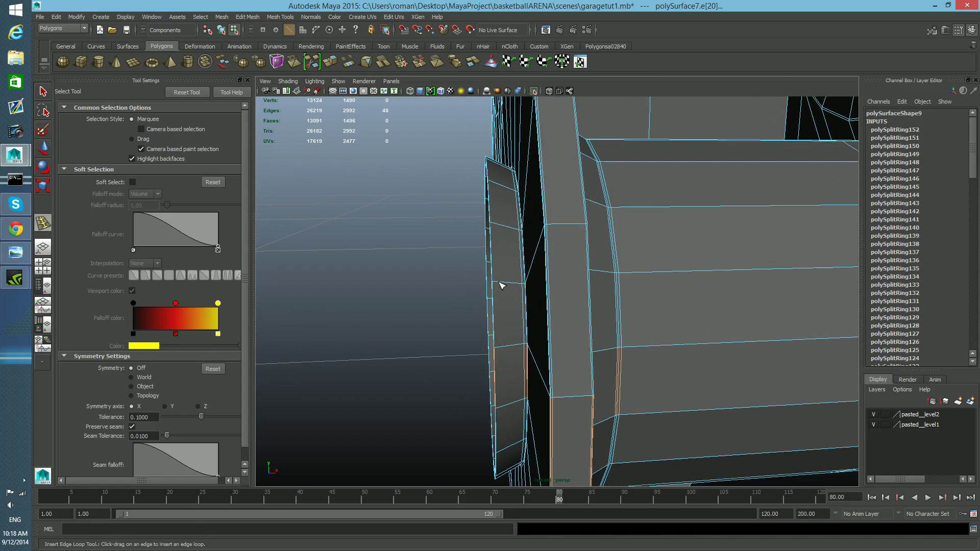
{"action": "key", "text": "ctrl+z"}
{"action": "scroll", "coordinate": [518, 298], "scroll_direction": "up", "scroll_amount": 4}
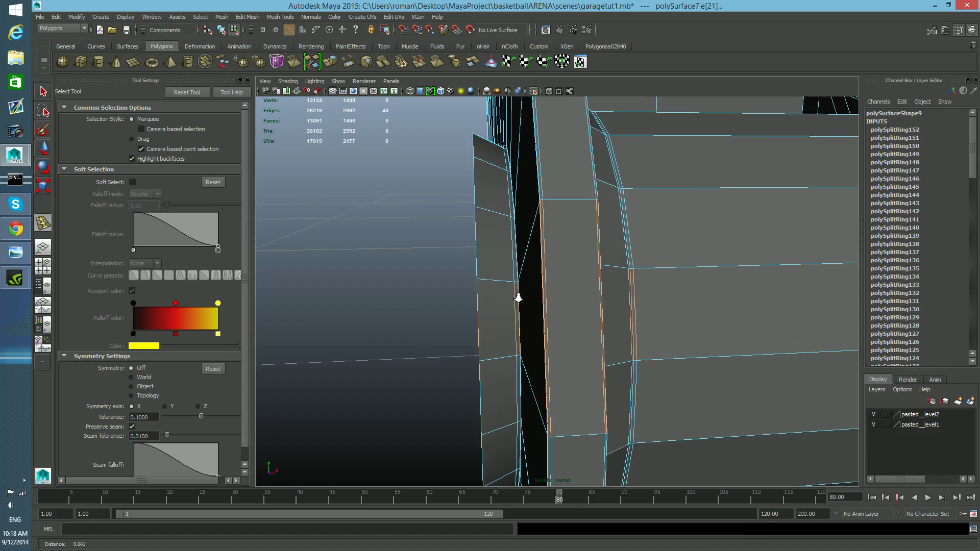
Step: Insert an edge loop along the spool flange's edge, undoing two further attempts
{"action": "left_click_drag", "start_coordinate": [488, 282], "coordinate": [468, 280]}
{"action": "left_click_drag", "start_coordinate": [469, 286], "coordinate": [571, 294], "text": "alt"}
{"action": "middle_click_drag", "start_coordinate": [730, 304], "coordinate": [634, 290], "text": "alt"}
{"action": "scroll", "coordinate": [635, 290], "scroll_direction": "up", "scroll_amount": 3}
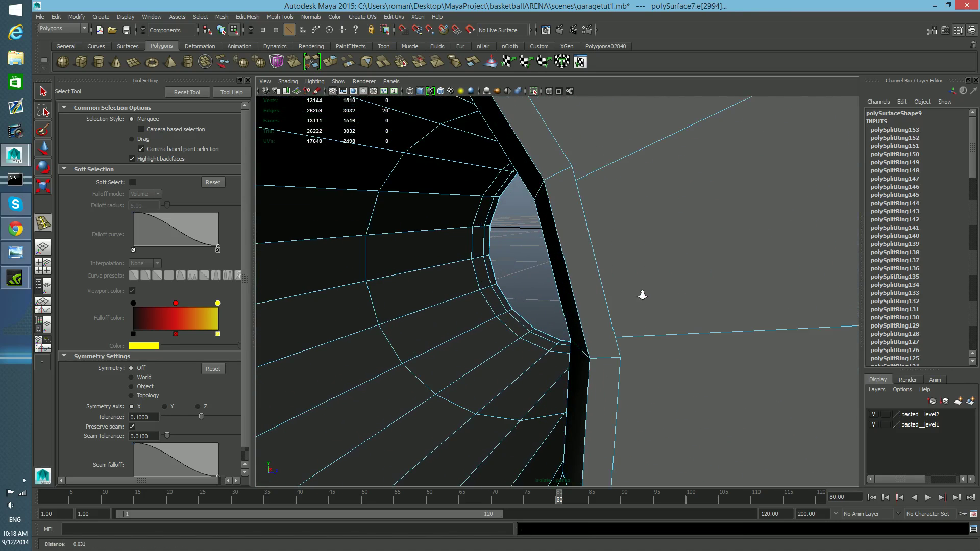
{"action": "key", "text": "ctrl+z"}
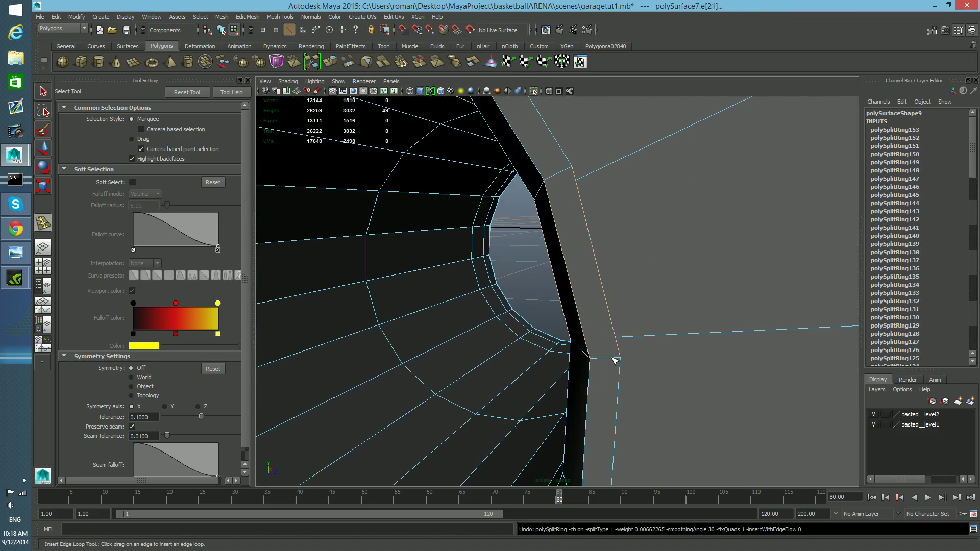
{"action": "left_click_drag", "start_coordinate": [611, 358], "coordinate": [611, 358]}
{"action": "key", "text": "ctrl+z"}
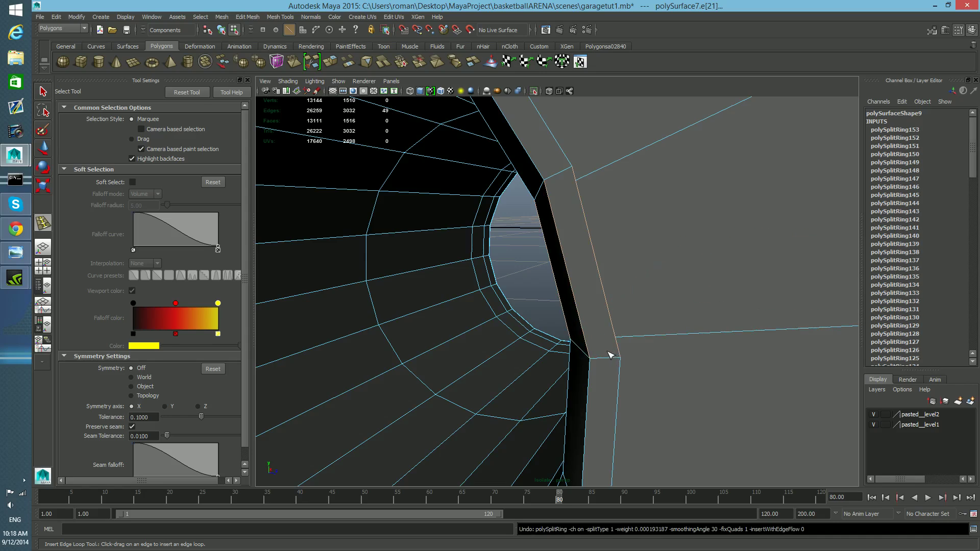
Step: Insert an edge loop along the outer rim of the side plate next to the spool, undoing two attempts
{"action": "left_click", "coordinate": [611, 356]}
{"action": "key", "text": "ctrl+z"}
{"action": "left_click", "coordinate": [612, 359]}
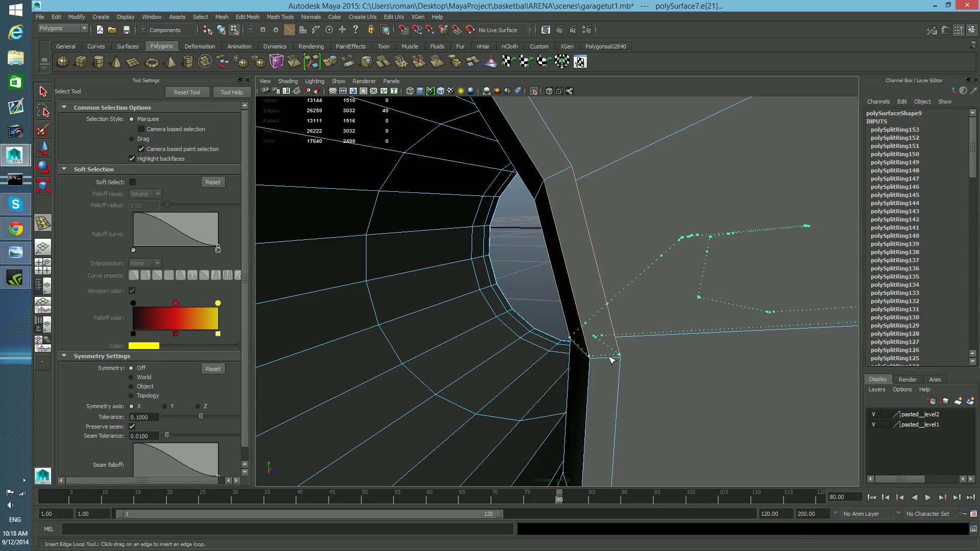
{"action": "key", "text": "ctrl+z"}
{"action": "left_click", "coordinate": [611, 361]}
{"action": "left_click_drag", "start_coordinate": [615, 364], "coordinate": [605, 364]}
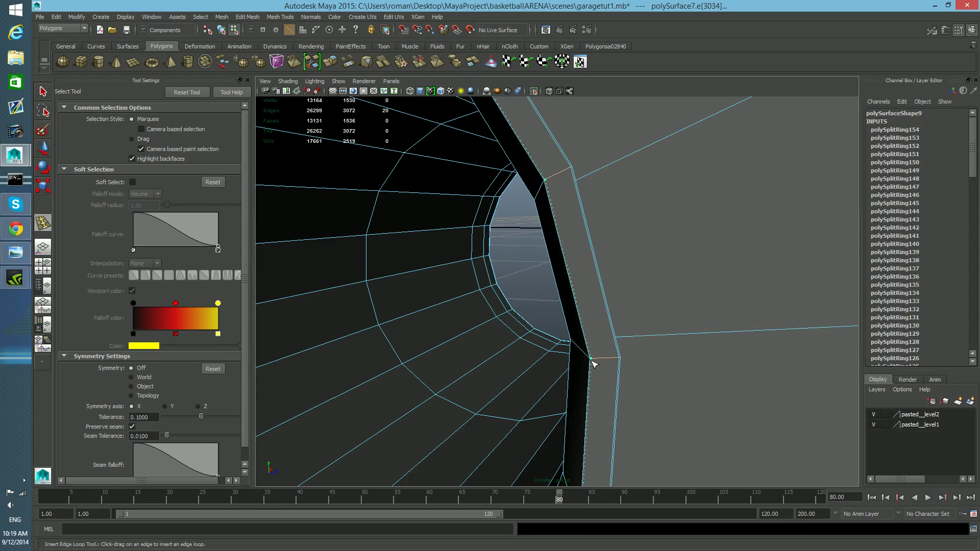
{"action": "left_click_drag", "start_coordinate": [591, 361], "coordinate": [590, 361]}
{"action": "left_click_drag", "start_coordinate": [592, 362], "coordinate": [643, 363], "text": "alt"}
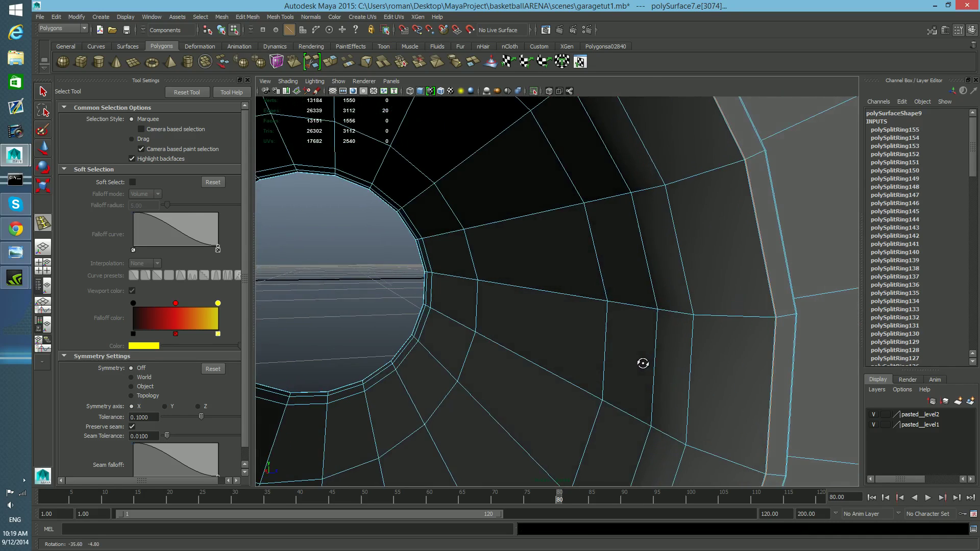
Step: Insert three edge loops around the side plate's hole
{"action": "left_click", "coordinate": [775, 326]}
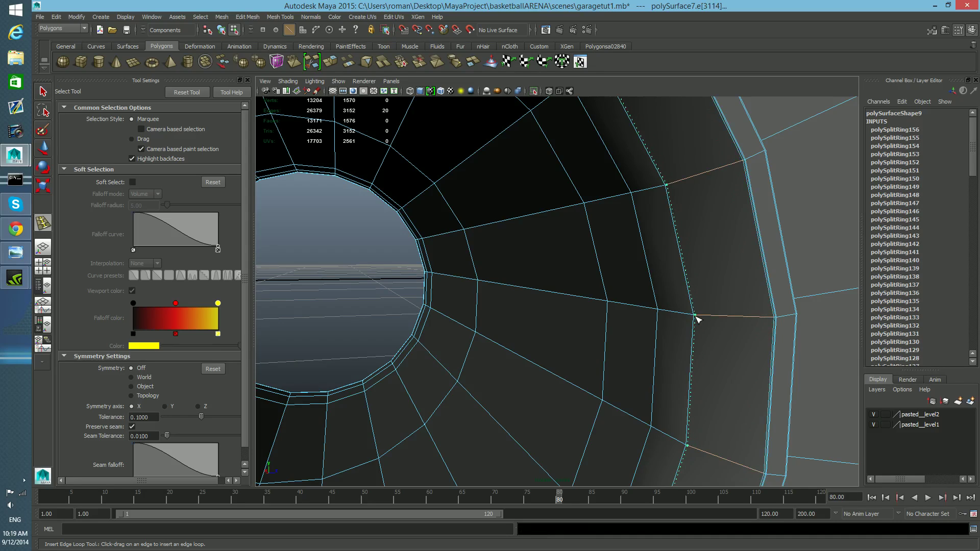
{"action": "left_click", "coordinate": [696, 319]}
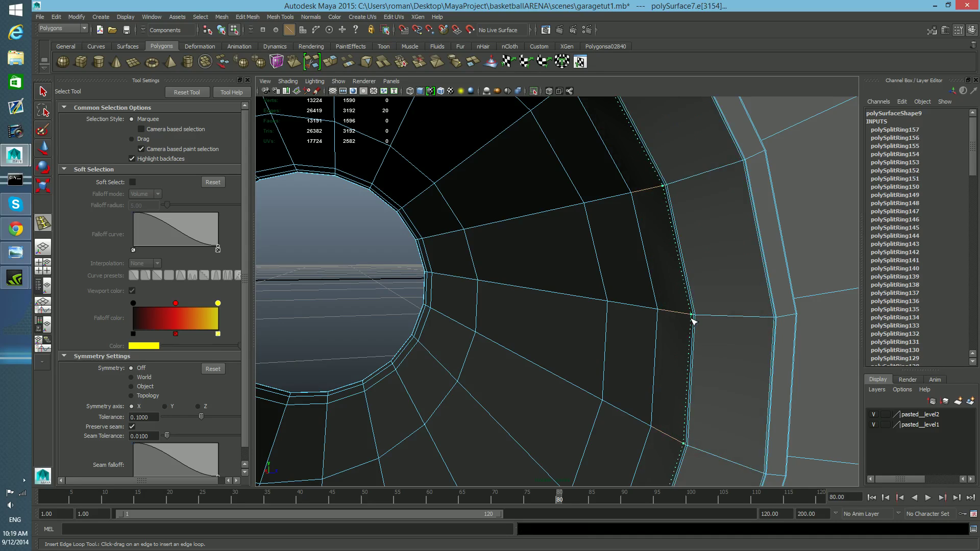
{"action": "left_click", "coordinate": [693, 321]}
Step: Insert an edge loop close to the side plate's edge where it meets the spool
{"action": "scroll", "coordinate": [714, 327], "scroll_direction": "down", "scroll_amount": 5}
{"action": "left_click_drag", "start_coordinate": [711, 324], "coordinate": [444, 330], "text": "alt"}
{"action": "middle_click_drag", "start_coordinate": [664, 352], "coordinate": [564, 319], "text": "alt"}
{"action": "mouse_move", "coordinate": [564, 319]}
{"action": "left_mouse_down", "text": "alt"}
{"action": "mouse_move", "coordinate": [527, 307]}
{"action": "mouse_move", "coordinate": [548, 324]}
{"action": "mouse_move", "coordinate": [577, 311]}
{"action": "left_mouse_up", "text": "alt"}
{"action": "middle_click_drag", "start_coordinate": [578, 311], "coordinate": [564, 311], "text": "alt"}
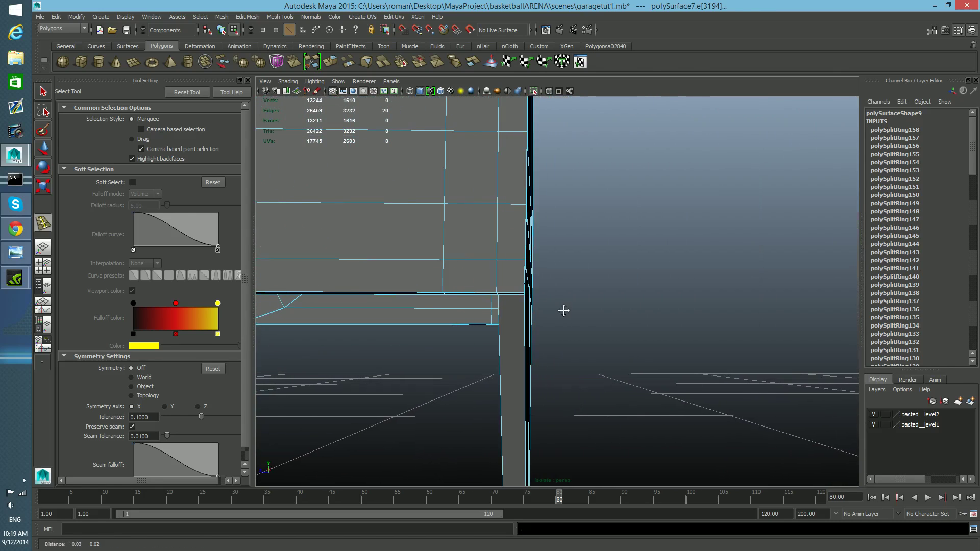
{"action": "left_click", "coordinate": [500, 294]}
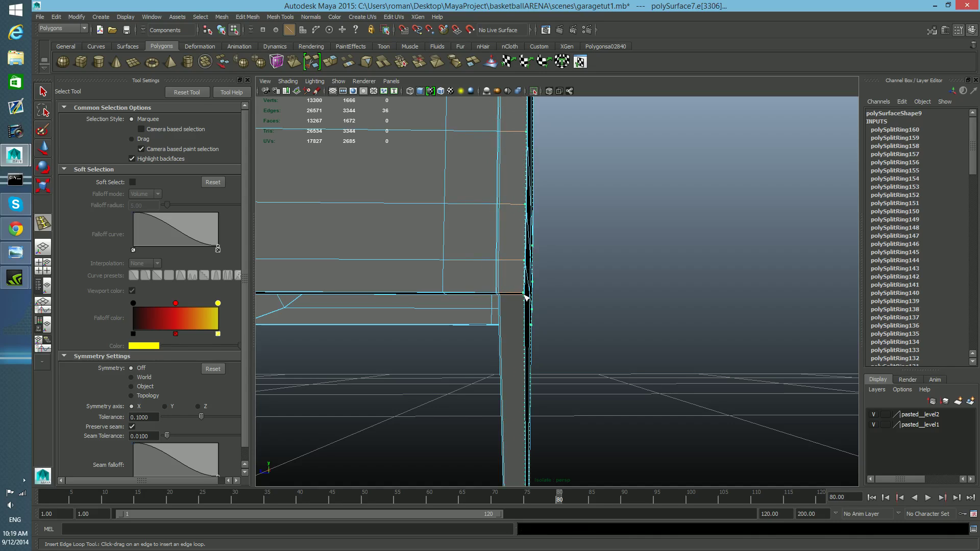
Step: Select the bracket and use the Offset Edge Loop tool to add loops on both sides of the spike's center edge
{"action": "mouse_move", "coordinate": [519, 302]}
{"action": "middle_mouse_down", "text": "alt"}
{"action": "mouse_move", "coordinate": [535, 302]}
{"action": "mouse_move", "coordinate": [529, 293]}
{"action": "mouse_move", "coordinate": [561, 308]}
{"action": "mouse_move", "coordinate": [531, 344]}
{"action": "mouse_move", "coordinate": [508, 293]}
{"action": "middle_mouse_up", "text": "alt"}
{"action": "left_click_drag", "start_coordinate": [507, 297], "coordinate": [608, 302], "text": "alt"}
{"action": "right_click_drag", "start_coordinate": [608, 301], "coordinate": [542, 289], "text": "alt"}
{"action": "mouse_move", "coordinate": [543, 289]}
{"action": "left_mouse_down", "text": "alt"}
{"action": "mouse_move", "coordinate": [549, 278]}
{"action": "mouse_move", "coordinate": [536, 281]}
{"action": "left_mouse_up", "text": "alt"}
{"action": "key", "text": "F8"}
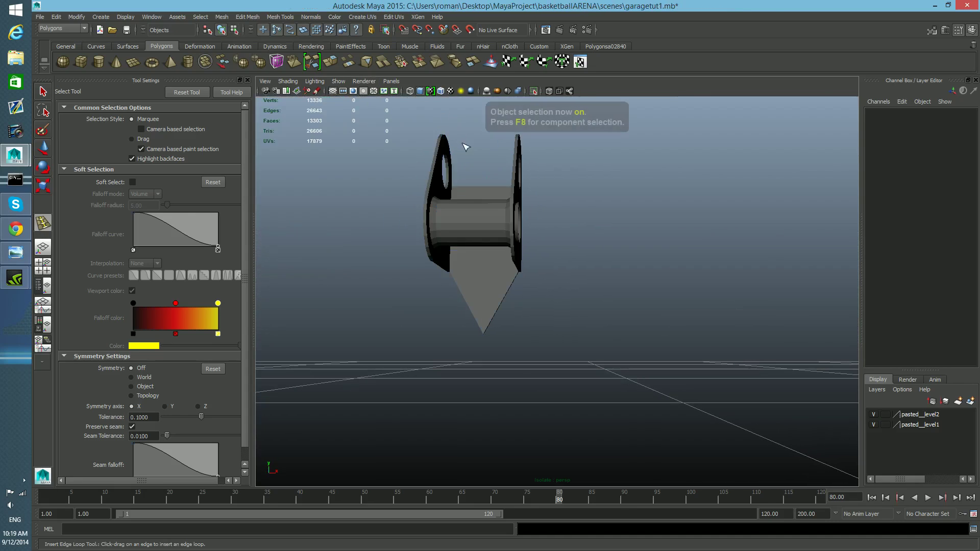
{"action": "left_click", "coordinate": [42, 93]}
{"action": "left_click", "coordinate": [496, 226]}
{"action": "middle_click_drag", "start_coordinate": [497, 225], "coordinate": [542, 246], "text": "alt"}
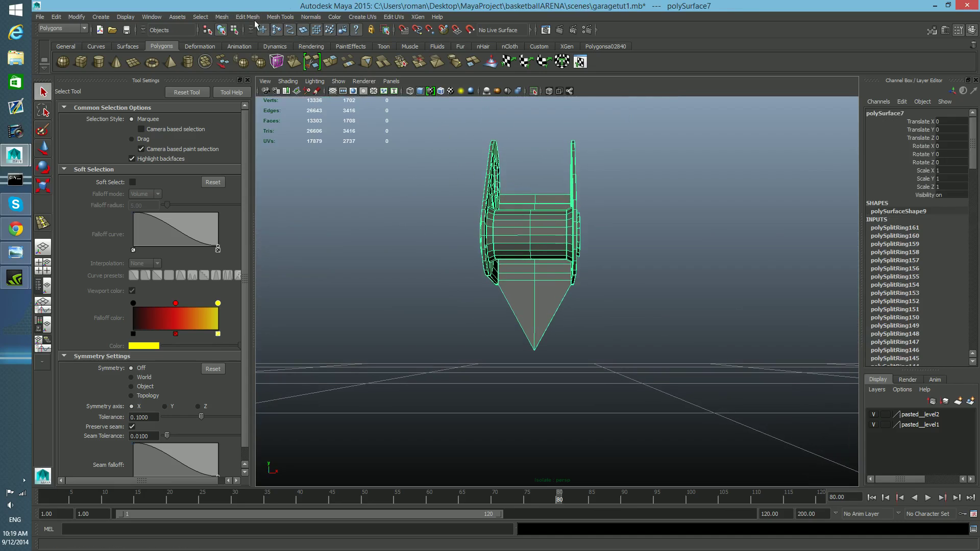
{"action": "left_click", "coordinate": [221, 16]}
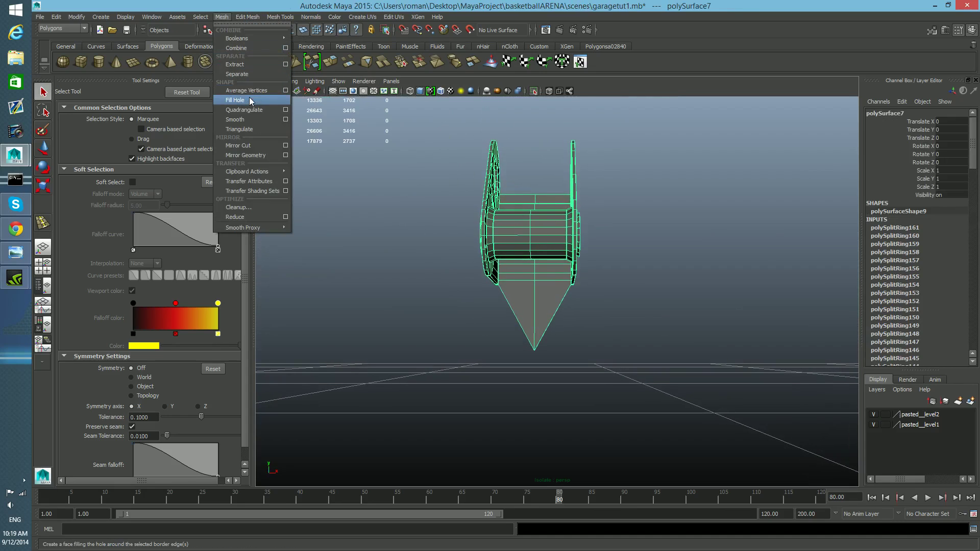
{"action": "mouse_move", "coordinate": [247, 17]}
{"action": "mouse_move", "coordinate": [281, 17]}
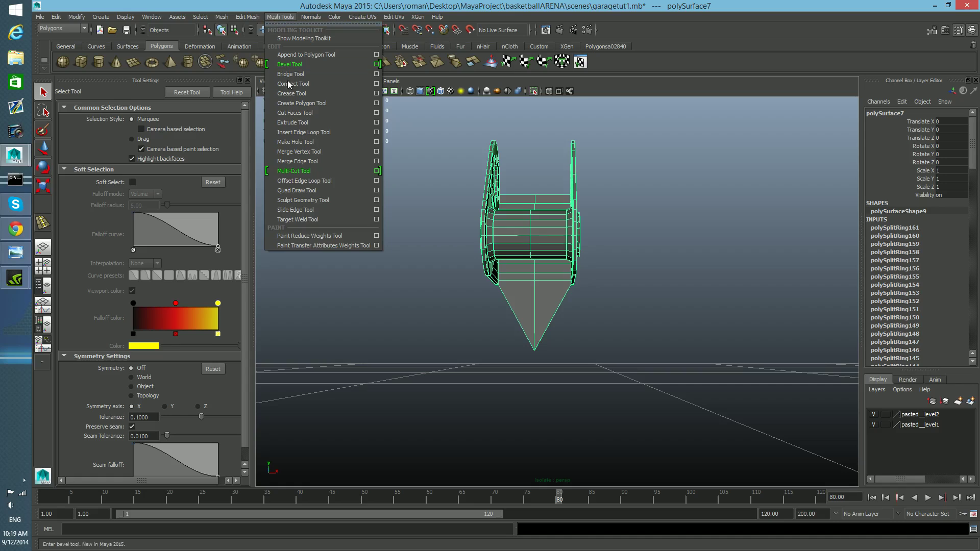
{"action": "left_click", "coordinate": [317, 182]}
{"action": "scroll", "coordinate": [458, 238], "scroll_direction": "up", "scroll_amount": 5}
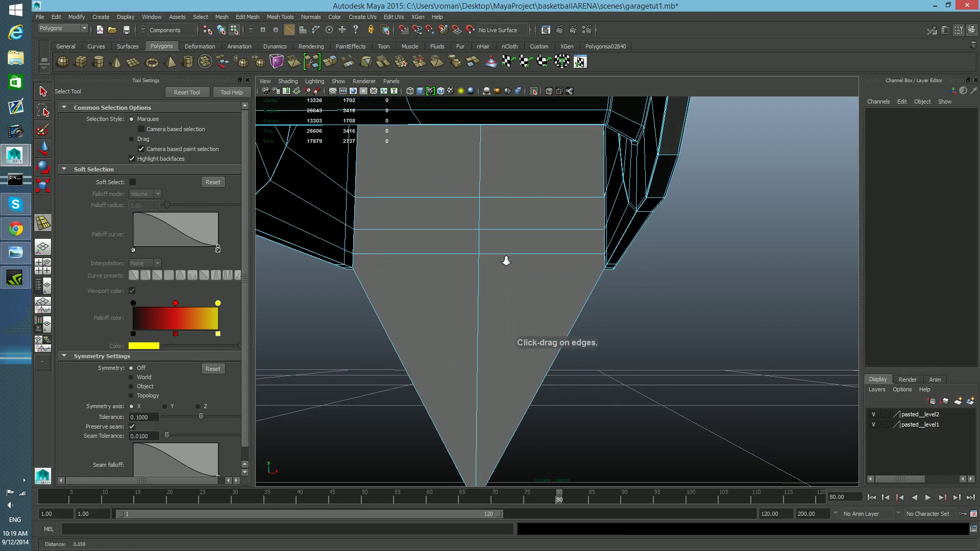
{"action": "left_click_drag", "start_coordinate": [483, 269], "coordinate": [454, 493]}
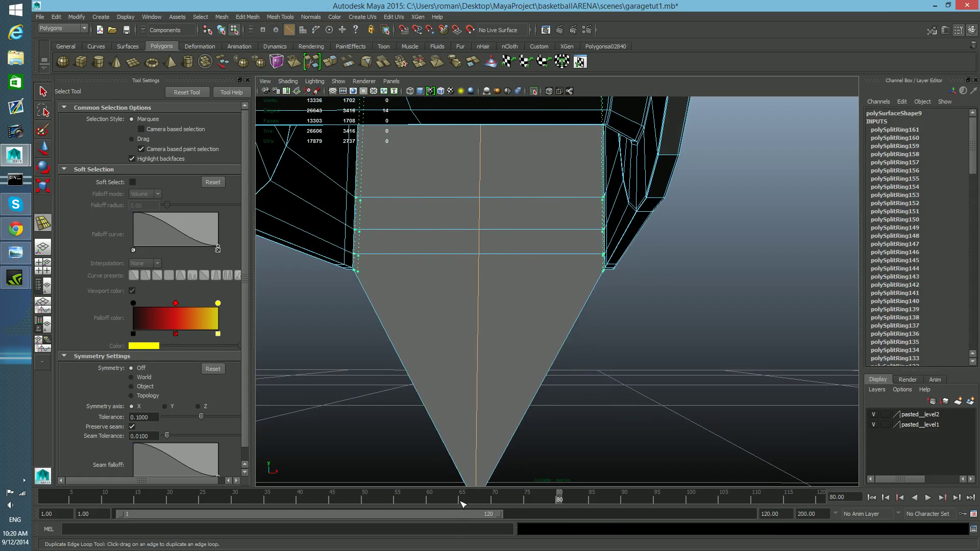
{"action": "left_click_drag", "start_coordinate": [462, 503], "coordinate": [462, 504]}
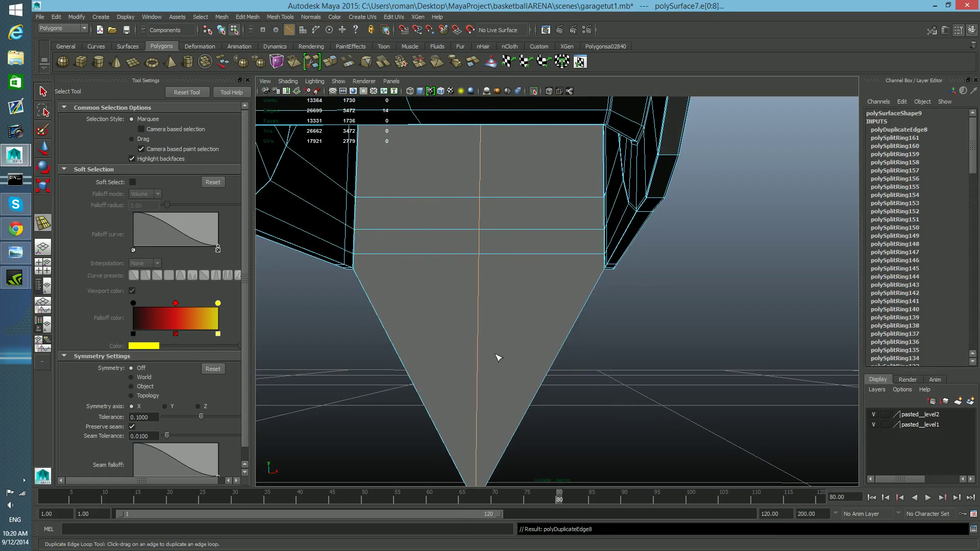
{"action": "left_click_drag", "start_coordinate": [479, 254], "coordinate": [480, 272]}
{"action": "key", "text": "F8"}
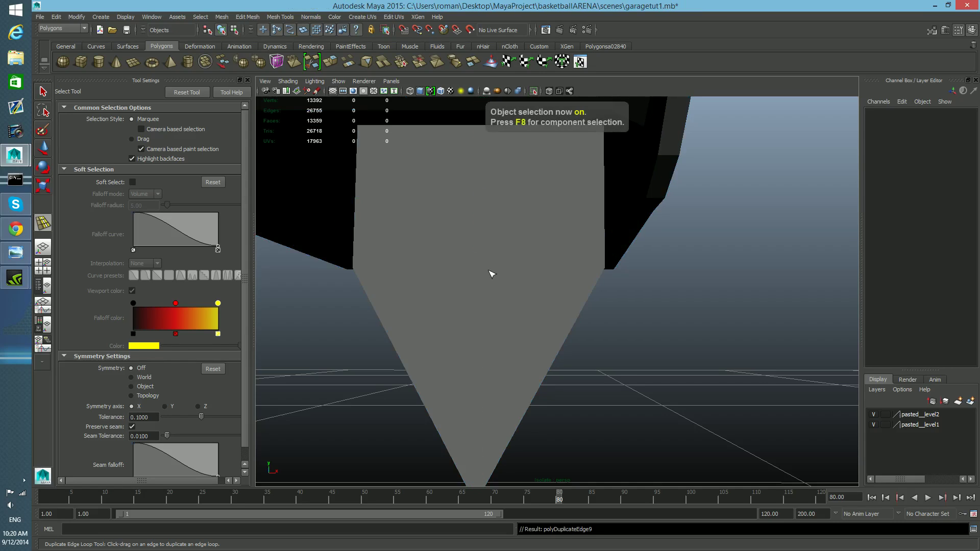
Step: Orbit around the bracket to examine its edge loops from several angles
{"action": "left_click", "coordinate": [571, 327]}
{"action": "scroll", "coordinate": [573, 327], "scroll_direction": "down", "scroll_amount": 6}
{"action": "left_click_drag", "start_coordinate": [573, 319], "coordinate": [606, 349], "text": "alt"}
{"action": "right_click_drag", "start_coordinate": [606, 349], "coordinate": [627, 347], "text": "alt"}
{"action": "left_click_drag", "start_coordinate": [628, 347], "coordinate": [604, 327], "text": "alt"}
{"action": "left_click_drag", "start_coordinate": [544, 251], "coordinate": [519, 322], "text": "alt"}
{"action": "middle_click_drag", "start_coordinate": [523, 323], "coordinate": [540, 260], "text": "alt"}
{"action": "left_click_drag", "start_coordinate": [539, 259], "coordinate": [476, 286], "text": "alt"}
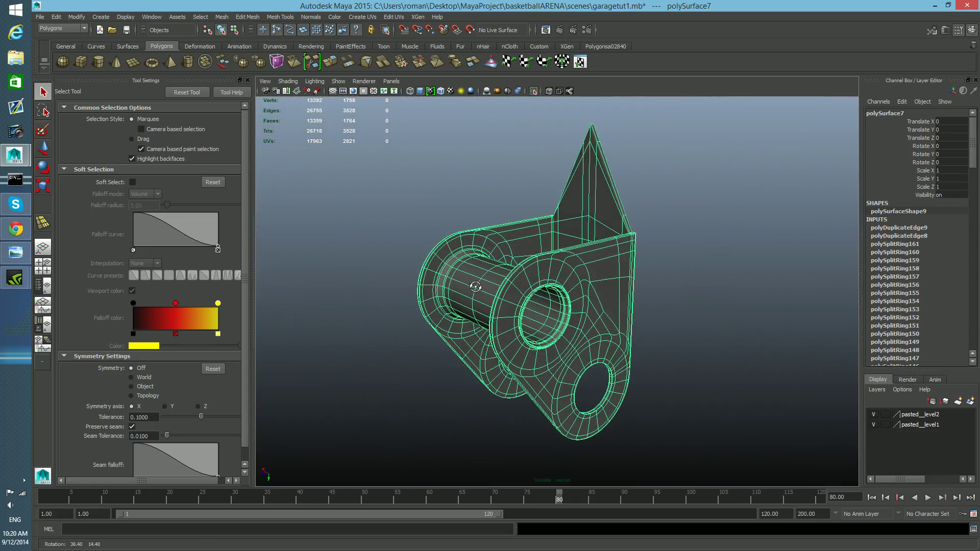
Step: Turn off wireframe on shaded and select each bracket part in turn to inspect them
{"action": "left_click", "coordinate": [531, 91]}
{"action": "left_click_drag", "start_coordinate": [597, 250], "coordinate": [633, 235], "text": "alt"}
{"action": "left_click", "coordinate": [617, 326]}
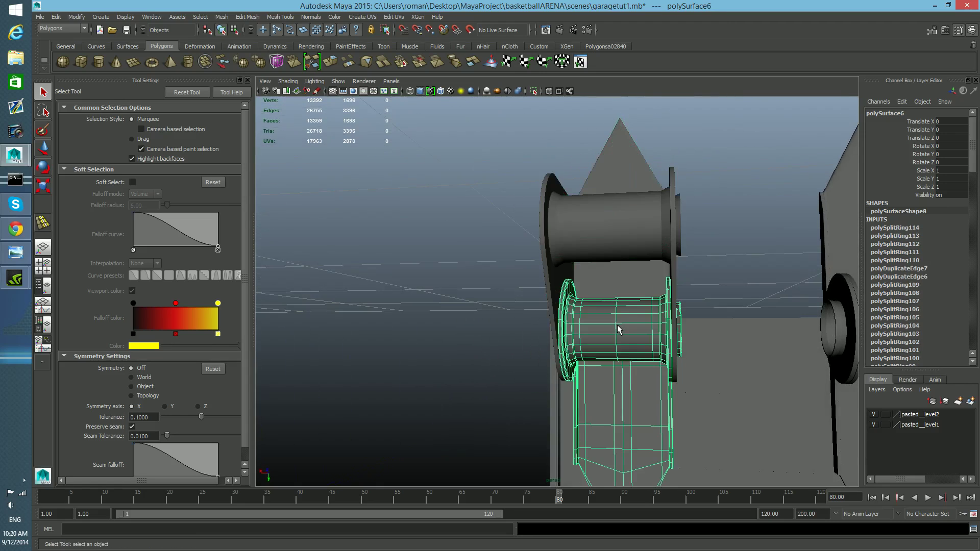
{"action": "left_click", "coordinate": [645, 214]}
{"action": "left_click", "coordinate": [846, 340]}
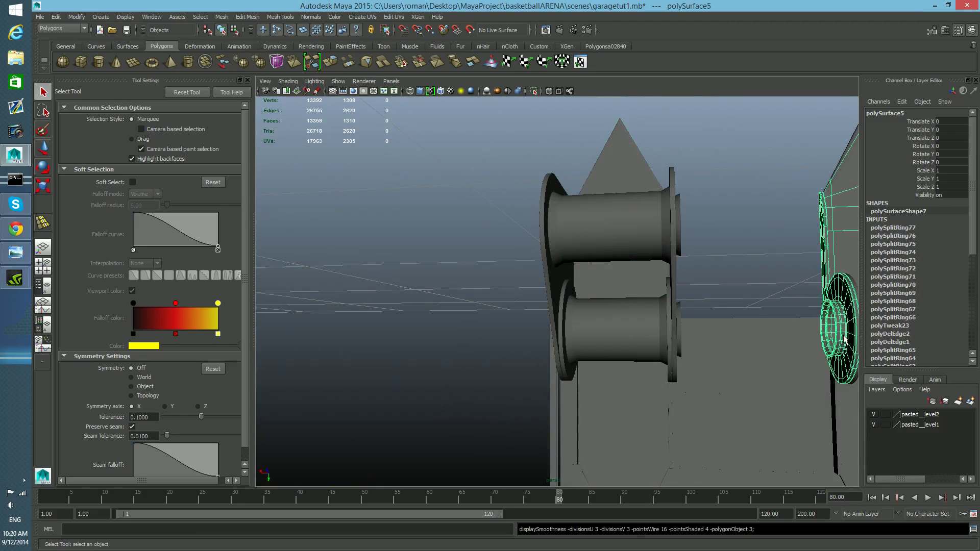
{"action": "scroll", "coordinate": [844, 337], "scroll_direction": "down", "scroll_amount": 3}
{"action": "left_click", "coordinate": [752, 366]}
{"action": "left_click_drag", "start_coordinate": [752, 365], "coordinate": [551, 289], "text": "alt"}
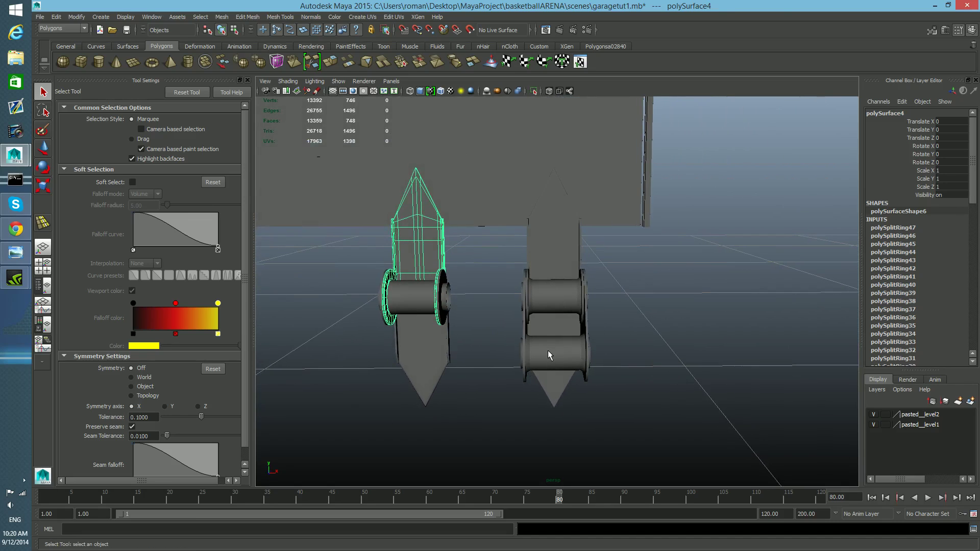
{"action": "left_click_drag", "start_coordinate": [553, 345], "coordinate": [486, 374], "text": "alt"}
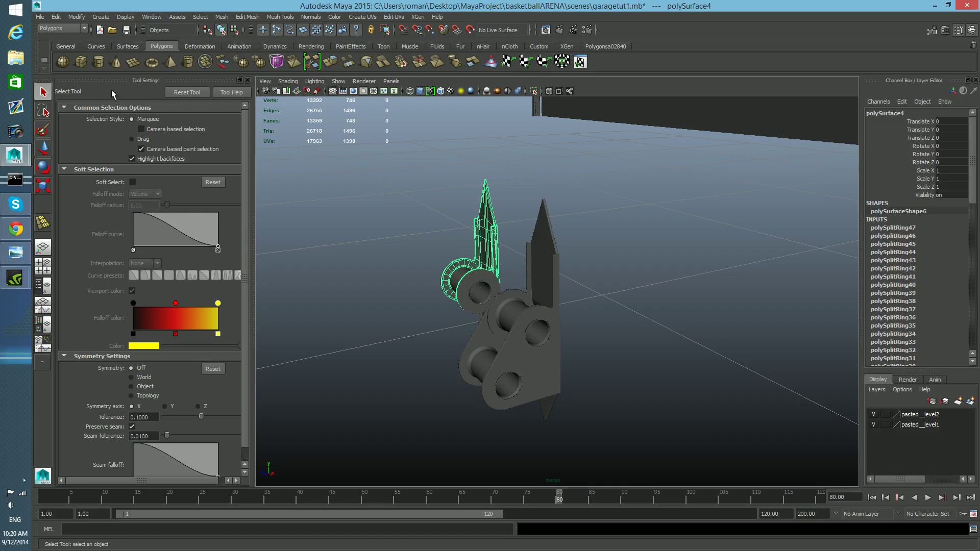
Step: Open the annotated-hinge reference photo from the desktop, then return to Maya maximized
{"action": "double_click", "coordinate": [924, 10]}
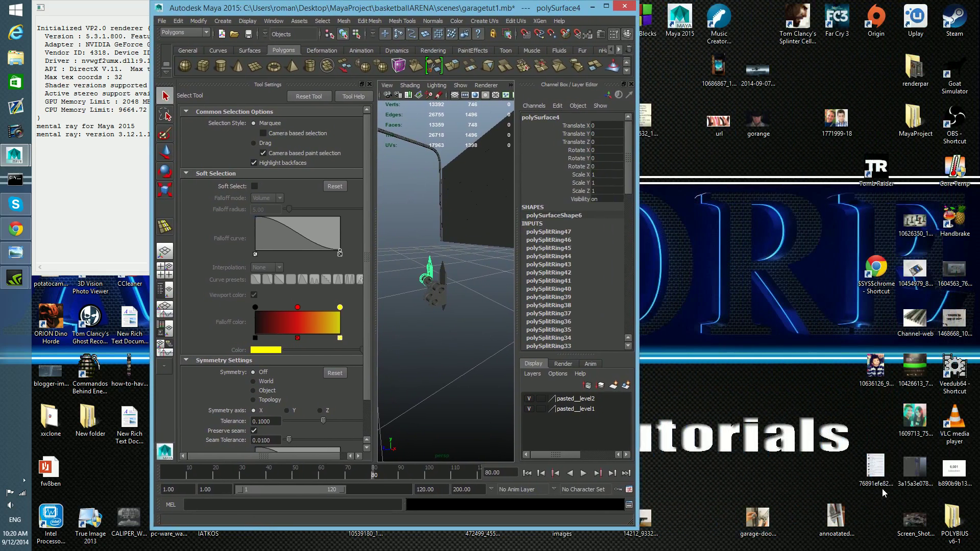
{"action": "double_click", "coordinate": [839, 516]}
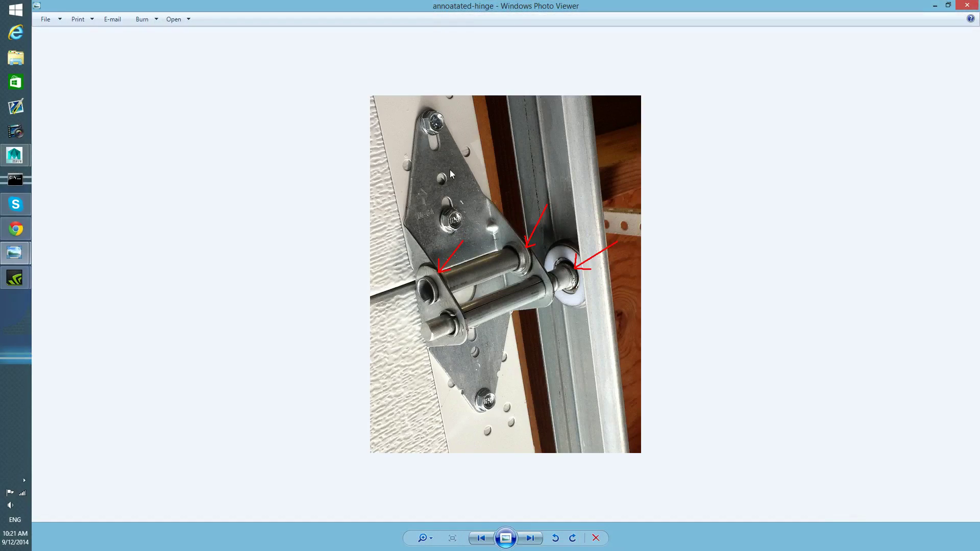
{"action": "left_click", "coordinate": [936, 6]}
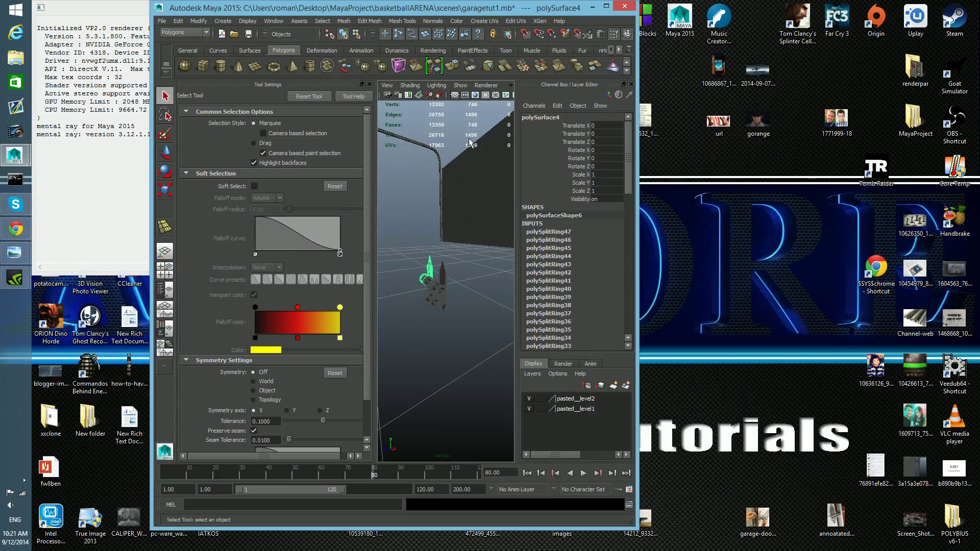
{"action": "left_click", "coordinate": [606, 9]}
Step: Create a polygon sphere in the scene
{"action": "scroll", "coordinate": [581, 249], "scroll_direction": "down", "scroll_amount": 2}
{"action": "left_click_drag", "start_coordinate": [608, 327], "coordinate": [572, 318], "text": "alt"}
{"action": "right_click_drag", "start_coordinate": [599, 318], "coordinate": [401, 163], "text": "alt"}
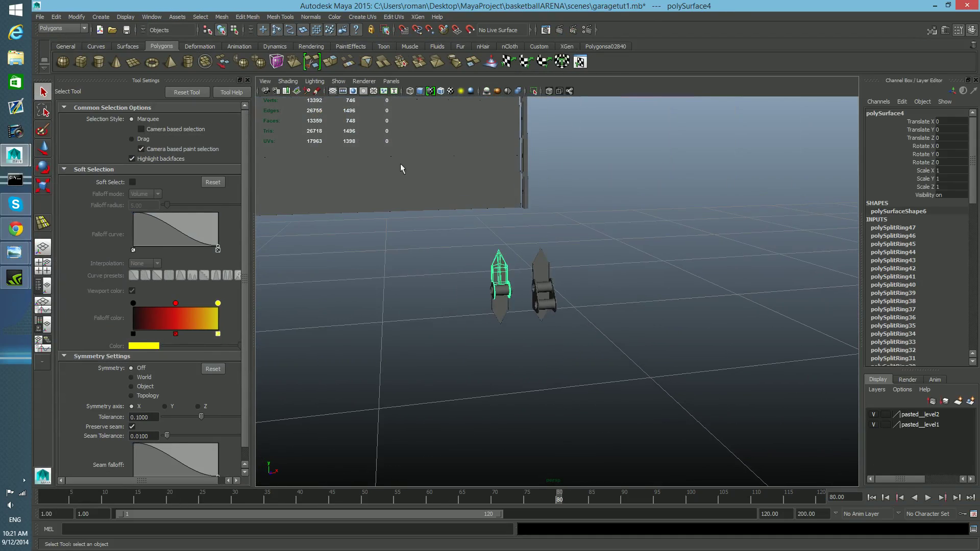
{"action": "left_click", "coordinate": [63, 60]}
{"action": "scroll", "coordinate": [765, 283], "scroll_direction": "down", "scroll_amount": 6}
{"action": "left_click_drag", "start_coordinate": [765, 284], "coordinate": [519, 240], "text": "alt"}
{"action": "right_click_drag", "start_coordinate": [519, 240], "coordinate": [684, 313], "text": "alt"}
{"action": "left_click_drag", "start_coordinate": [610, 331], "coordinate": [626, 350], "text": "alt"}
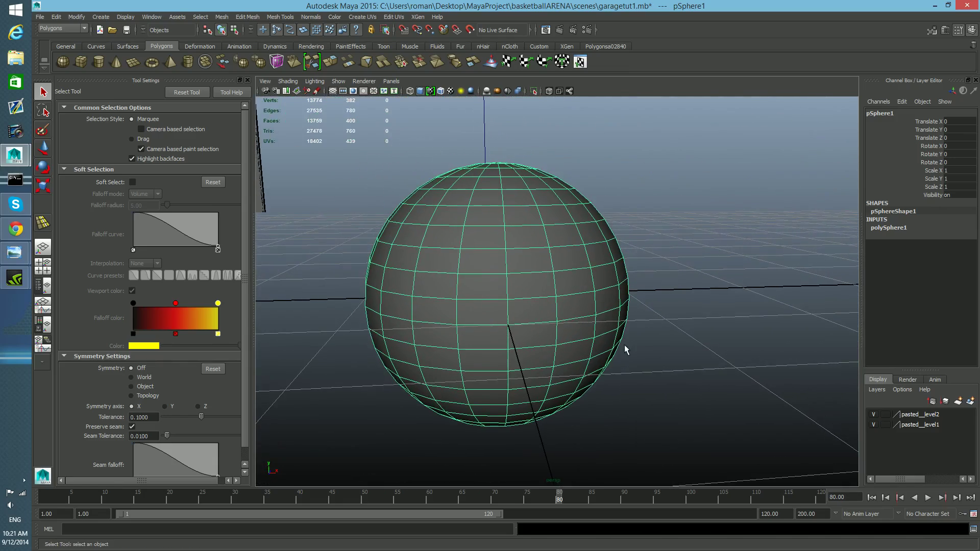
Step: Create a polygon cube, move it above the sphere, and select its side faces
{"action": "left_click", "coordinate": [84, 62]}
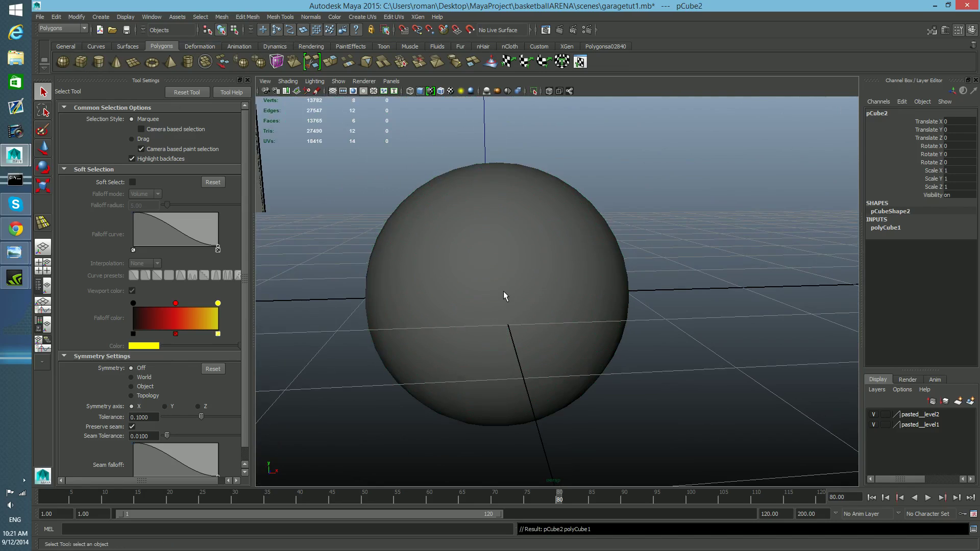
{"action": "key", "text": "w"}
{"action": "left_click_drag", "start_coordinate": [499, 198], "coordinate": [499, 61]}
{"action": "middle_click_drag", "start_coordinate": [596, 167], "coordinate": [610, 257], "text": "alt"}
{"action": "left_click_drag", "start_coordinate": [523, 170], "coordinate": [524, 127]}
{"action": "right_click_drag", "start_coordinate": [694, 183], "coordinate": [693, 209]}
{"action": "left_click_drag", "start_coordinate": [379, 197], "coordinate": [645, 245]}
{"action": "middle_click_drag", "start_coordinate": [645, 245], "coordinate": [572, 264], "text": "alt"}
{"action": "left_click_drag", "start_coordinate": [572, 264], "coordinate": [618, 284], "text": "alt"}
{"action": "left_click_drag", "start_coordinate": [337, 243], "coordinate": [480, 299], "text": "alt"}
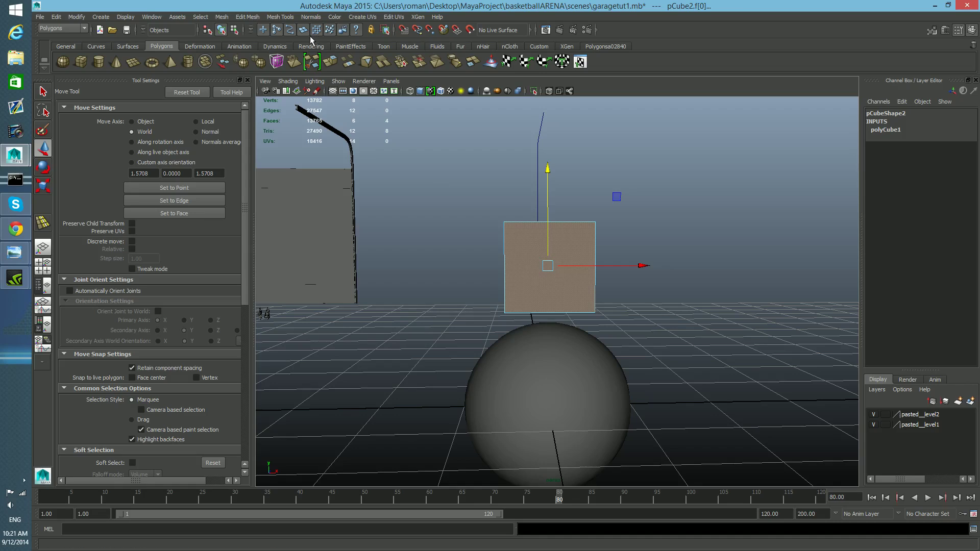
Step: Extrude the cube's side faces separately with Keep Faces Together off, about 2.97 units outward, into a cross
{"action": "left_click", "coordinate": [247, 17]}
{"action": "left_click", "coordinate": [248, 17]}
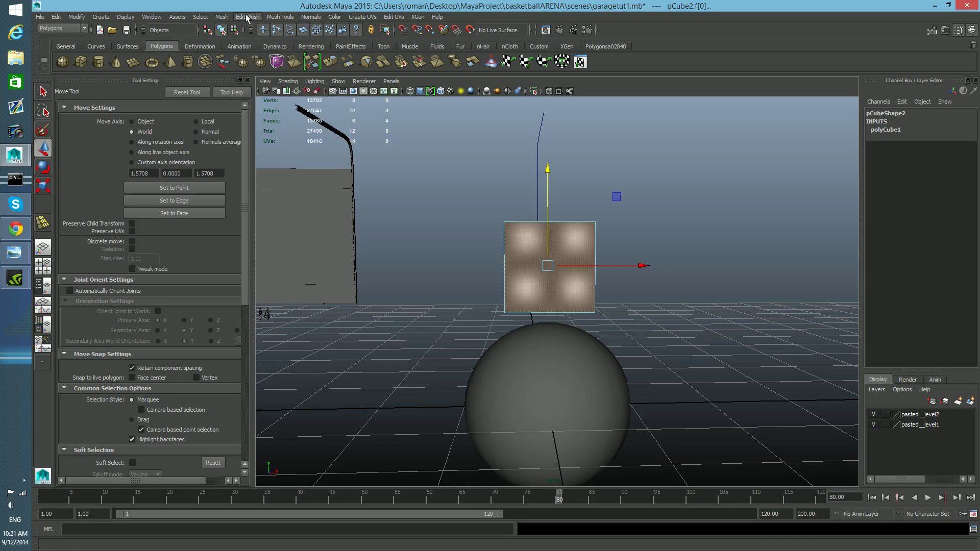
{"action": "left_click", "coordinate": [330, 61]}
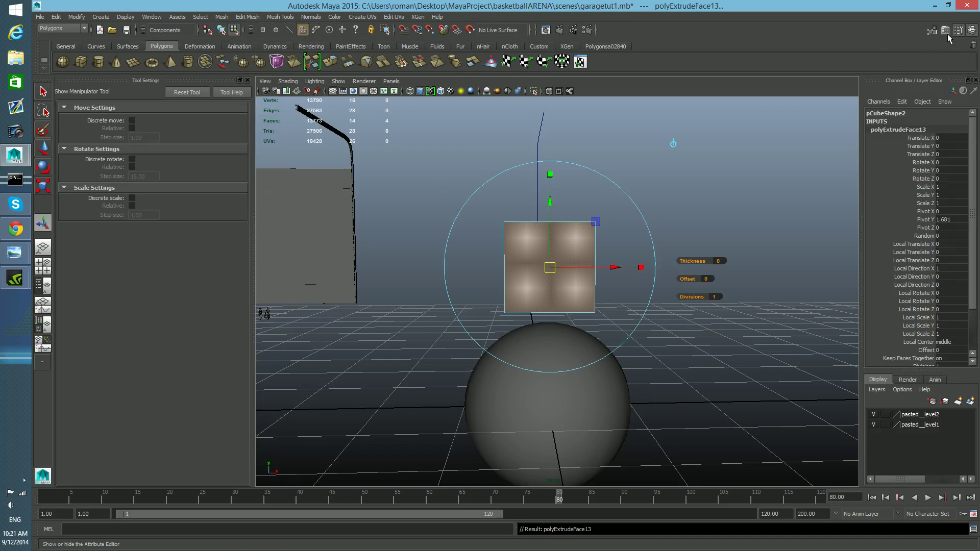
{"action": "left_click", "coordinate": [946, 31]}
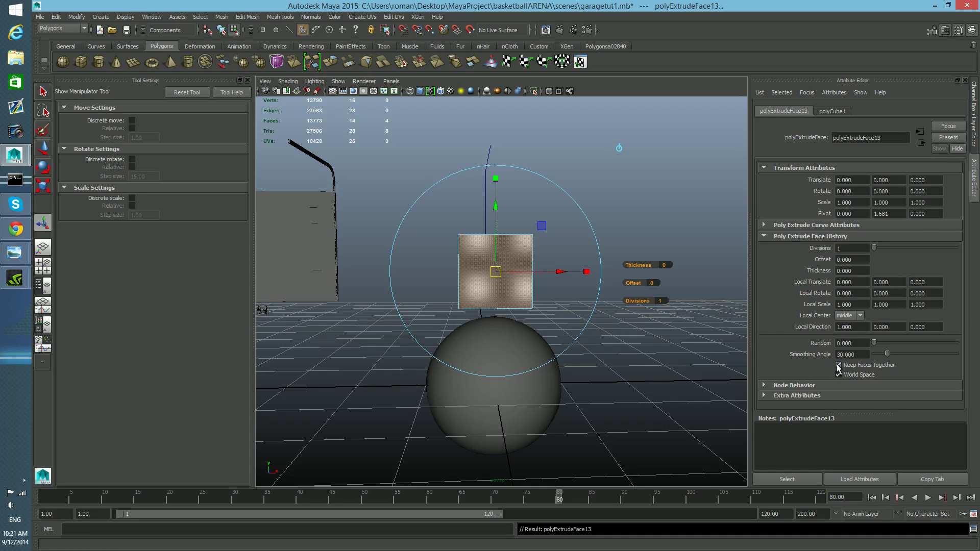
{"action": "left_click_drag", "start_coordinate": [725, 393], "coordinate": [900, 550], "text": "alt"}
{"action": "scroll", "coordinate": [720, 388], "scroll_direction": "down", "scroll_amount": 2}
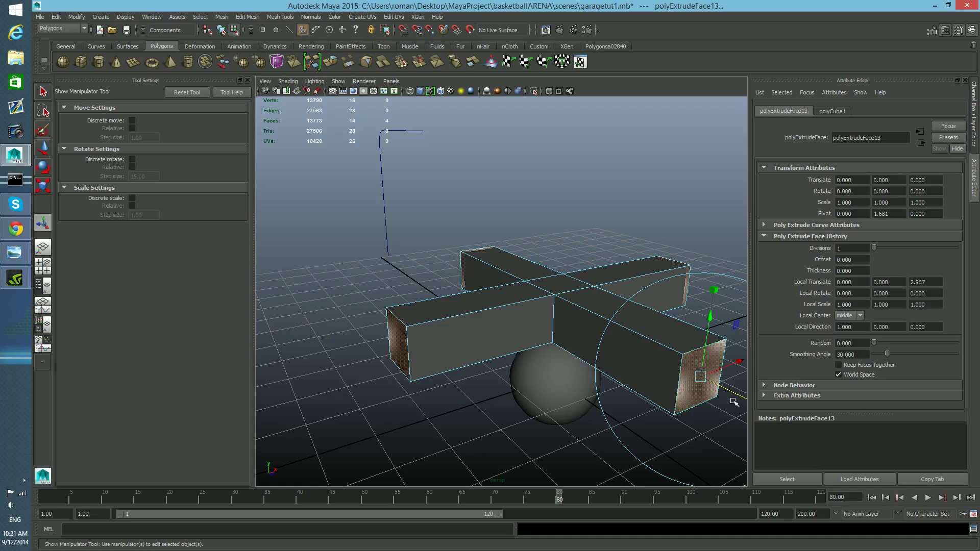
{"action": "left_click_drag", "start_coordinate": [736, 395], "coordinate": [758, 410]}
{"action": "left_click_drag", "start_coordinate": [620, 372], "coordinate": [683, 418], "text": "alt"}
{"action": "middle_click_drag", "start_coordinate": [658, 384], "coordinate": [634, 372], "text": "alt"}
{"action": "left_click_drag", "start_coordinate": [635, 372], "coordinate": [562, 324], "text": "alt"}
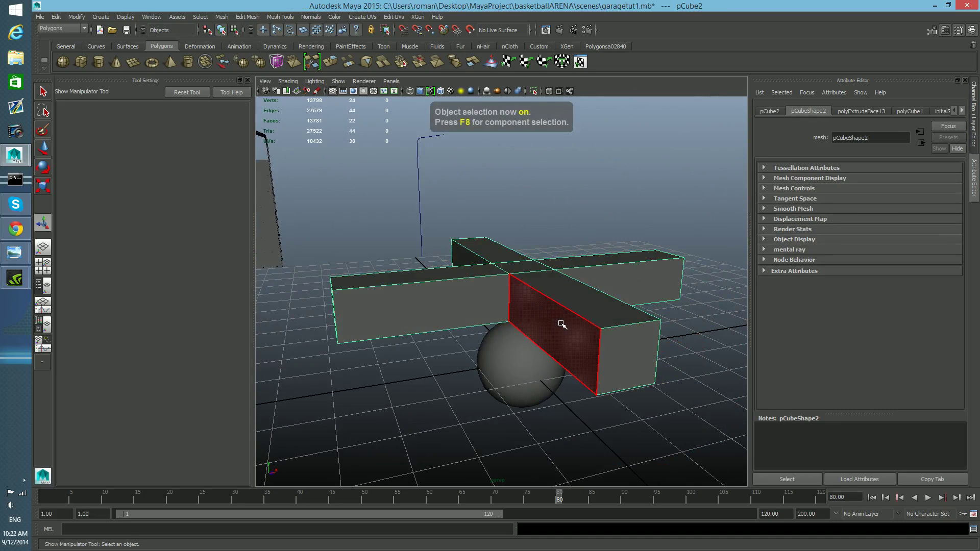
Step: Scale the cross-shaped cube down
{"action": "key", "text": "r"}
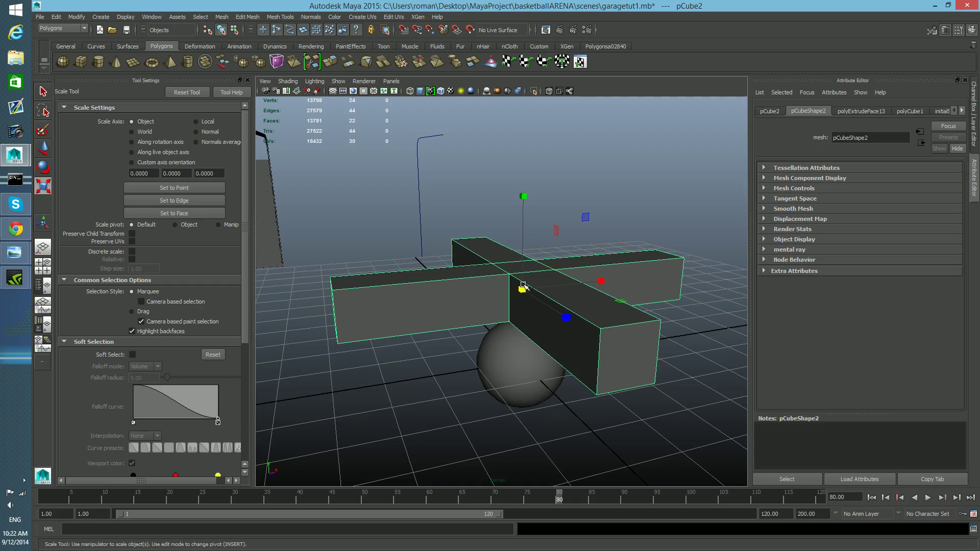
{"action": "left_click_drag", "start_coordinate": [522, 289], "coordinate": [438, 284]}
Step: Move the cross so it sits on top of the sphere
{"action": "key", "text": "w"}
{"action": "left_click_drag", "start_coordinate": [524, 196], "coordinate": [533, 235]}
{"action": "left_click_drag", "start_coordinate": [524, 288], "coordinate": [485, 273], "text": "alt"}
{"action": "right_click_drag", "start_coordinate": [470, 285], "coordinate": [539, 313], "text": "alt"}
{"action": "left_click_drag", "start_coordinate": [446, 219], "coordinate": [503, 372]}
{"action": "left_click", "coordinate": [492, 406]}
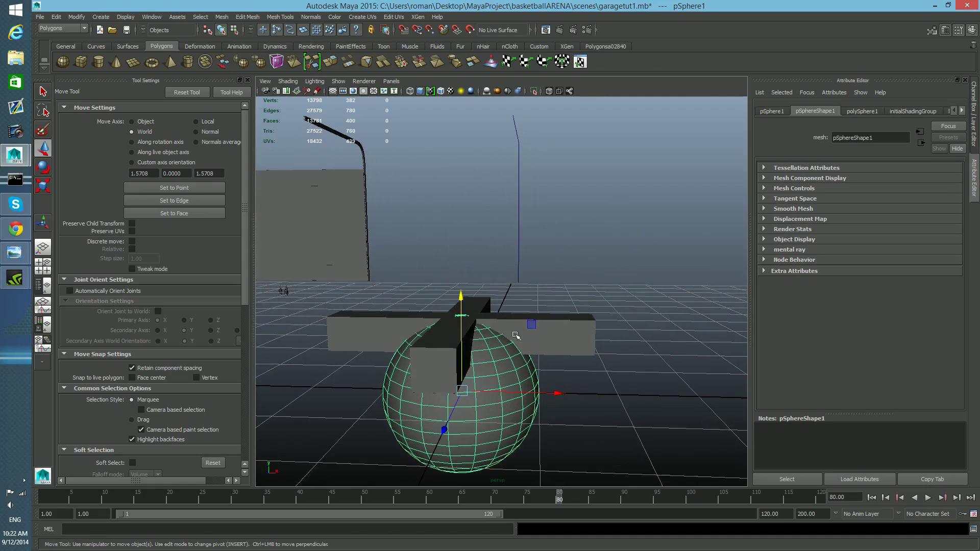
{"action": "left_click", "coordinate": [553, 332]}
{"action": "left_click_drag", "start_coordinate": [459, 237], "coordinate": [461, 236]}
{"action": "left_click", "coordinate": [527, 404]}
{"action": "left_click_drag", "start_coordinate": [517, 386], "coordinate": [566, 381], "text": "alt"}
{"action": "left_click", "coordinate": [535, 302]}
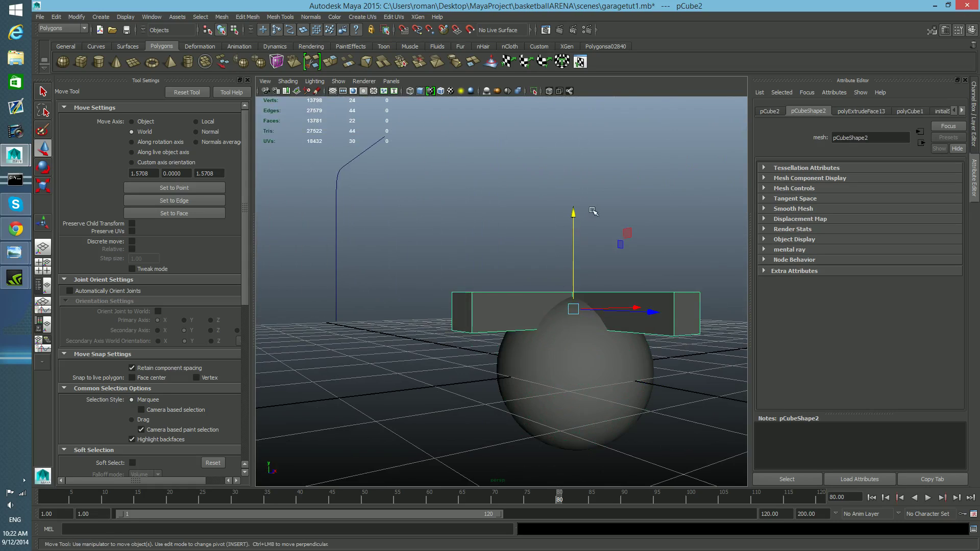
Step: Select the sphere and the cross-shaped cube and subtract the cross from the sphere with a Boolean Difference
{"action": "left_click_drag", "start_coordinate": [536, 383], "coordinate": [519, 360], "text": "alt"}
{"action": "left_click", "coordinate": [448, 394]}
{"action": "middle_click_drag", "start_coordinate": [519, 360], "coordinate": [536, 367], "text": "alt"}
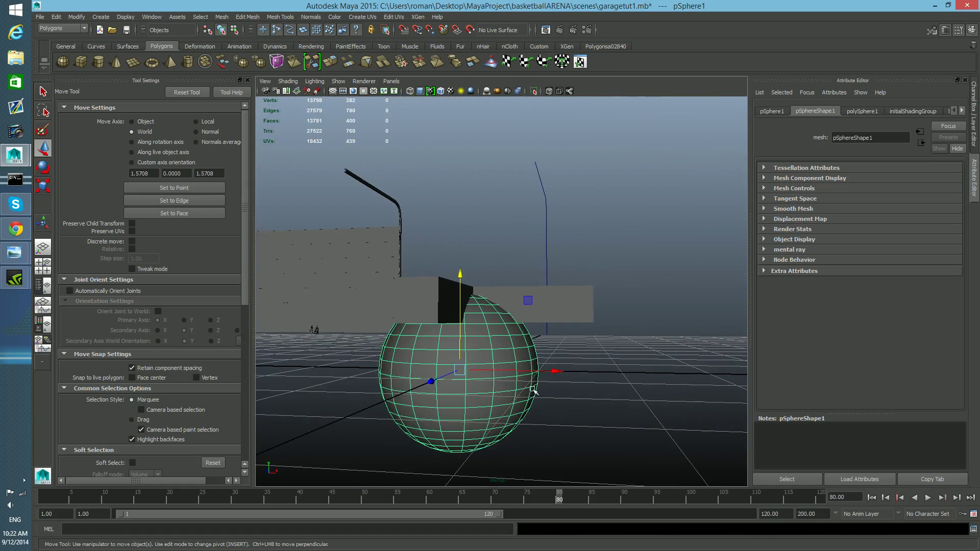
{"action": "left_click", "coordinate": [562, 300]}
{"action": "left_click_drag", "start_coordinate": [562, 301], "coordinate": [511, 351], "text": "alt"}
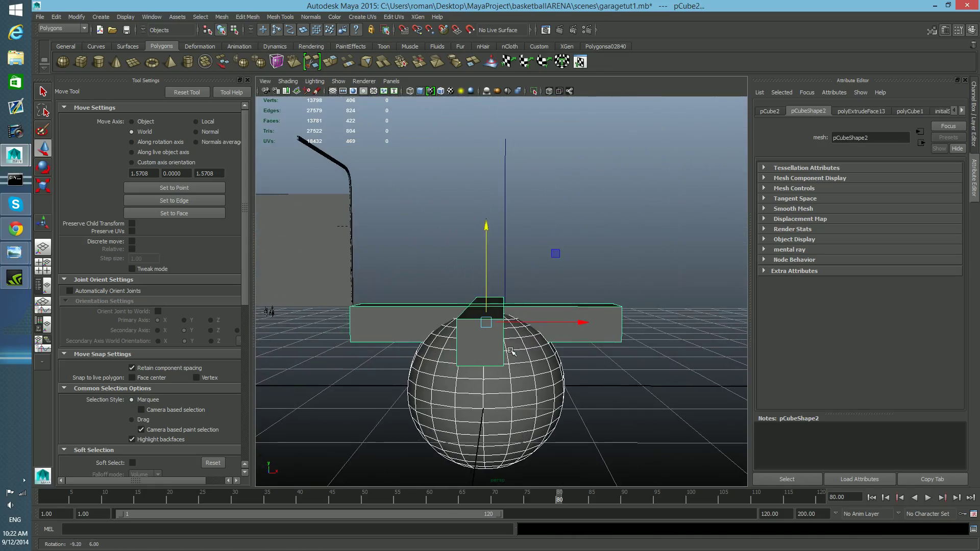
{"action": "left_click", "coordinate": [222, 17]}
{"action": "mouse_move", "coordinate": [247, 39]}
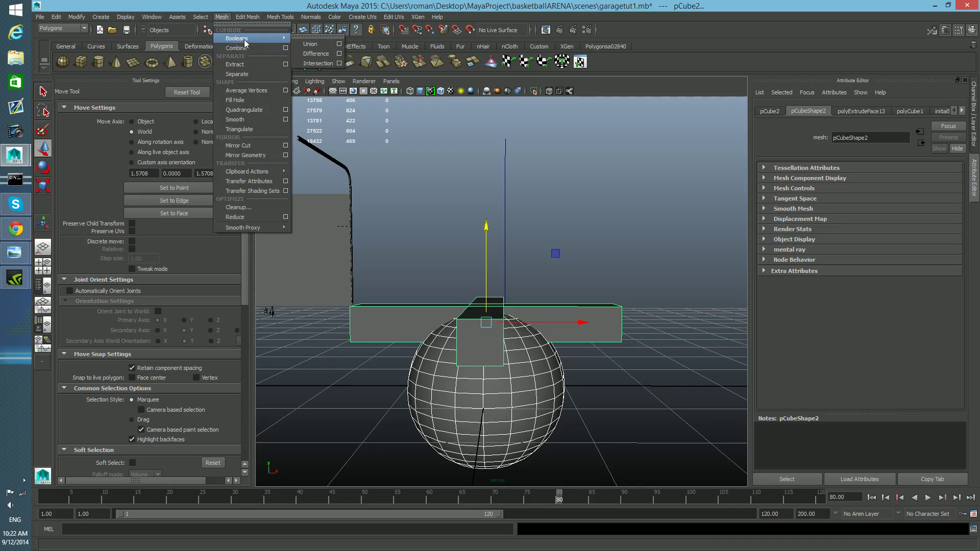
{"action": "left_click", "coordinate": [315, 53]}
Step: Delete the lower half faces of the cut sphere, leaving a slotted dome, and return to object mode
{"action": "mouse_move", "coordinate": [563, 402]}
{"action": "left_mouse_down", "text": "alt"}
{"action": "mouse_move", "coordinate": [495, 471]}
{"action": "mouse_move", "coordinate": [543, 390]}
{"action": "mouse_move", "coordinate": [471, 476]}
{"action": "mouse_move", "coordinate": [506, 403]}
{"action": "mouse_move", "coordinate": [550, 396]}
{"action": "left_mouse_up", "text": "alt"}
{"action": "right_click_drag", "start_coordinate": [540, 308], "coordinate": [541, 333]}
{"action": "left_click_drag", "start_coordinate": [372, 364], "coordinate": [675, 508]}
{"action": "left_click_drag", "start_coordinate": [633, 440], "coordinate": [501, 458], "text": "alt"}
{"action": "key", "text": "Delete"}
{"action": "key", "text": "F8"}
{"action": "key", "text": "F8"}
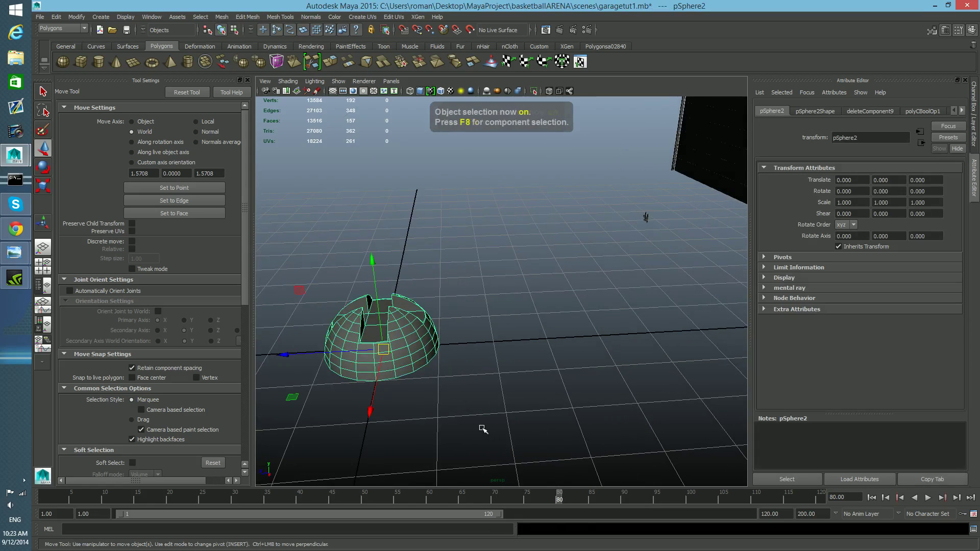
Step: Scale the slotted dome down uniformly to about 0.052
{"action": "left_click_drag", "start_coordinate": [412, 387], "coordinate": [285, 337], "text": "alt"}
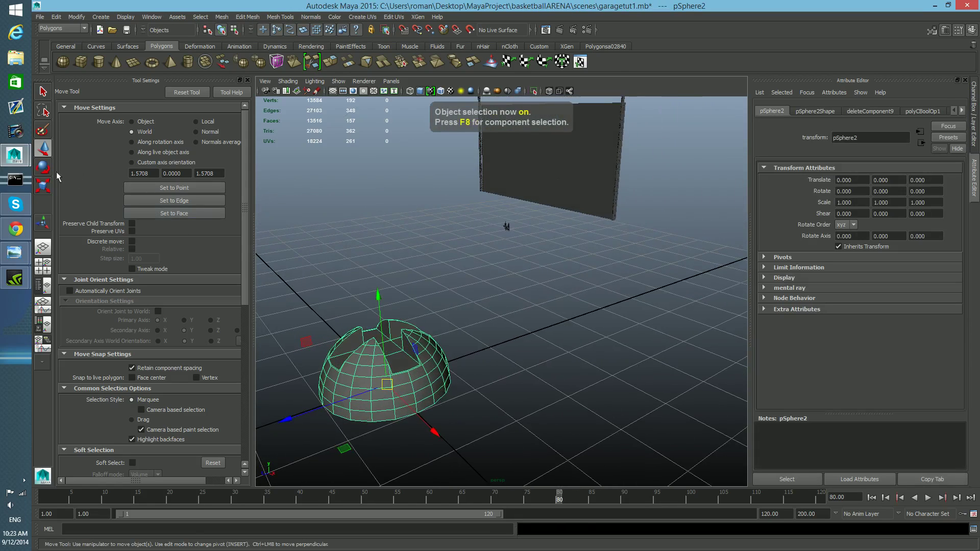
{"action": "left_click", "coordinate": [43, 186]}
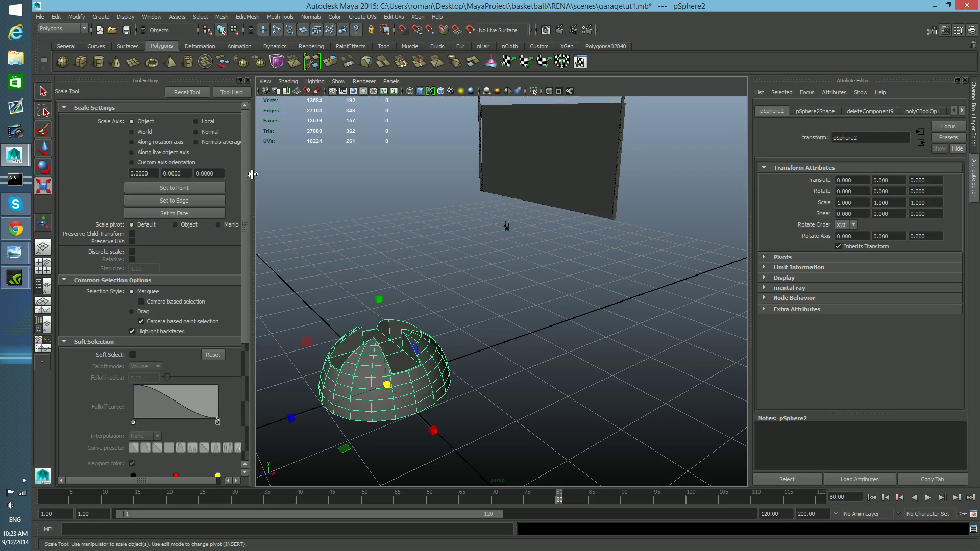
{"action": "left_click_drag", "start_coordinate": [387, 386], "coordinate": [685, 397]}
{"action": "left_click_drag", "start_coordinate": [613, 407], "coordinate": [674, 393], "text": "alt"}
{"action": "key", "text": "w"}
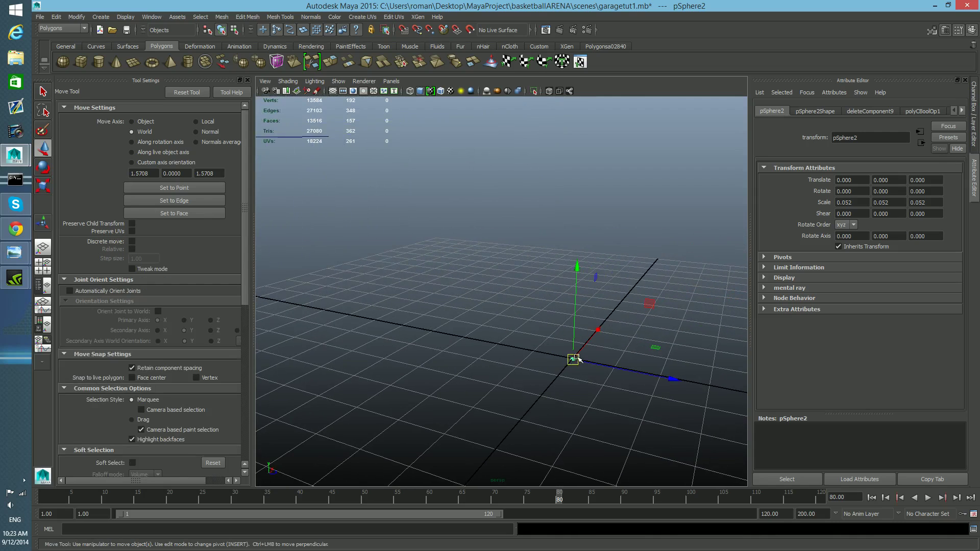
Step: Turn on Wireframe on Shaded for the viewport while viewing the bracket plate
{"action": "left_click_drag", "start_coordinate": [499, 403], "coordinate": [514, 343], "text": "alt"}
{"action": "right_click_drag", "start_coordinate": [515, 343], "coordinate": [577, 401], "text": "alt"}
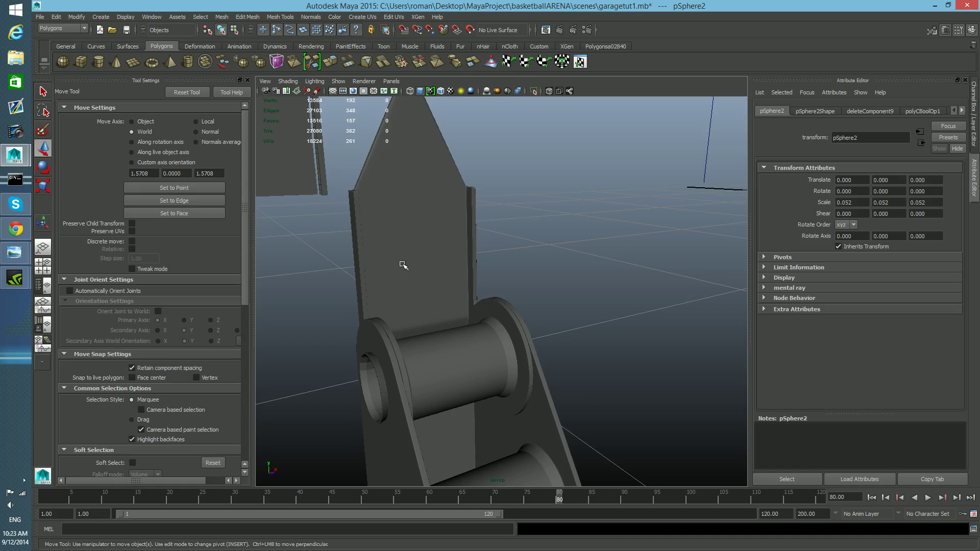
{"action": "mouse_move", "coordinate": [414, 251]}
{"action": "right_mouse_down"}
{"action": "mouse_move", "coordinate": [398, 251]}
{"action": "mouse_move", "coordinate": [412, 277]}
{"action": "mouse_move", "coordinate": [438, 254]}
{"action": "right_mouse_up"}
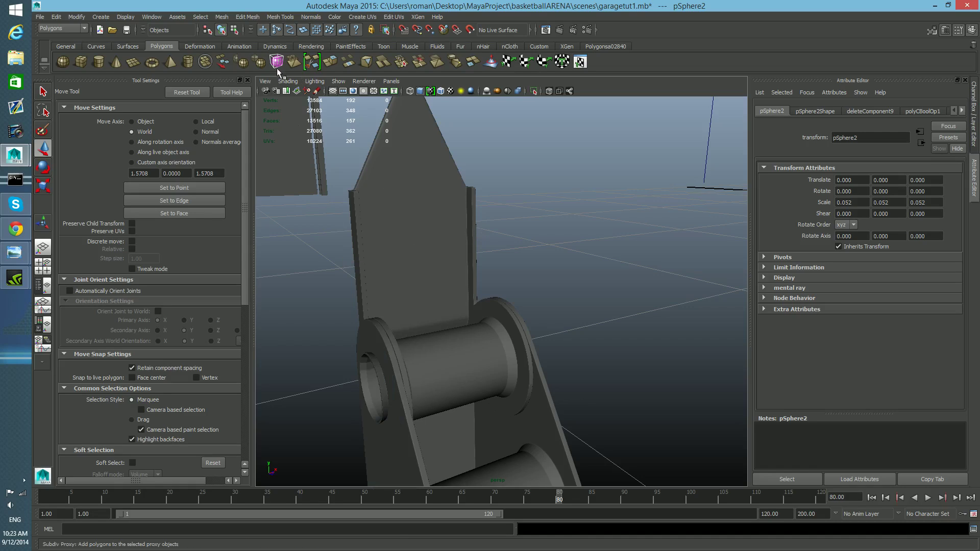
{"action": "left_click", "coordinate": [287, 81]}
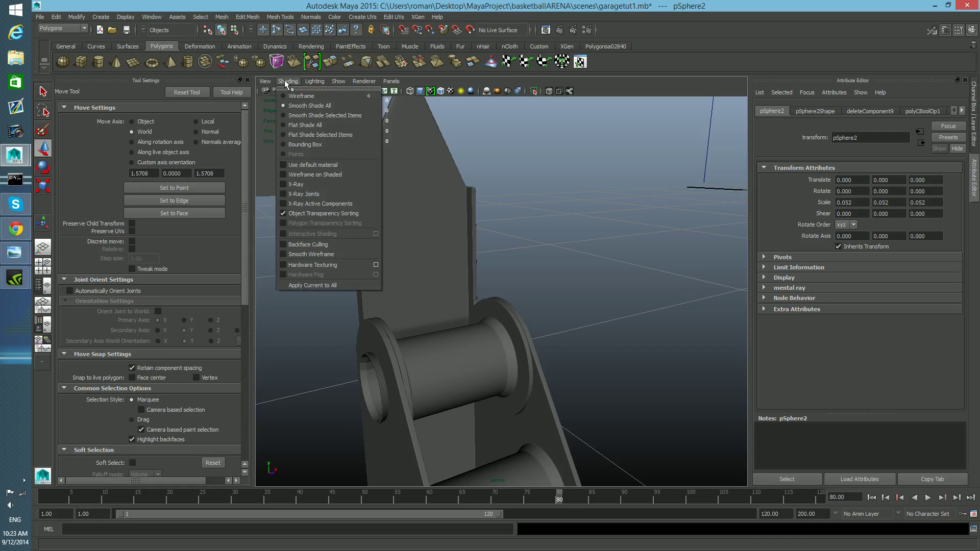
{"action": "left_click", "coordinate": [303, 174]}
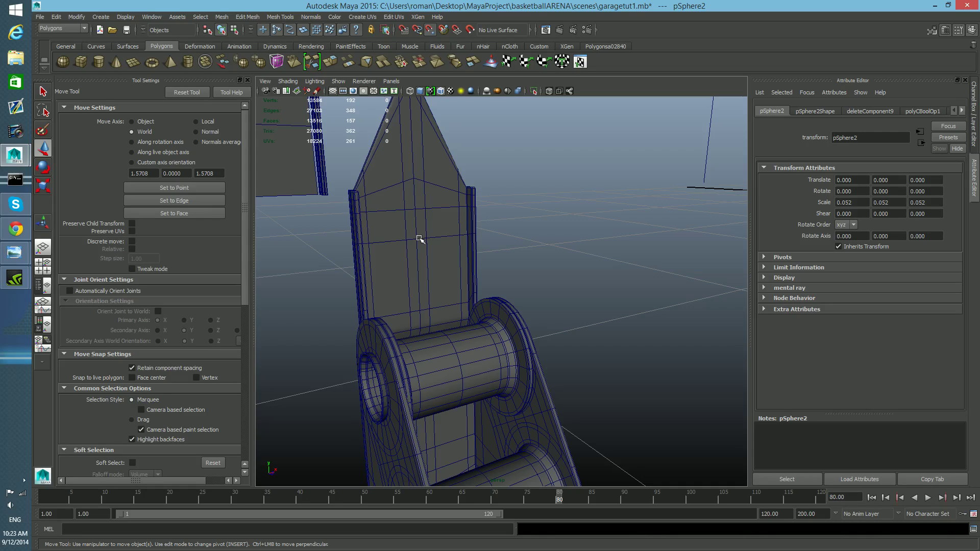
Step: Move the dome onto the bracket plate and rotate it 90 degrees to face outward like a screw head
{"action": "middle_click_drag", "start_coordinate": [417, 239], "coordinate": [415, 239]}
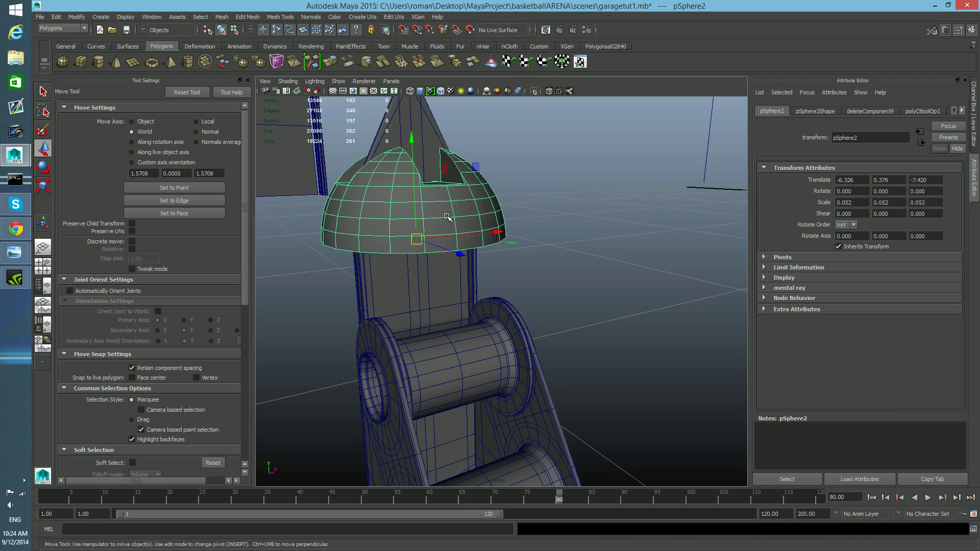
{"action": "left_click_drag", "start_coordinate": [430, 262], "coordinate": [438, 272], "text": "alt"}
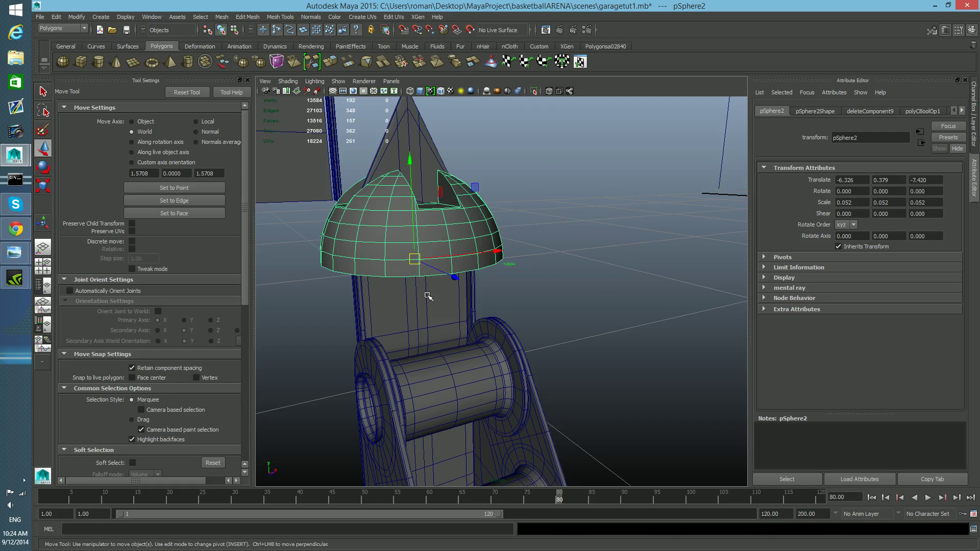
{"action": "key", "text": "e"}
{"action": "left_click_drag", "start_coordinate": [453, 245], "coordinate": [377, 308]}
{"action": "middle_click_drag", "start_coordinate": [376, 309], "coordinate": [422, 310], "text": "alt"}
{"action": "left_click_drag", "start_coordinate": [422, 310], "coordinate": [285, 358], "text": "alt"}
Step: Scale the screw head down to about 0.006
{"action": "key", "text": "r"}
{"action": "middle_click_drag", "start_coordinate": [407, 333], "coordinate": [340, 386], "text": "alt"}
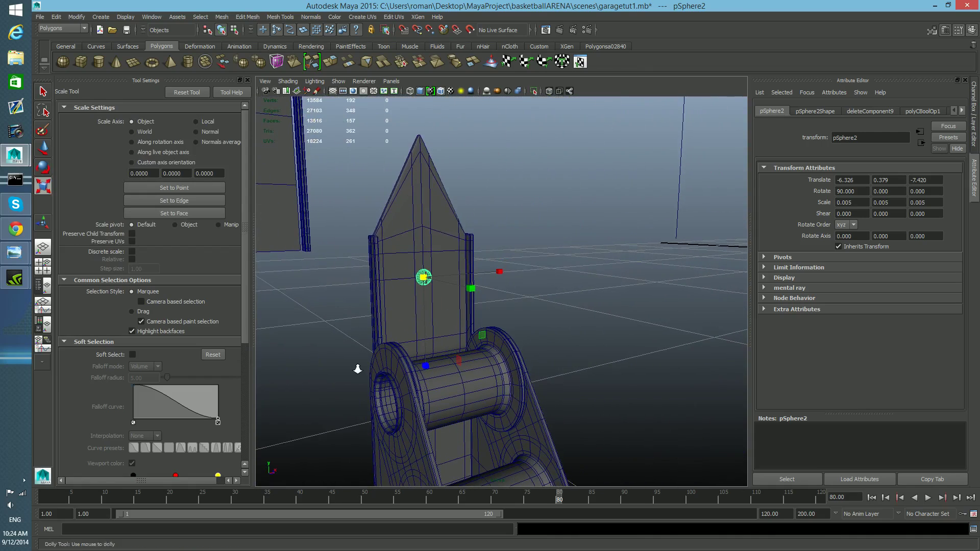
{"action": "scroll", "coordinate": [366, 374], "scroll_direction": "up", "scroll_amount": 4}
{"action": "left_click_drag", "start_coordinate": [359, 266], "coordinate": [365, 267]}
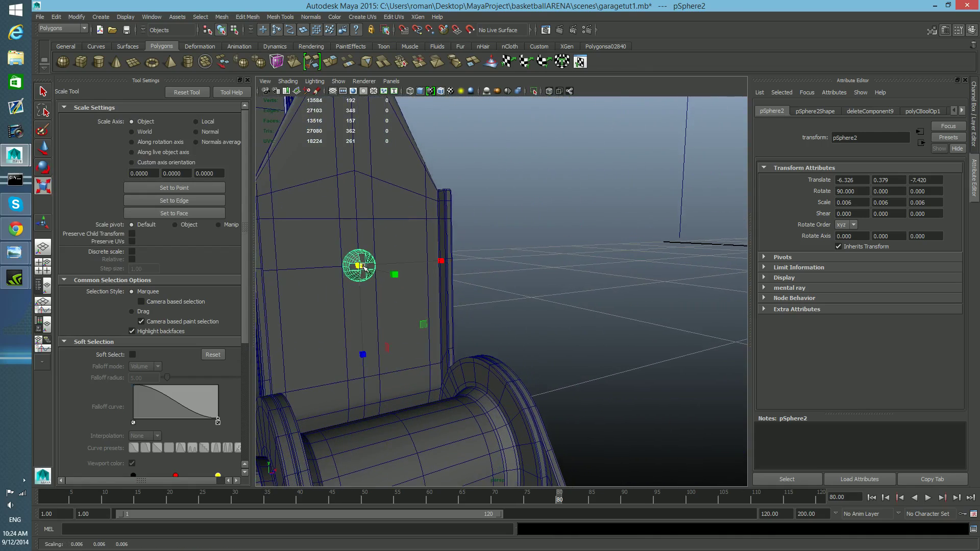
{"action": "scroll", "coordinate": [346, 284], "scroll_direction": "up", "scroll_amount": 3}
{"action": "scroll", "coordinate": [352, 282], "scroll_direction": "up", "scroll_amount": 3}
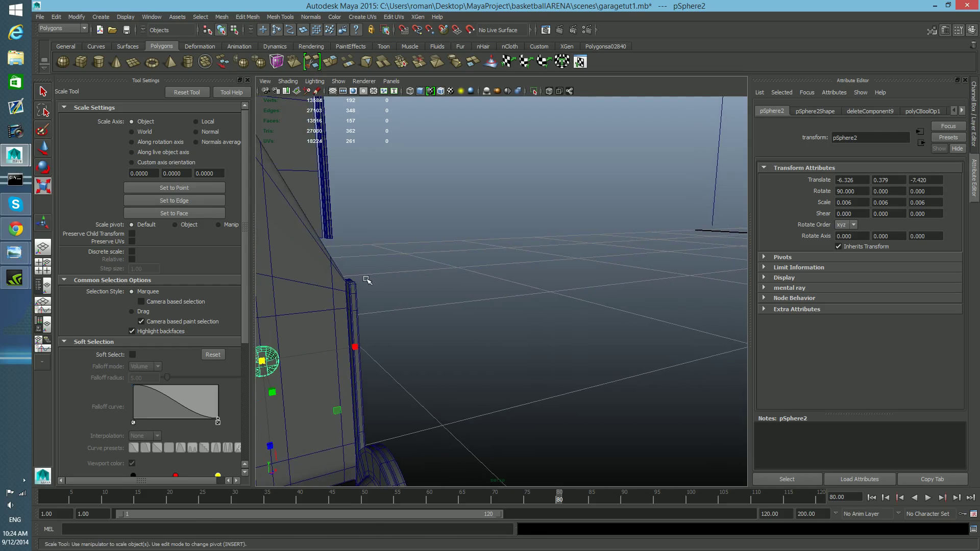
Step: Move the screw head up near the pointed top tip of the bracket plate
{"action": "key", "text": "f"}
{"action": "scroll", "coordinate": [528, 306], "scroll_direction": "down", "scroll_amount": 8}
{"action": "left_click_drag", "start_coordinate": [528, 305], "coordinate": [455, 301], "text": "alt"}
{"action": "right_click_drag", "start_coordinate": [456, 301], "coordinate": [478, 305], "text": "alt"}
{"action": "mouse_move", "coordinate": [478, 305]}
{"action": "left_mouse_down", "text": "alt"}
{"action": "mouse_move", "coordinate": [471, 299]}
{"action": "mouse_move", "coordinate": [483, 300]}
{"action": "left_mouse_up", "text": "alt"}
{"action": "key", "text": "w"}
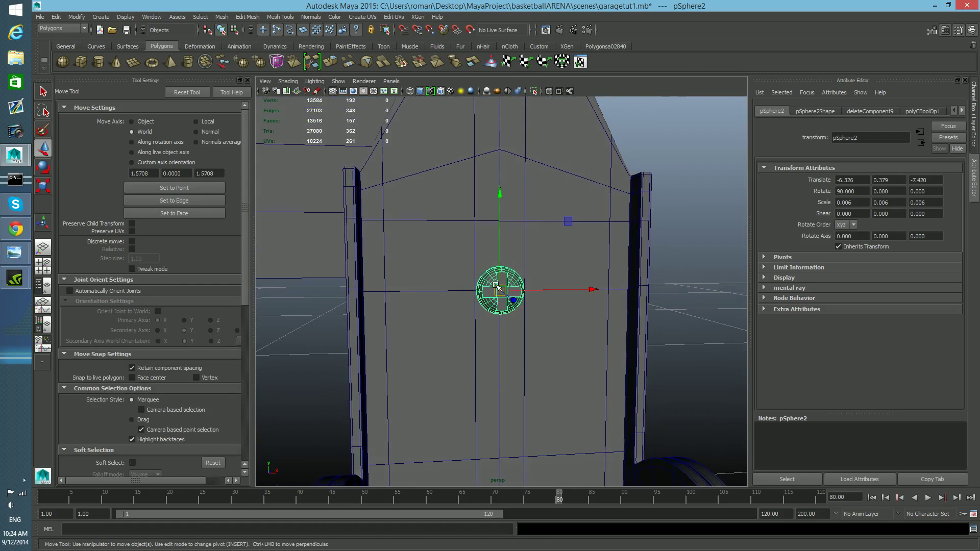
{"action": "left_click_drag", "start_coordinate": [497, 190], "coordinate": [470, 105]}
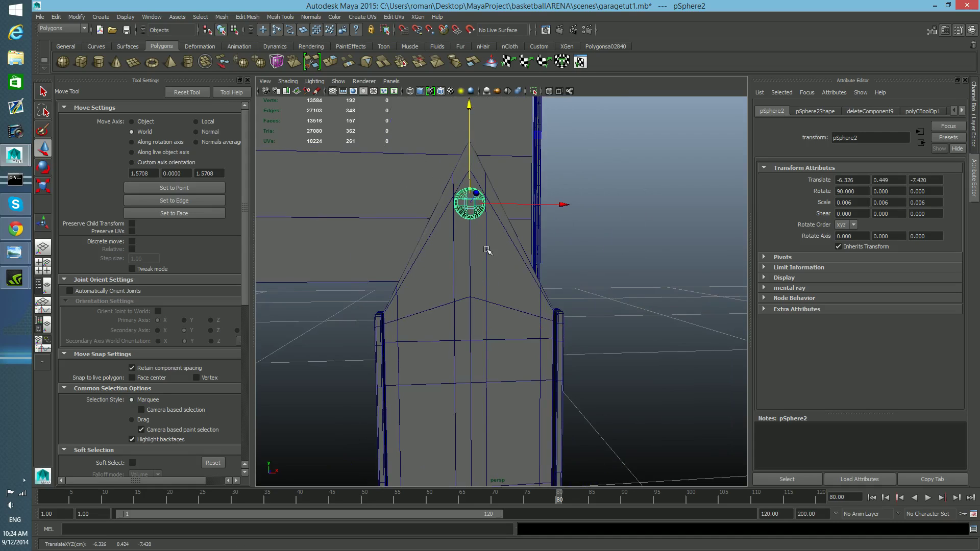
Step: Duplicate the screw head and move the copy down to the plate's lower pointed tip
{"action": "key", "text": "ctrl+d"}
{"action": "right_click_drag", "start_coordinate": [558, 323], "coordinate": [489, 308], "text": "alt"}
{"action": "left_click_drag", "start_coordinate": [470, 130], "coordinate": [457, 334]}
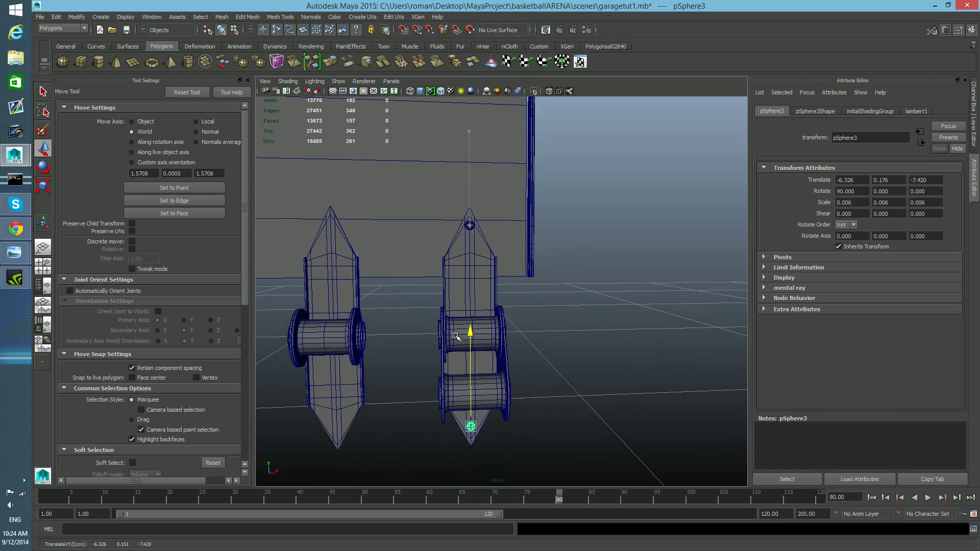
{"action": "right_click_drag", "start_coordinate": [456, 337], "coordinate": [480, 320], "text": "alt"}
{"action": "left_click", "coordinate": [460, 207]}
{"action": "left_click_drag", "start_coordinate": [481, 264], "coordinate": [467, 186], "text": "alt"}
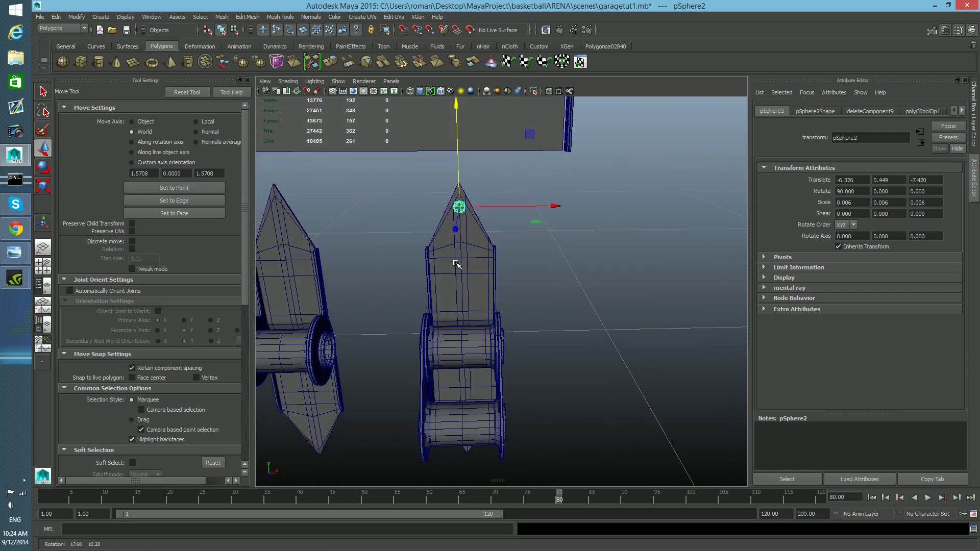
{"action": "right_click_drag", "start_coordinate": [468, 205], "coordinate": [478, 195], "text": "alt"}
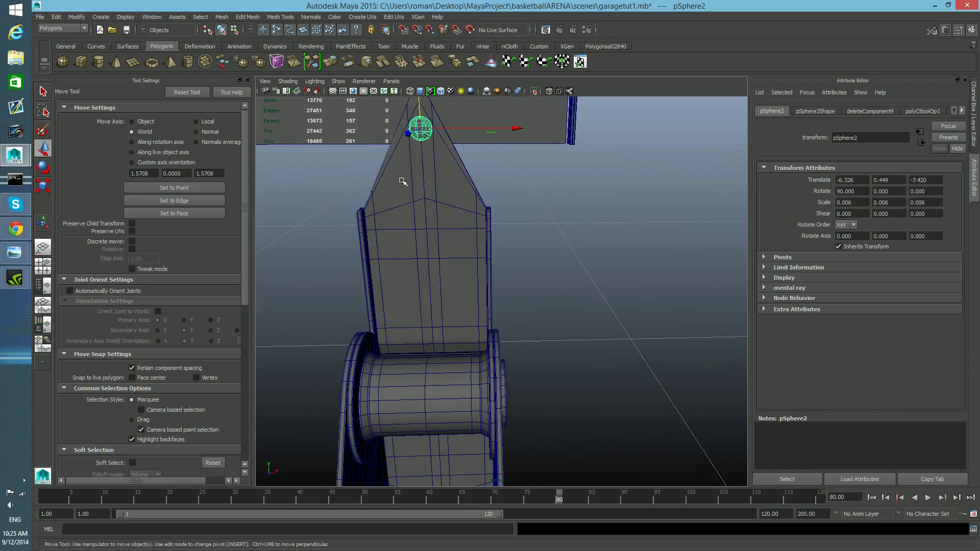
{"action": "left_click_drag", "start_coordinate": [462, 330], "coordinate": [488, 290], "text": "alt"}
Step: Nudge the lower screw head's position on the plate's bottom tip
{"action": "left_click", "coordinate": [475, 280]}
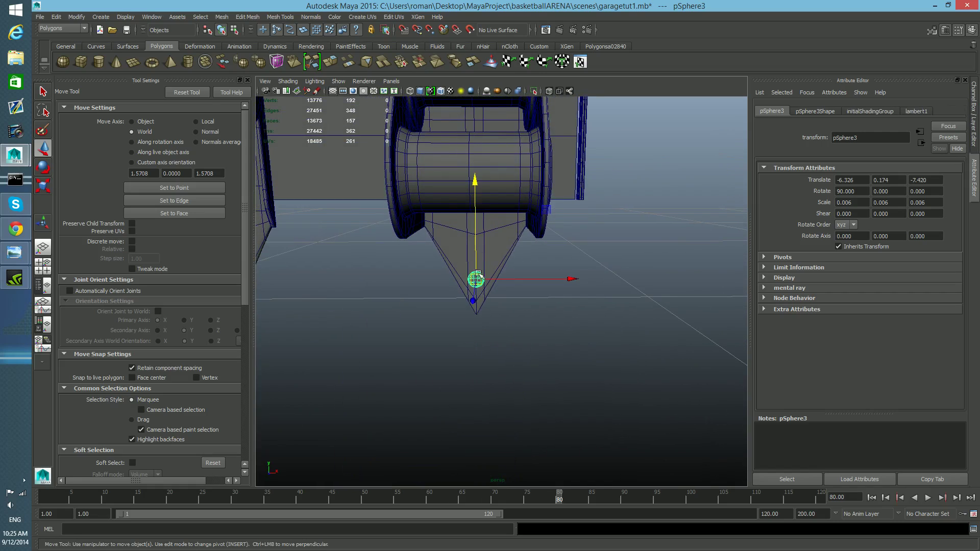
{"action": "left_click_drag", "start_coordinate": [473, 182], "coordinate": [476, 185]}
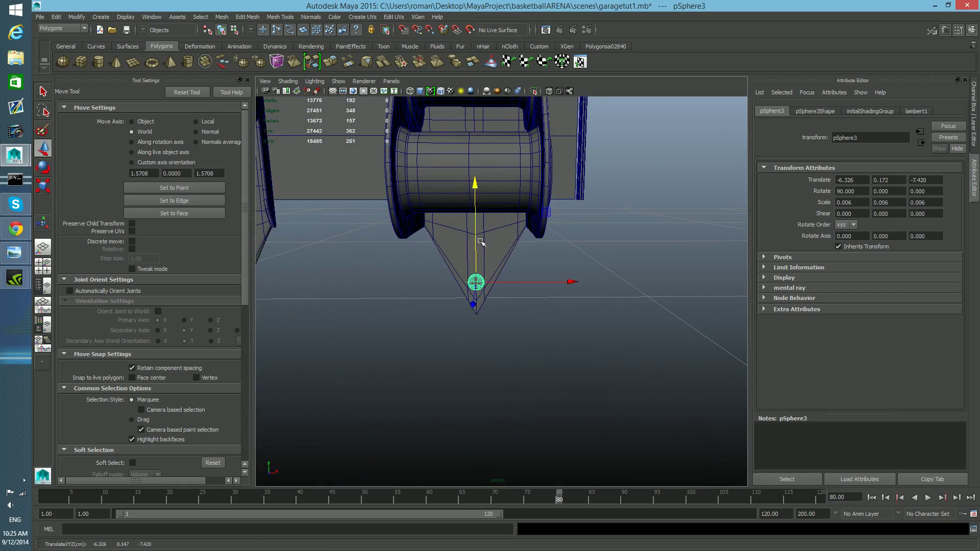
{"action": "left_click_drag", "start_coordinate": [480, 271], "coordinate": [509, 309], "text": "alt"}
{"action": "middle_click_drag", "start_coordinate": [492, 269], "coordinate": [487, 331], "text": "alt"}
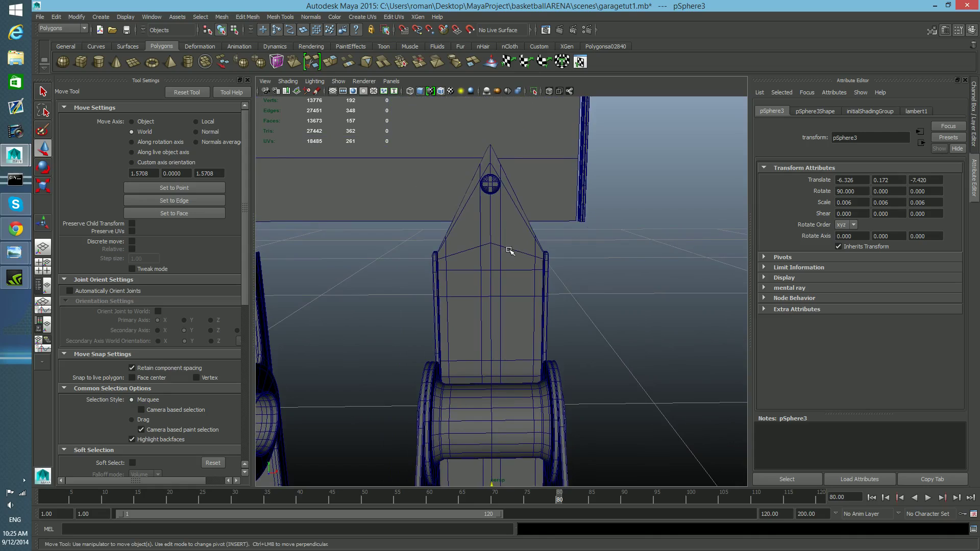
Step: Duplicate the top screw head and place the copy at the plate's left upper shoulder
{"action": "left_click", "coordinate": [481, 181]}
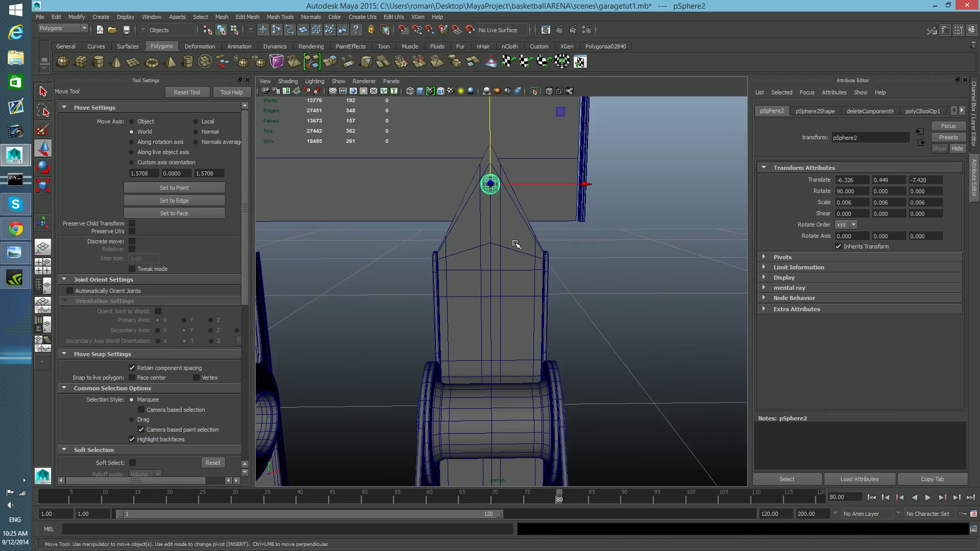
{"action": "key", "text": "ctrl+d"}
{"action": "left_click_drag", "start_coordinate": [491, 118], "coordinate": [497, 176]}
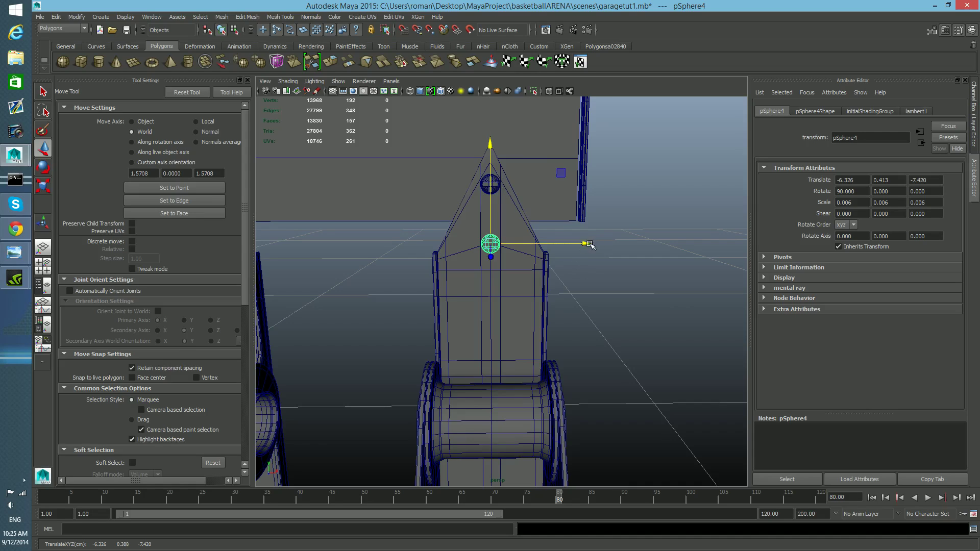
{"action": "left_click_drag", "start_coordinate": [590, 245], "coordinate": [557, 245]}
{"action": "left_click_drag", "start_coordinate": [454, 141], "coordinate": [462, 165]}
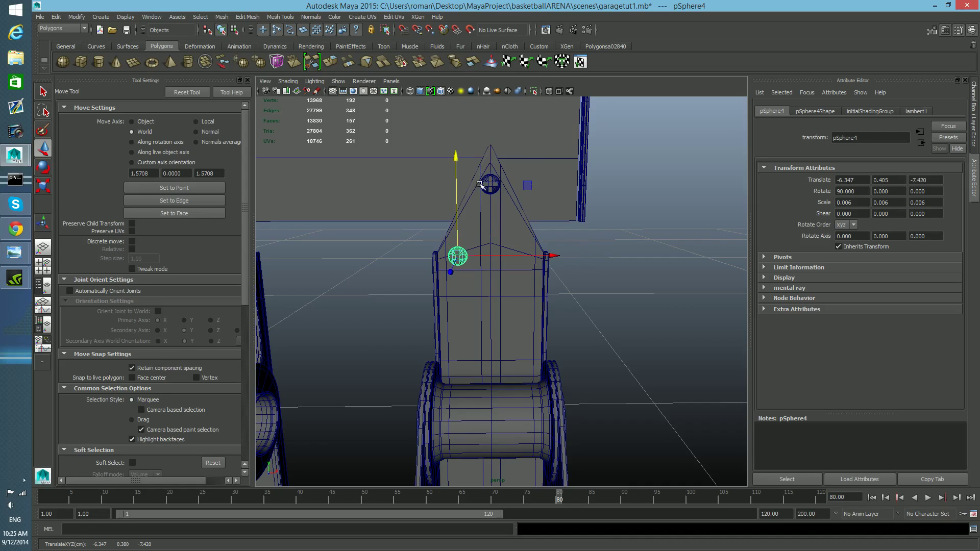
{"action": "left_click_drag", "start_coordinate": [562, 259], "coordinate": [554, 260]}
{"action": "left_click_drag", "start_coordinate": [550, 259], "coordinate": [551, 261]}
Step: Duplicate the left shoulder screw head and move the copy across to the plate's right upper shoulder
{"action": "key", "text": "ctrl+d"}
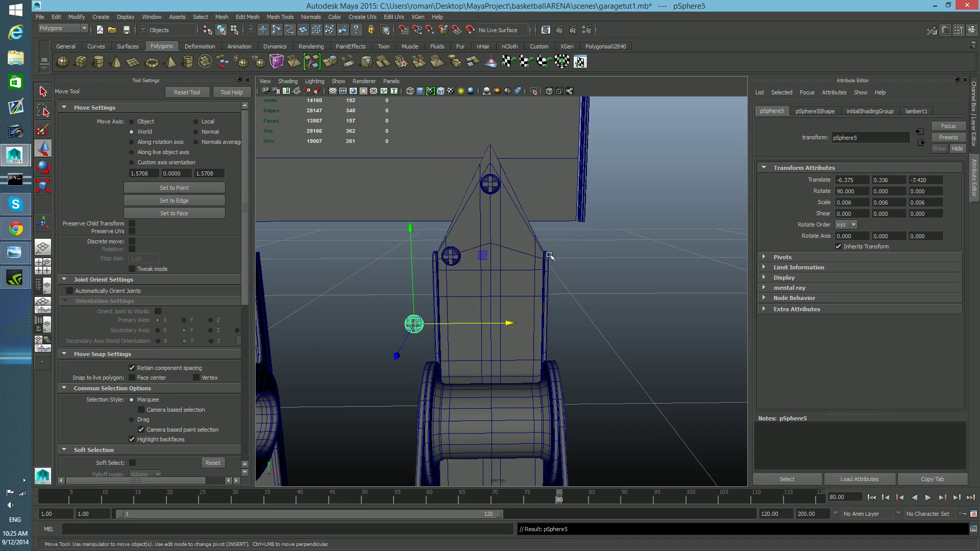
{"action": "key", "text": "ctrl+z"}
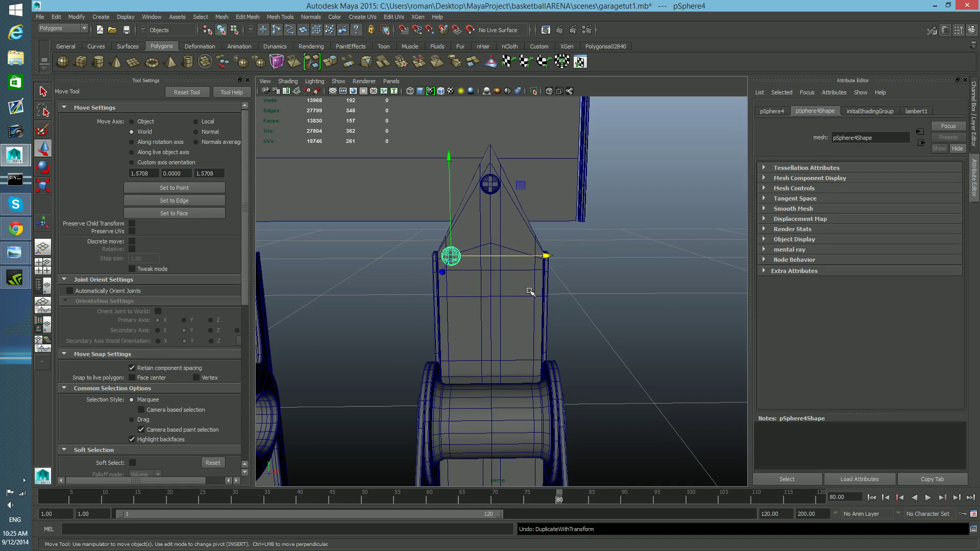
{"action": "key", "text": "ctrl+d"}
{"action": "left_click_drag", "start_coordinate": [546, 256], "coordinate": [627, 255]}
Step: Duplicate both shoulder screw heads and move the copies down to the plate's lower shoulders
{"action": "left_click", "coordinate": [455, 253]}
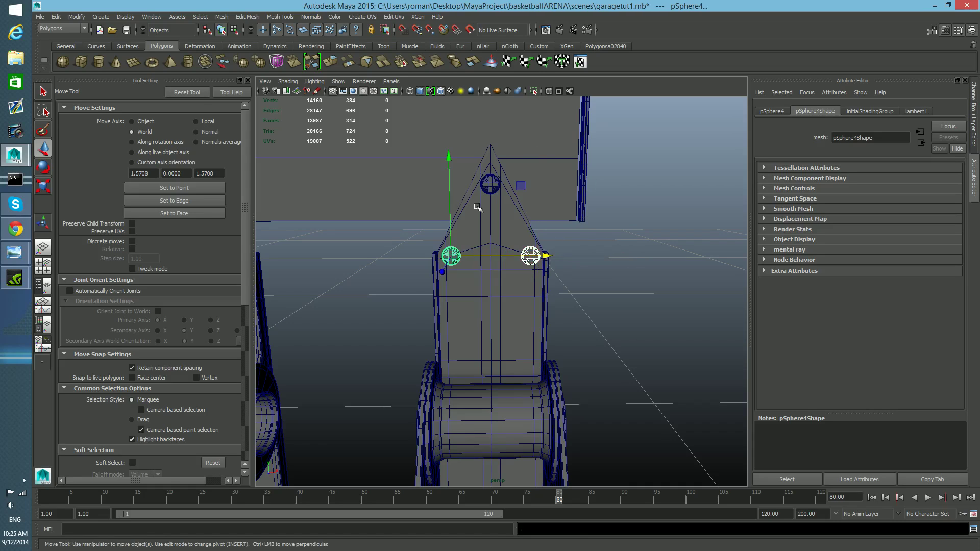
{"action": "key", "text": "ctrl+d"}
{"action": "mouse_move", "coordinate": [449, 157]}
{"action": "left_mouse_down"}
{"action": "mouse_move", "coordinate": [449, 293]}
{"action": "mouse_move", "coordinate": [468, 240]}
{"action": "mouse_move", "coordinate": [463, 170]}
{"action": "left_mouse_up"}
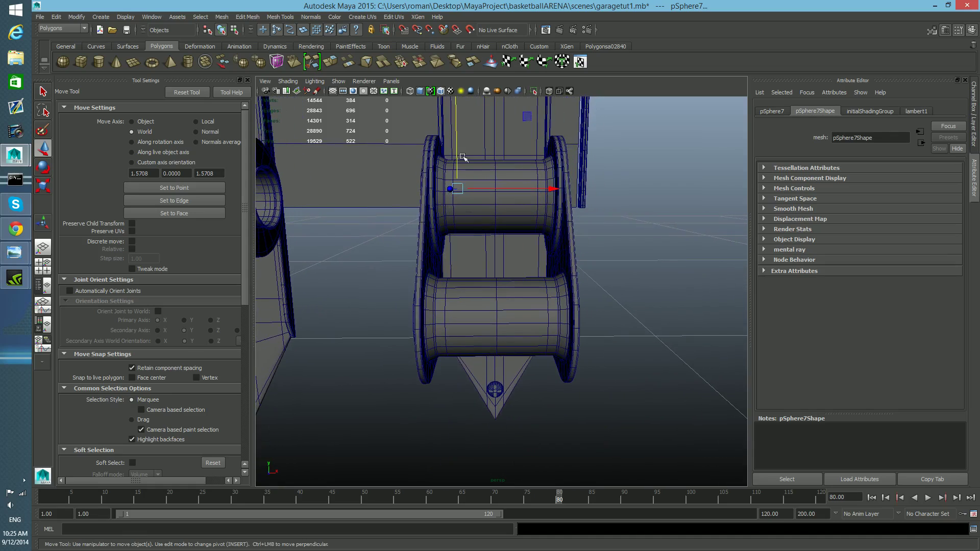
{"action": "left_click_drag", "start_coordinate": [458, 128], "coordinate": [467, 246]}
{"action": "left_click_drag", "start_coordinate": [468, 246], "coordinate": [468, 185], "text": "alt"}
{"action": "left_click_drag", "start_coordinate": [466, 275], "coordinate": [465, 359]}
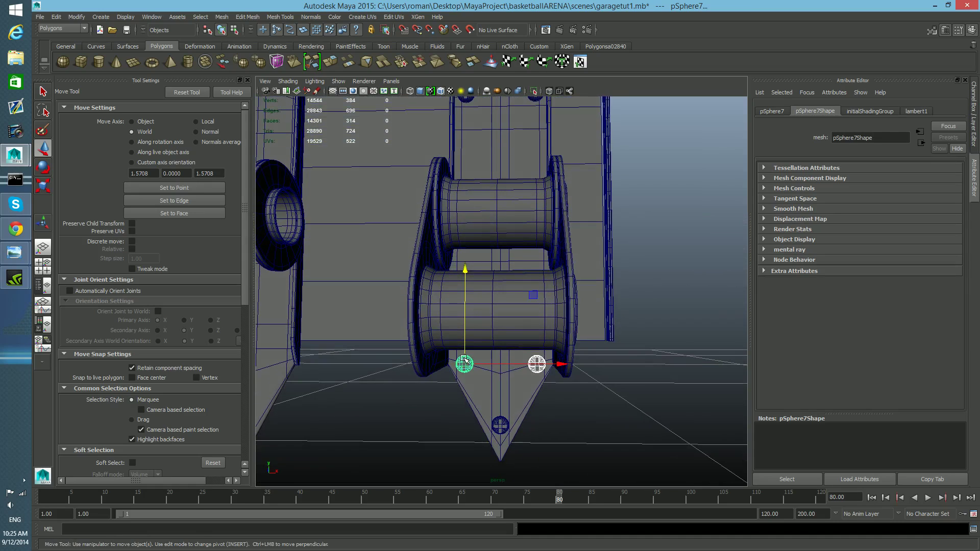
Step: Select all screw heads on the plate, duplicate them and move the copies onto the other bracket plate
{"action": "right_click_drag", "start_coordinate": [550, 308], "coordinate": [530, 305], "text": "alt"}
{"action": "middle_click_drag", "start_coordinate": [530, 306], "coordinate": [557, 342], "text": "alt"}
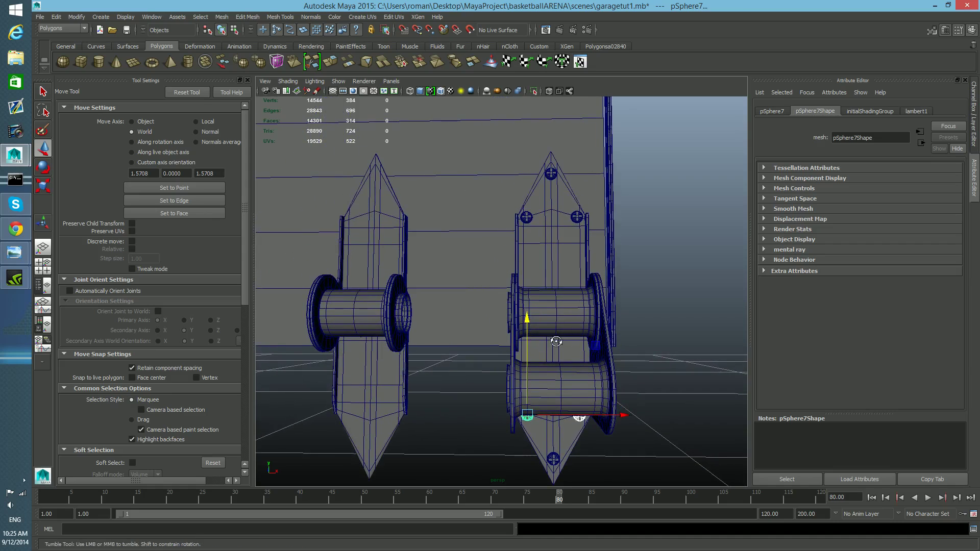
{"action": "left_click_drag", "start_coordinate": [556, 342], "coordinate": [565, 348], "text": "alt"}
{"action": "left_click_drag", "start_coordinate": [524, 224], "coordinate": [572, 198], "text": "alt"}
{"action": "left_click_drag", "start_coordinate": [423, 123], "coordinate": [574, 221]}
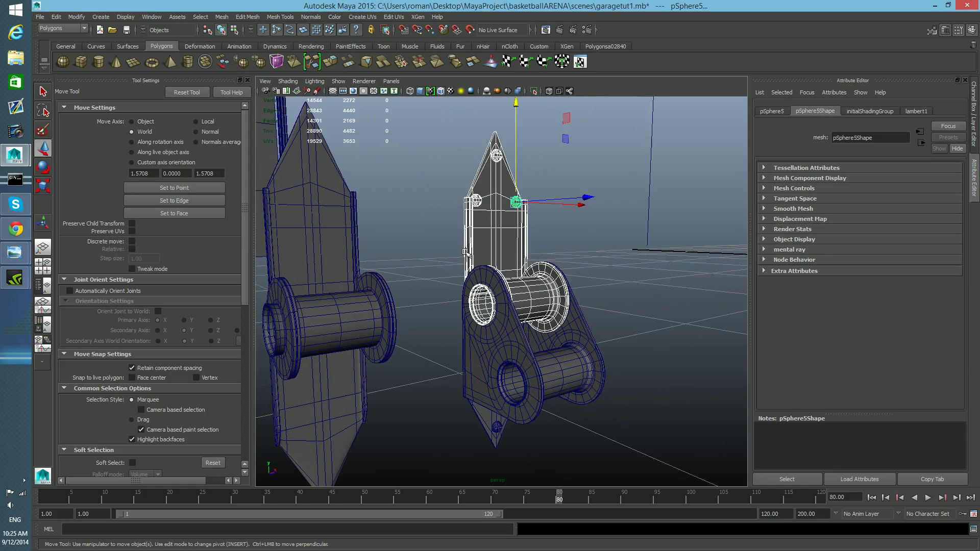
{"action": "left_click_drag", "start_coordinate": [465, 252], "coordinate": [563, 279], "text": "ctrl"}
{"action": "left_click_drag", "start_coordinate": [610, 324], "coordinate": [571, 335], "text": "alt"}
{"action": "middle_click_drag", "start_coordinate": [571, 335], "coordinate": [578, 251], "text": "alt"}
{"action": "left_click_drag", "start_coordinate": [562, 278], "coordinate": [602, 355], "text": "alt"}
{"action": "left_click_drag", "start_coordinate": [531, 216], "coordinate": [552, 305], "text": "ctrl"}
{"action": "key", "text": "ctrl+d"}
{"action": "left_click_drag", "start_coordinate": [612, 345], "coordinate": [441, 337]}
{"action": "middle_click_drag", "start_coordinate": [441, 325], "coordinate": [487, 328], "text": "alt"}
{"action": "middle_click_drag", "start_coordinate": [499, 364], "coordinate": [528, 337], "text": "alt"}
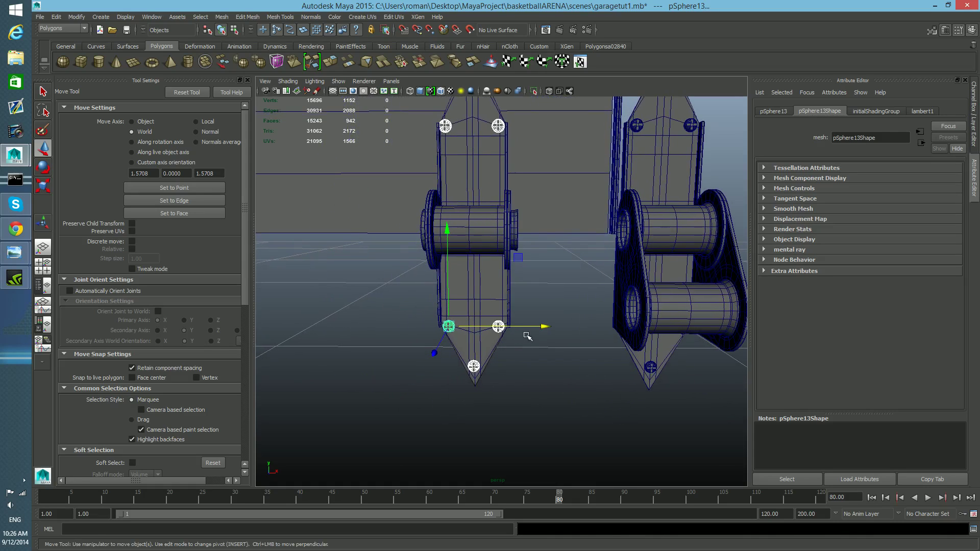
Step: Insert edge loops along the bracket plate's narrow side beside the screw heads, undoing the misplaced ones
{"action": "left_click_drag", "start_coordinate": [542, 325], "coordinate": [452, 304]}
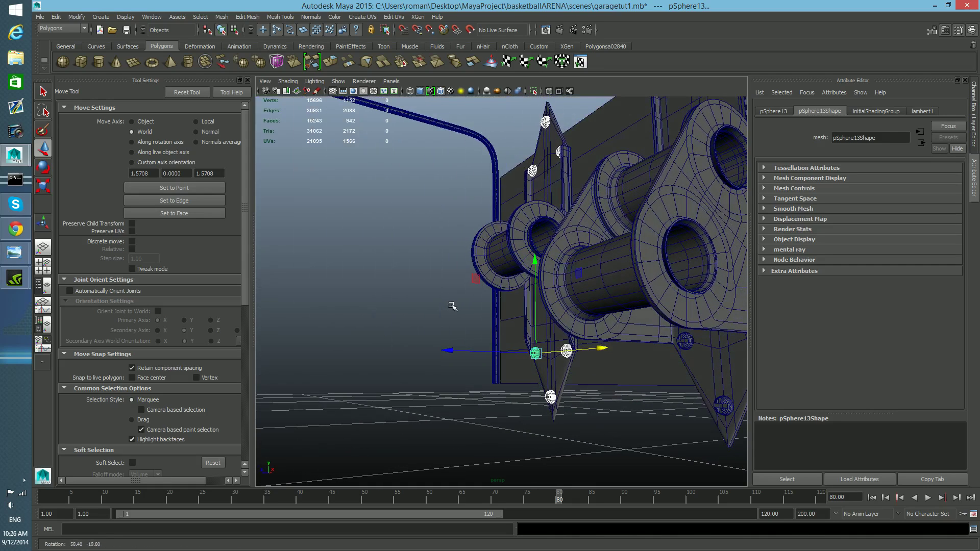
{"action": "left_click_drag", "start_coordinate": [574, 363], "coordinate": [524, 302], "text": "alt"}
{"action": "left_click", "coordinate": [469, 186]}
{"action": "key", "text": "1"}
{"action": "right_click_drag", "start_coordinate": [474, 193], "coordinate": [409, 200], "text": "shift"}
{"action": "left_click", "coordinate": [478, 212]}
{"action": "key", "text": "ctrl+z"}
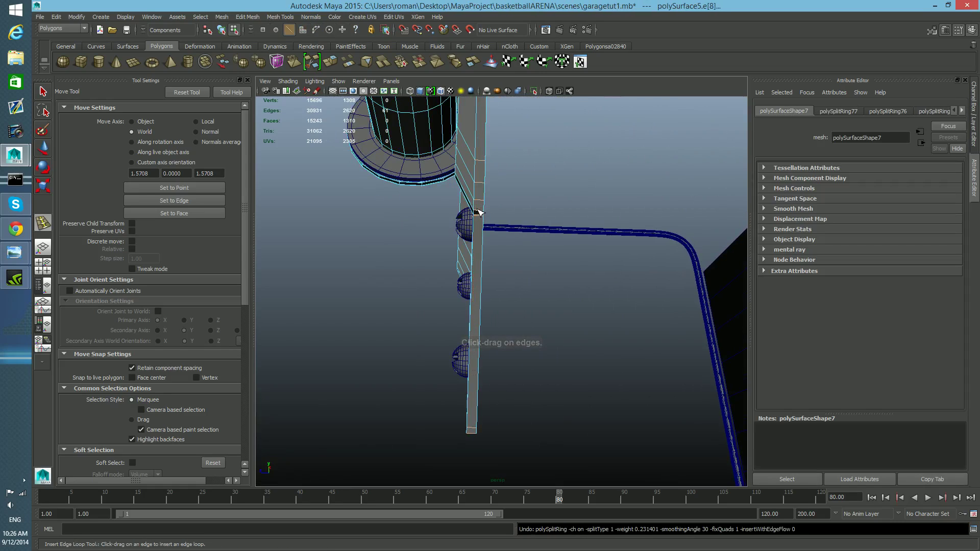
{"action": "left_click", "coordinate": [481, 213]}
{"action": "left_click_drag", "start_coordinate": [492, 227], "coordinate": [517, 236], "text": "alt"}
{"action": "middle_click_drag", "start_coordinate": [493, 211], "coordinate": [506, 232], "text": "alt"}
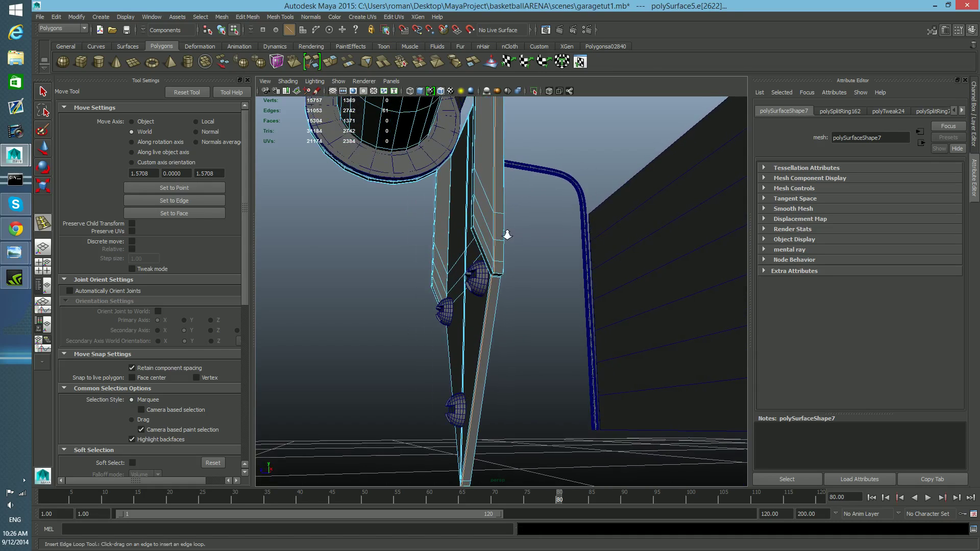
{"action": "right_click_drag", "start_coordinate": [506, 232], "coordinate": [514, 236], "text": "alt"}
{"action": "key", "text": "ctrl+z"}
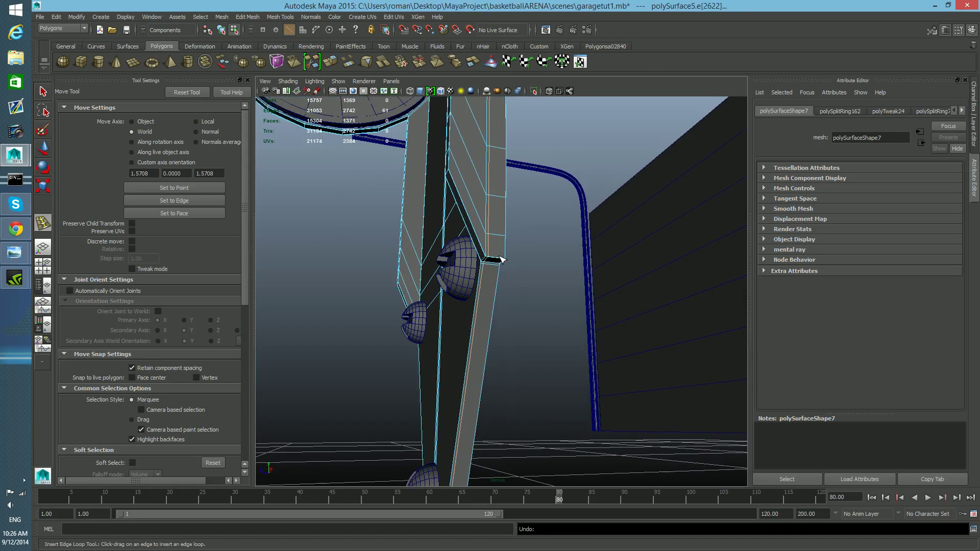
Step: Insert further edge loops along the bracket plate's narrow side
{"action": "left_click_drag", "start_coordinate": [502, 261], "coordinate": [529, 219]}
{"action": "left_click_drag", "start_coordinate": [501, 151], "coordinate": [490, 134]}
{"action": "left_click_drag", "start_coordinate": [509, 220], "coordinate": [542, 323], "text": "alt"}
{"action": "mouse_move", "coordinate": [474, 358]}
{"action": "left_mouse_down", "text": "alt"}
{"action": "mouse_move", "coordinate": [460, 370]}
{"action": "mouse_move", "coordinate": [461, 360]}
{"action": "left_mouse_up", "text": "alt"}
{"action": "key", "text": "1"}
{"action": "scroll", "coordinate": [540, 297], "scroll_direction": "down", "scroll_amount": 5}
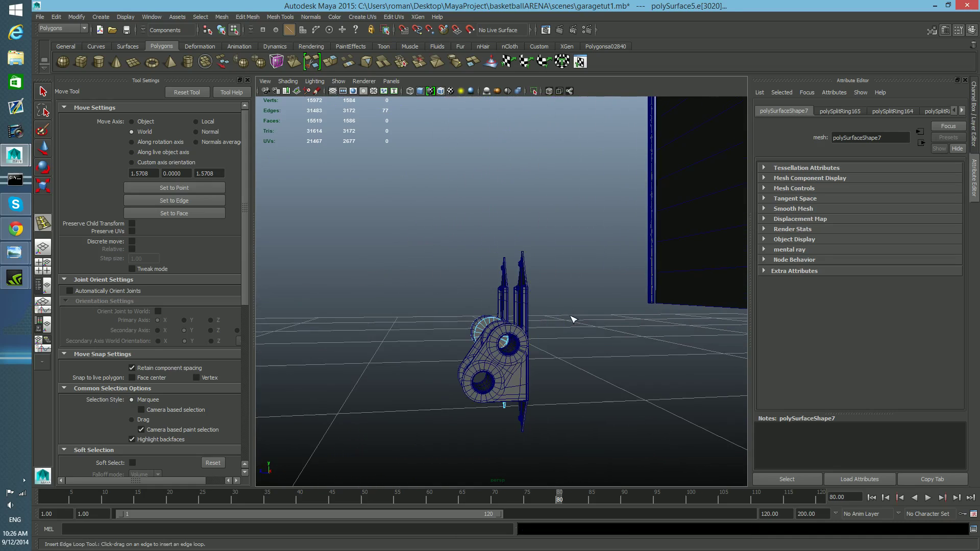
Step: Return to object mode, clear the selection and save the scene as garagetut3.mb
{"action": "key", "text": "F8"}
{"action": "left_click", "coordinate": [565, 315]}
{"action": "left_click_drag", "start_coordinate": [521, 453], "coordinate": [631, 445], "text": "alt"}
{"action": "left_click_drag", "start_coordinate": [532, 431], "coordinate": [517, 412], "text": "alt"}
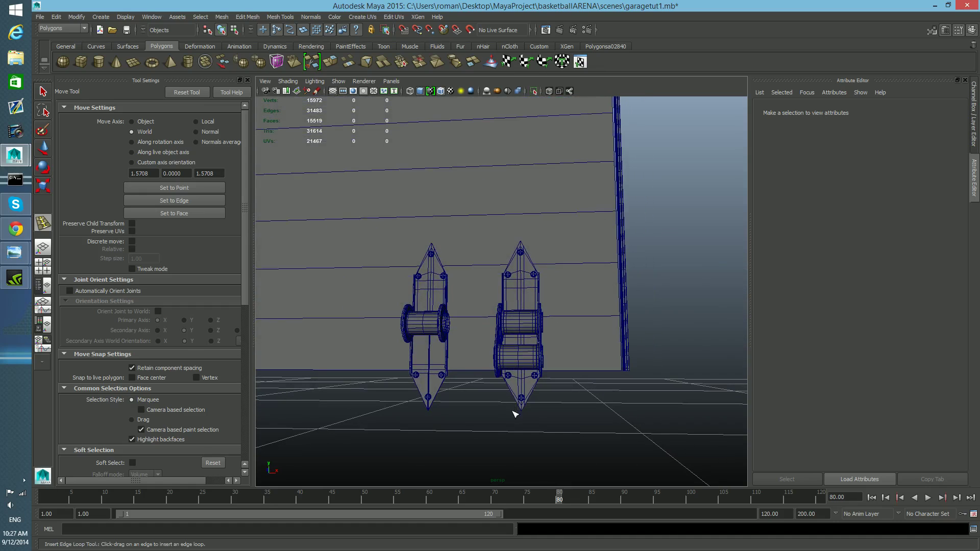
{"action": "left_click", "coordinate": [43, 15]}
{"action": "left_click", "coordinate": [73, 63]}
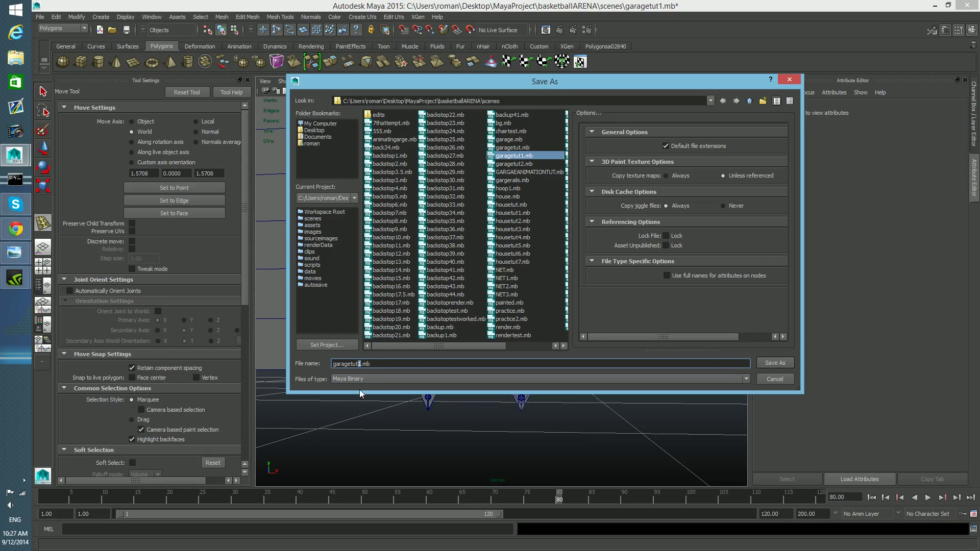
{"action": "type", "text": "3"}
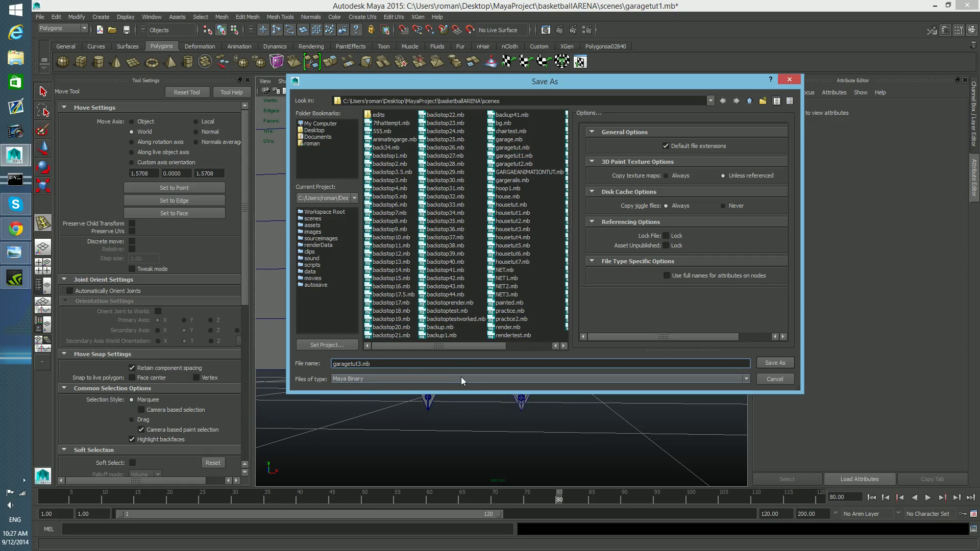
{"action": "left_click", "coordinate": [767, 363]}
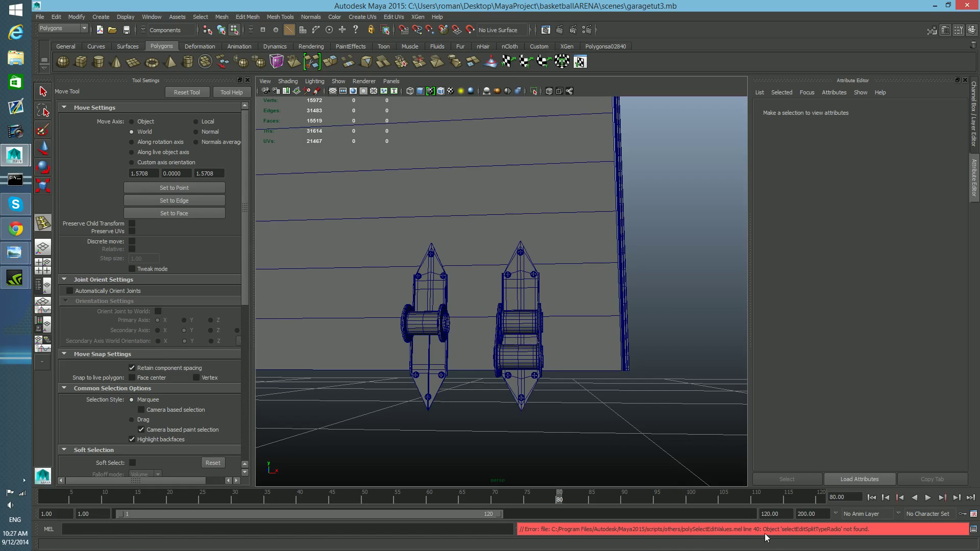
Step: Save the scene again under the new name garagetut4.mb
{"action": "left_click_drag", "start_coordinate": [537, 387], "coordinate": [535, 356], "text": "alt"}
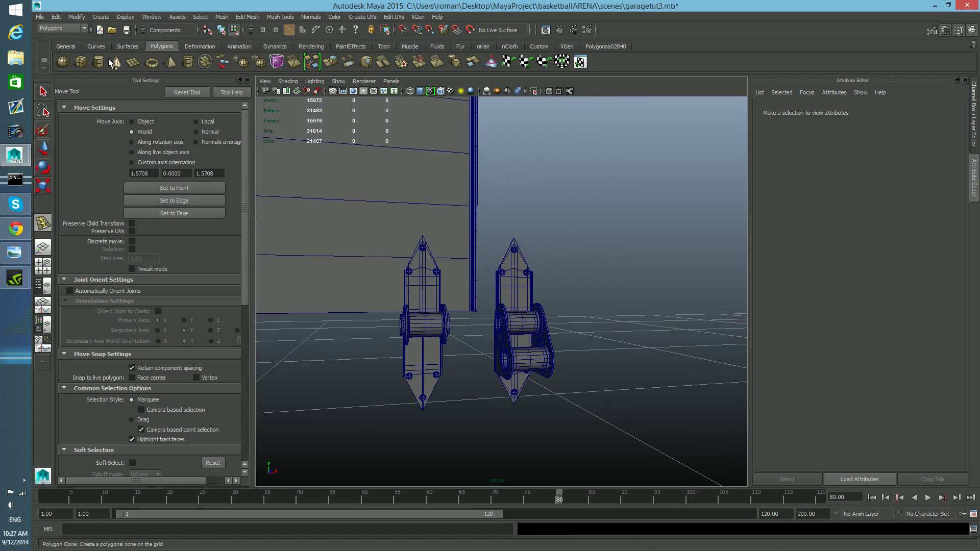
{"action": "left_click", "coordinate": [41, 17]}
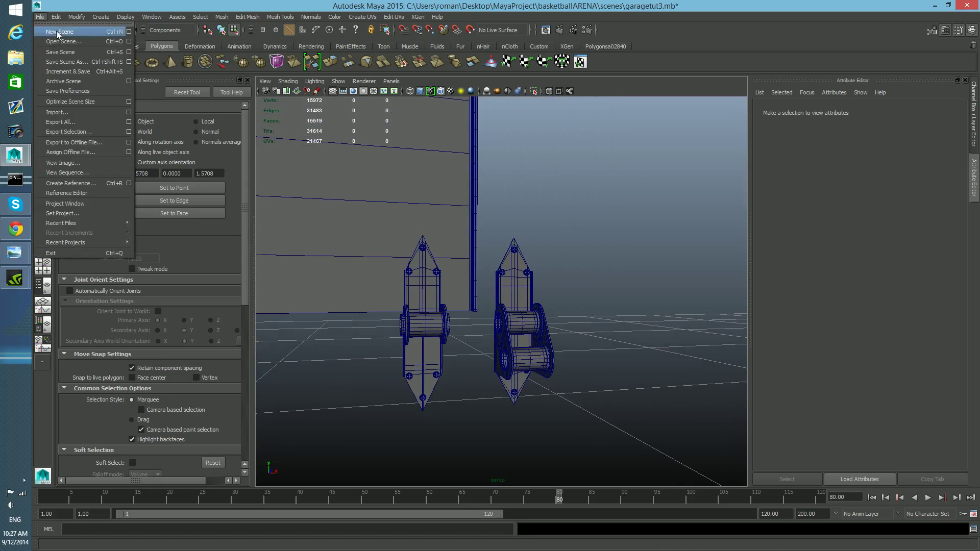
{"action": "left_click", "coordinate": [72, 65]}
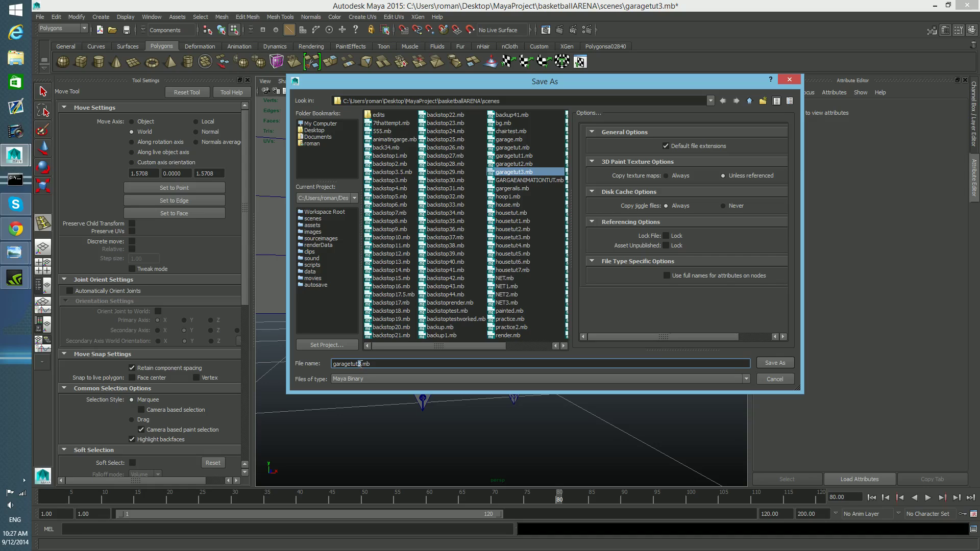
{"action": "type", "text": "4"}
{"action": "left_click", "coordinate": [770, 363]}
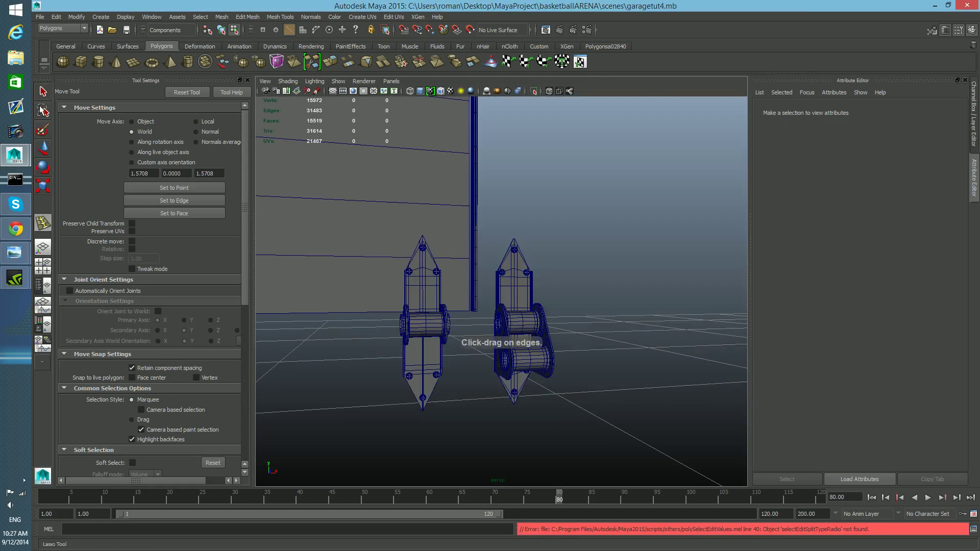
Step: Select the whole bracket assembly with its screw heads and copy it
{"action": "key", "text": "q"}
{"action": "key", "text": "F8"}
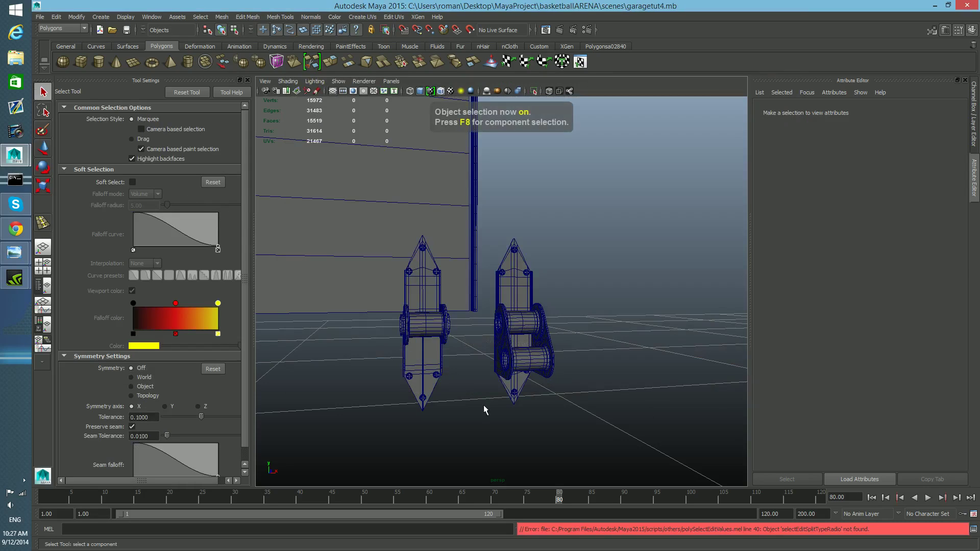
{"action": "left_click", "coordinate": [534, 399]}
{"action": "left_click_drag", "start_coordinate": [459, 364], "coordinate": [439, 358], "text": "alt"}
{"action": "left_click_drag", "start_coordinate": [400, 241], "coordinate": [567, 404]}
{"action": "left_click", "coordinate": [61, 19]}
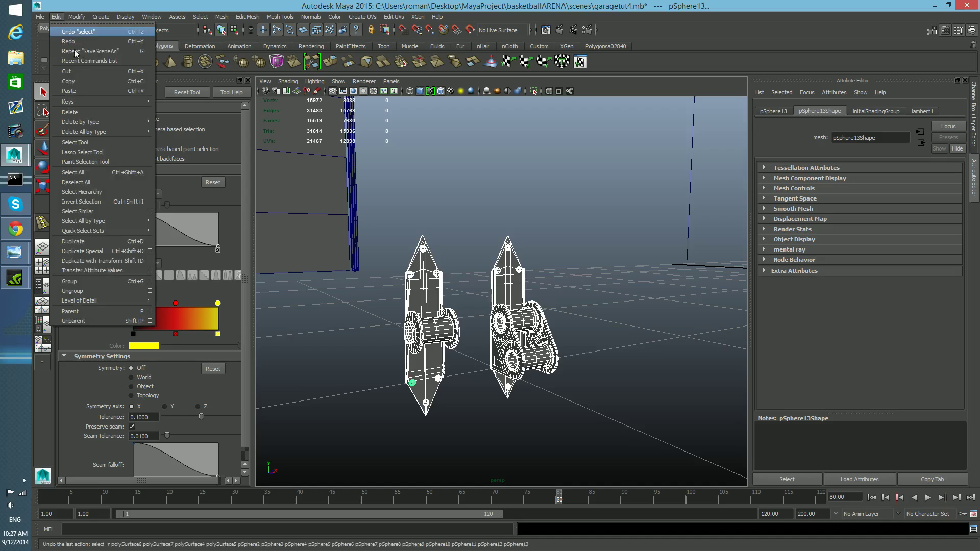
{"action": "left_click", "coordinate": [86, 77]}
Step: Open the recent scene garagetut3.mb, discarding unsaved changes to the current scene
{"action": "left_click", "coordinate": [40, 17]}
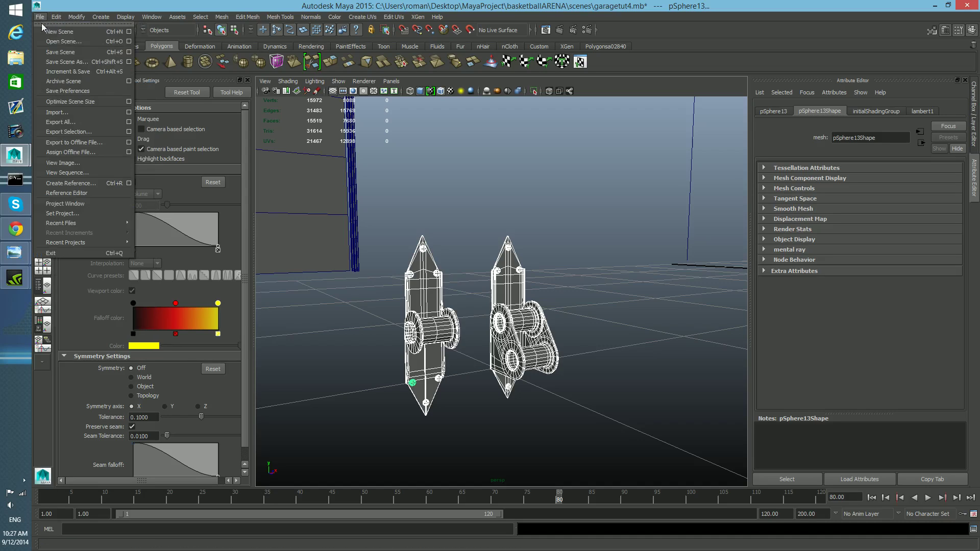
{"action": "mouse_move", "coordinate": [76, 224]}
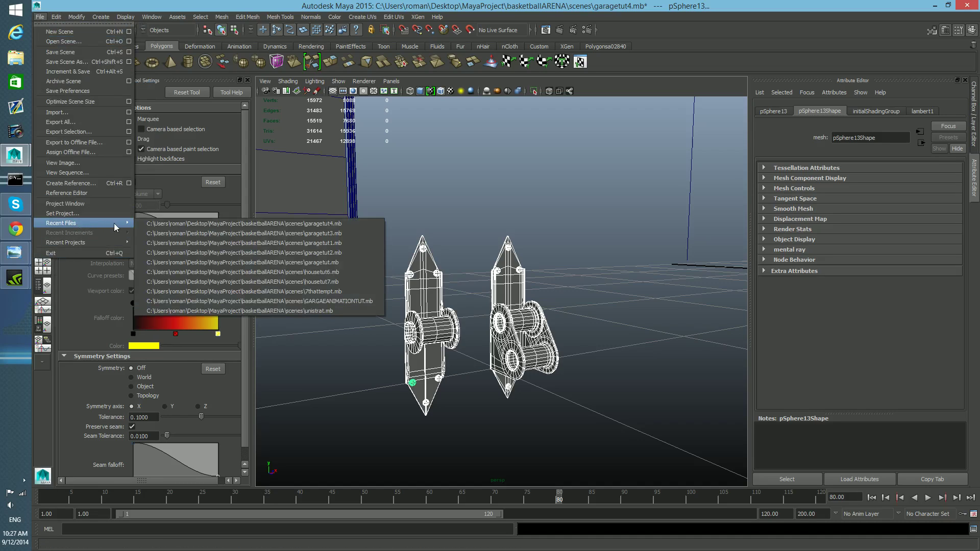
{"action": "left_click", "coordinate": [168, 233]}
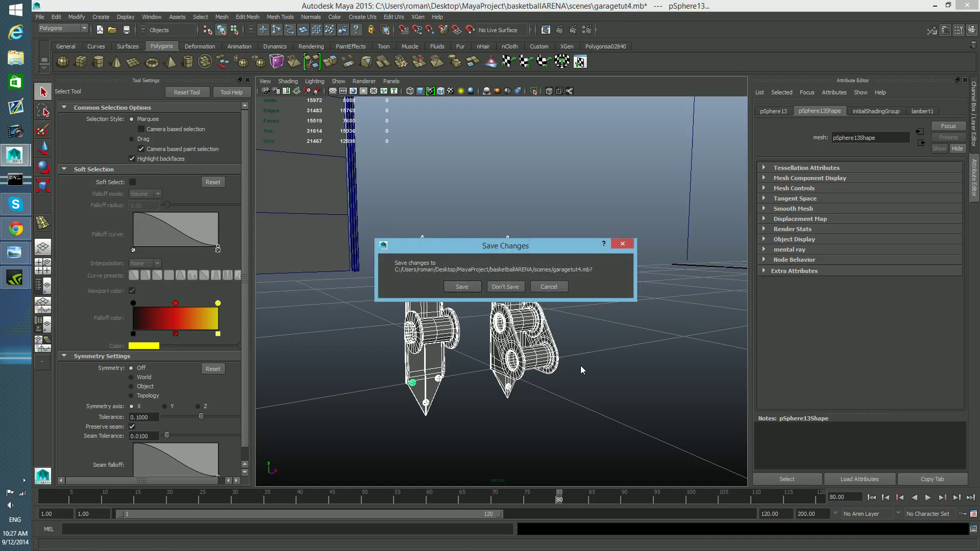
{"action": "left_click", "coordinate": [512, 288]}
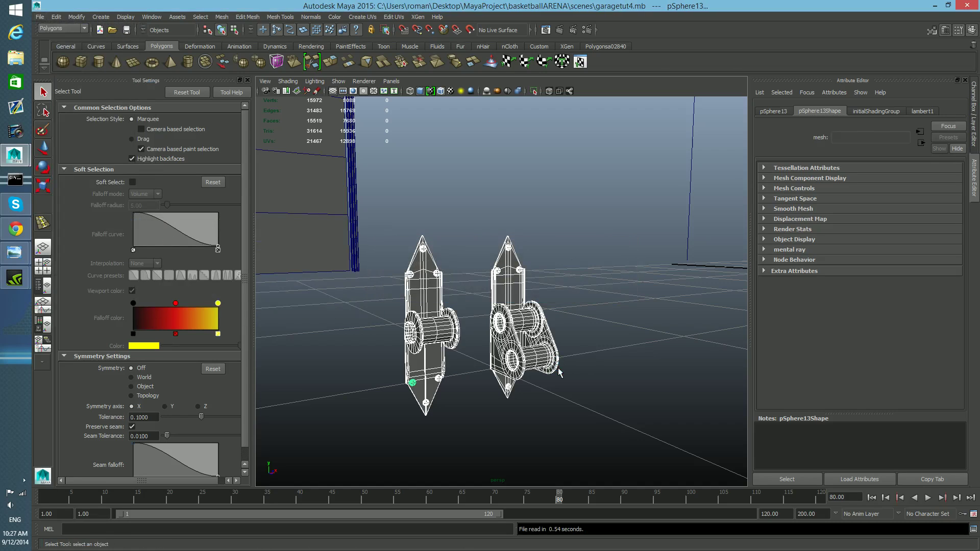
Step: Examine where the brackets sit relative to the wall in the opened scene
{"action": "left_click_drag", "start_coordinate": [489, 375], "coordinate": [560, 394], "text": "alt"}
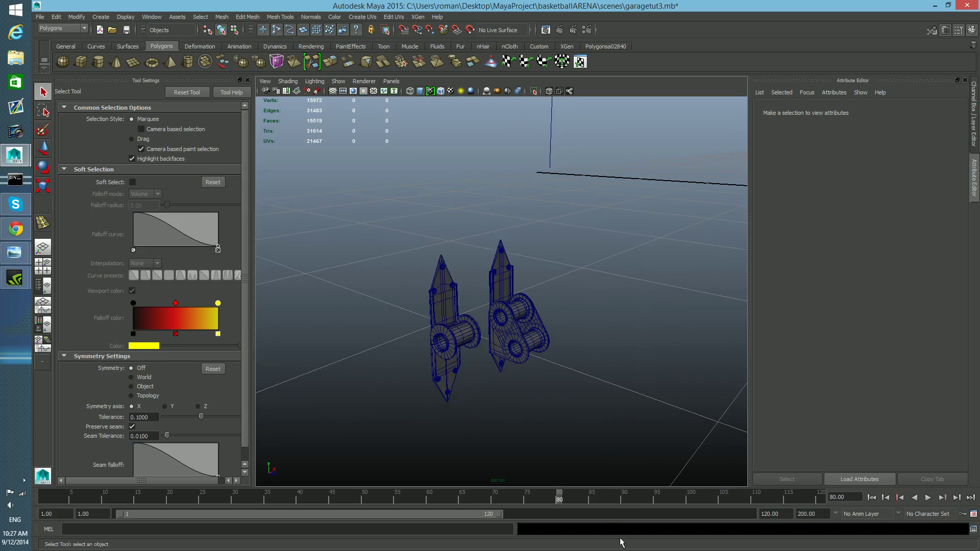
{"action": "left_click_drag", "start_coordinate": [669, 464], "coordinate": [586, 416], "text": "alt"}
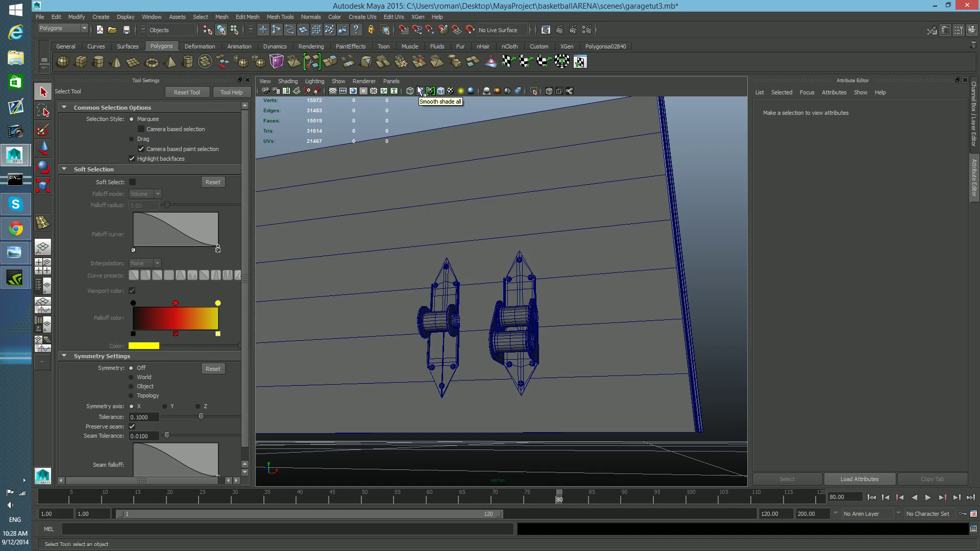
{"action": "left_click_drag", "start_coordinate": [462, 191], "coordinate": [523, 238], "text": "alt"}
{"action": "right_click_drag", "start_coordinate": [524, 238], "coordinate": [324, 254], "text": "alt"}
{"action": "left_click_drag", "start_coordinate": [487, 303], "coordinate": [558, 347], "text": "alt"}
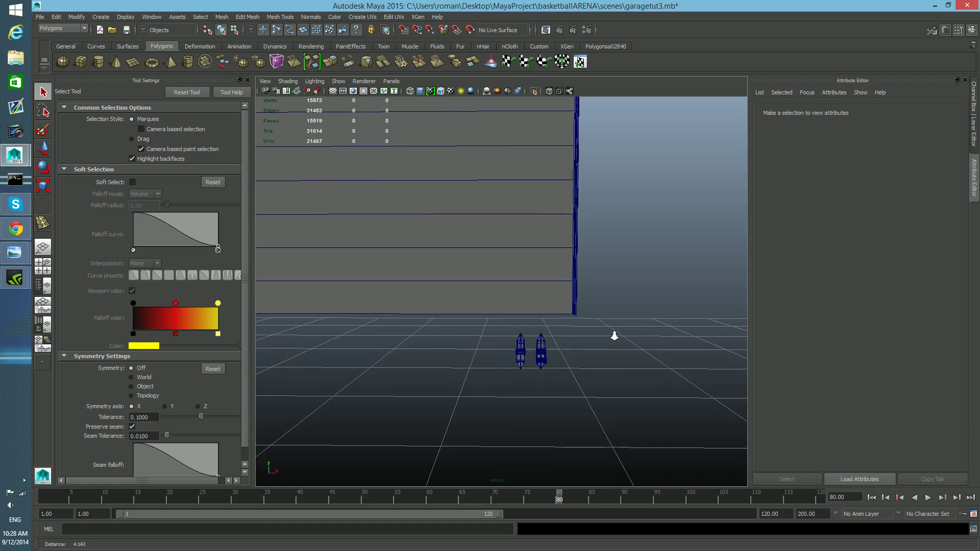
{"action": "right_click_drag", "start_coordinate": [617, 332], "coordinate": [527, 336], "text": "alt"}
{"action": "middle_click_drag", "start_coordinate": [528, 336], "coordinate": [540, 409], "text": "alt"}
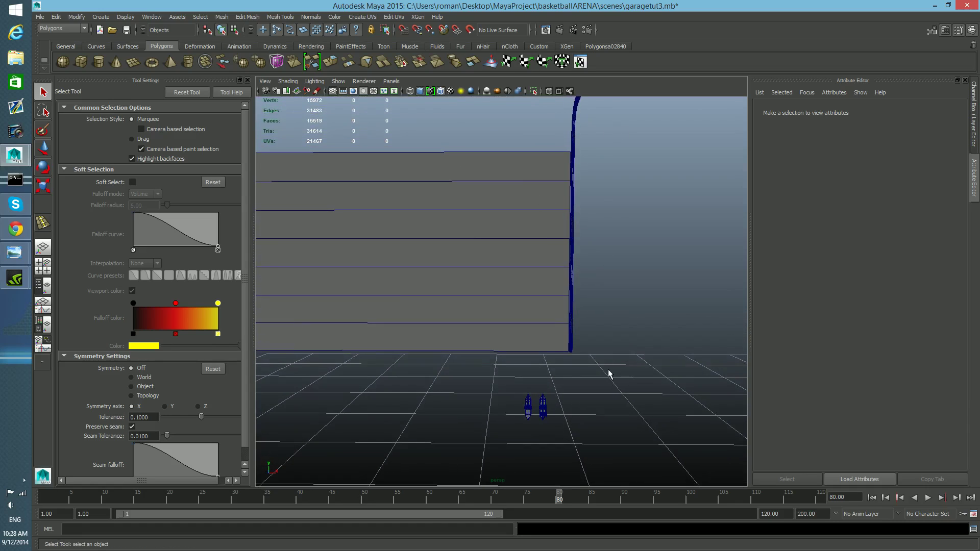